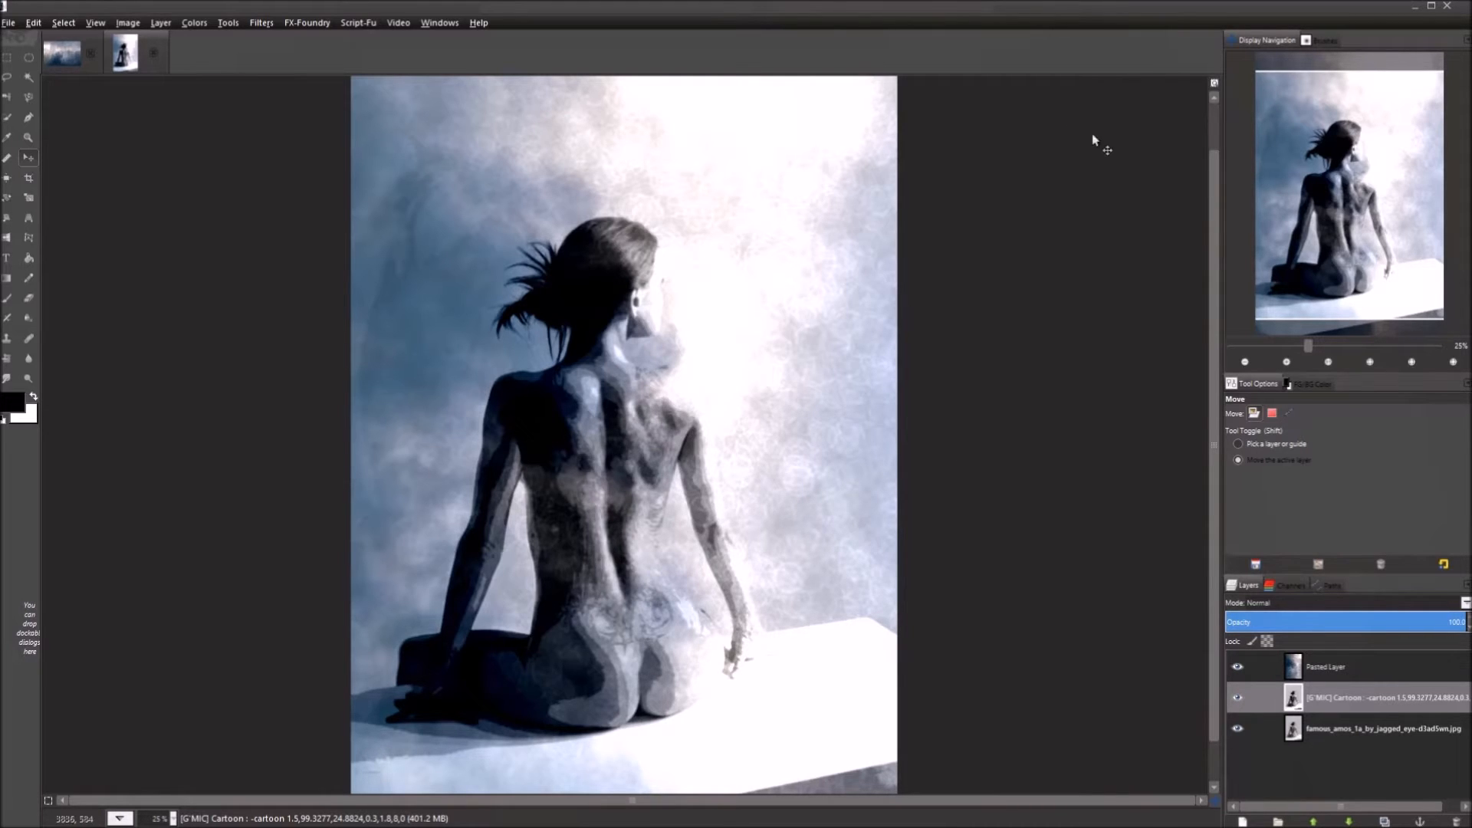
Open the cartoon-filtered seated-woman photo in Windows Photo Viewer, maximized and zoomed on the head.
{"action": "left_click", "coordinate": [1323, 14]}
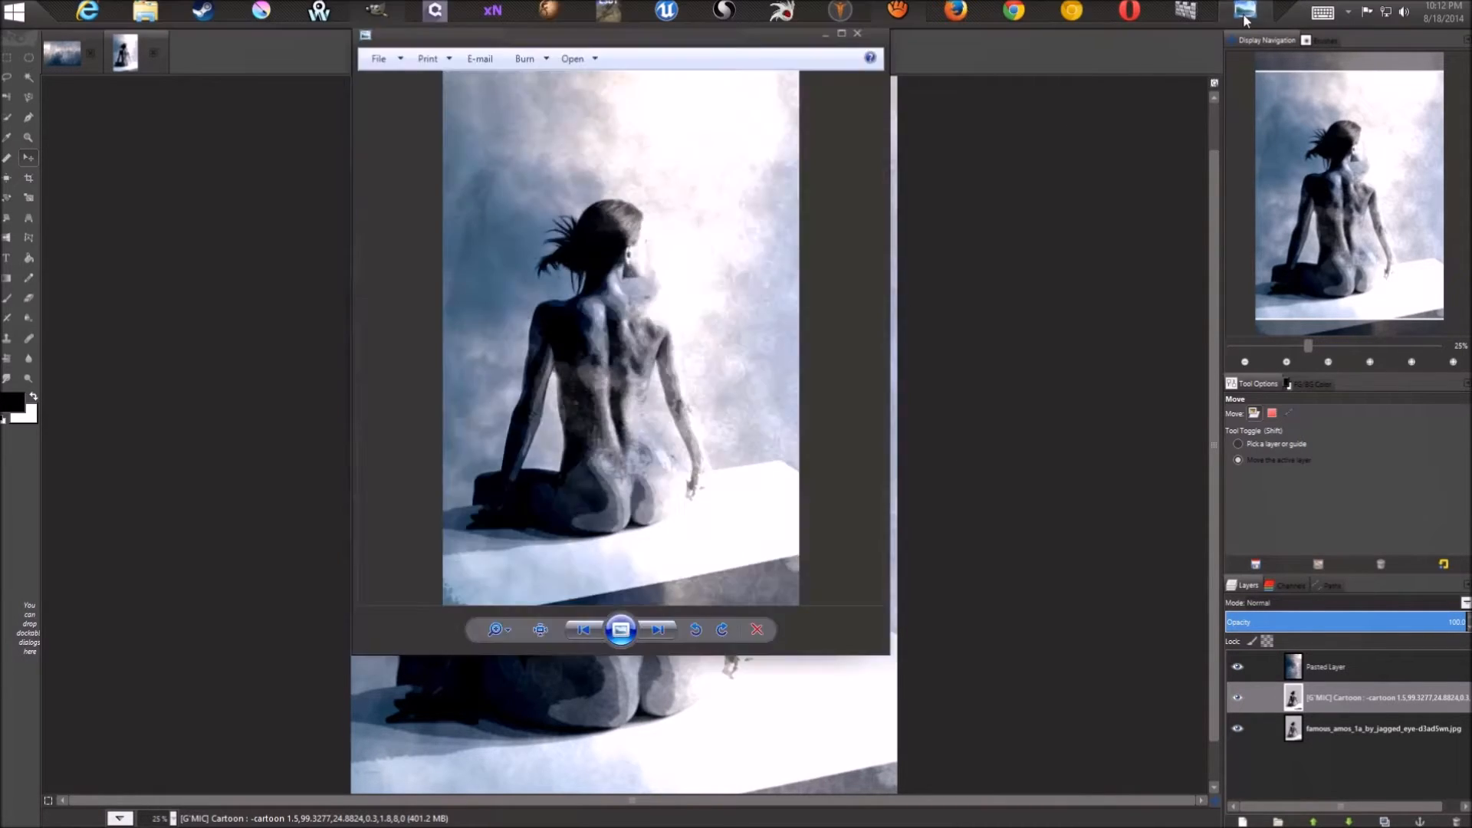
{"action": "left_click_drag", "start_coordinate": [616, 48], "coordinate": [558, 63]}
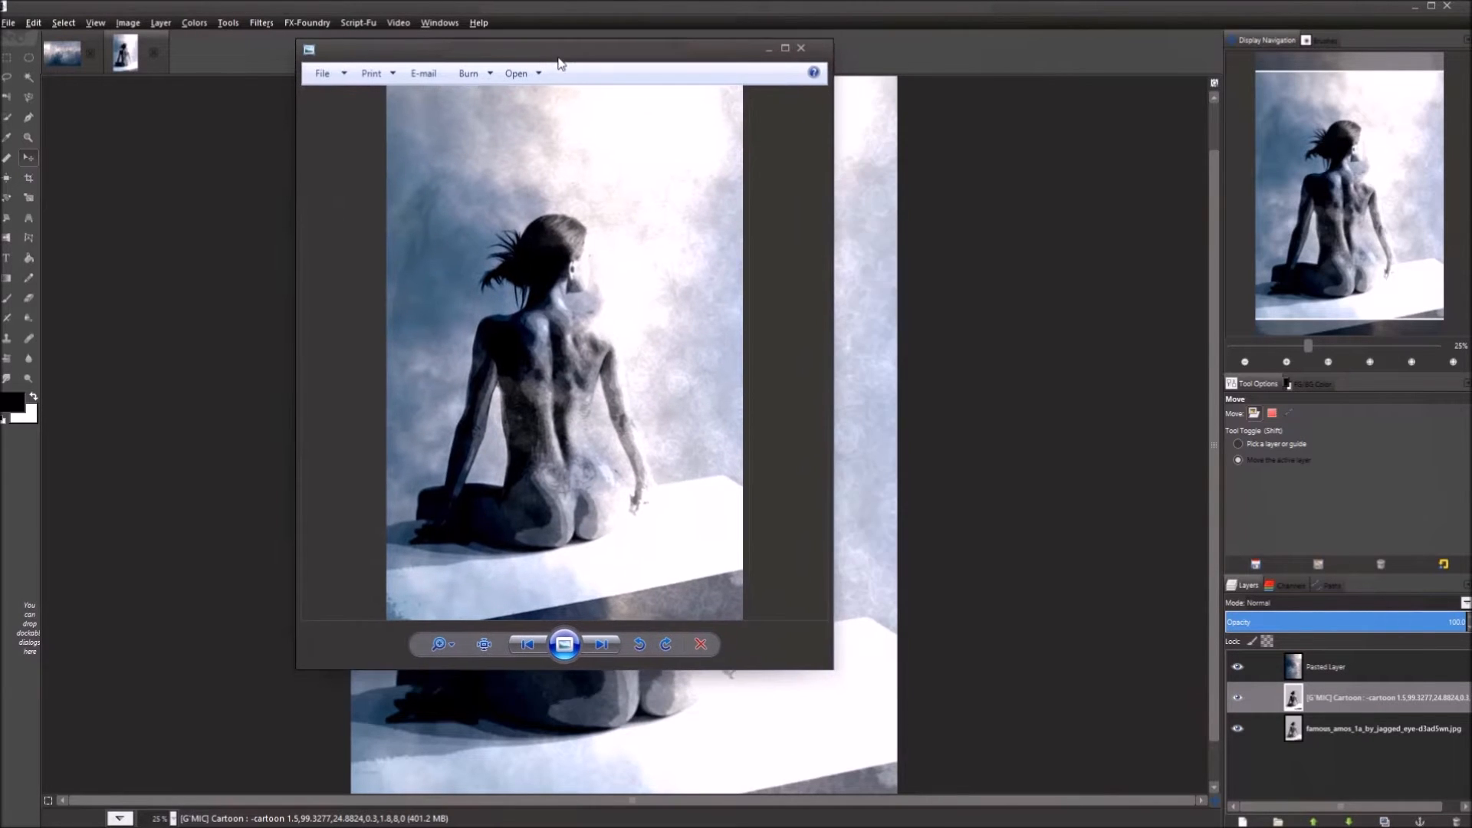
{"action": "left_click", "coordinate": [786, 49]}
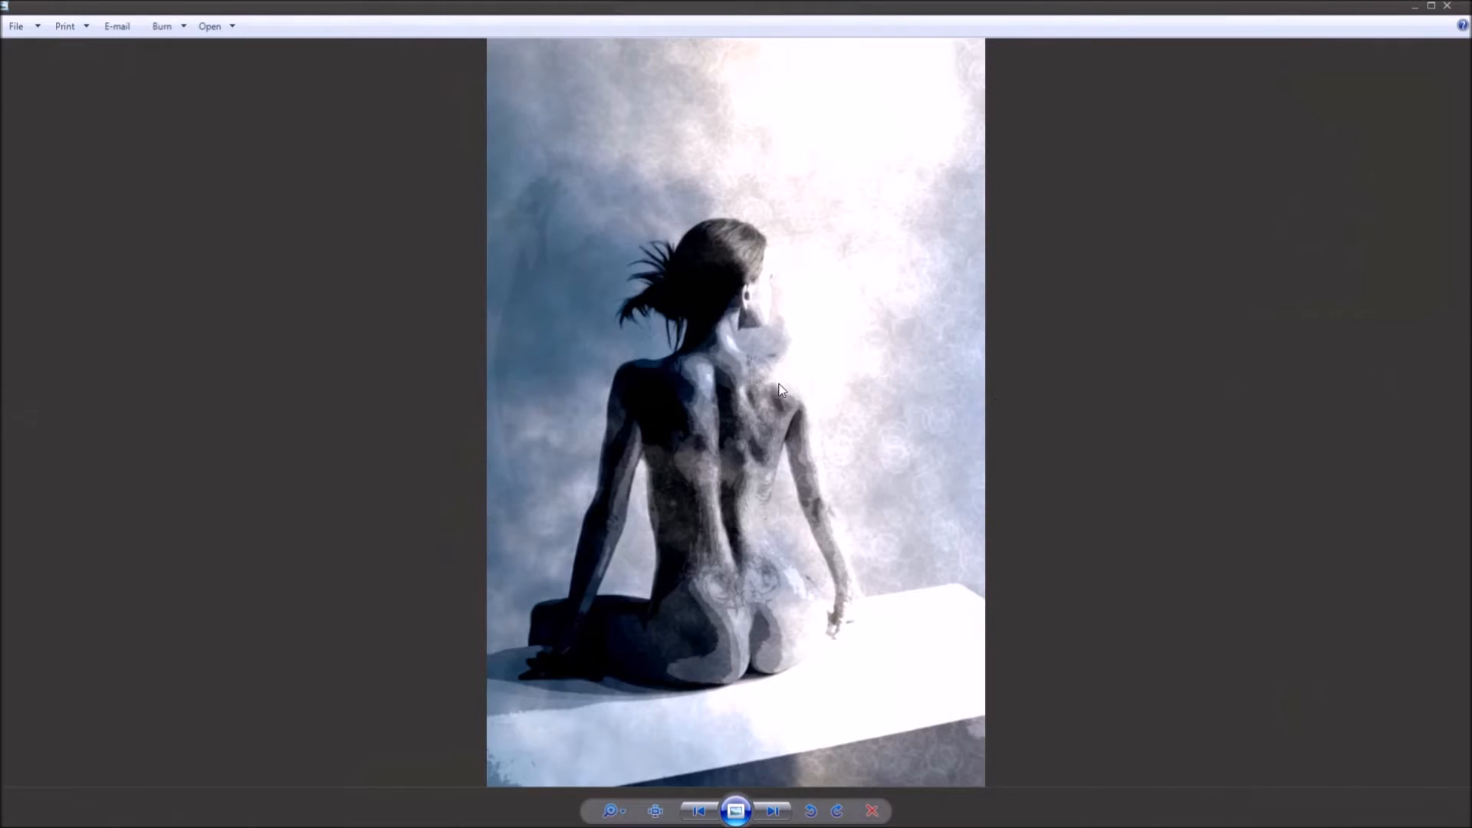
{"action": "scroll", "coordinate": [779, 387], "scroll_direction": "up", "scroll_amount": 2}
{"action": "left_click_drag", "start_coordinate": [720, 162], "coordinate": [721, 499]}
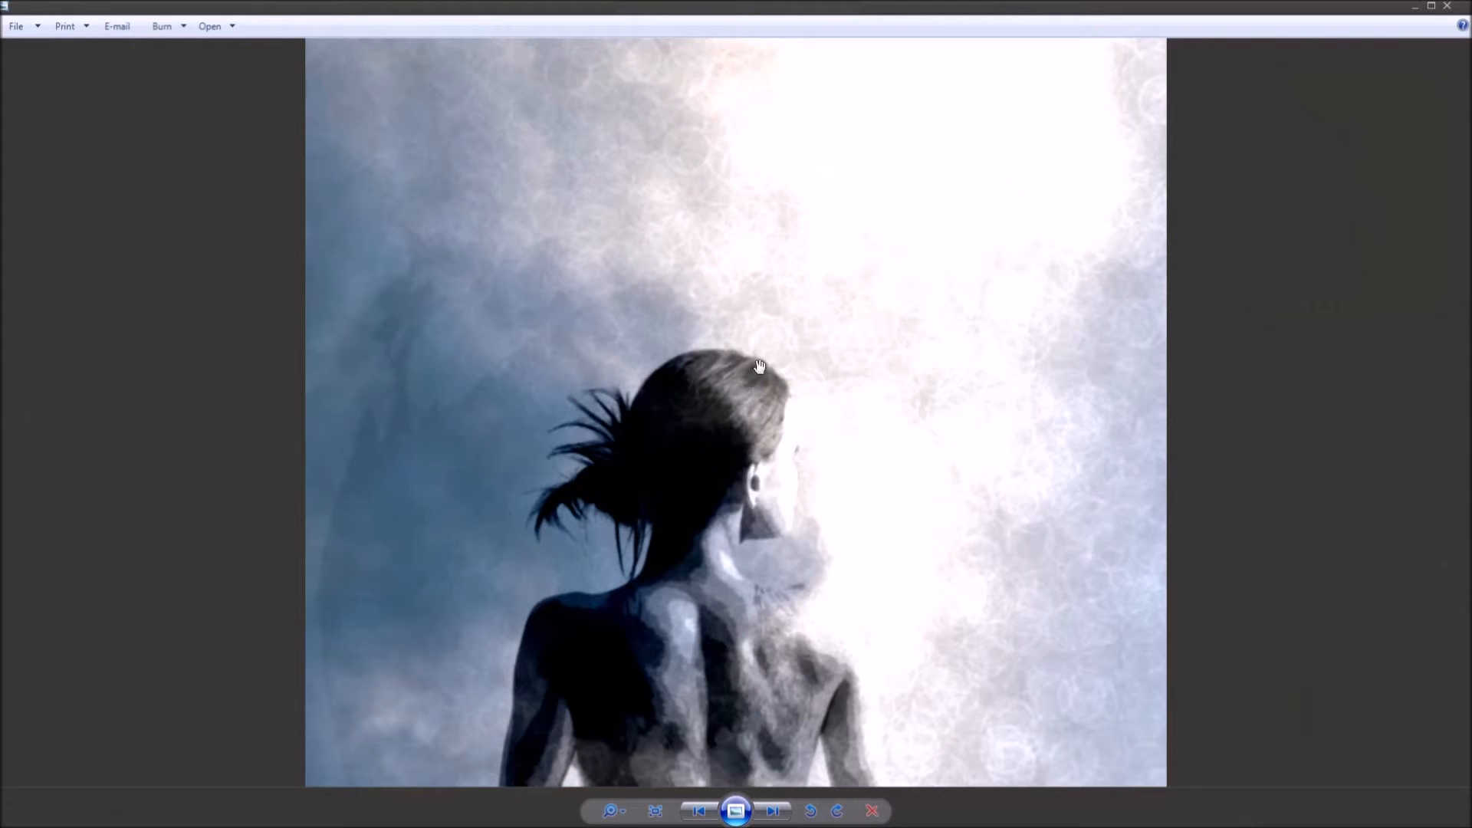
{"action": "scroll", "coordinate": [759, 364], "scroll_direction": "up", "scroll_amount": 3}
{"action": "scroll", "coordinate": [757, 360], "scroll_direction": "down", "scroll_amount": 1}
{"action": "scroll", "coordinate": [759, 360], "scroll_direction": "up", "scroll_amount": 3}
{"action": "left_click_drag", "start_coordinate": [848, 265], "coordinate": [854, 618]}
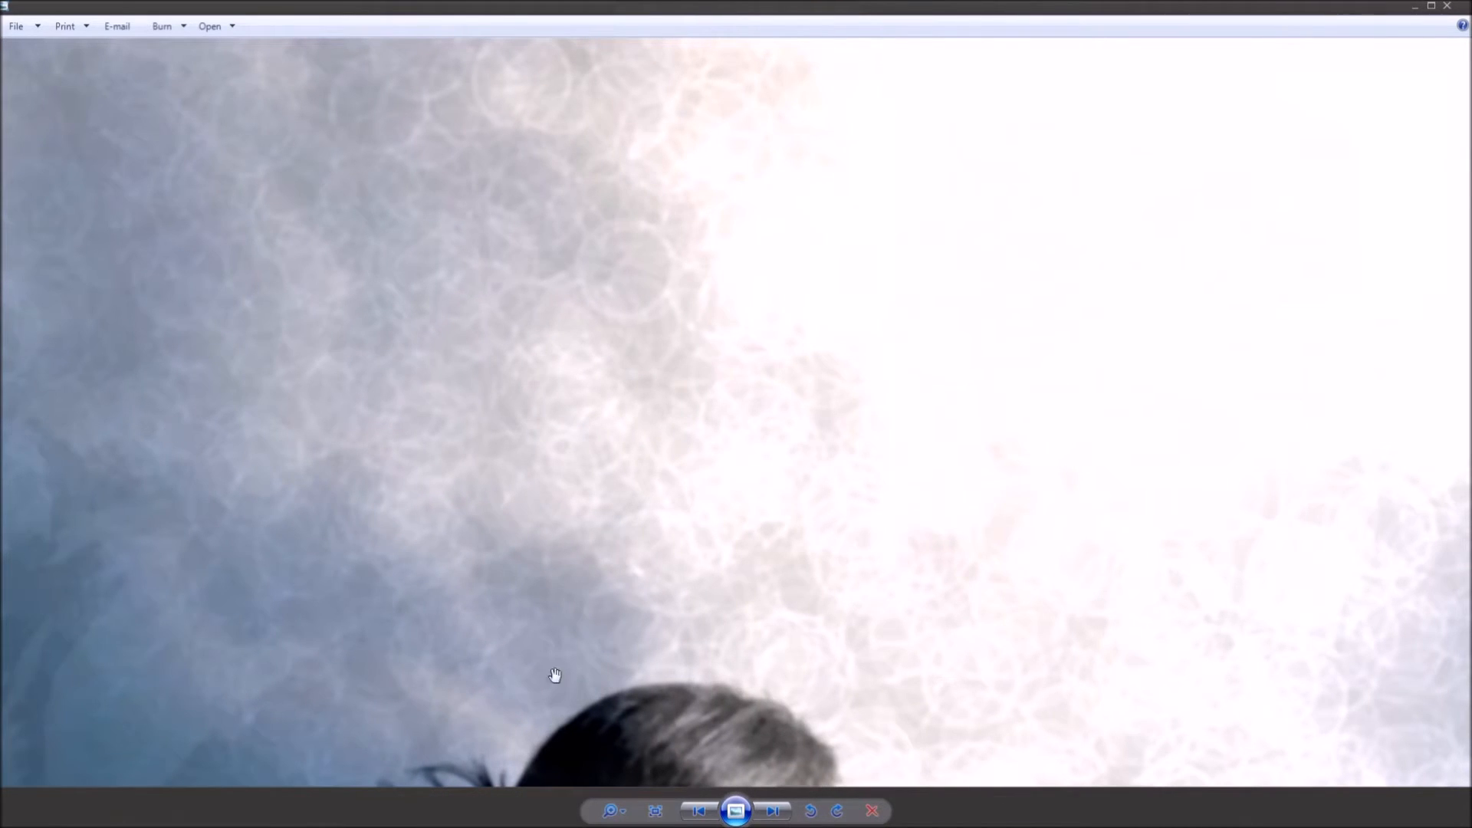
Inspect the head, lower back, hips and white table up close, then restore the viewer window.
{"action": "left_click_drag", "start_coordinate": [613, 694], "coordinate": [553, 203]}
{"action": "scroll", "coordinate": [586, 429], "scroll_direction": "up", "scroll_amount": 2}
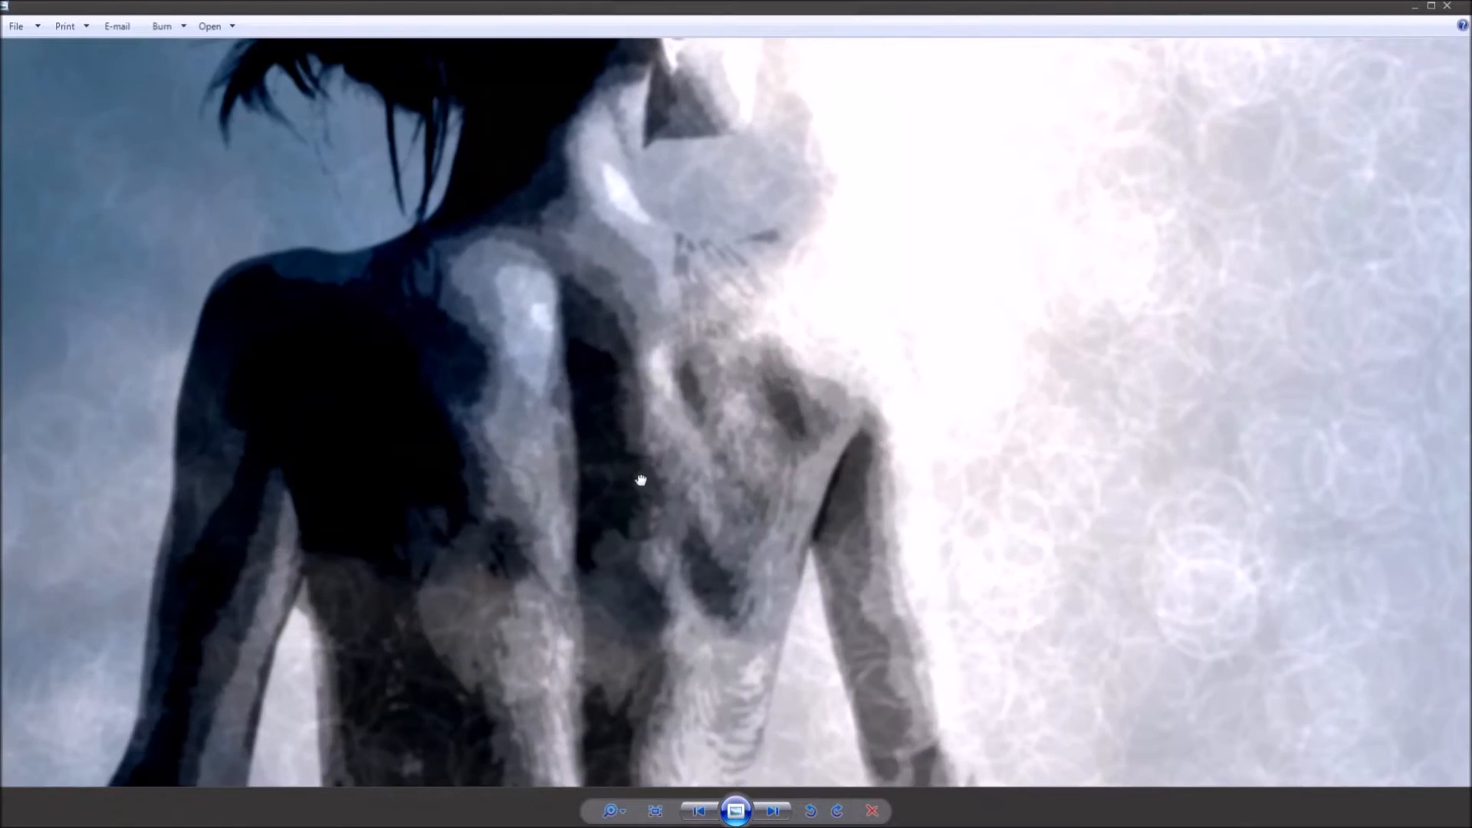
{"action": "left_click_drag", "start_coordinate": [587, 440], "coordinate": [582, 388]}
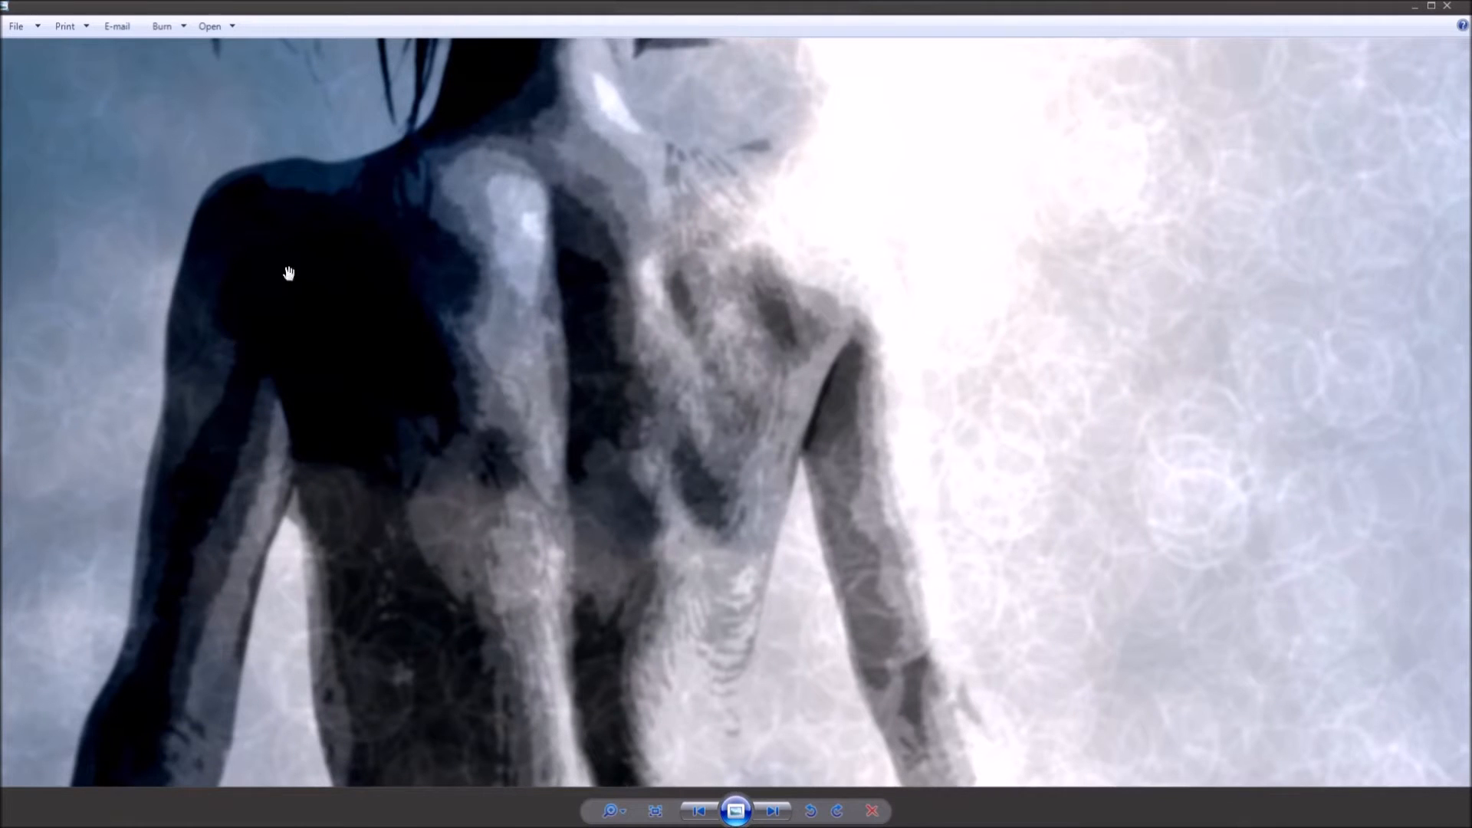
{"action": "left_click_drag", "start_coordinate": [552, 363], "coordinate": [588, 145]}
{"action": "left_click_drag", "start_coordinate": [639, 359], "coordinate": [566, 9]}
{"action": "left_click_drag", "start_coordinate": [540, 567], "coordinate": [319, 457]}
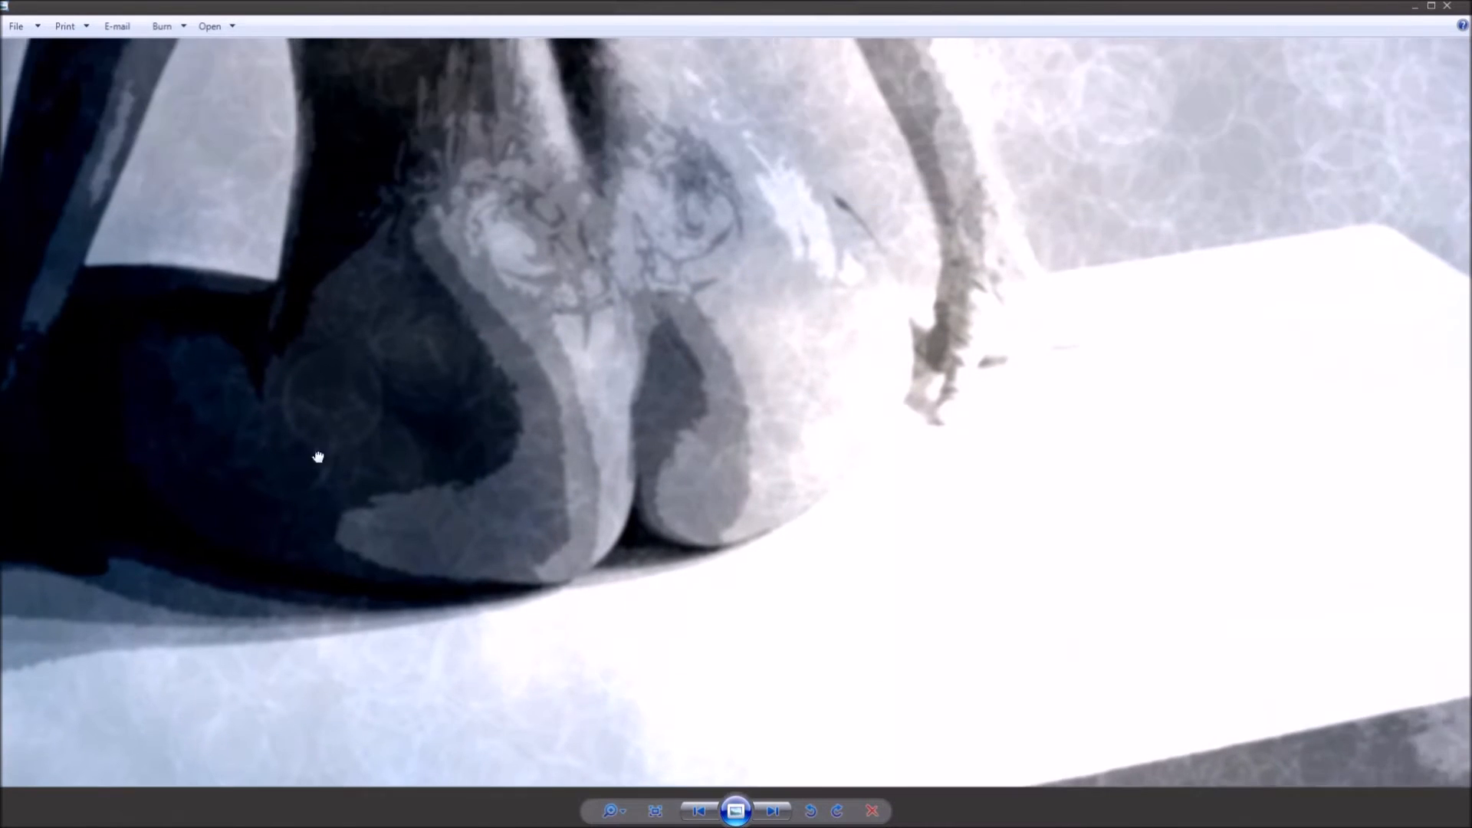
{"action": "scroll", "coordinate": [601, 327], "scroll_direction": "down", "scroll_amount": 3}
{"action": "scroll", "coordinate": [602, 327], "scroll_direction": "down", "scroll_amount": 4}
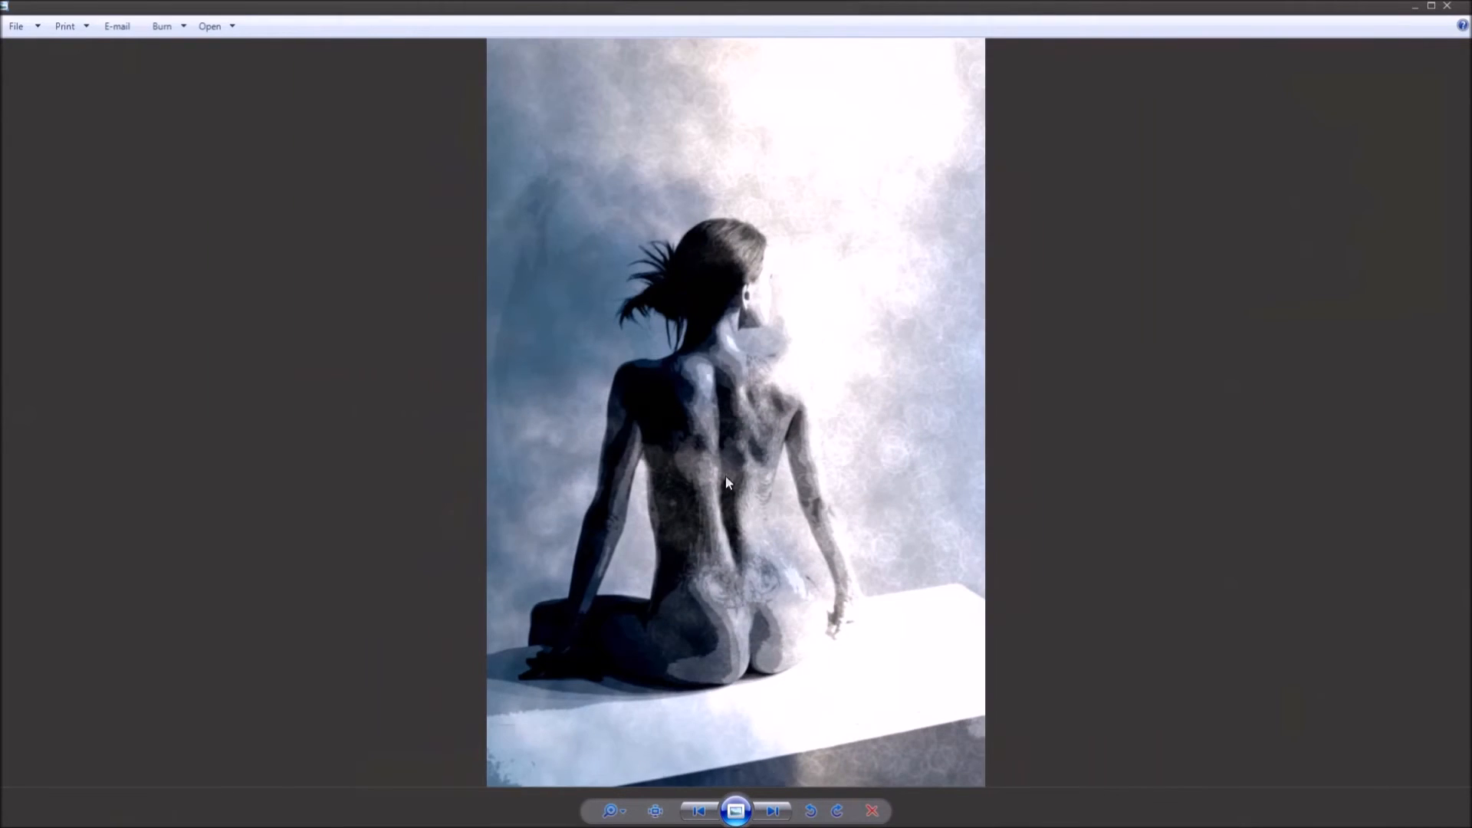
{"action": "left_click", "coordinate": [1431, 6]}
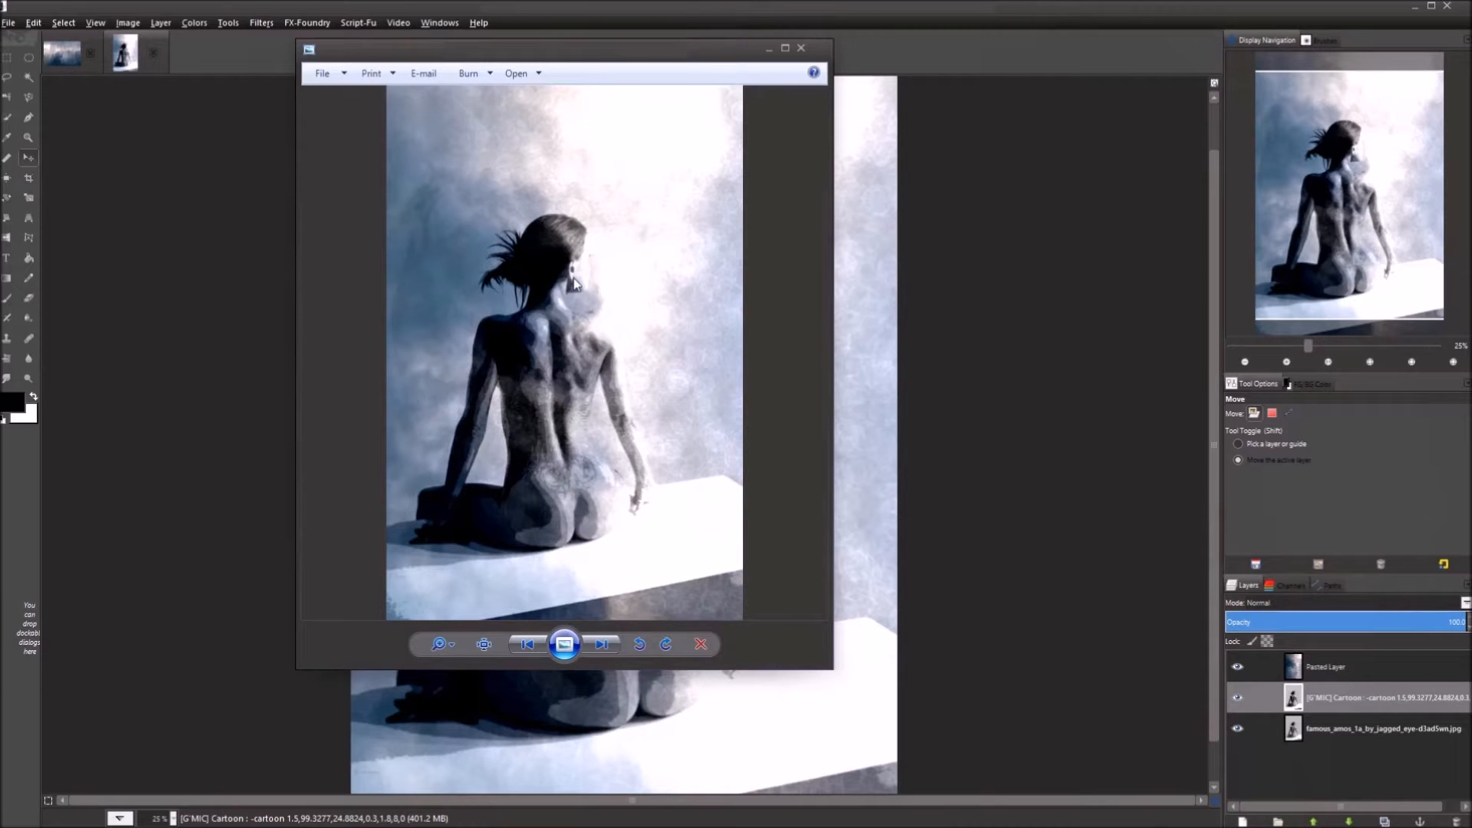
{"action": "scroll", "coordinate": [599, 344], "scroll_direction": "up", "scroll_amount": 2}
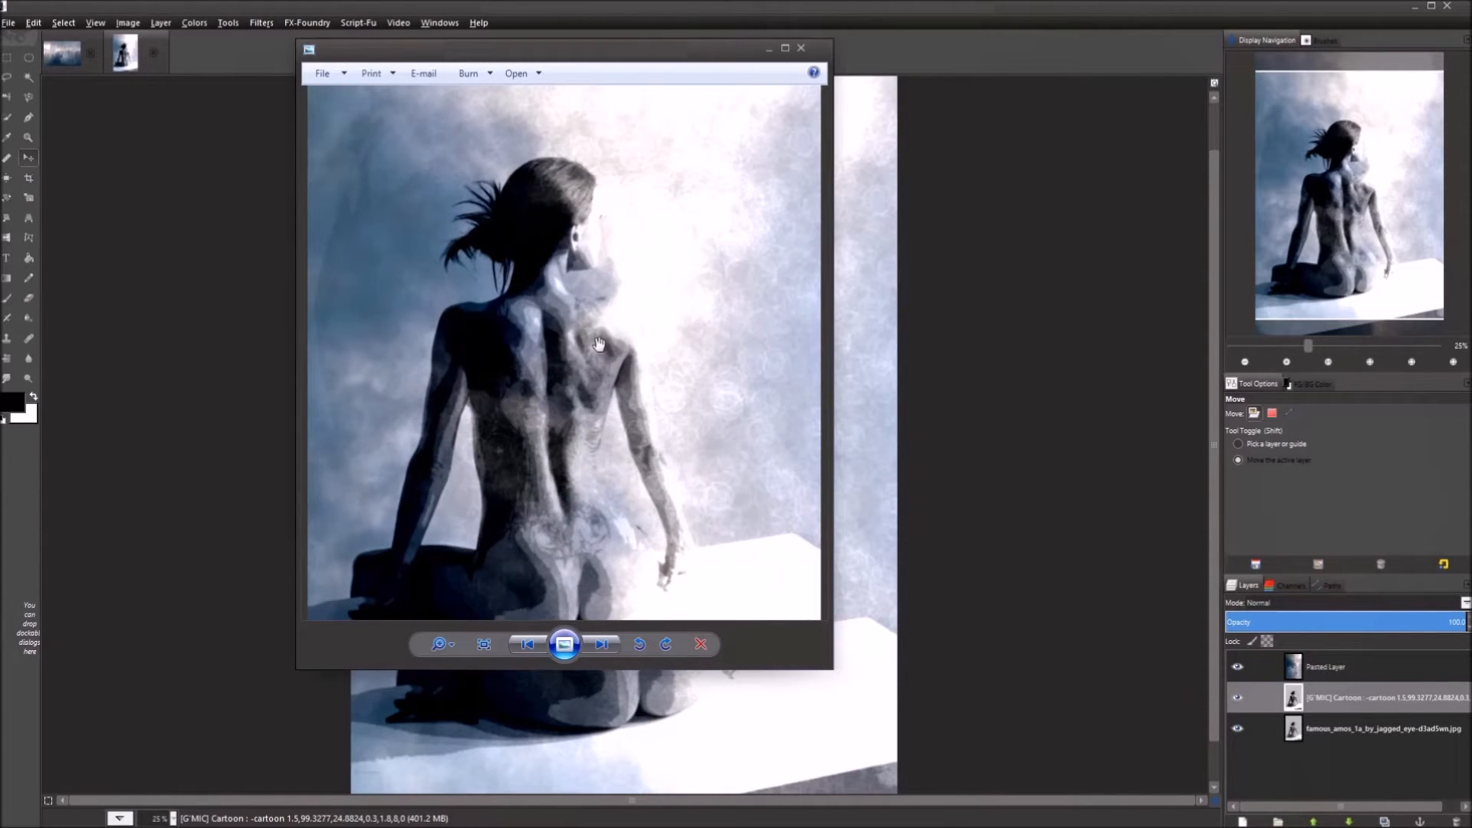
{"action": "left_click_drag", "start_coordinate": [578, 108], "coordinate": [609, 264]}
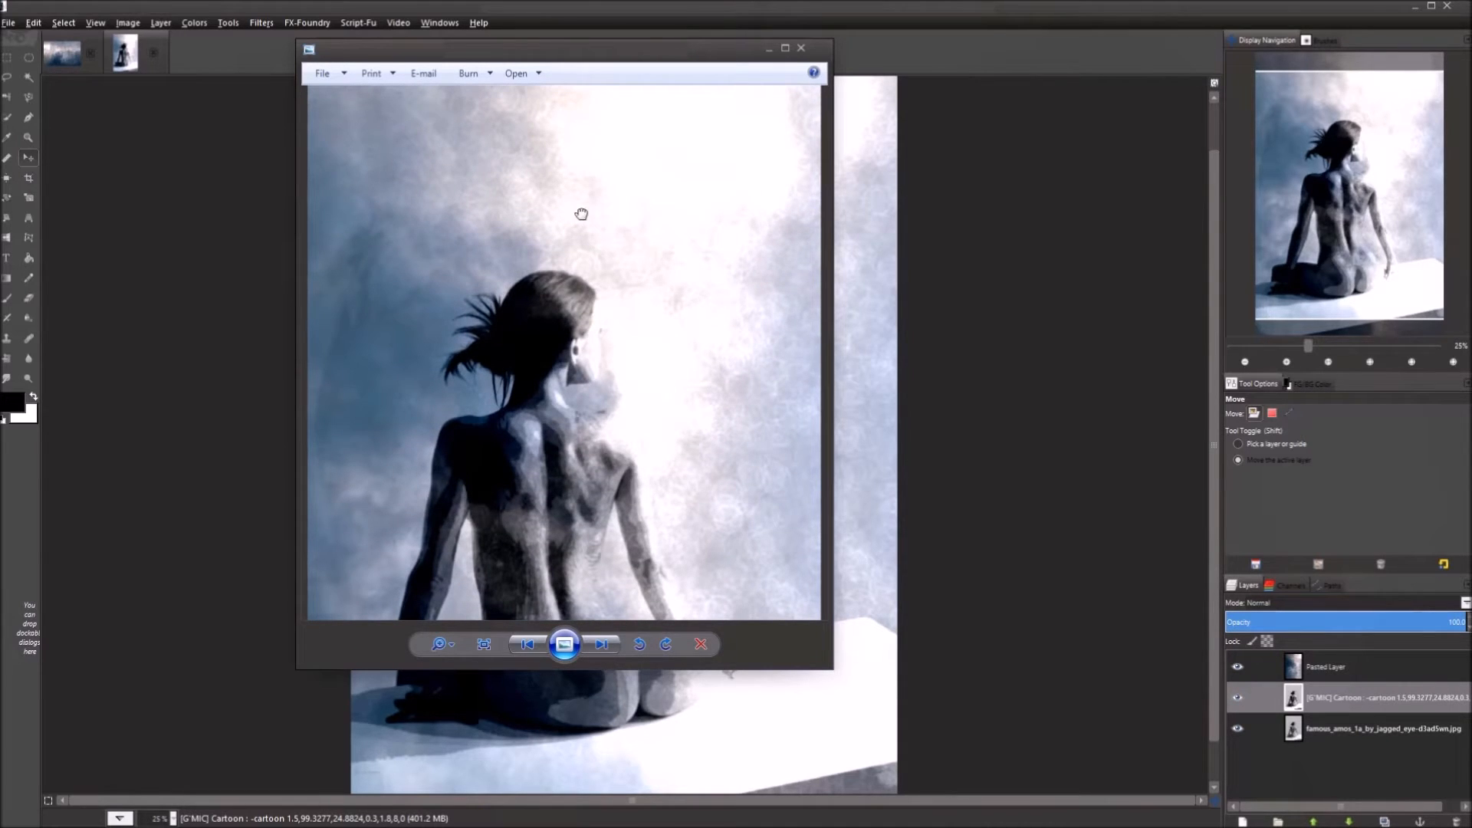
{"action": "left_click_drag", "start_coordinate": [587, 452], "coordinate": [573, 338]}
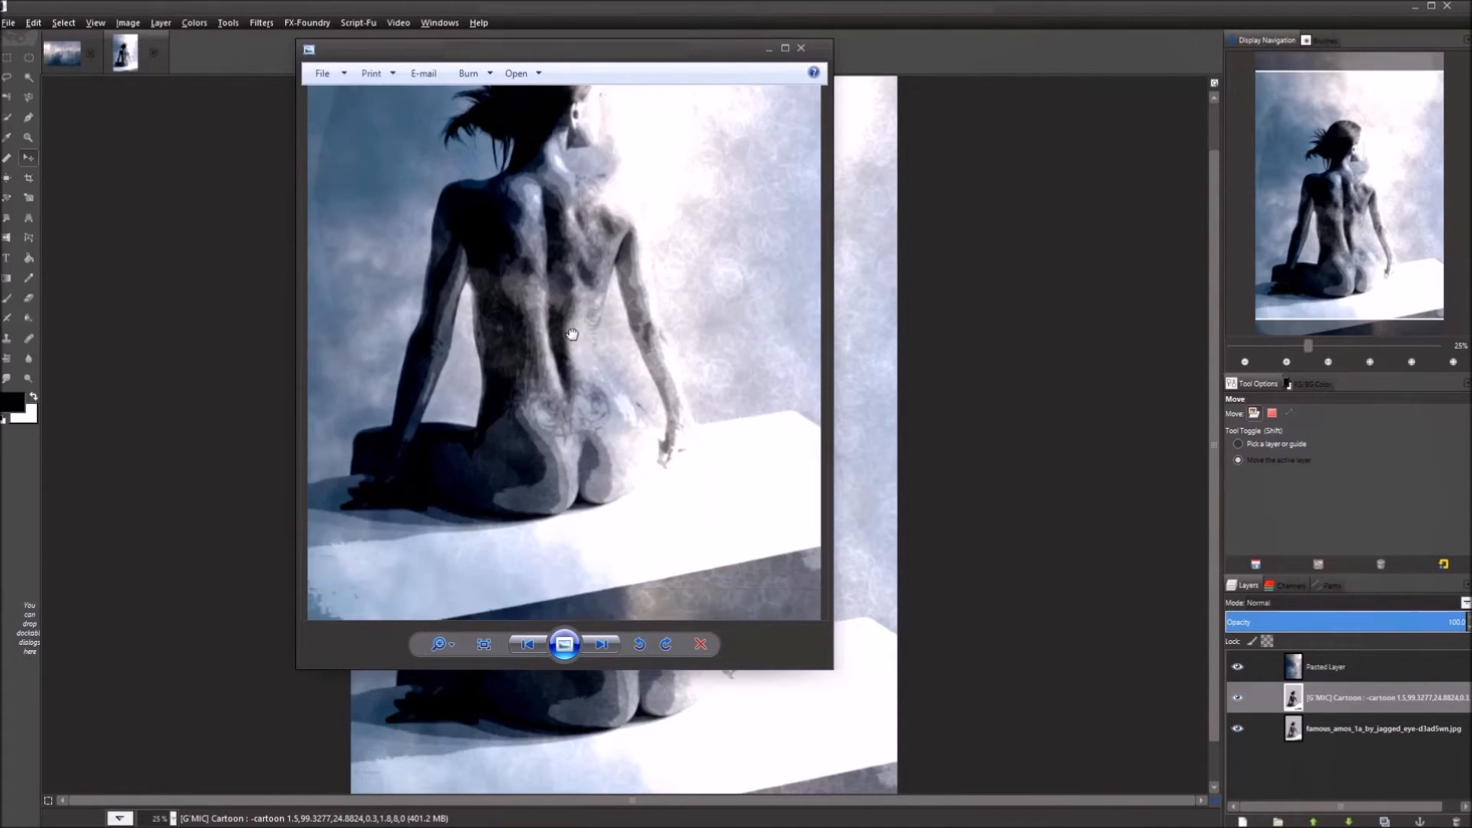
{"action": "left_click_drag", "start_coordinate": [503, 156], "coordinate": [545, 369]}
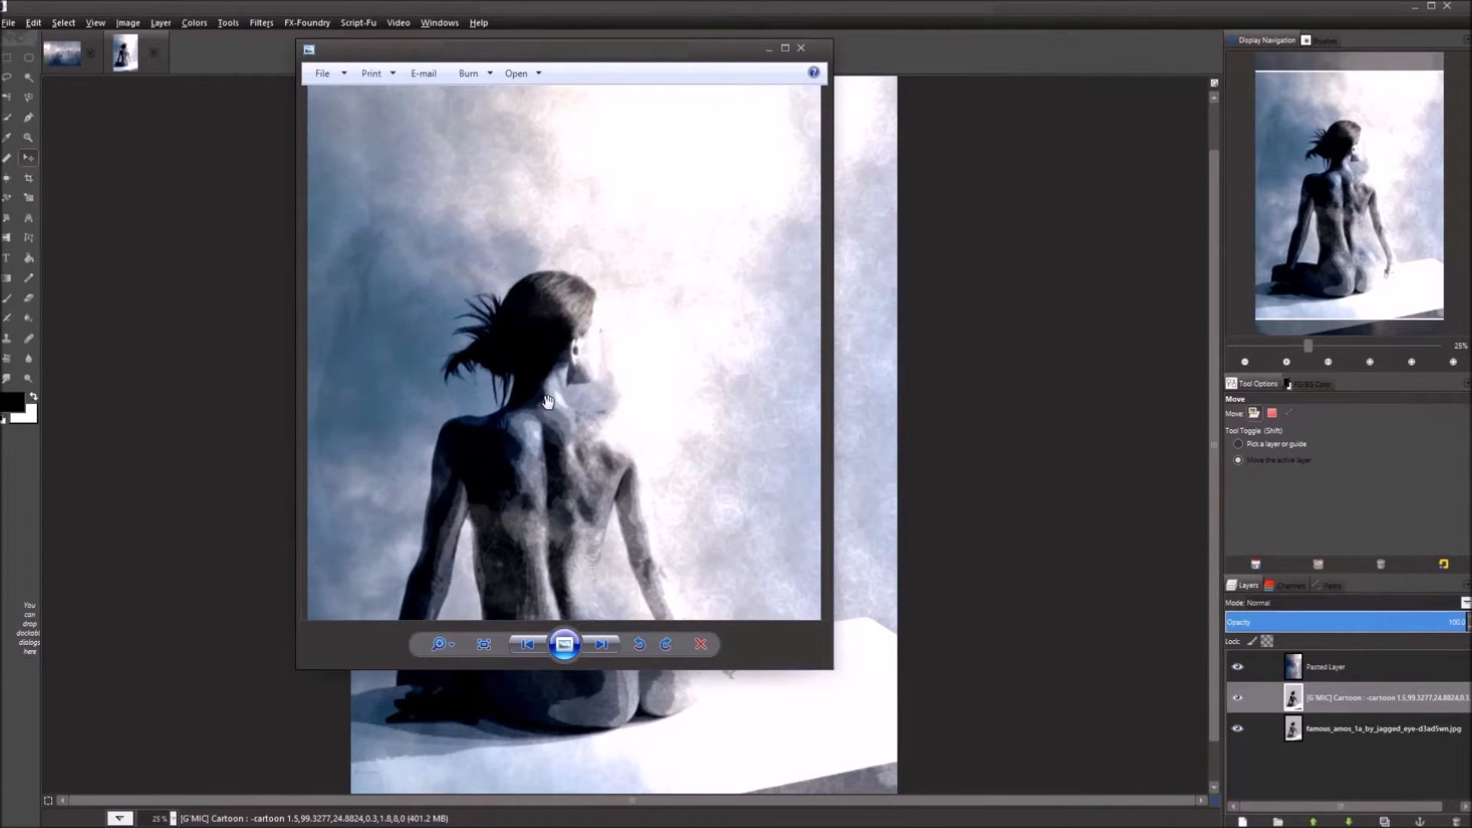
{"action": "left_click_drag", "start_coordinate": [552, 502], "coordinate": [564, 307]}
{"action": "left_click_drag", "start_coordinate": [606, 491], "coordinate": [601, 364]}
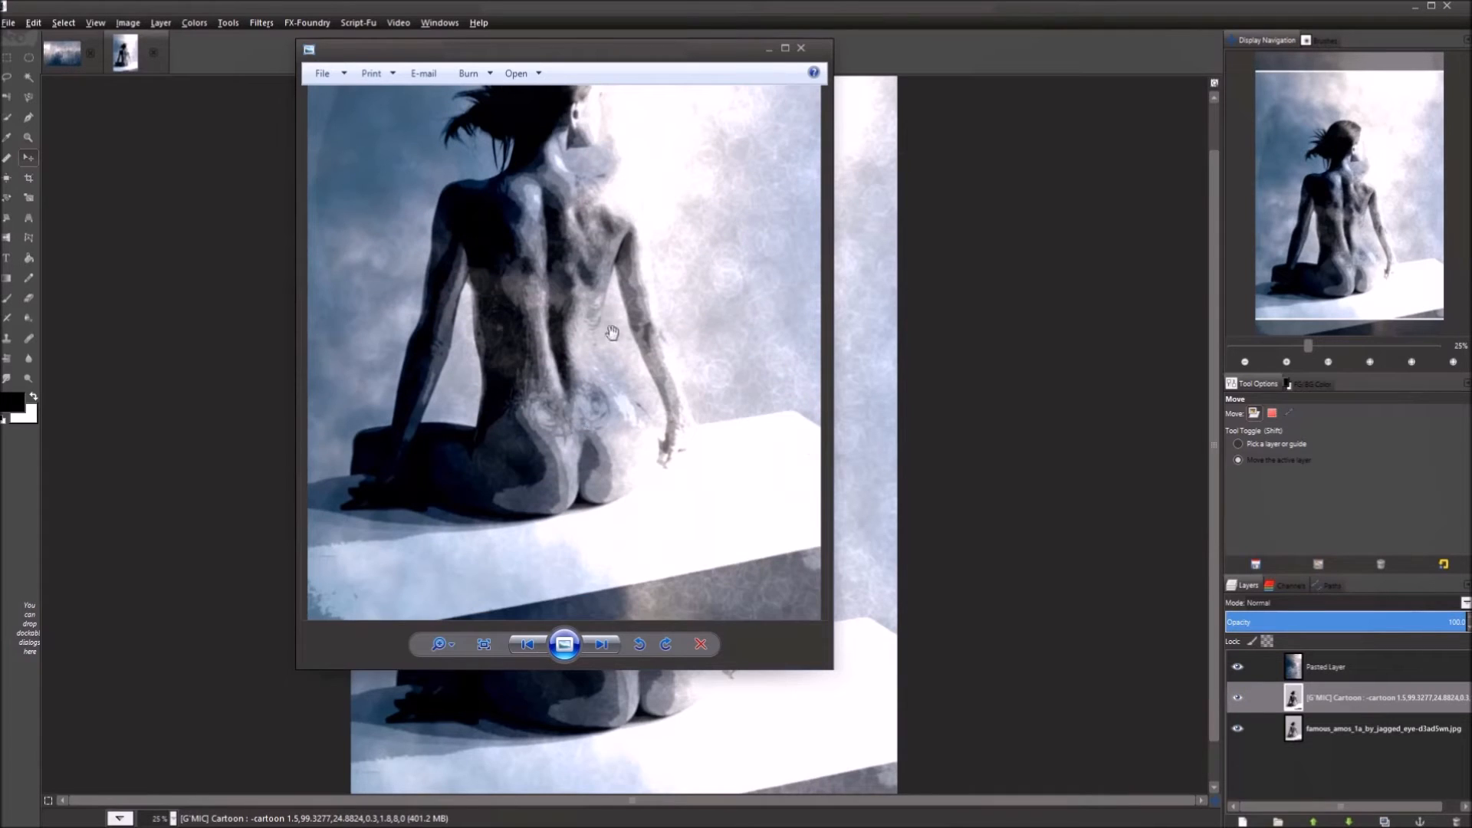
{"action": "left_click_drag", "start_coordinate": [562, 276], "coordinate": [605, 430]}
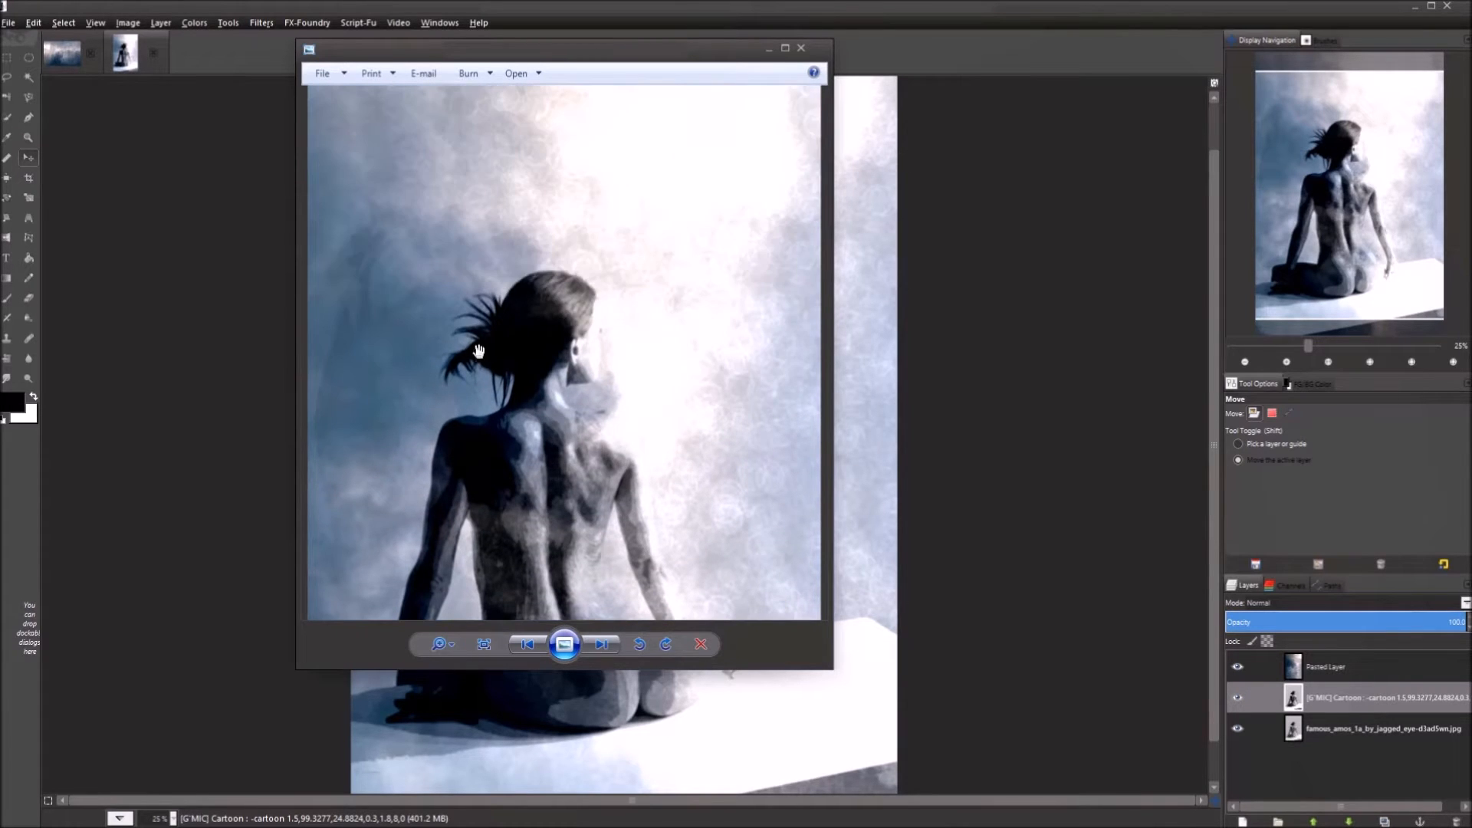
{"action": "scroll", "coordinate": [590, 356], "scroll_direction": "up", "scroll_amount": 4}
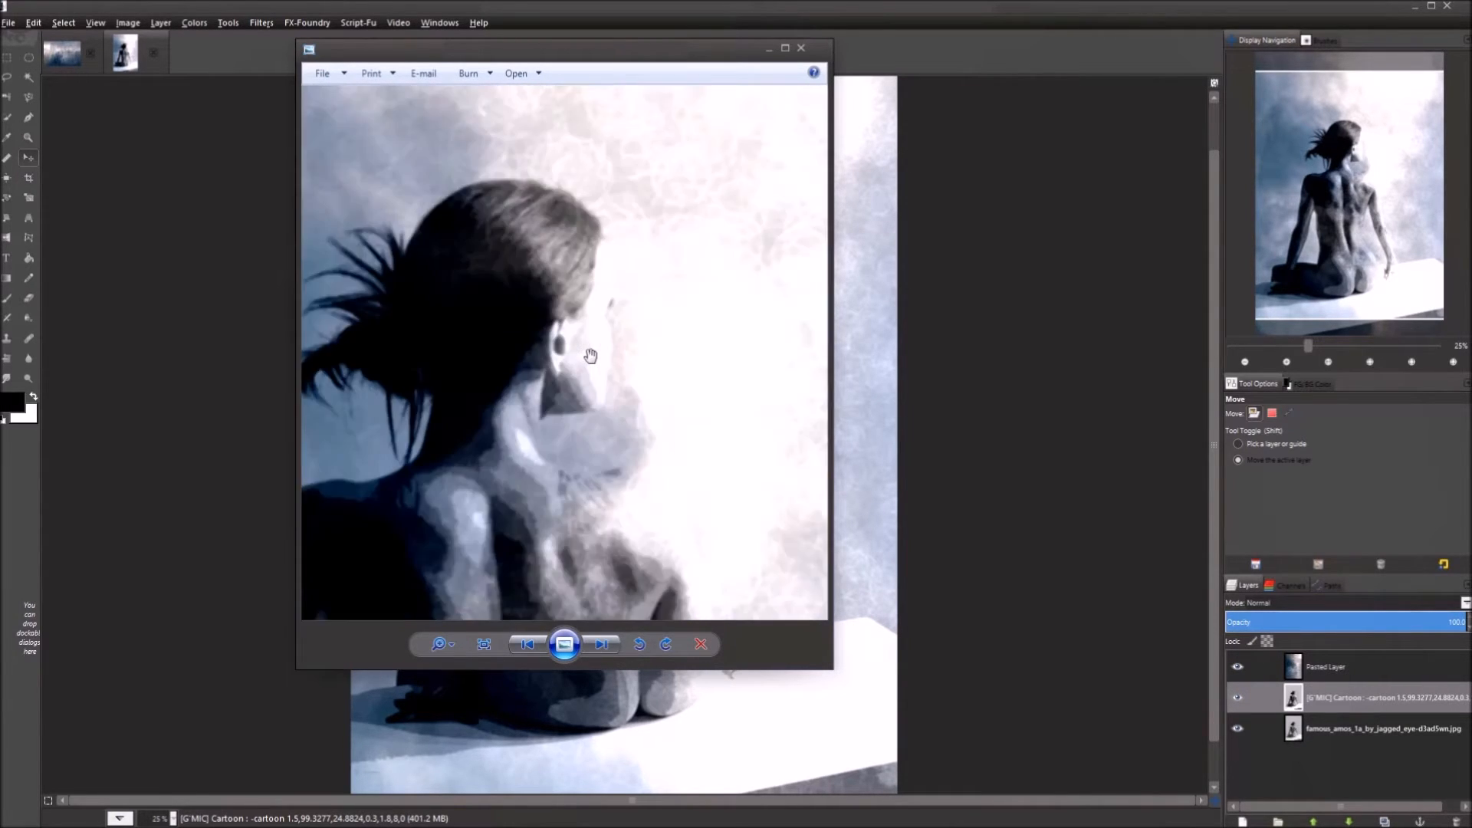
{"action": "scroll", "coordinate": [590, 356], "scroll_direction": "down", "scroll_amount": 3}
{"action": "left_click_drag", "start_coordinate": [583, 479], "coordinate": [624, 210]}
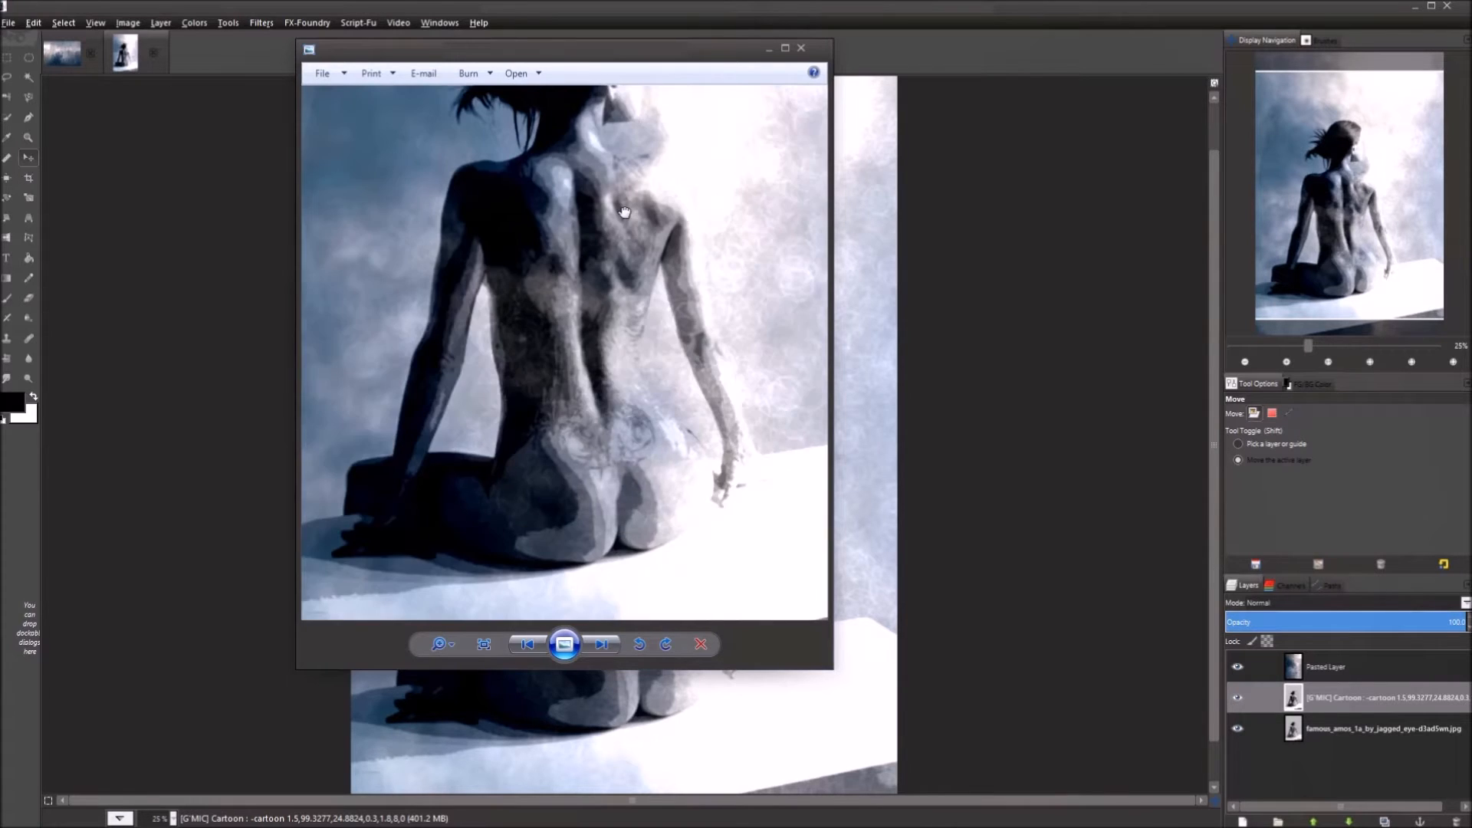
{"action": "left_click_drag", "start_coordinate": [595, 362], "coordinate": [651, 419]}
{"action": "left_click_drag", "start_coordinate": [685, 188], "coordinate": [798, 519]}
{"action": "left_click_drag", "start_coordinate": [641, 514], "coordinate": [625, 225]}
{"action": "scroll", "coordinate": [636, 230], "scroll_direction": "down", "scroll_amount": 4}
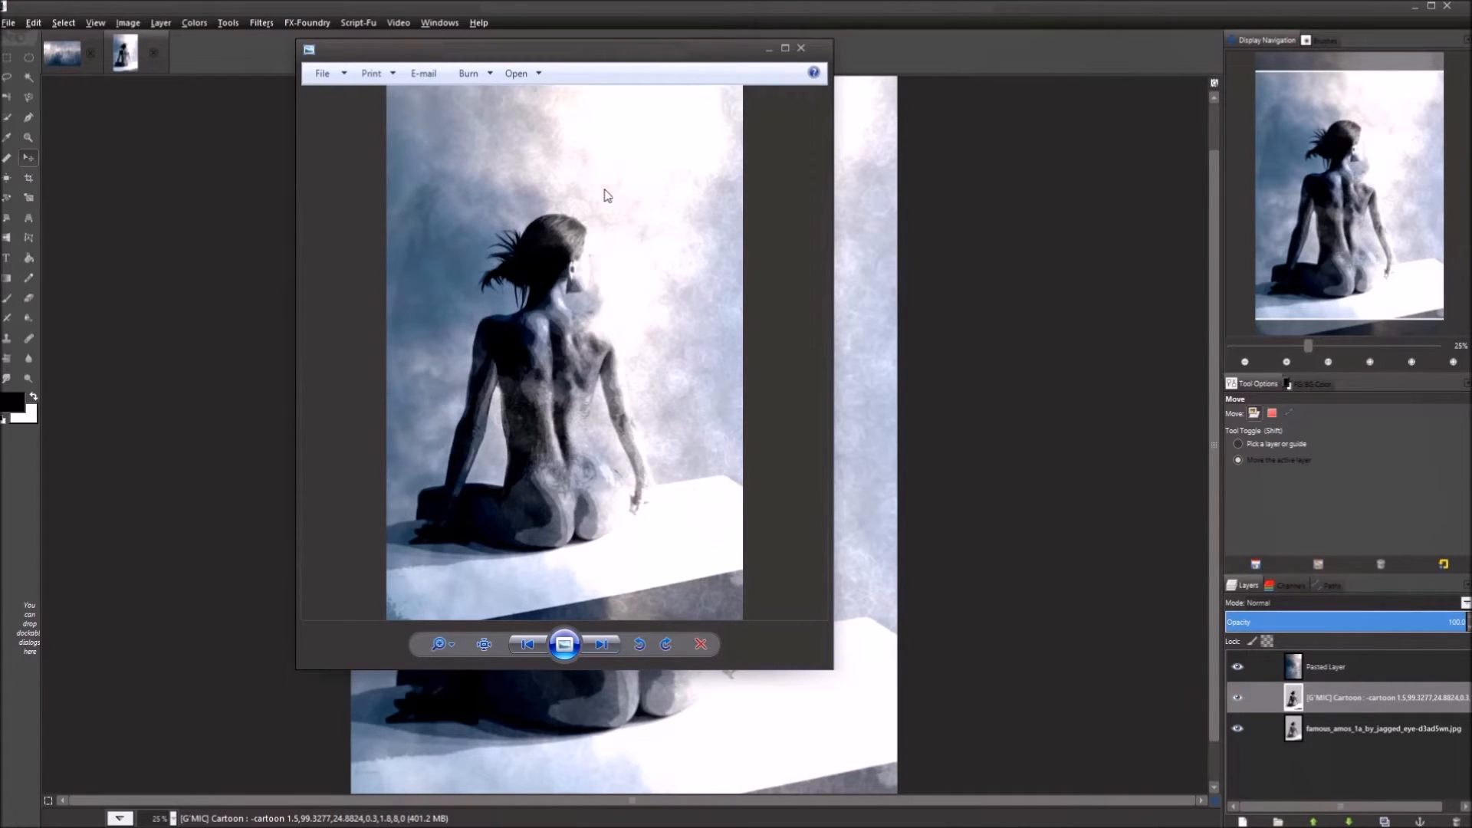
Close the photo viewer and check the stormy-sky and seated-figure images in GIMP.
{"action": "left_click", "coordinate": [802, 49]}
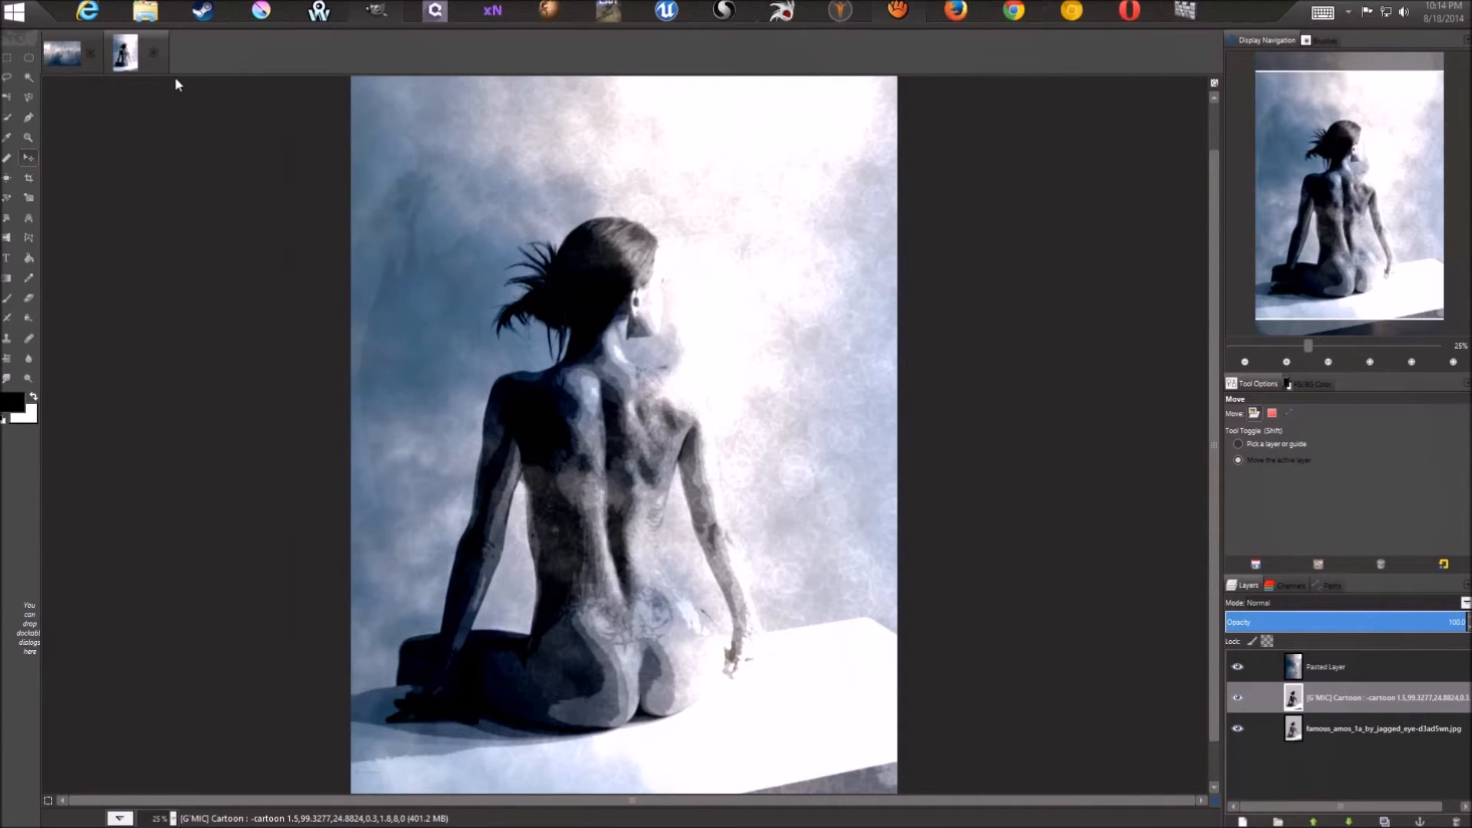
{"action": "left_click", "coordinate": [68, 60]}
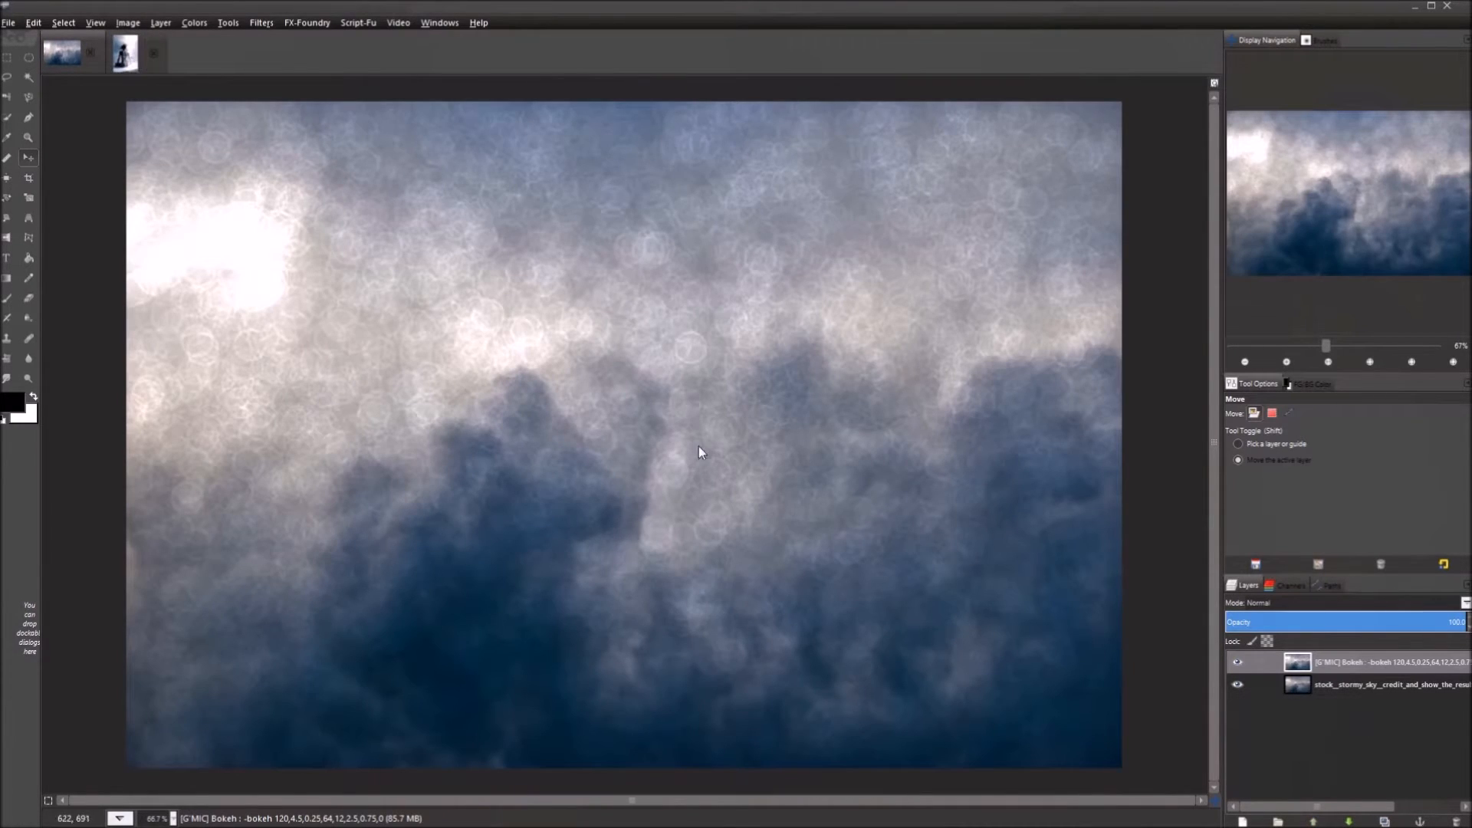
{"action": "left_click", "coordinate": [125, 54]}
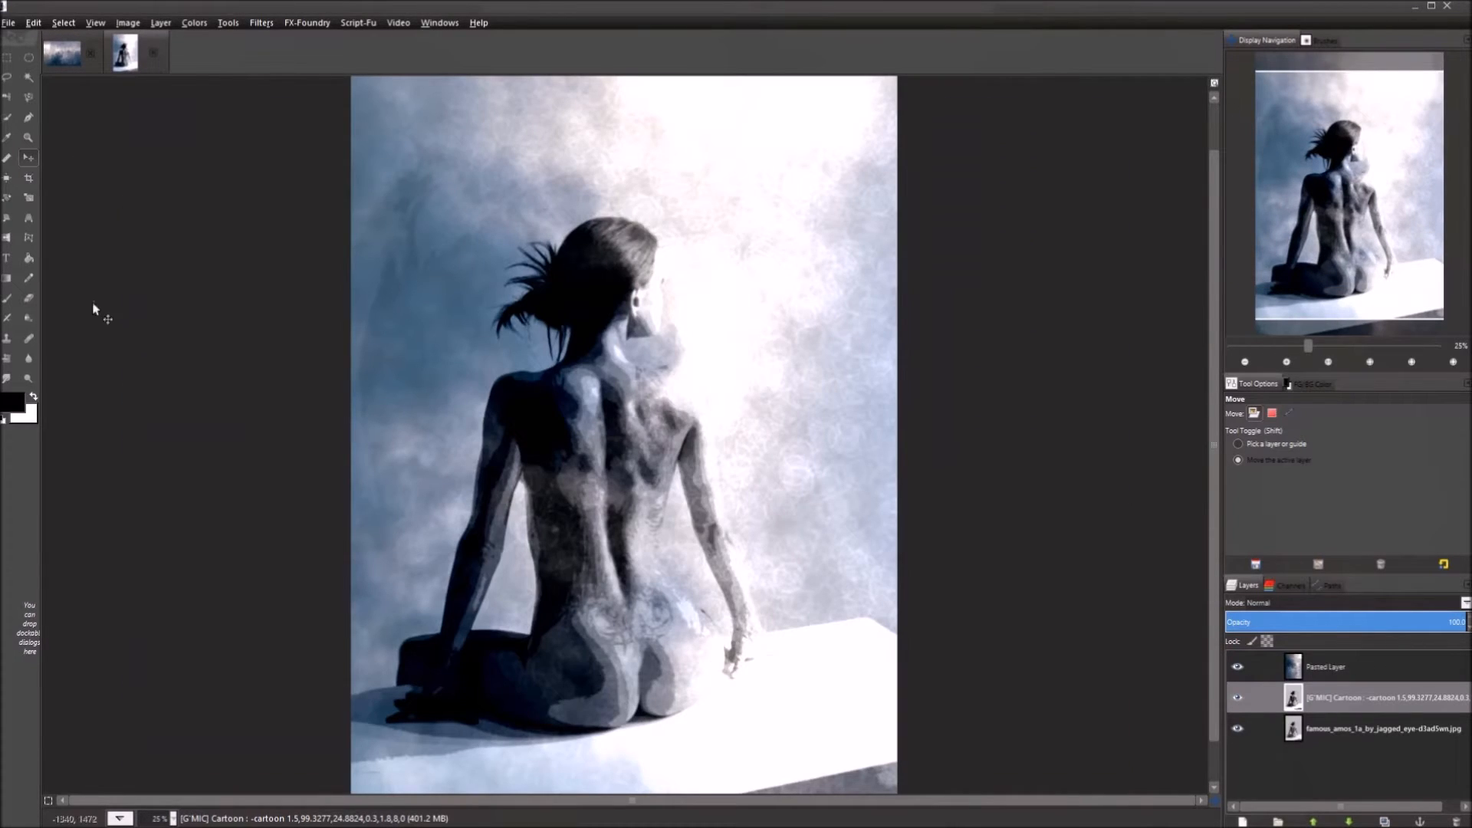
Open famous_amos_1a_by_jagged_eye-d3ad5wn.jpg from Desktop's GMIC Short Tutorial folder, converting it to RGB.
{"action": "left_click", "coordinate": [9, 22]}
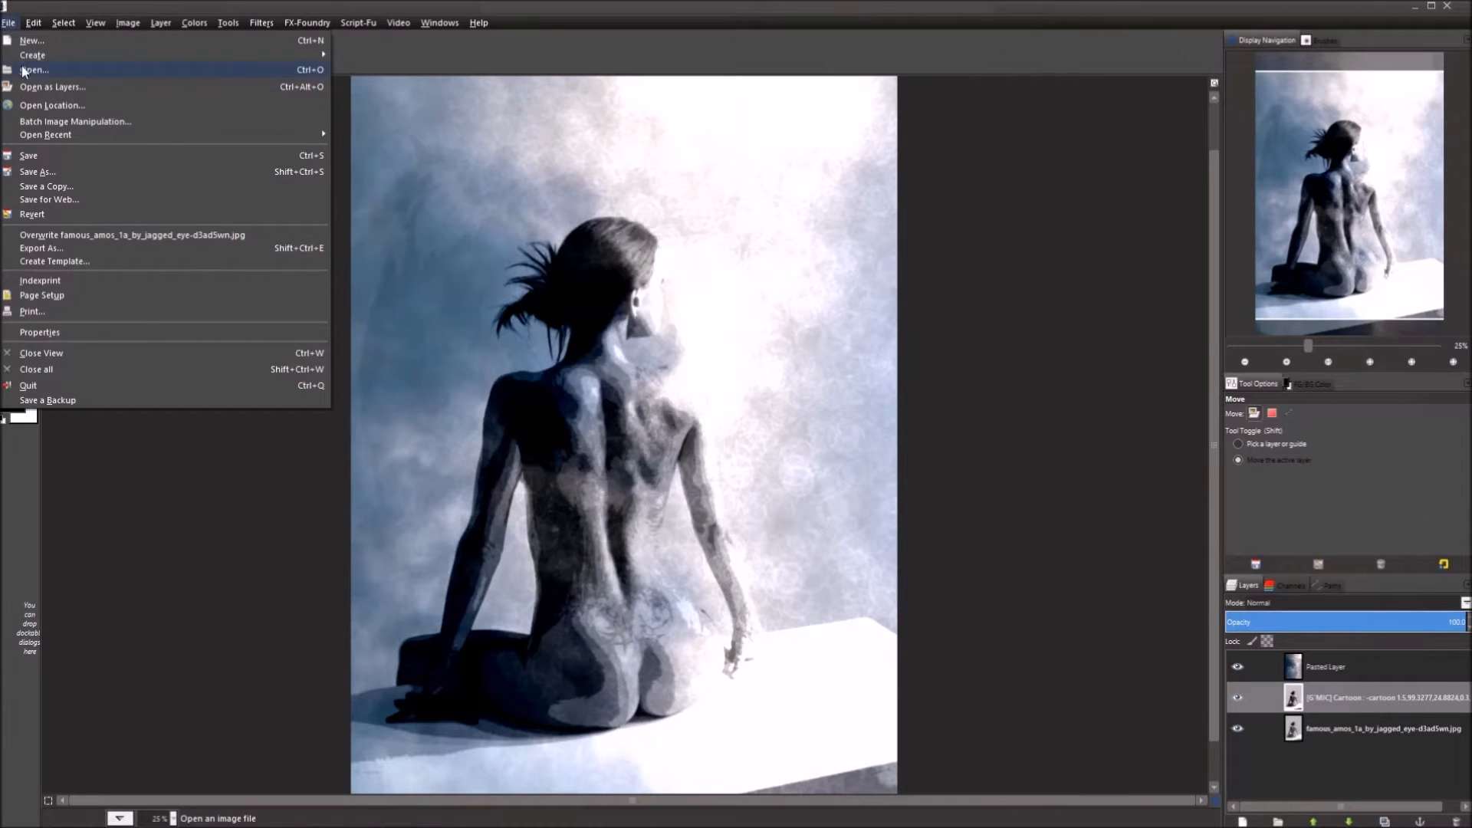
{"action": "left_click", "coordinate": [26, 71]}
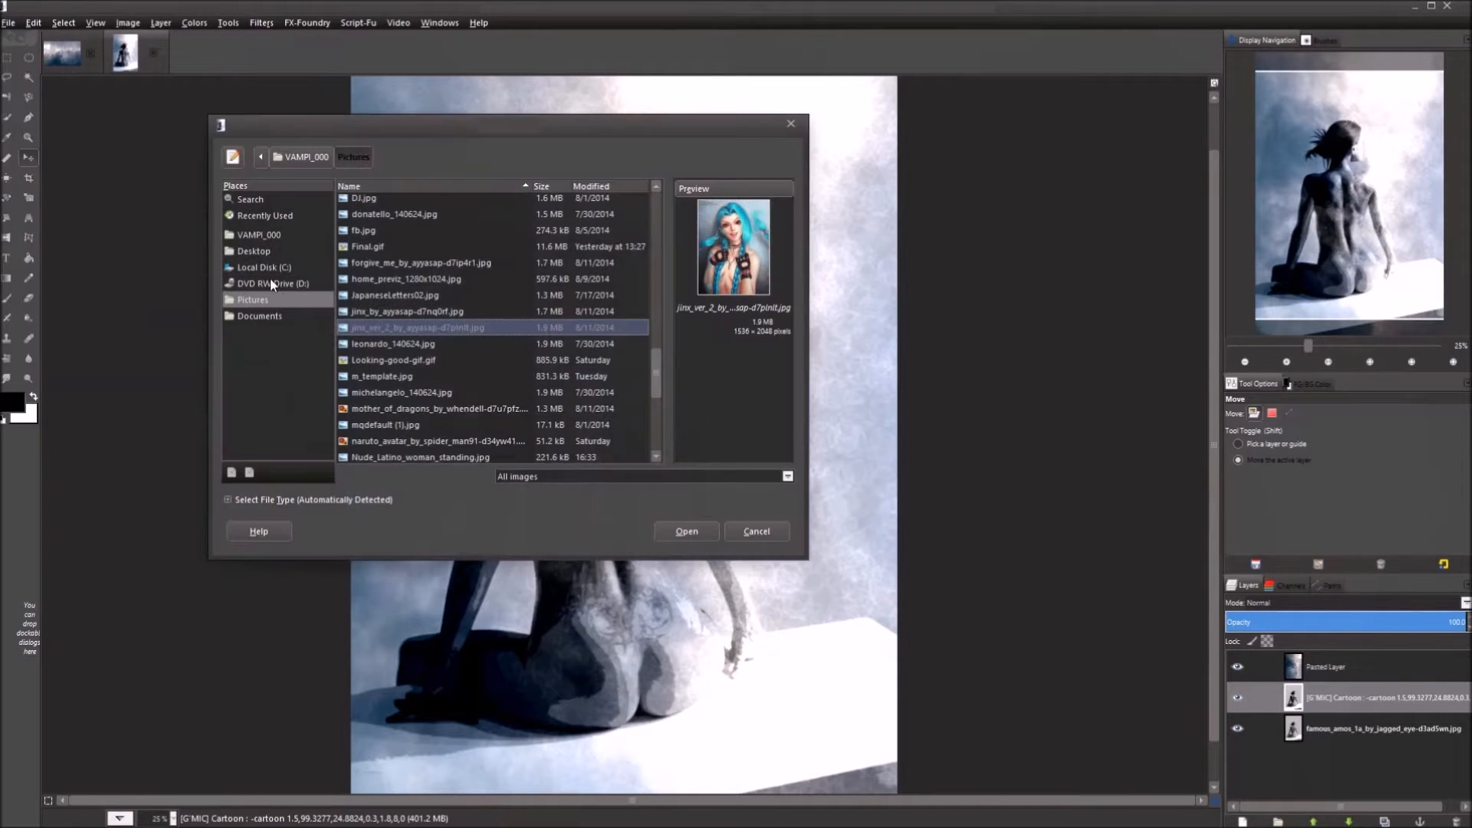
{"action": "left_click", "coordinate": [255, 251]}
{"action": "left_click", "coordinate": [385, 218]}
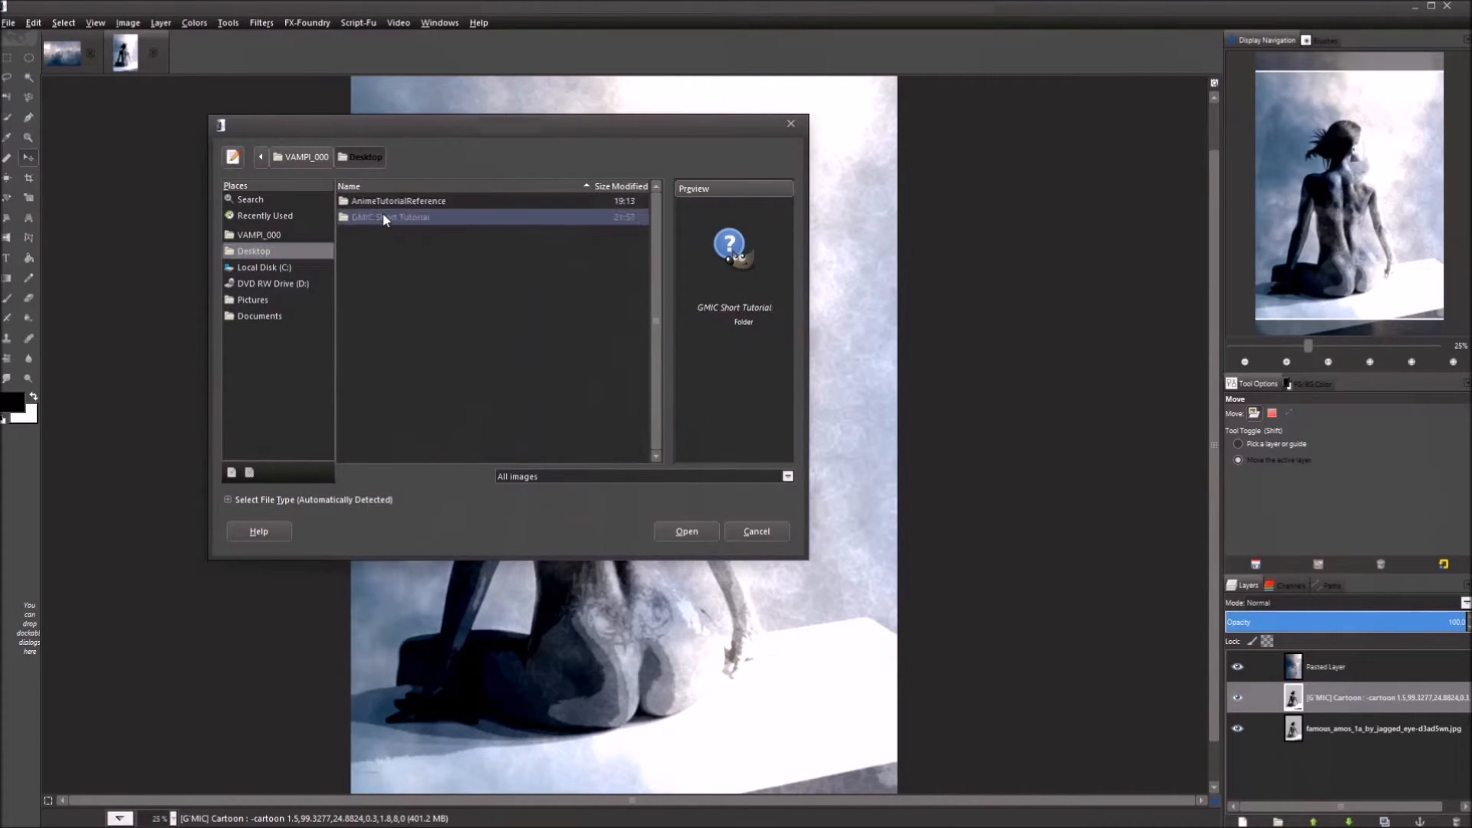
{"action": "double_click", "coordinate": [385, 218]}
{"action": "left_click", "coordinate": [428, 223]}
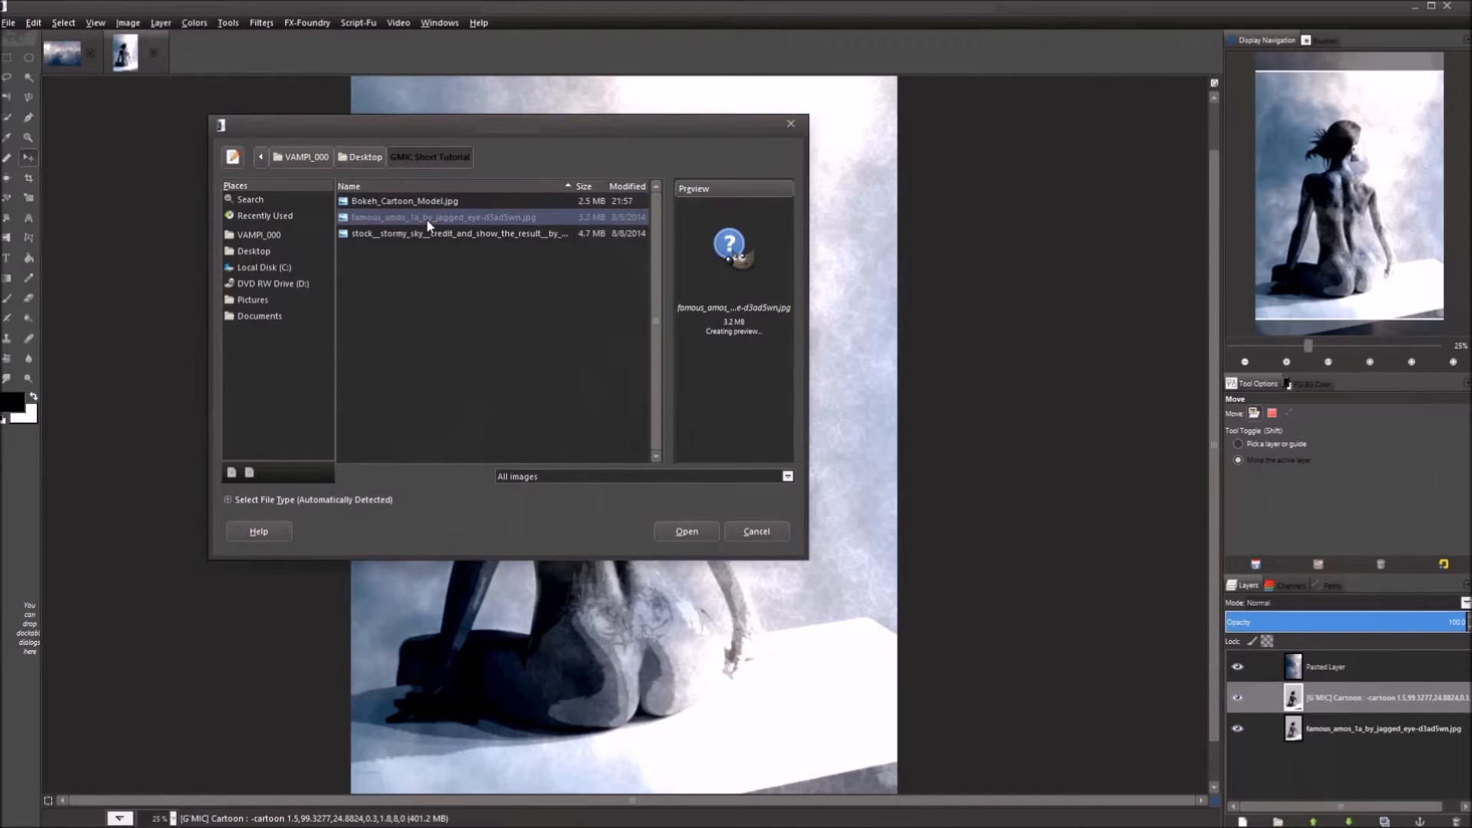
{"action": "double_click", "coordinate": [425, 233]}
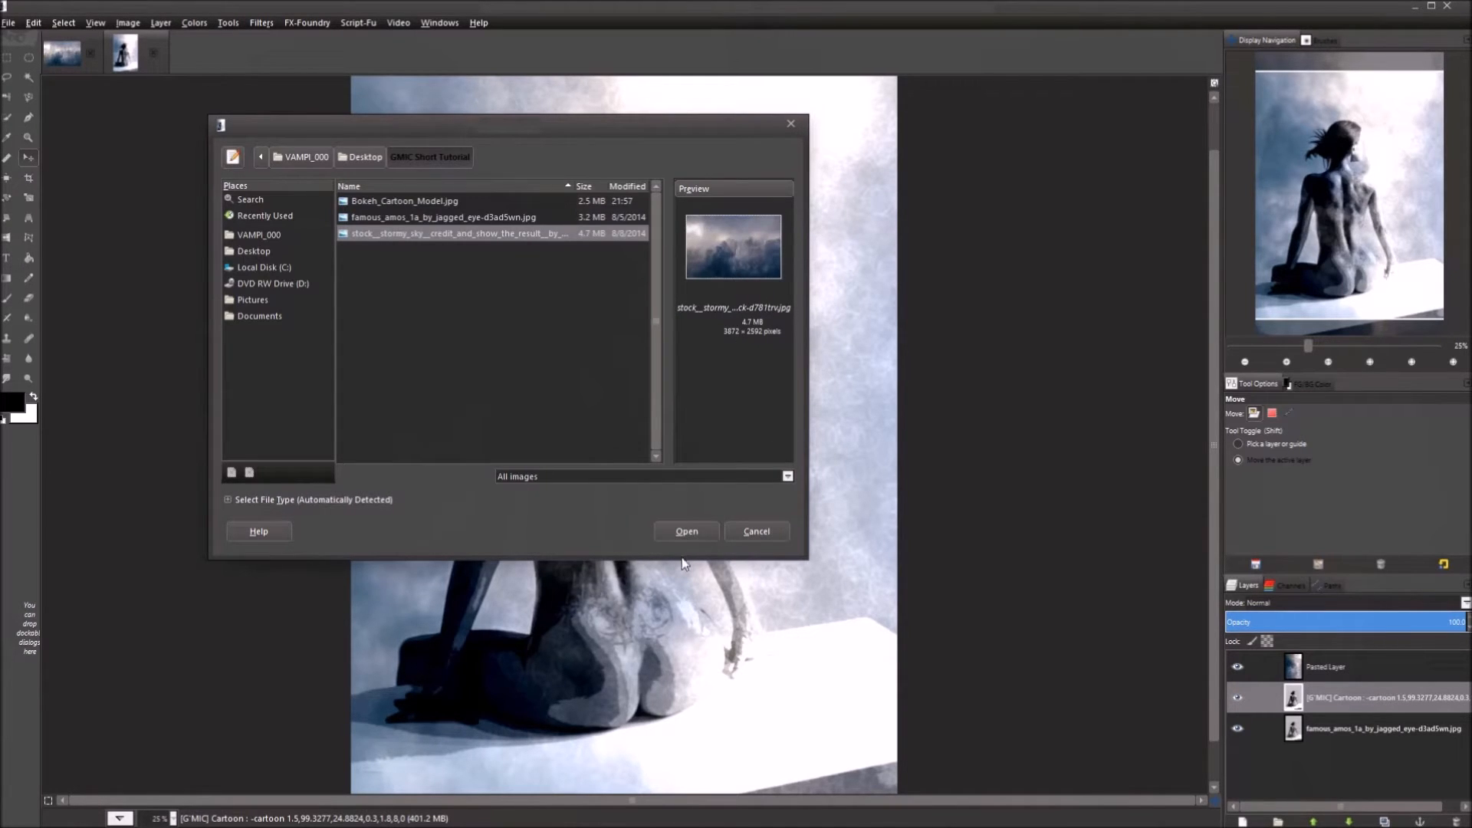
{"action": "left_click", "coordinate": [683, 536]}
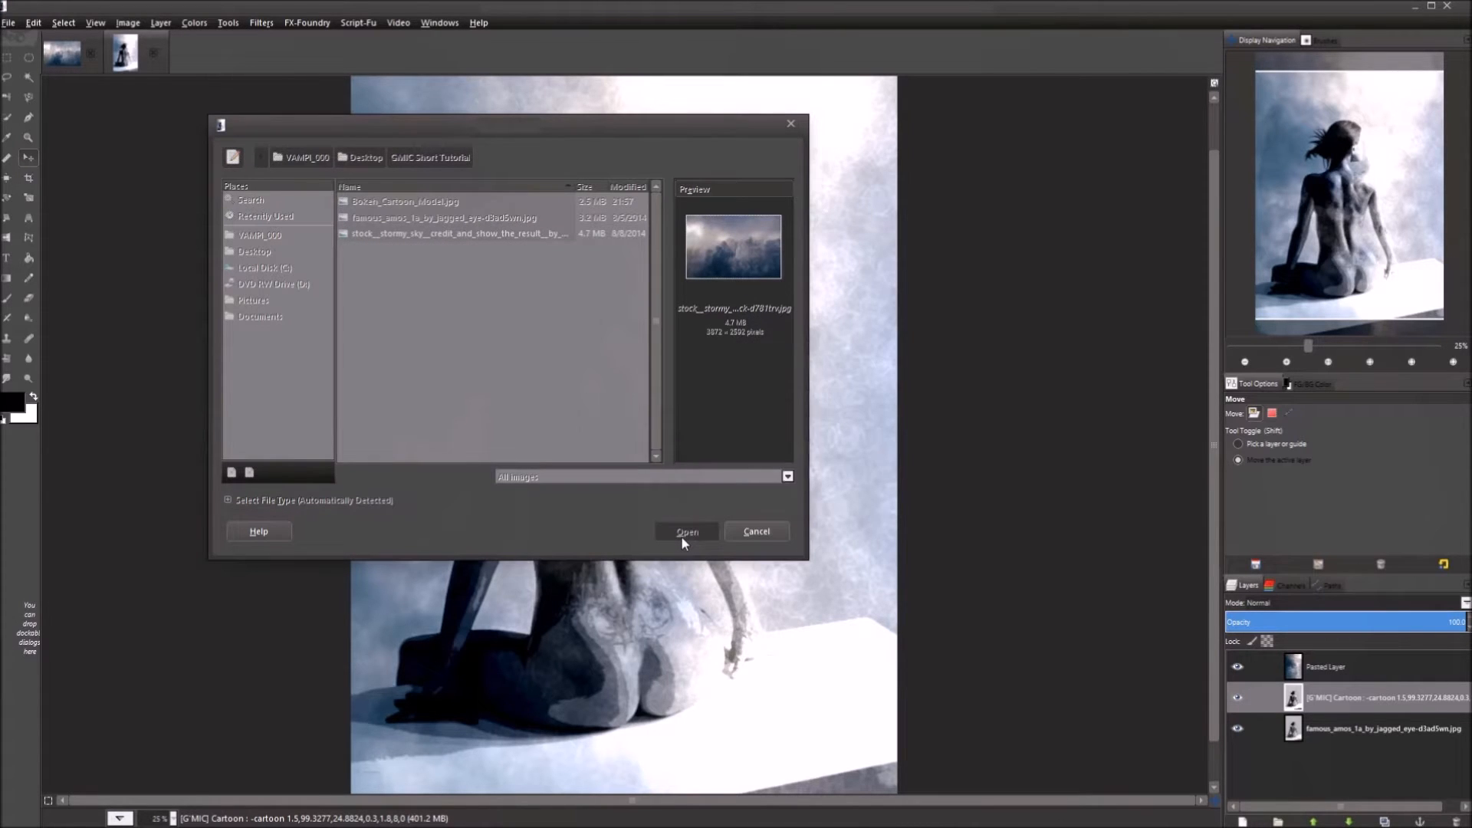
{"action": "left_click", "coordinate": [759, 492]}
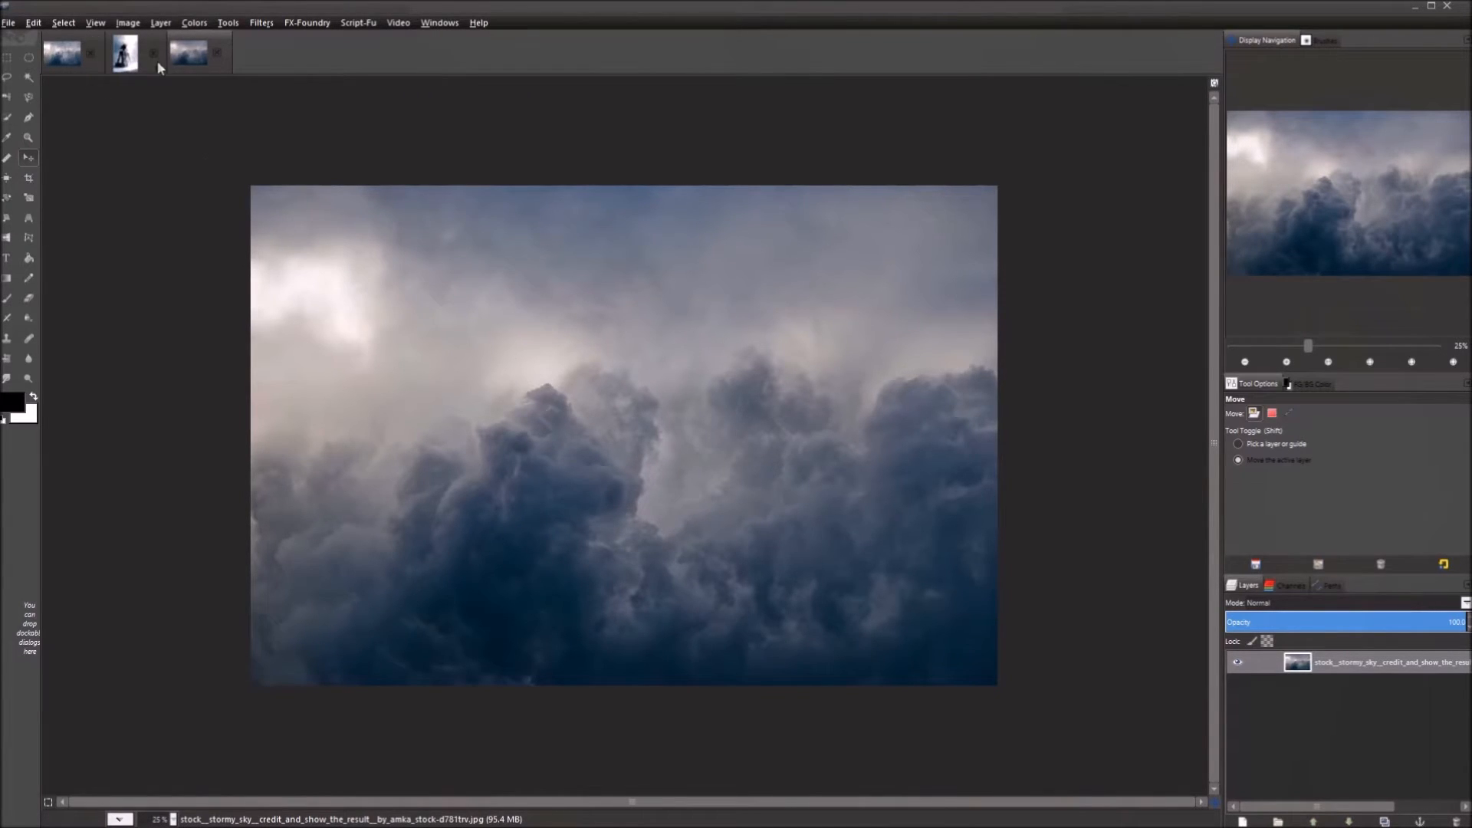
{"action": "left_click", "coordinate": [125, 54]}
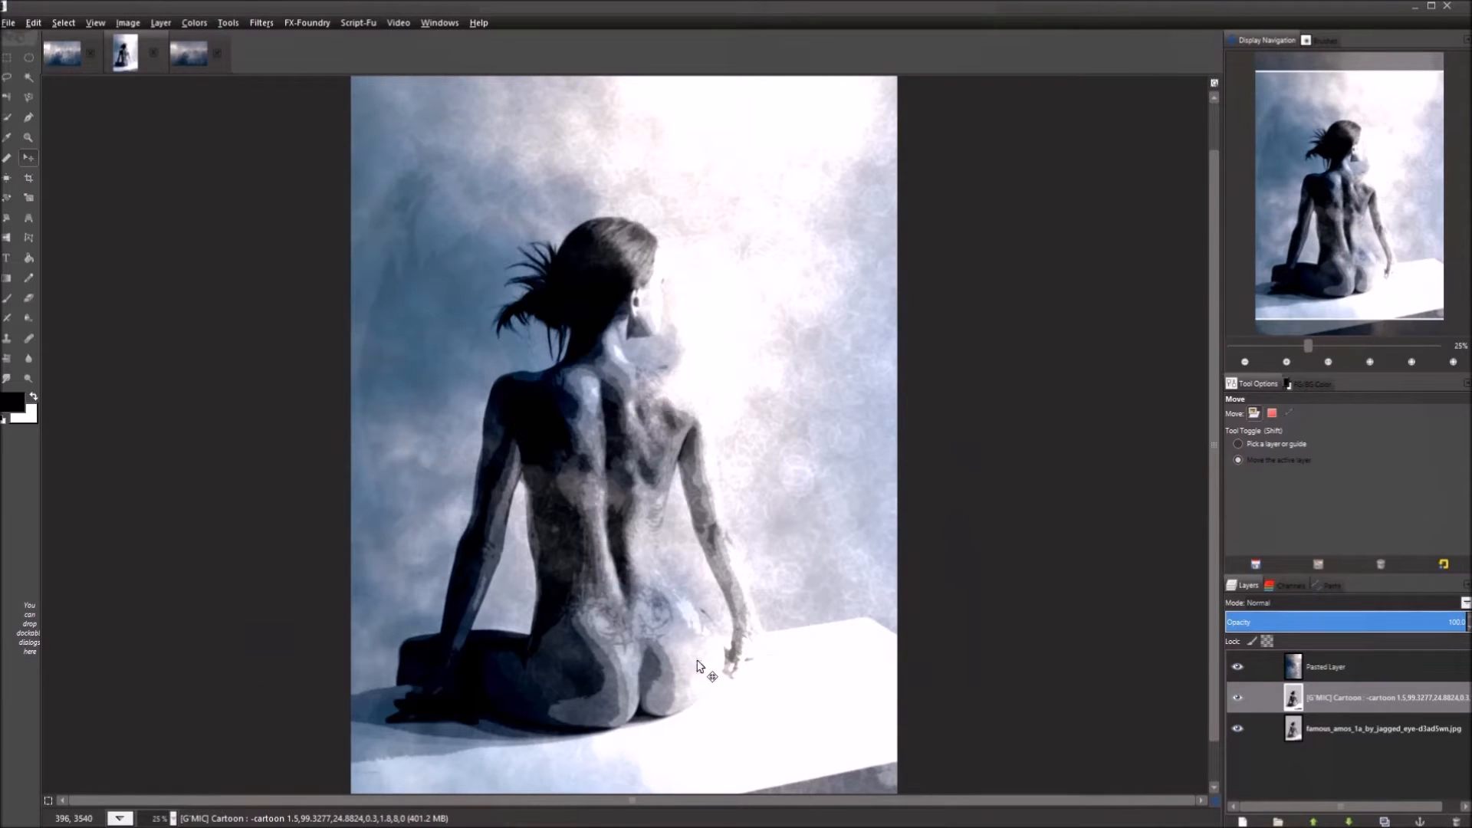
Scale the stormy sky image to width 1936 (1936 × 1296 pixels) with Image > Scale Image.
{"action": "left_click", "coordinate": [200, 61]}
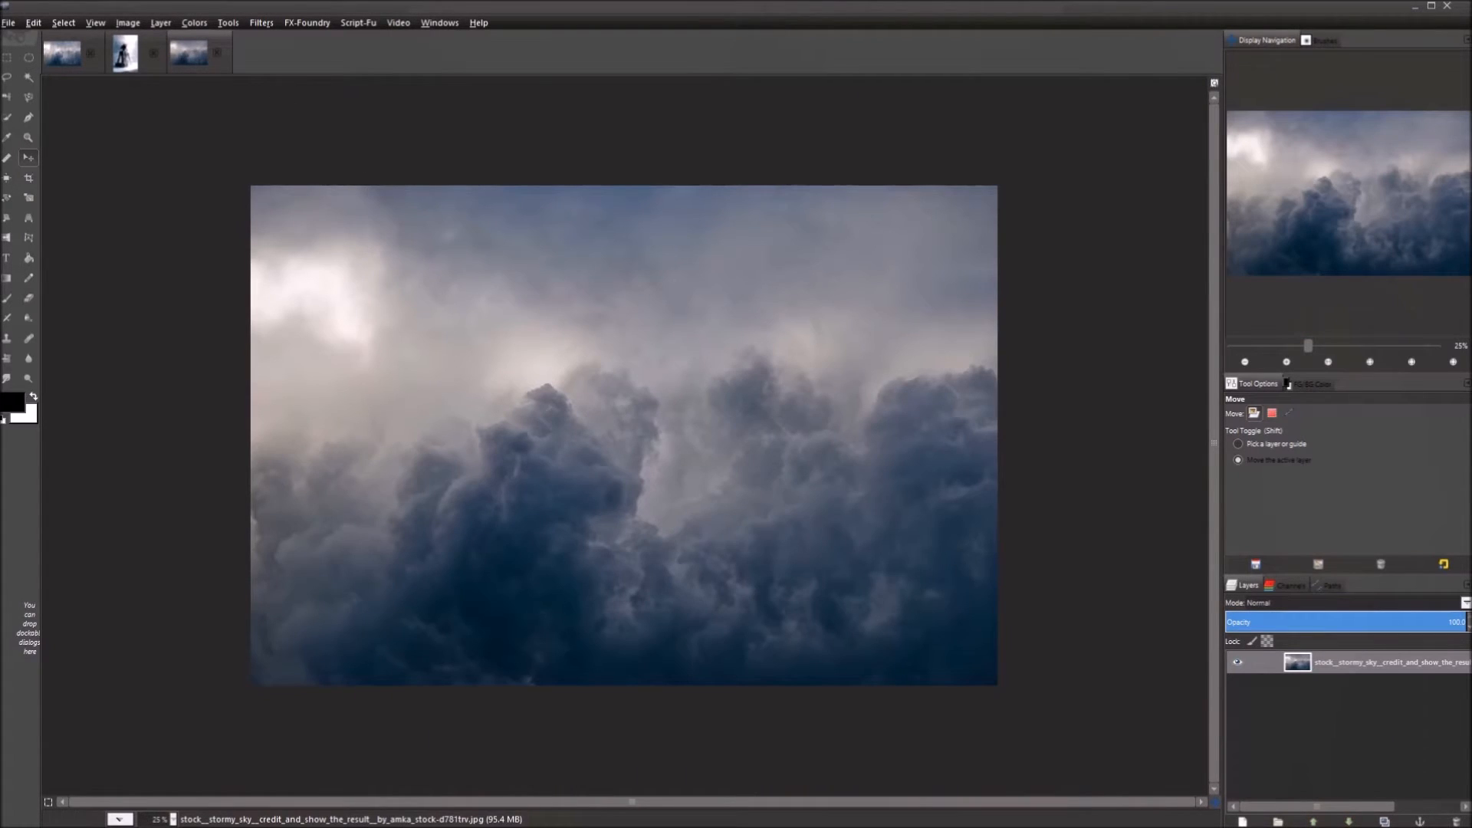
{"action": "left_click", "coordinate": [128, 23]}
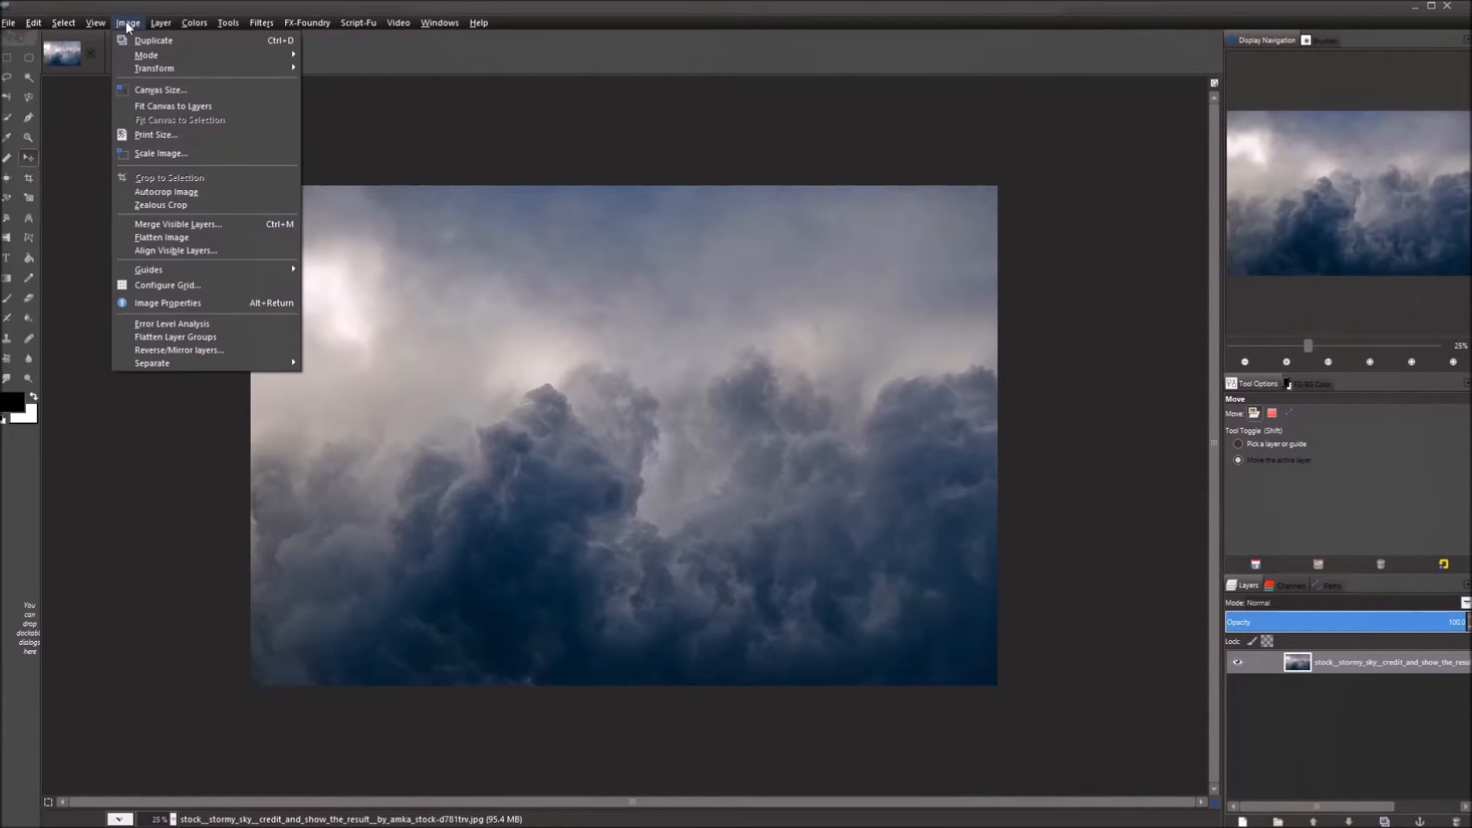
{"action": "left_click", "coordinate": [200, 150]}
{"action": "left_click", "coordinate": [698, 393]}
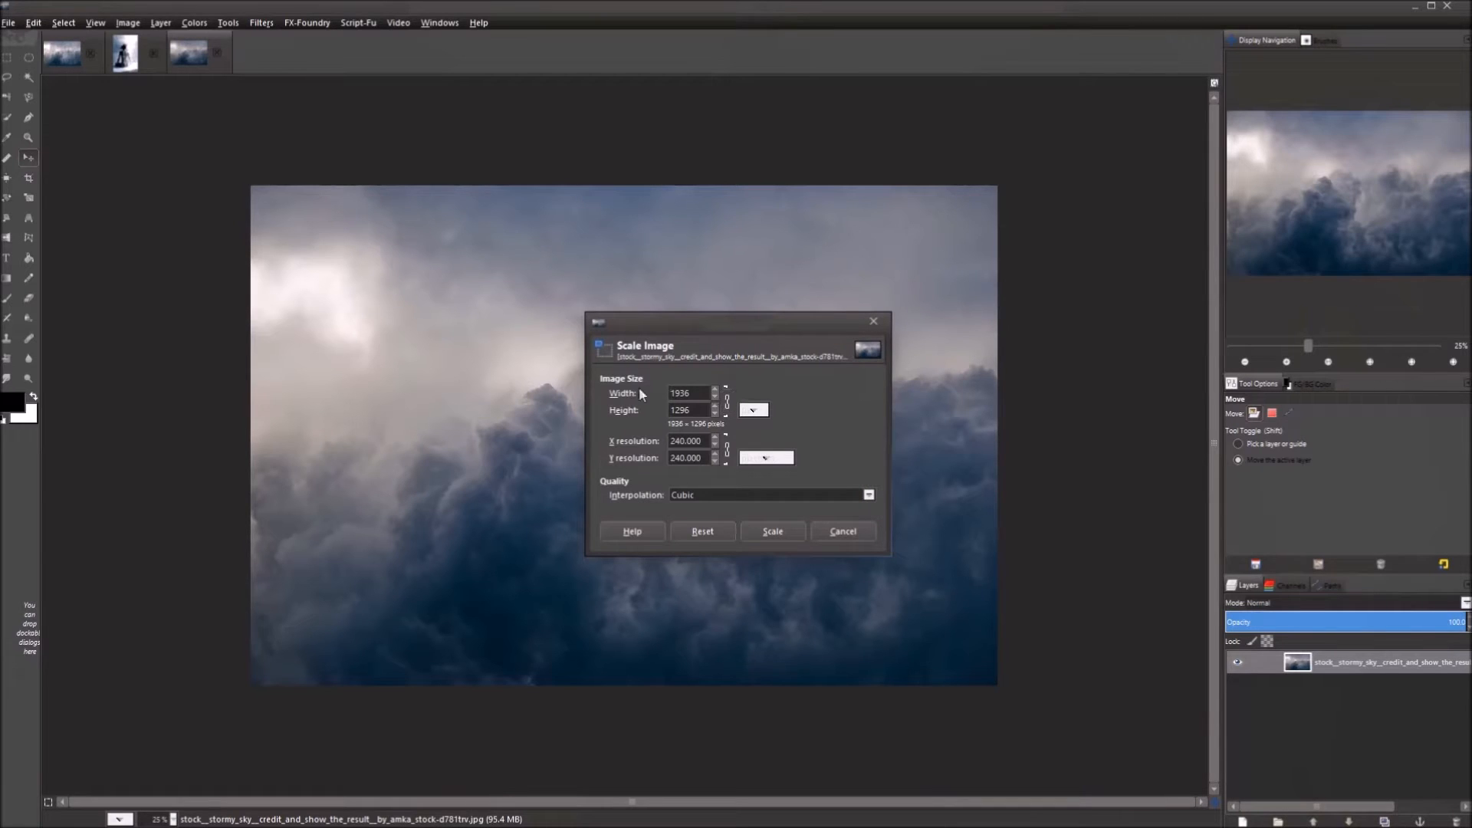
{"action": "left_click", "coordinate": [768, 531]}
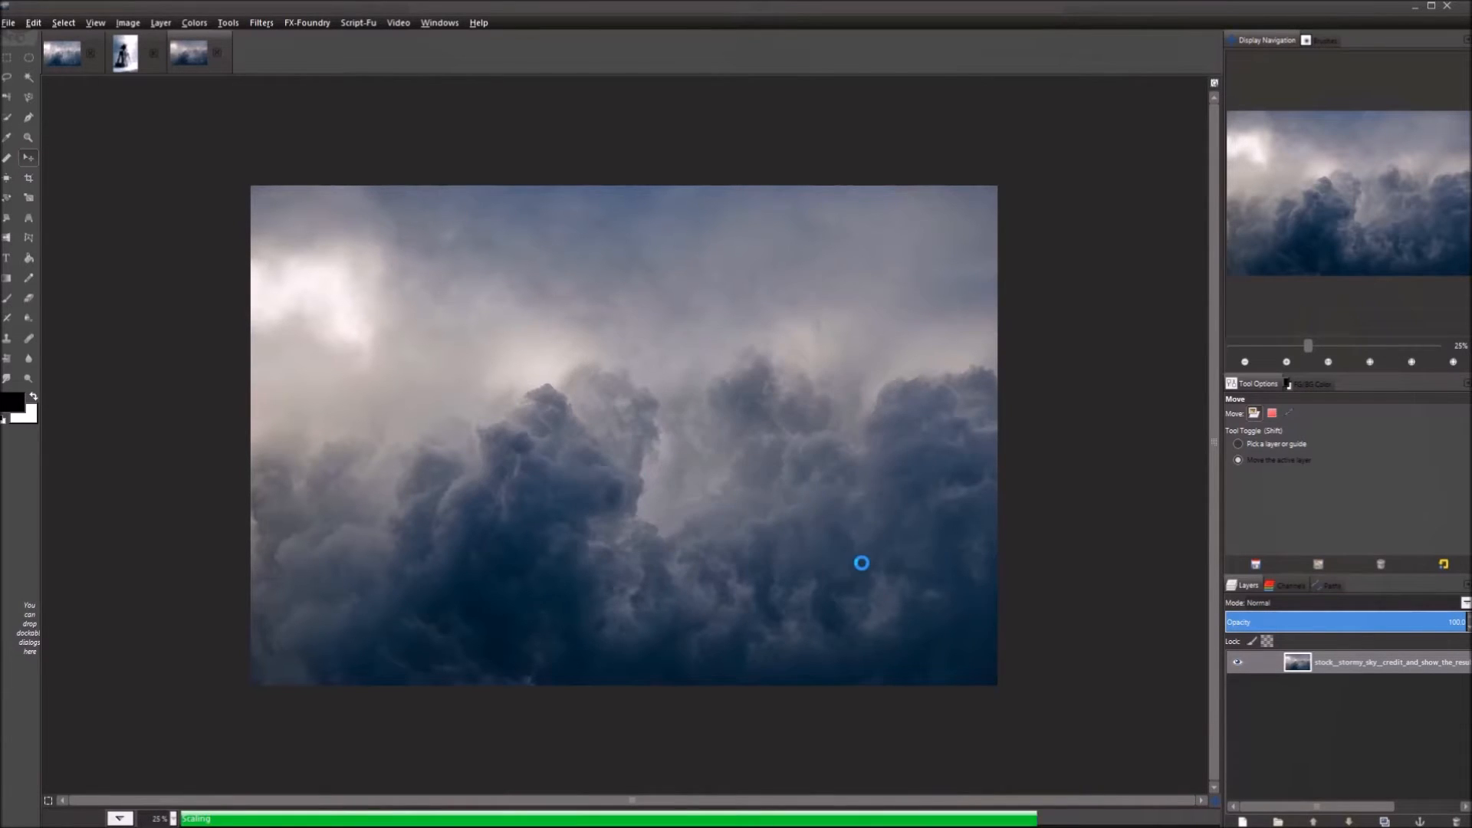
{"action": "scroll", "coordinate": [667, 542], "scroll_direction": "up", "scroll_amount": 2}
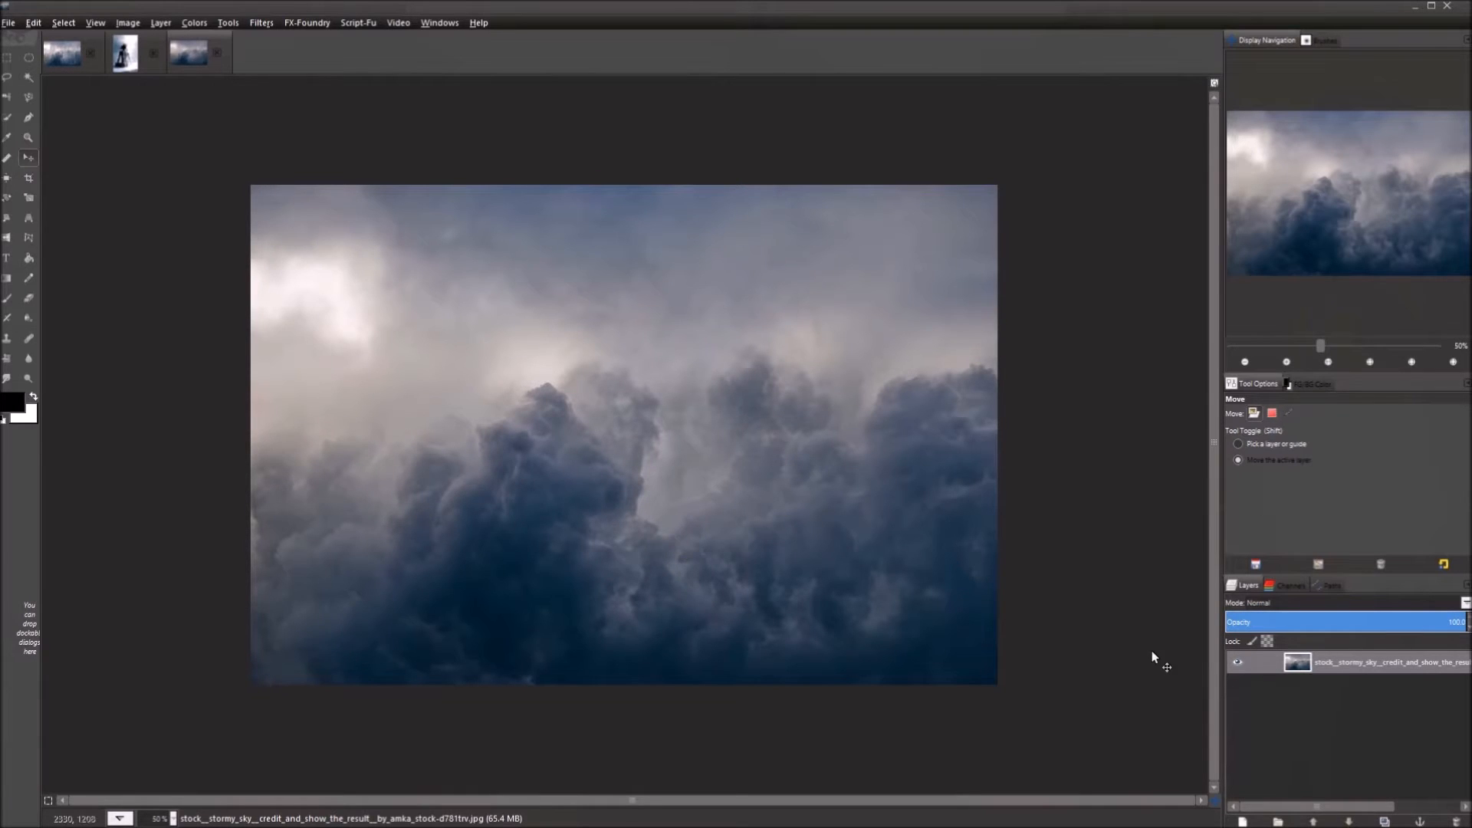
Open G'MIC on the sky layer and reset the Bokeh filter parameters to defaults.
{"action": "left_click", "coordinate": [1364, 660]}
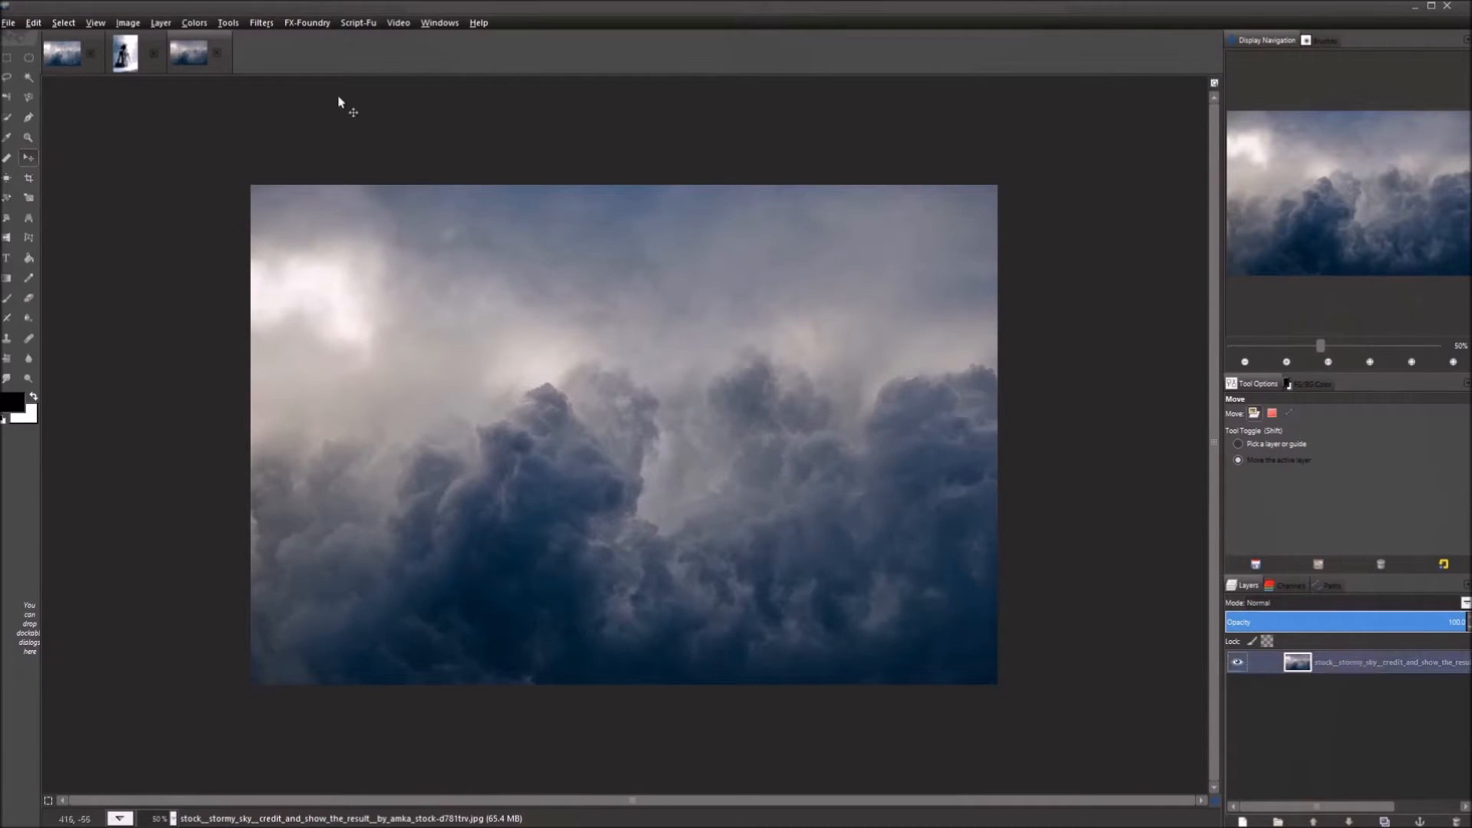
{"action": "left_click", "coordinate": [258, 23]}
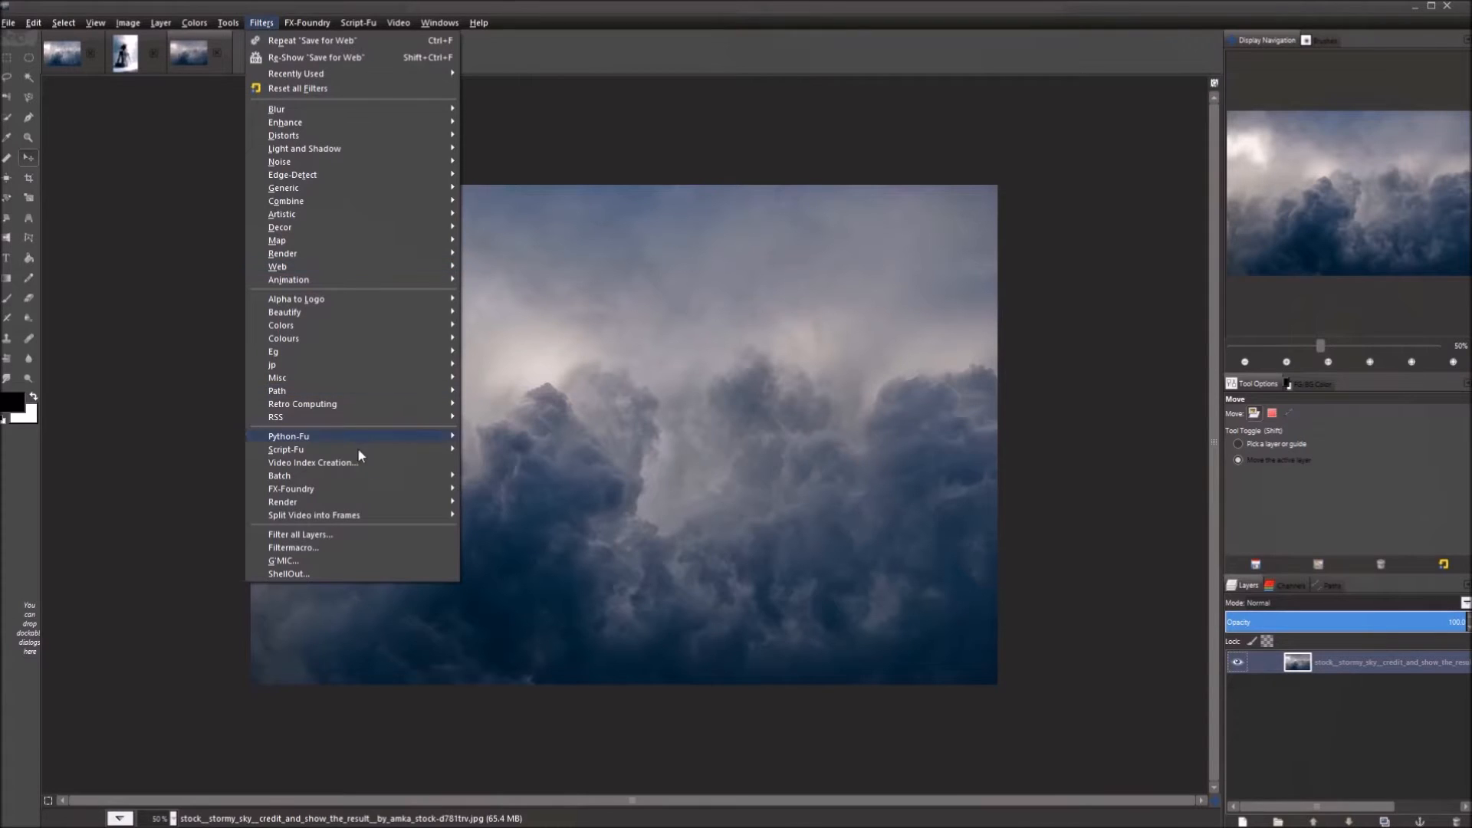
{"action": "left_click", "coordinate": [332, 560]}
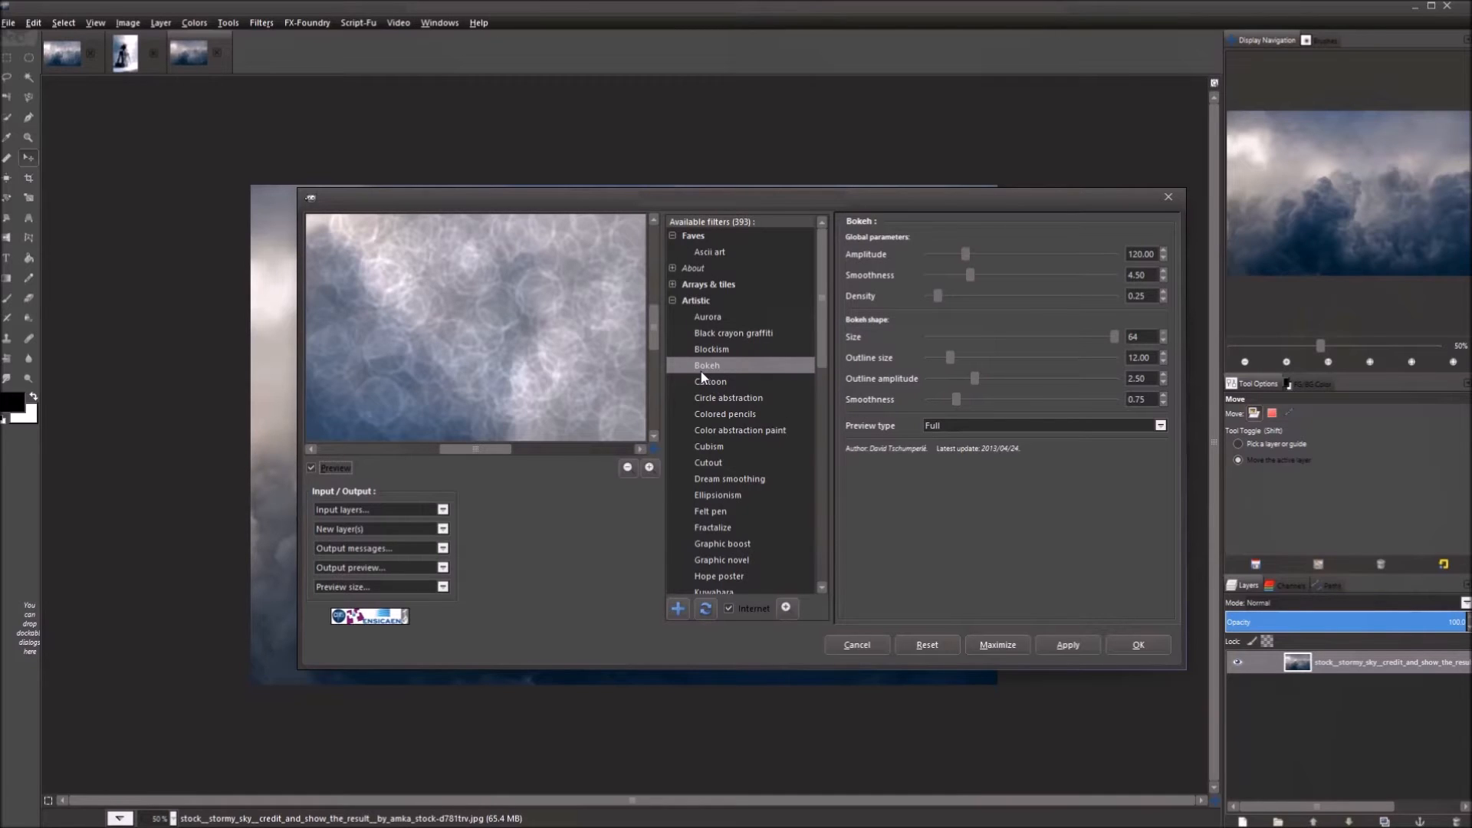
{"action": "left_click_drag", "start_coordinate": [504, 402], "coordinate": [508, 199]}
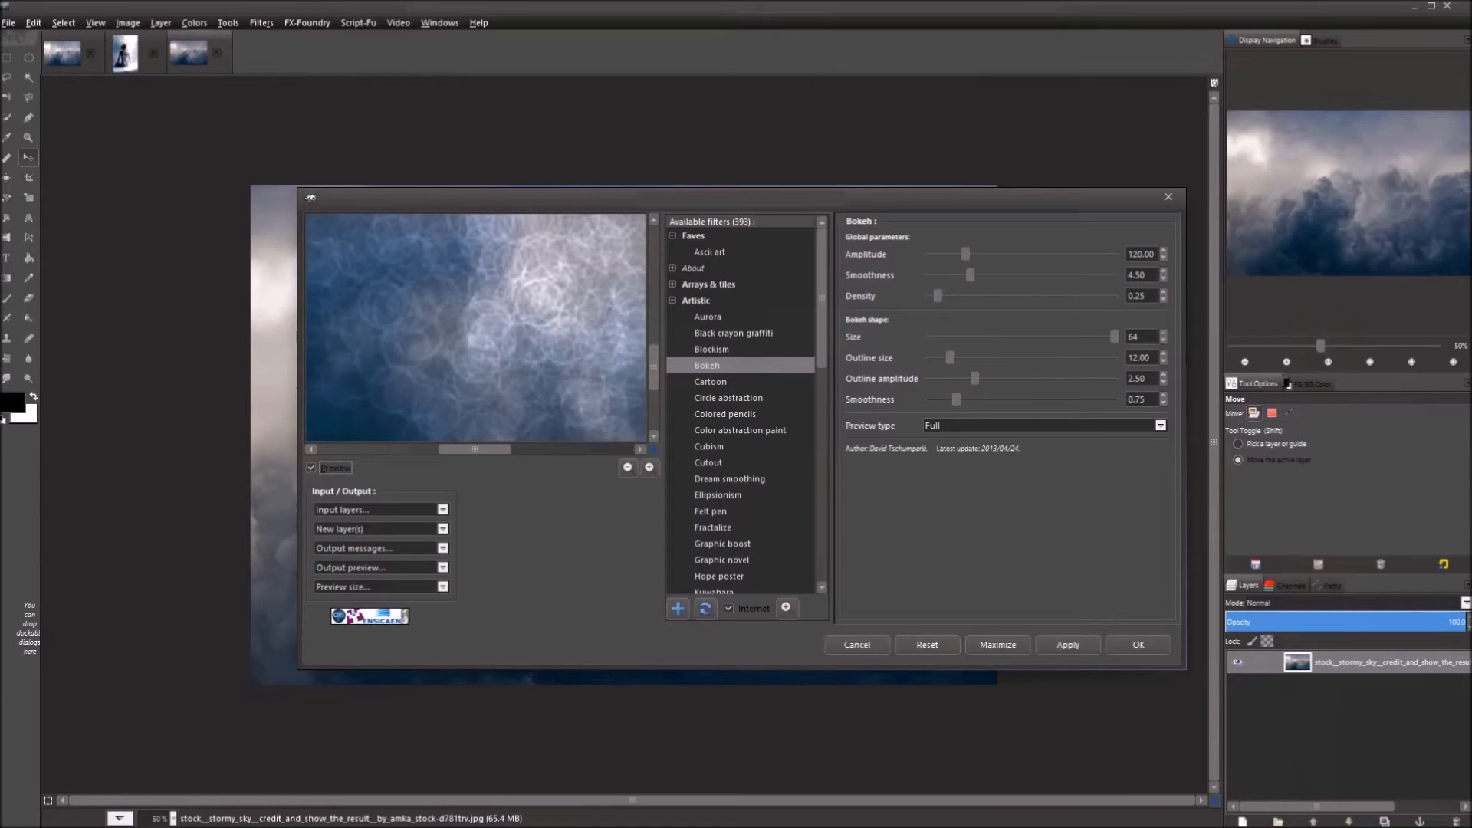
{"action": "left_click", "coordinate": [928, 646]}
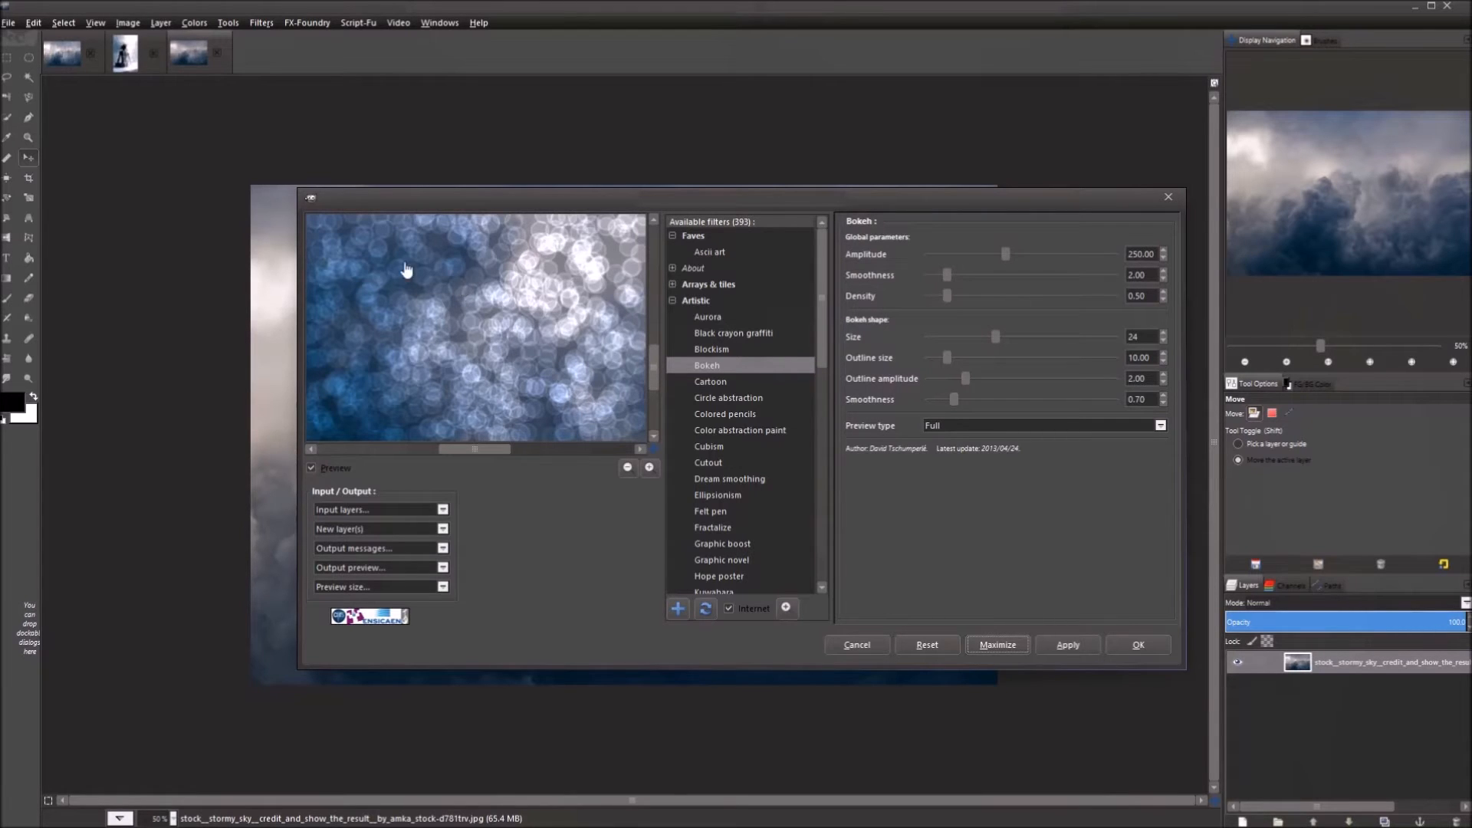
Set the Bokeh Amplitude to 180, after first trying 120.
{"action": "left_click_drag", "start_coordinate": [1154, 255], "coordinate": [1072, 253]}
{"action": "key", "text": "BackSpace"}
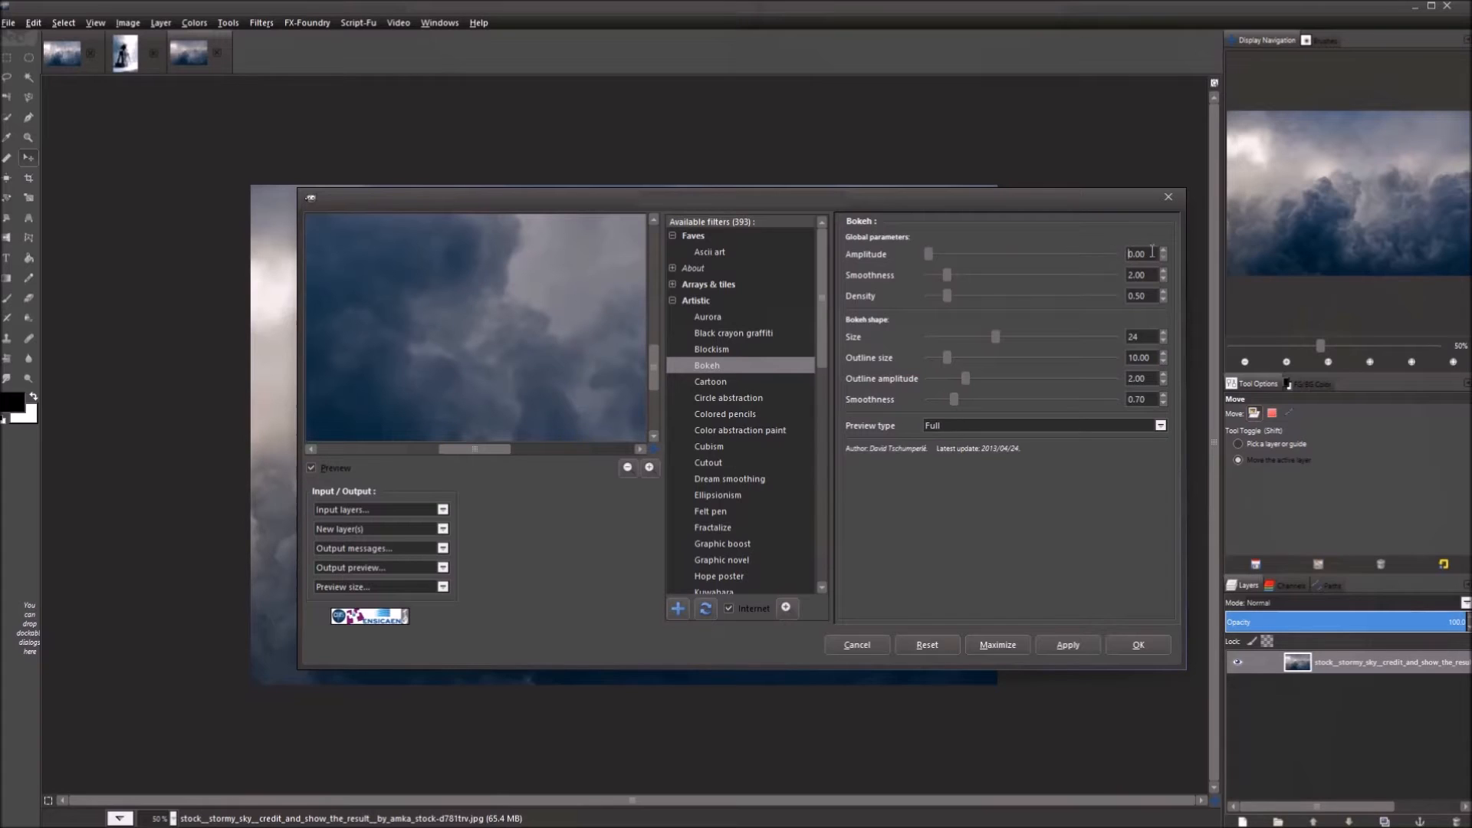
{"action": "left_click_drag", "start_coordinate": [1151, 252], "coordinate": [1106, 250]}
{"action": "type", "text": "120"}
{"action": "key", "text": "Return"}
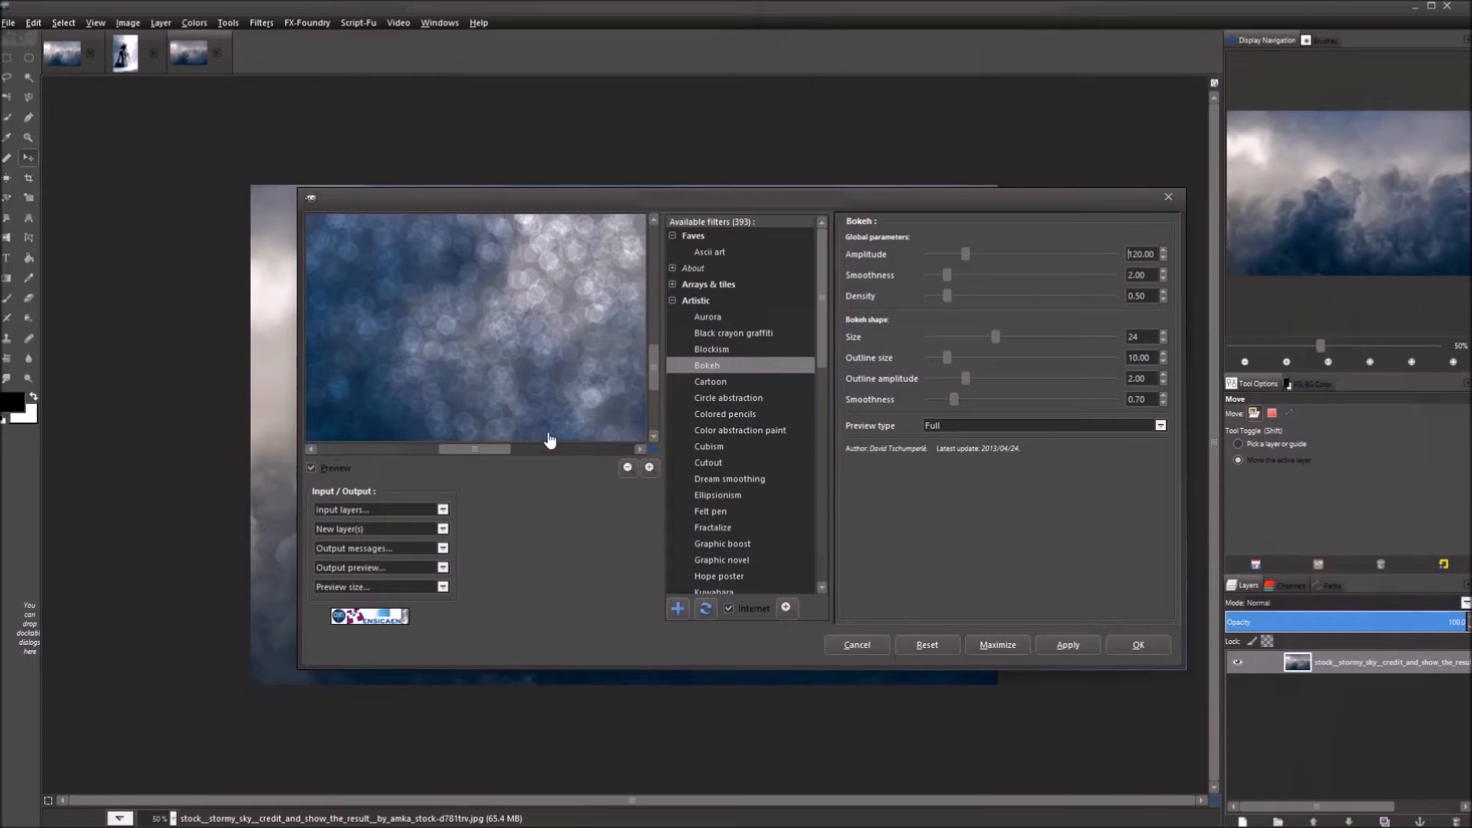
{"action": "left_click_drag", "start_coordinate": [653, 360], "coordinate": [650, 404]}
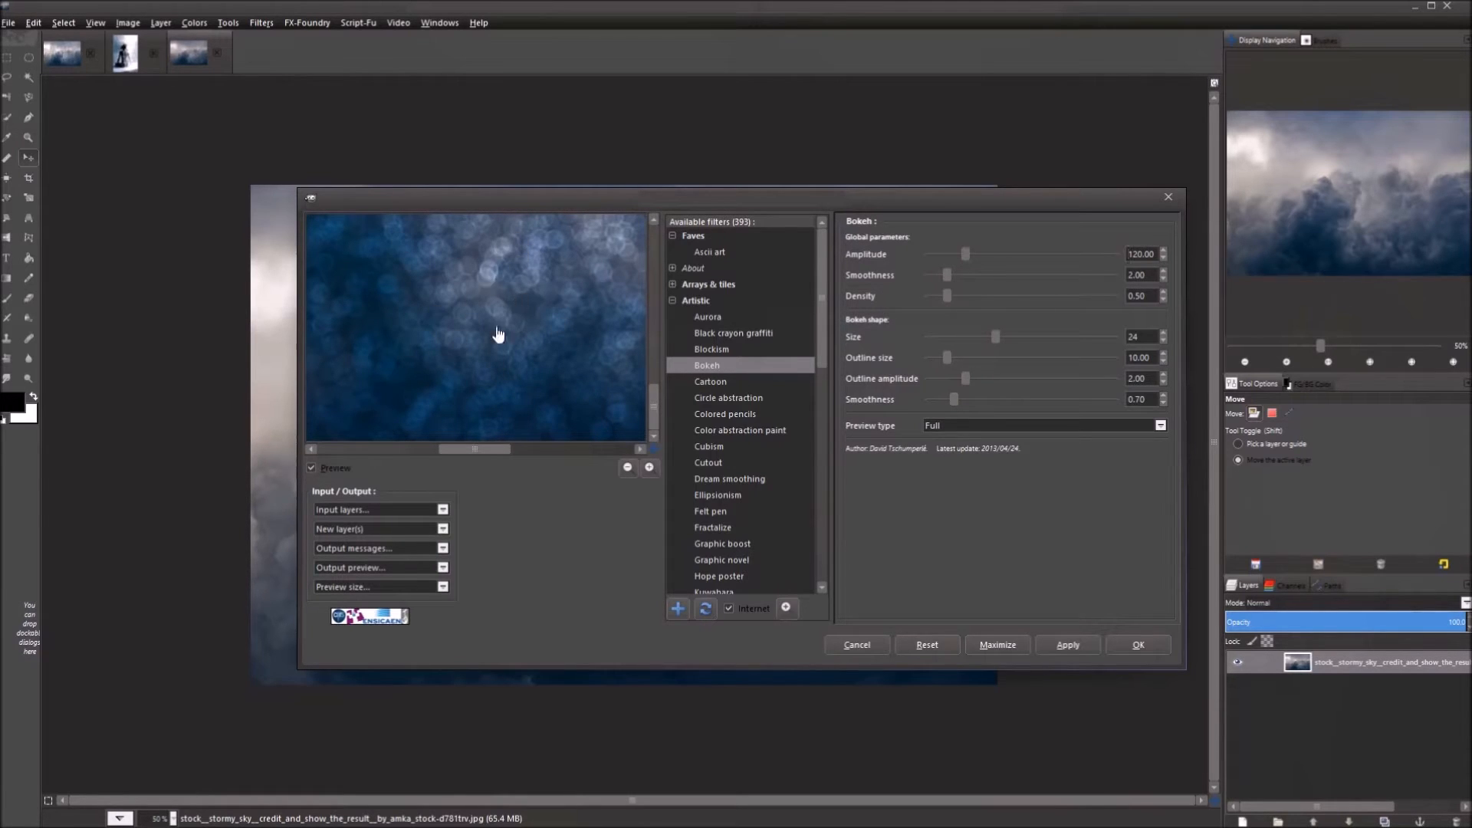
{"action": "key", "text": "ctrl+a"}
{"action": "type", "text": "180"}
{"action": "key", "text": "Return"}
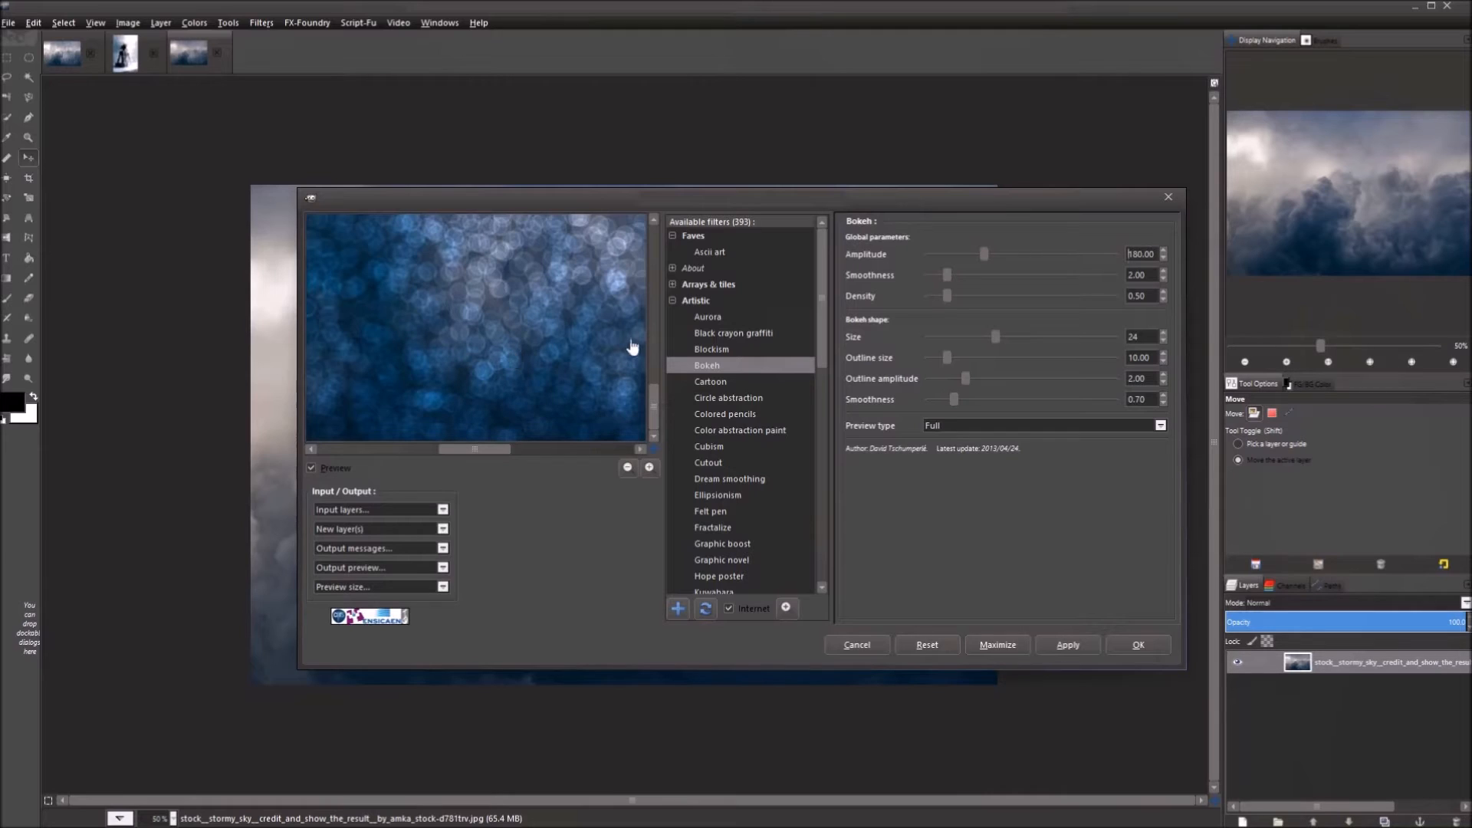
Set the Bokeh Smoothness to 4.50.
{"action": "double_click", "coordinate": [1150, 274]}
{"action": "type", "text": "4.50"}
{"action": "key", "text": "Return"}
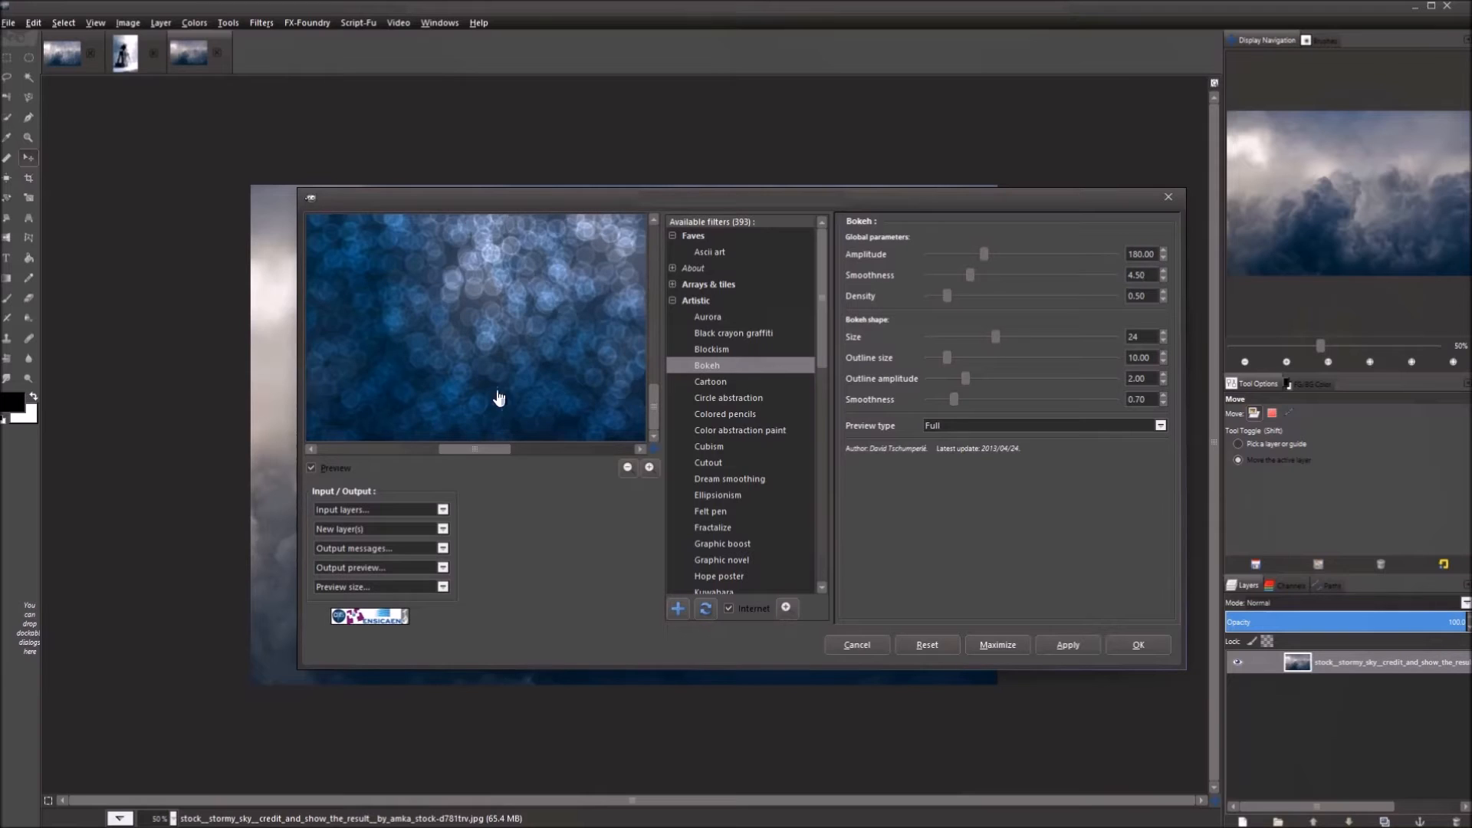
Change Bokeh Density from 1 to 0.25 and pan the preview to check the sparser circles.
{"action": "left_click", "coordinate": [1140, 276]}
{"action": "left_click_drag", "start_coordinate": [1149, 300], "coordinate": [1092, 300]}
{"action": "type", "text": "1"}
{"action": "key", "text": "Return"}
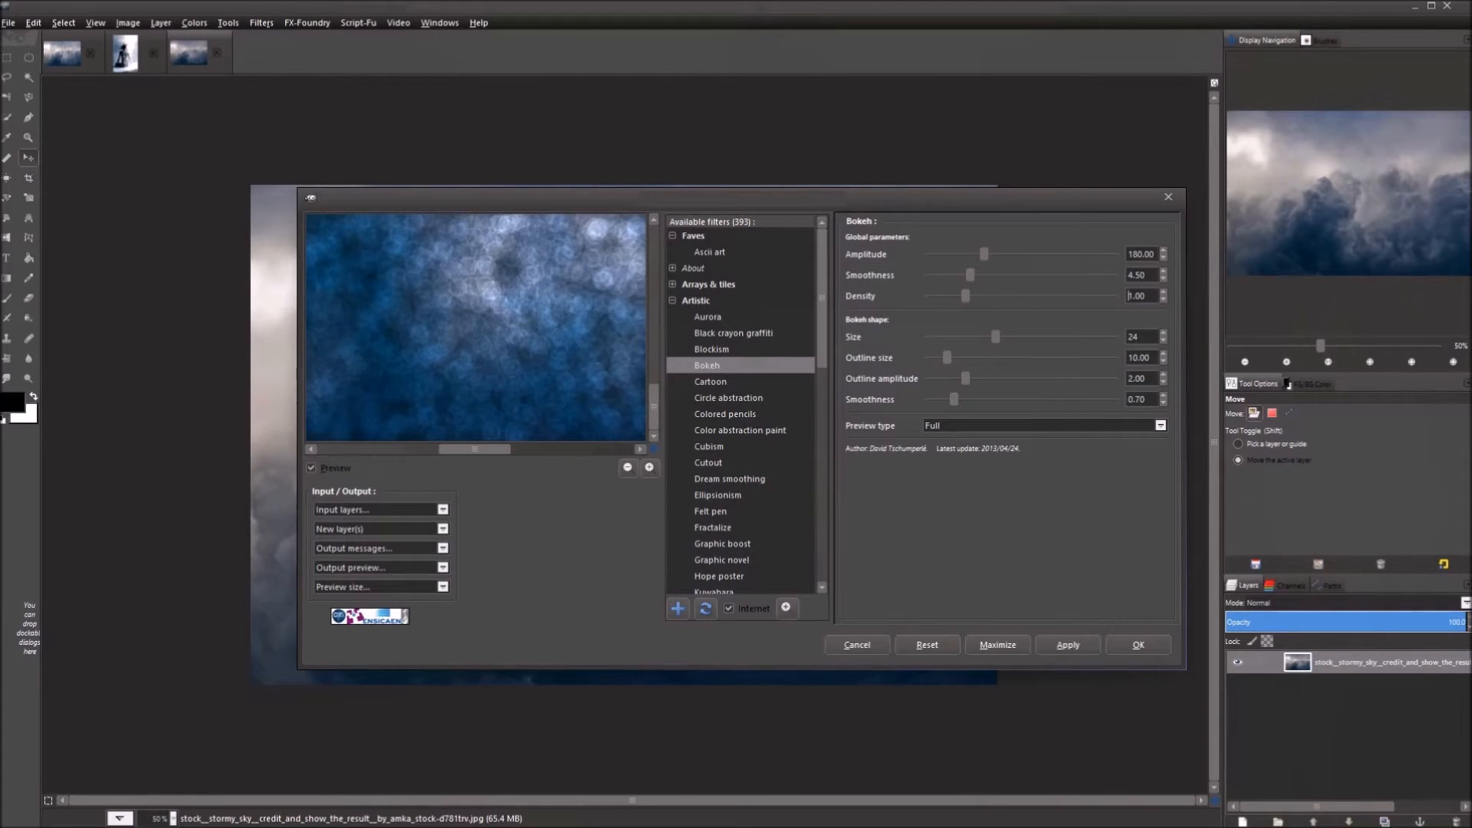
{"action": "left_click_drag", "start_coordinate": [1150, 292], "coordinate": [1091, 297]}
{"action": "type", "text": ".25"}
{"action": "key", "text": "Return"}
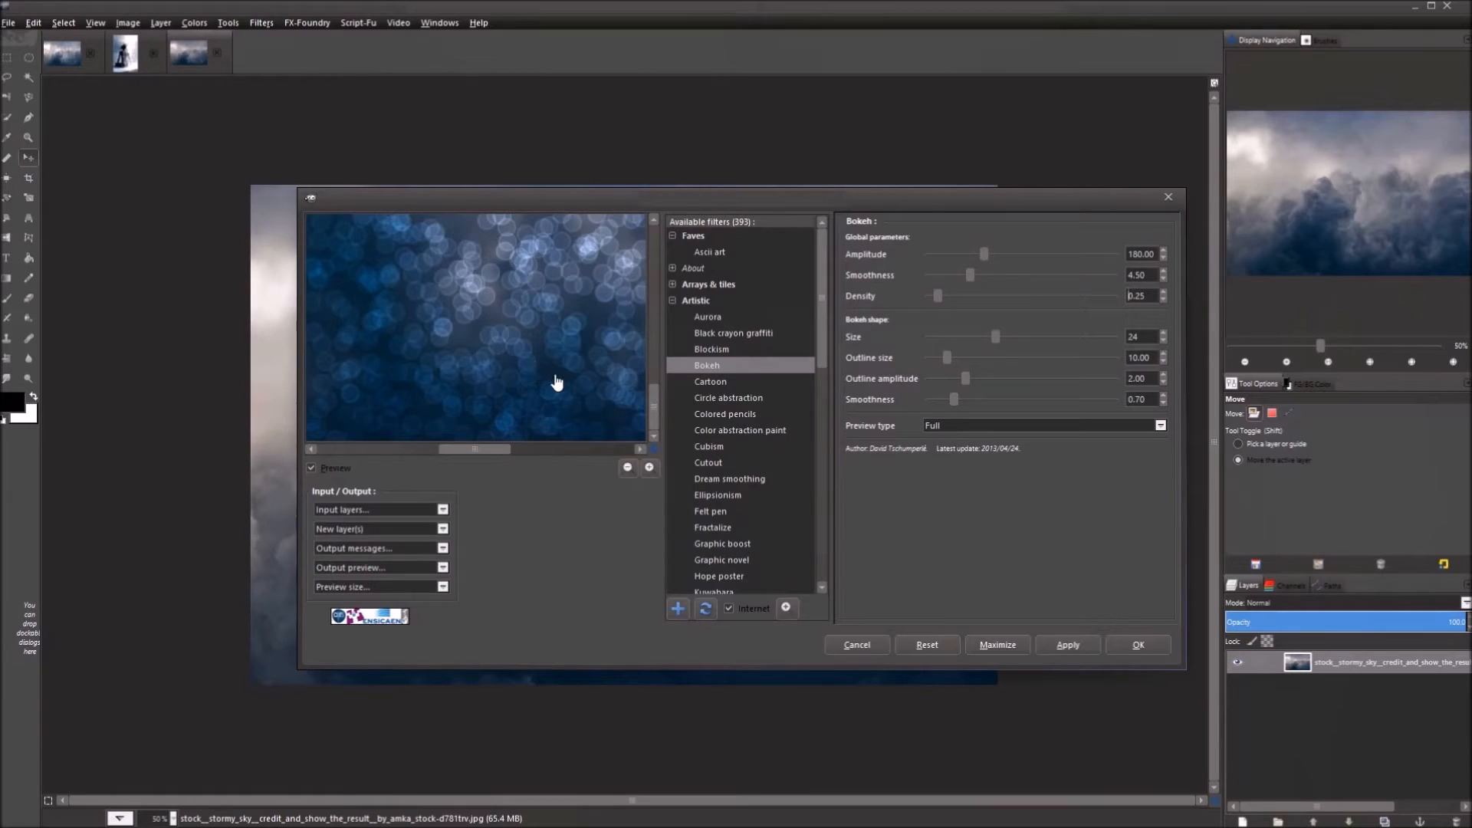
{"action": "left_click_drag", "start_coordinate": [566, 404], "coordinate": [280, 349]}
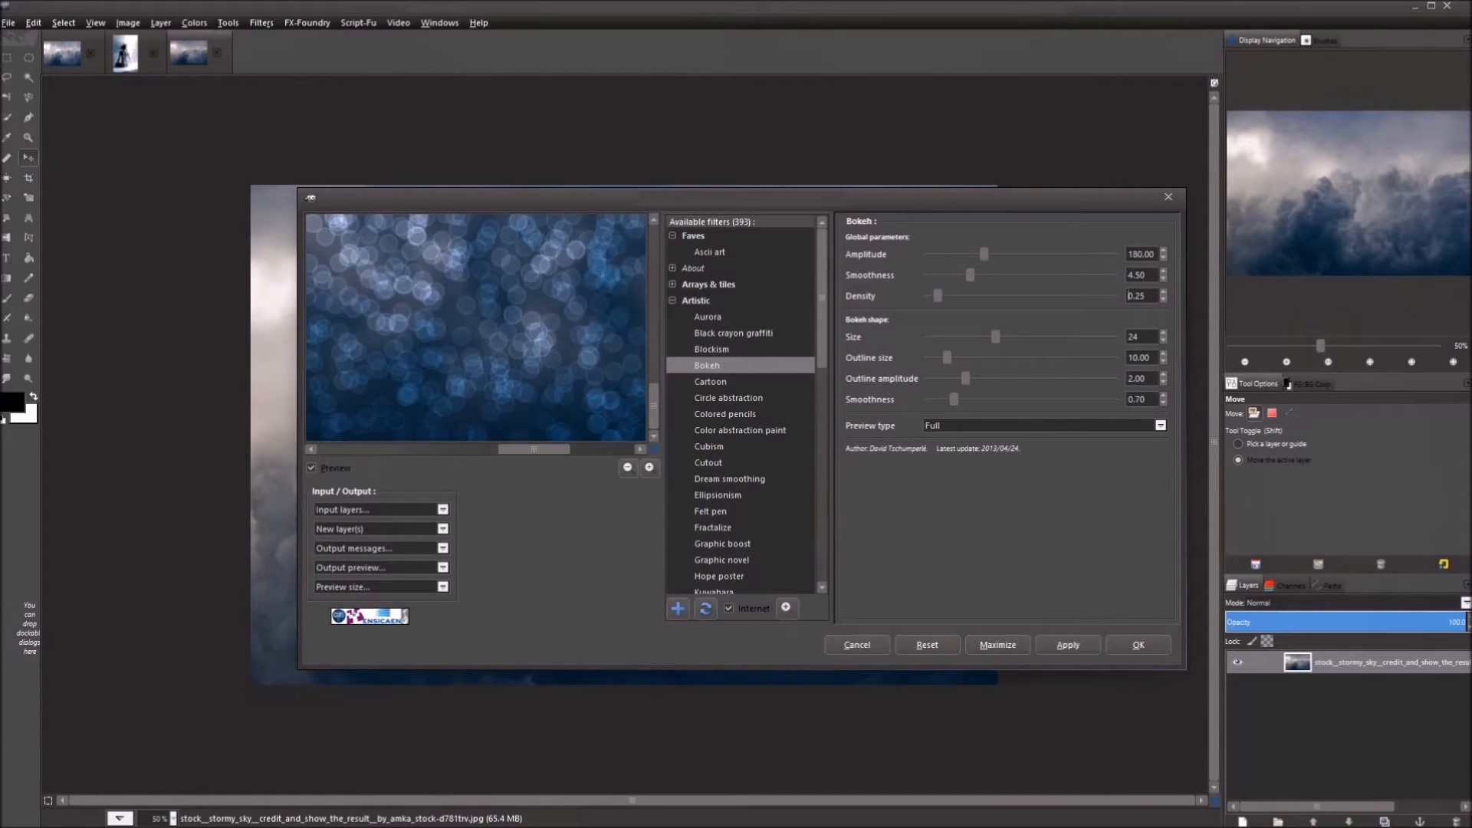
{"action": "left_click_drag", "start_coordinate": [552, 326], "coordinate": [388, 332]}
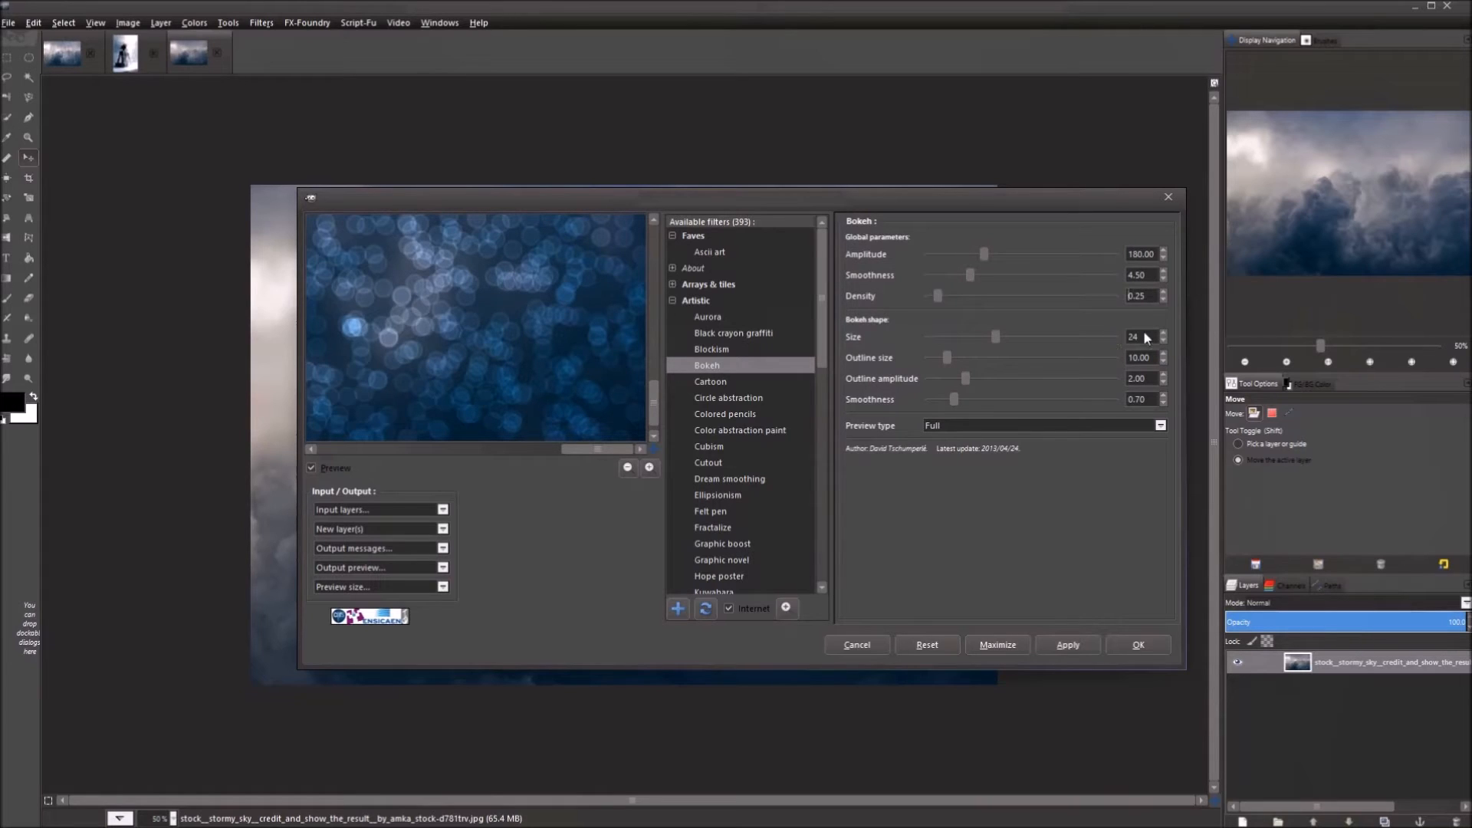
Set the bokeh Size to 48 instead of 64 and the Outline size to 12.
{"action": "left_click_drag", "start_coordinate": [1149, 333], "coordinate": [1121, 333]}
{"action": "key", "text": "Return"}
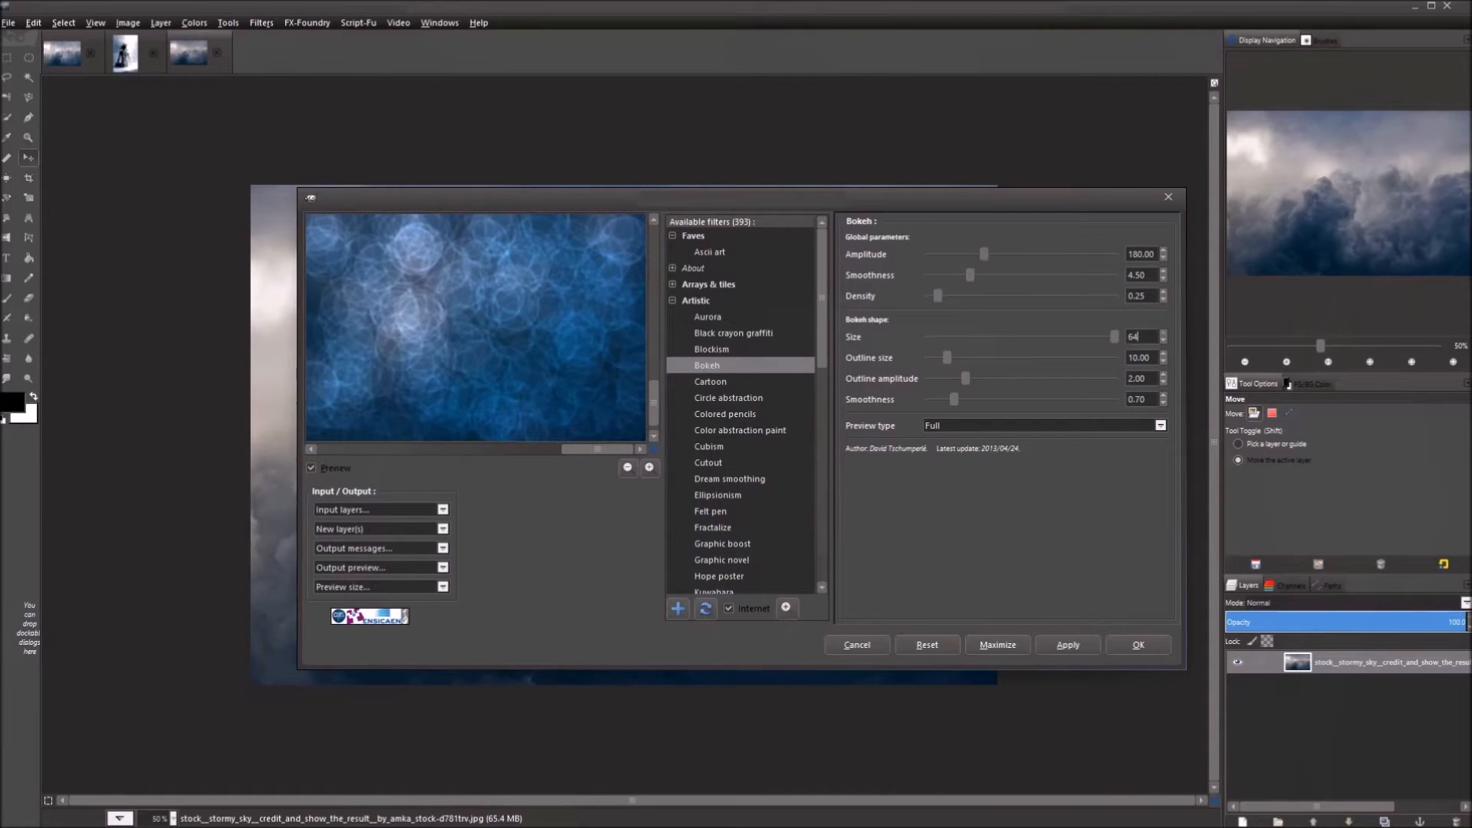
{"action": "left_click_drag", "start_coordinate": [1142, 338], "coordinate": [1121, 334]}
{"action": "type", "text": "48"}
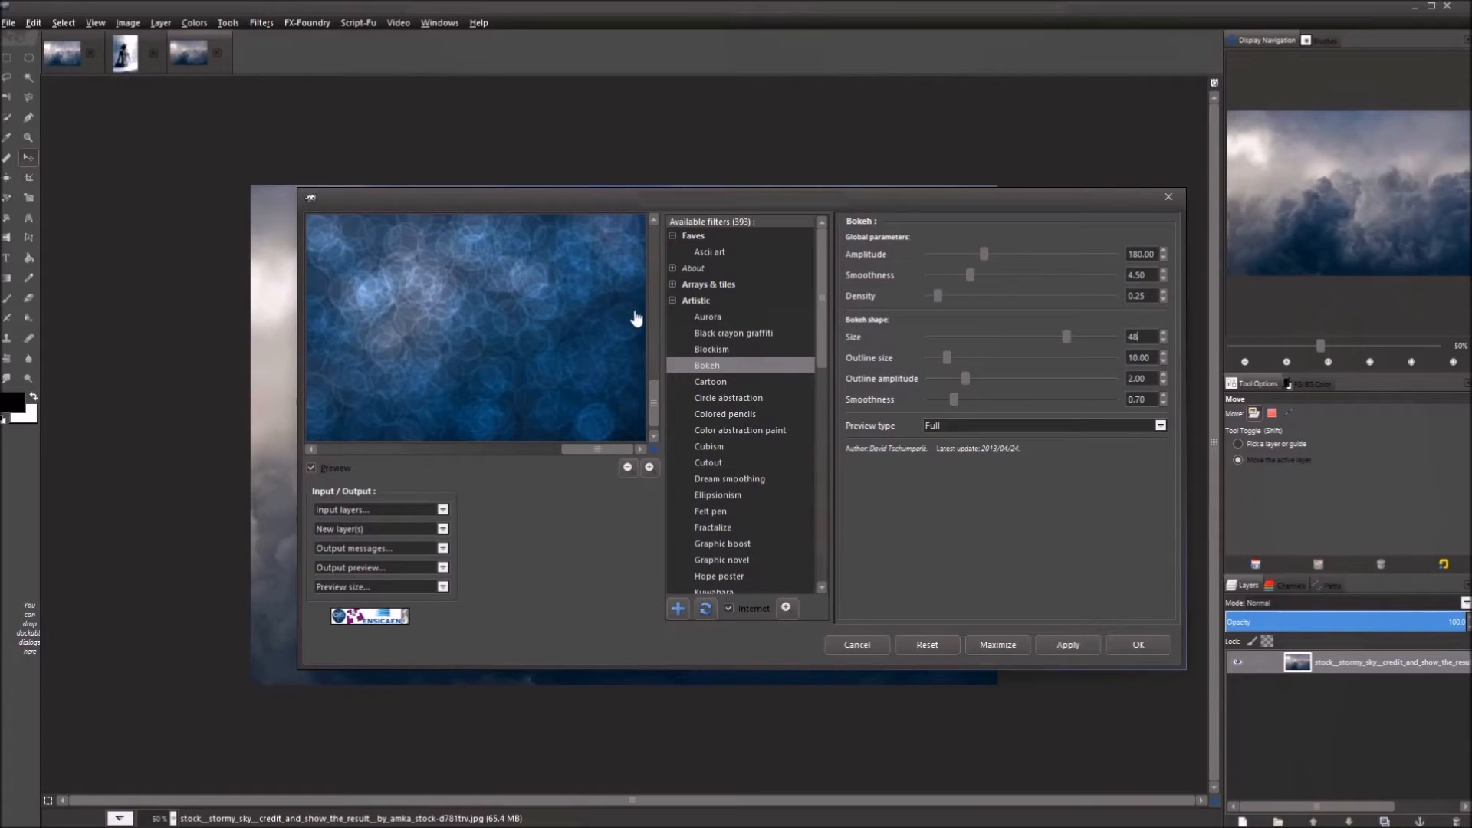
{"action": "type", "text": "12"}
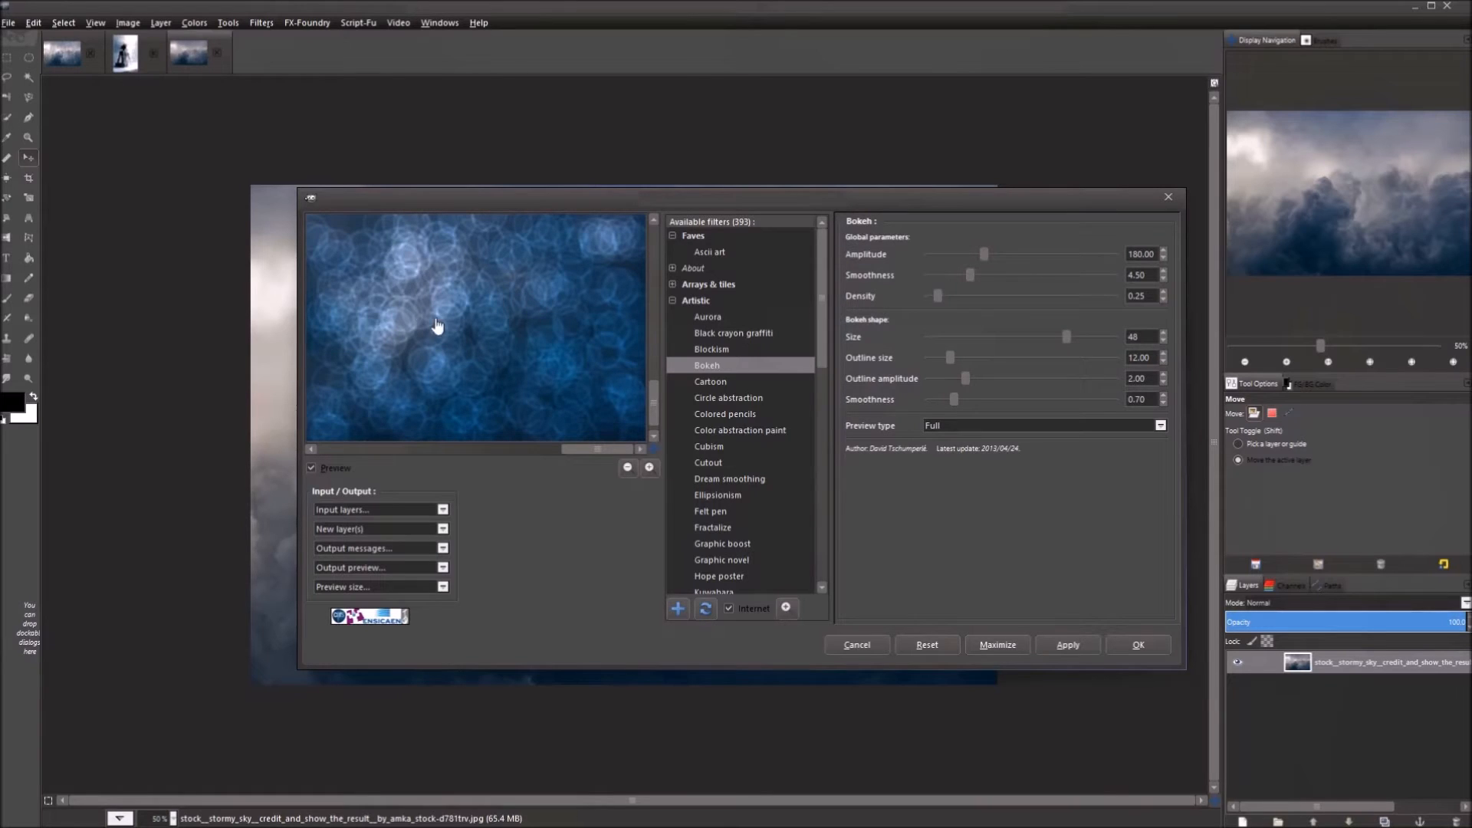
Try Outline size 20, return it to 12.00, and set Outline amplitude to 0.25.
{"action": "double_click", "coordinate": [1138, 358]}
{"action": "type", "text": "20"}
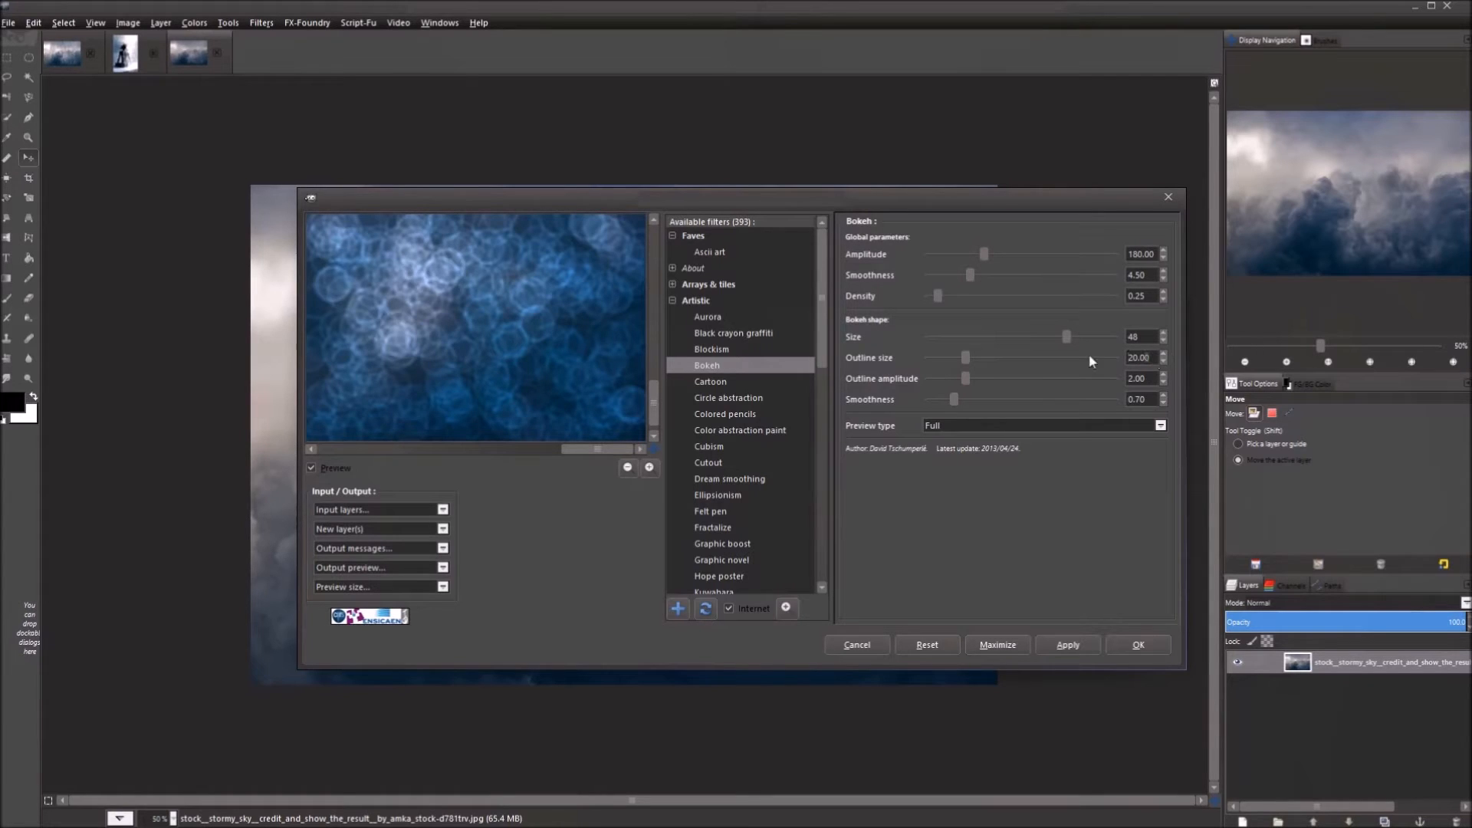
{"action": "type", "text": "12.00"}
{"action": "key", "text": "Return"}
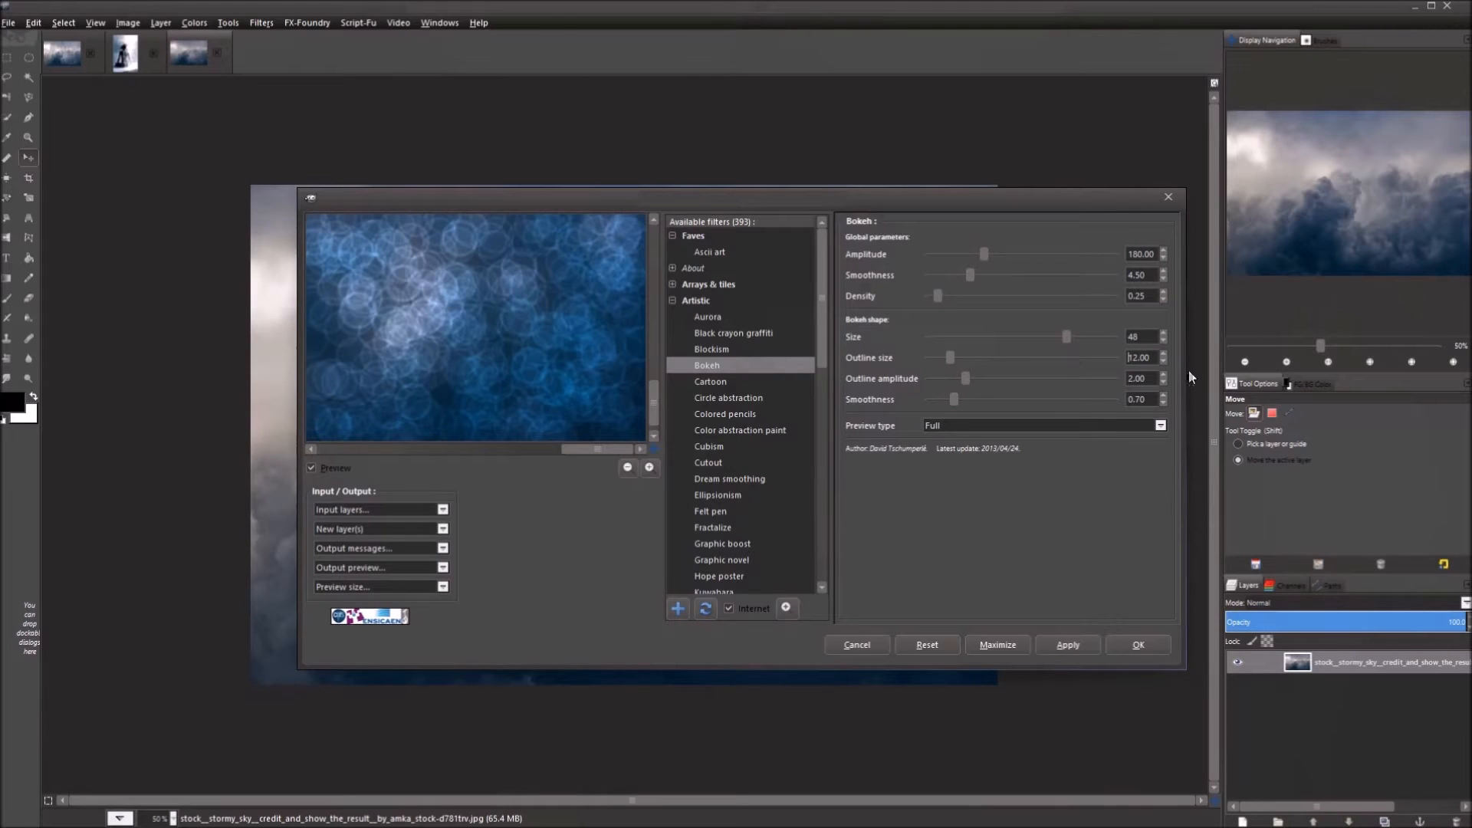
{"action": "key", "text": "Tab"}
{"action": "type", "text": "0.25"}
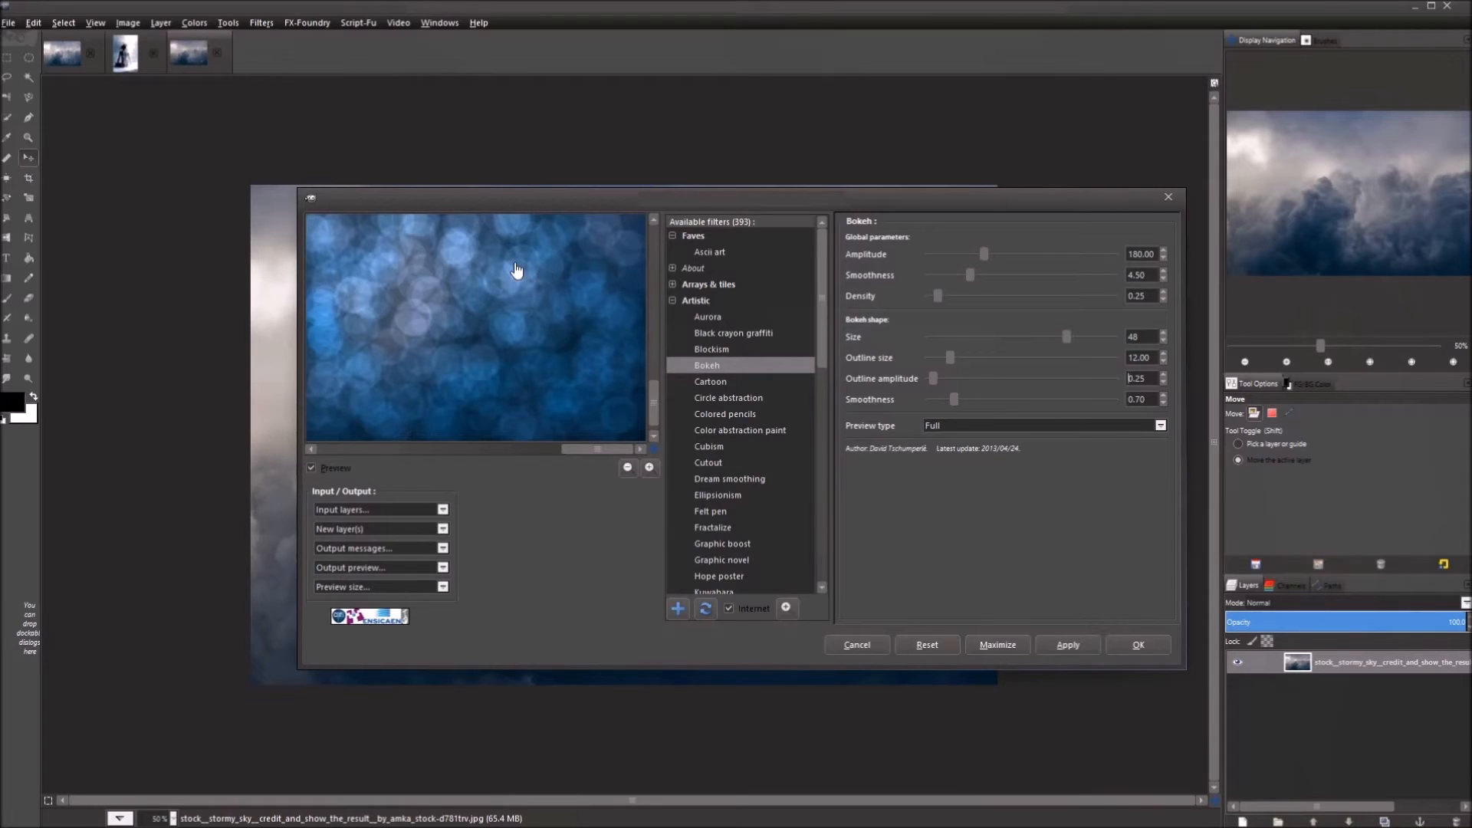
{"action": "left_click_drag", "start_coordinate": [585, 342], "coordinate": [510, 293]}
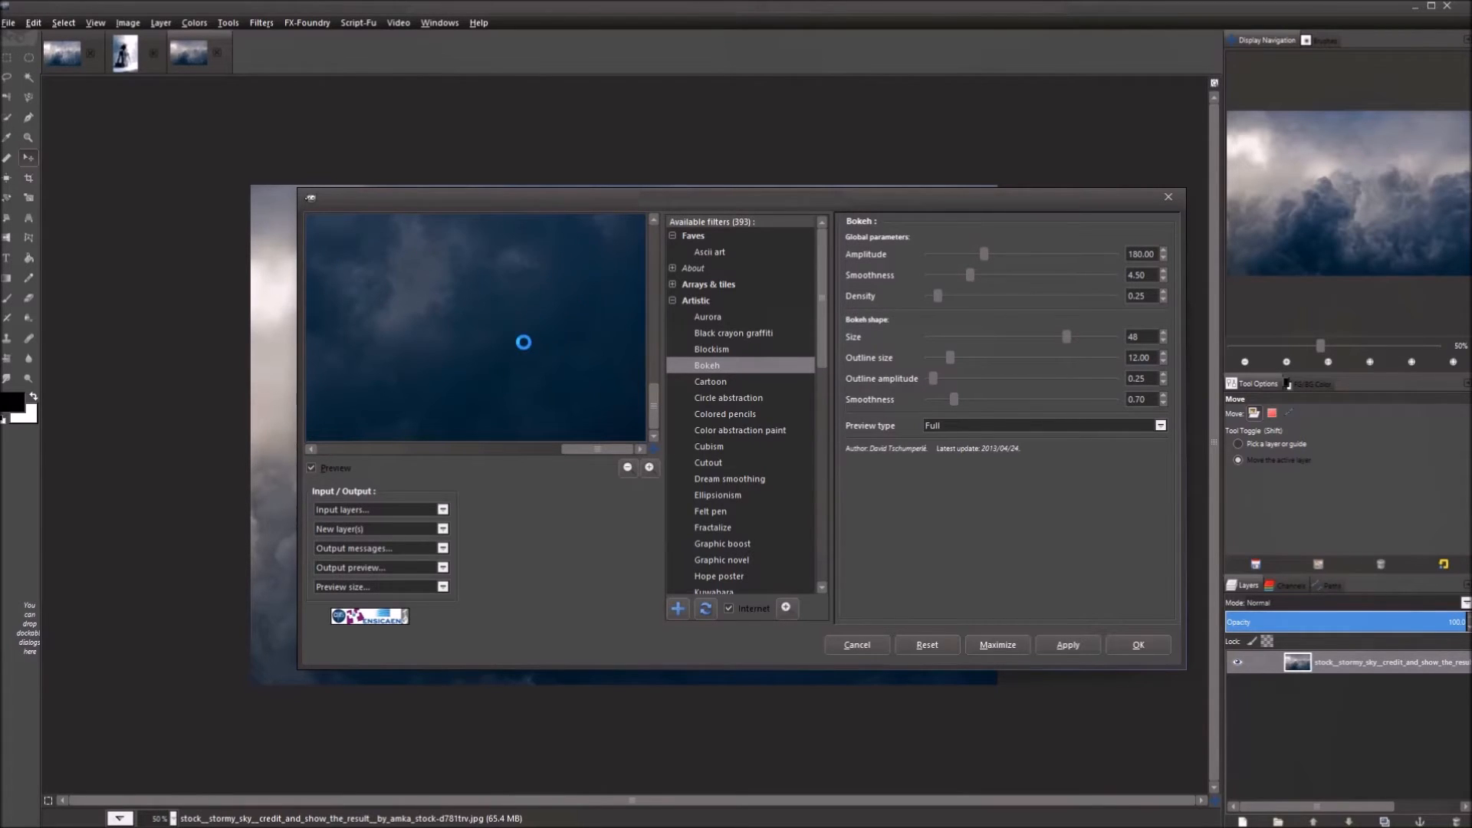
{"action": "left_click_drag", "start_coordinate": [498, 287], "coordinate": [493, 308]}
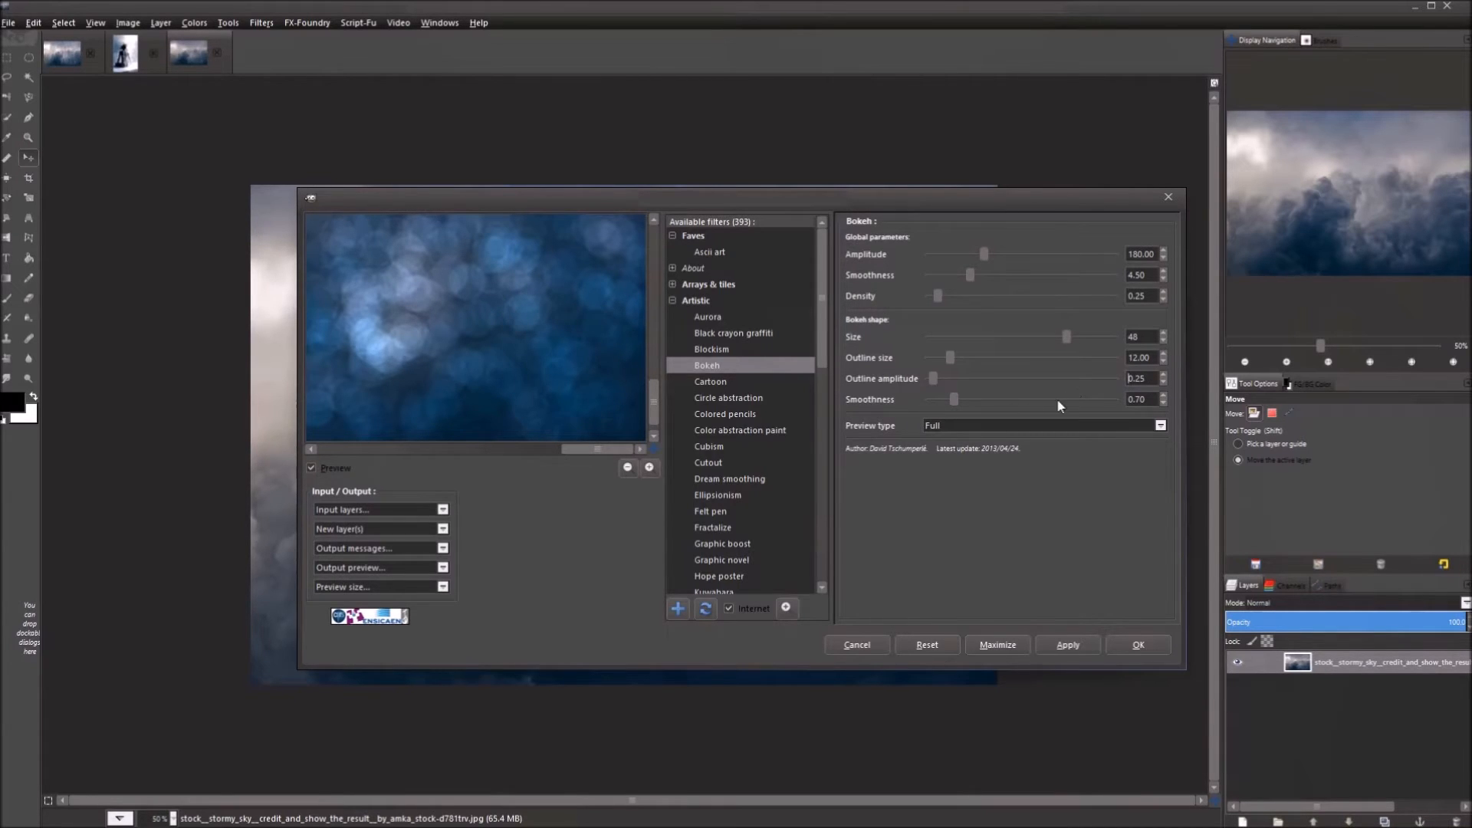
Compare bokeh-shape Smoothness values 1 and 0.45, settling on 0.45.
{"action": "left_click_drag", "start_coordinate": [1153, 398], "coordinate": [1121, 398]}
{"action": "type", "text": "1"}
{"action": "key", "text": "Return"}
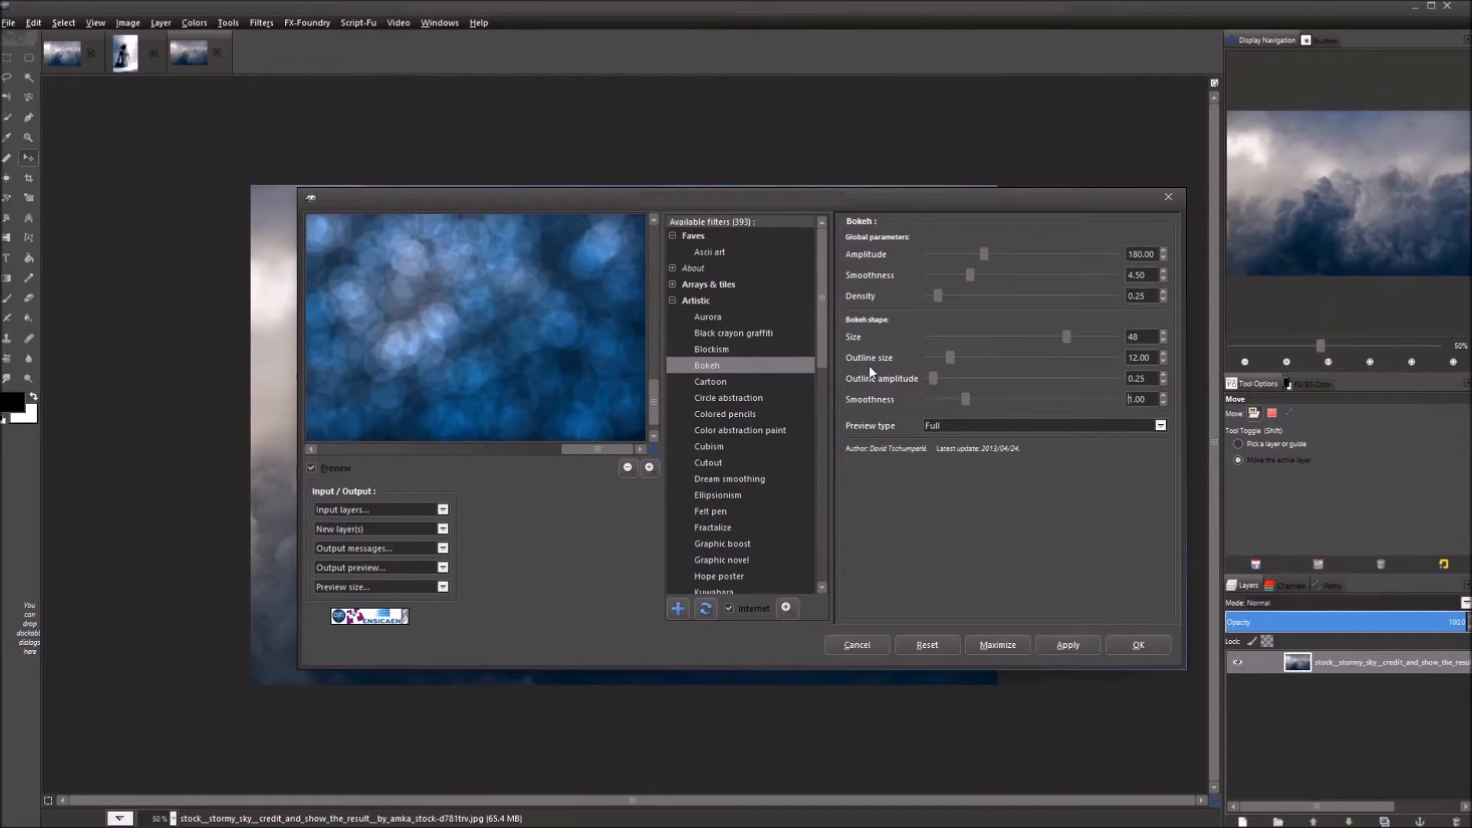
{"action": "double_click", "coordinate": [1131, 399]}
{"action": "type", "text": "0.45"}
{"action": "key", "text": "Return"}
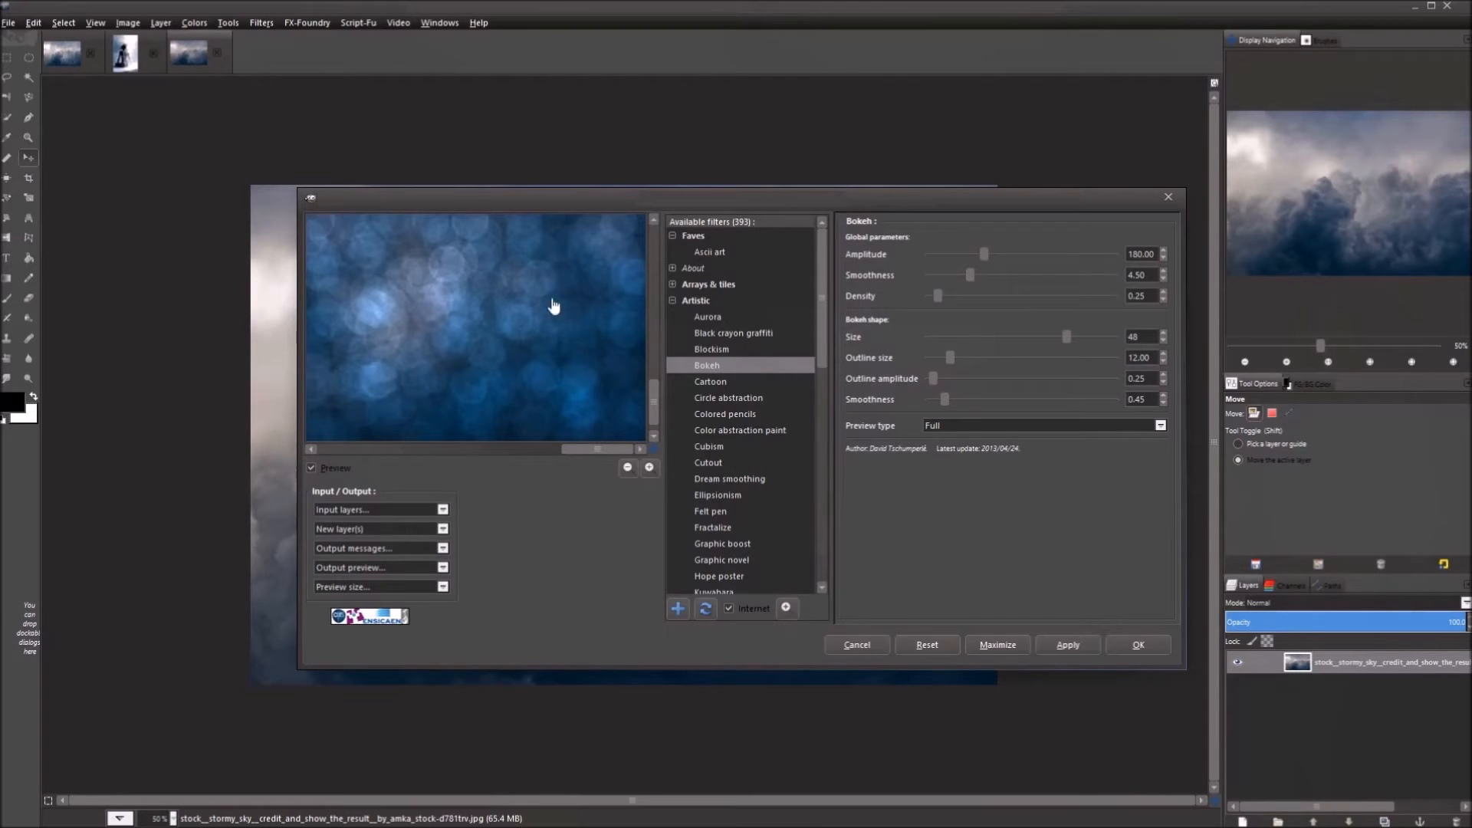
{"action": "left_click_drag", "start_coordinate": [1120, 398], "coordinate": [1100, 398]}
{"action": "type", "text": "1"}
{"action": "key", "text": "Return"}
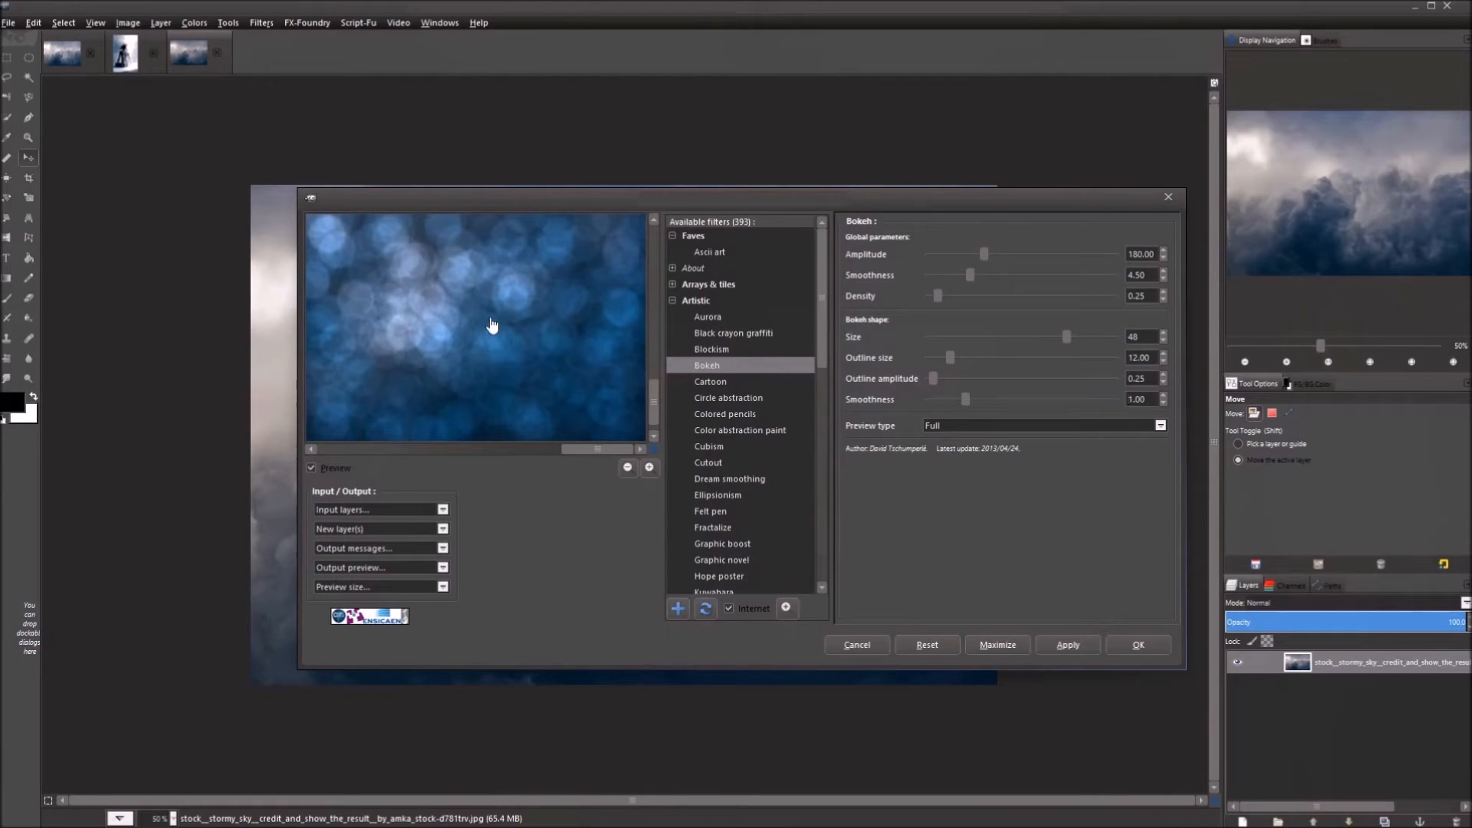
{"action": "left_click_drag", "start_coordinate": [1157, 398], "coordinate": [1087, 401]}
{"action": "type", "text": "0.45"}
{"action": "key", "text": "Return"}
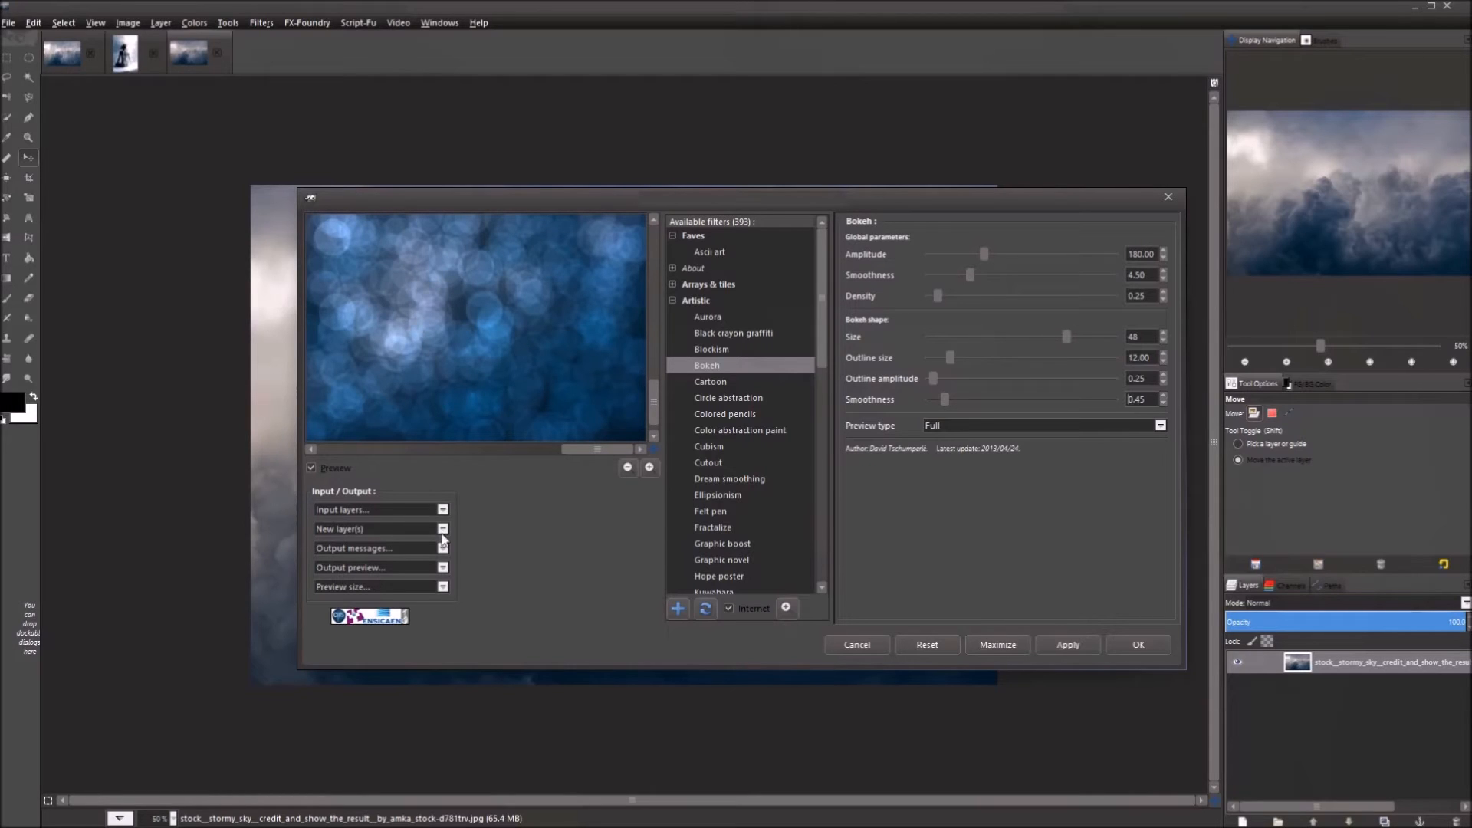
Set G'MIC output mode to New layer(s) and apply the Bokeh filter.
{"action": "left_click", "coordinate": [372, 532]}
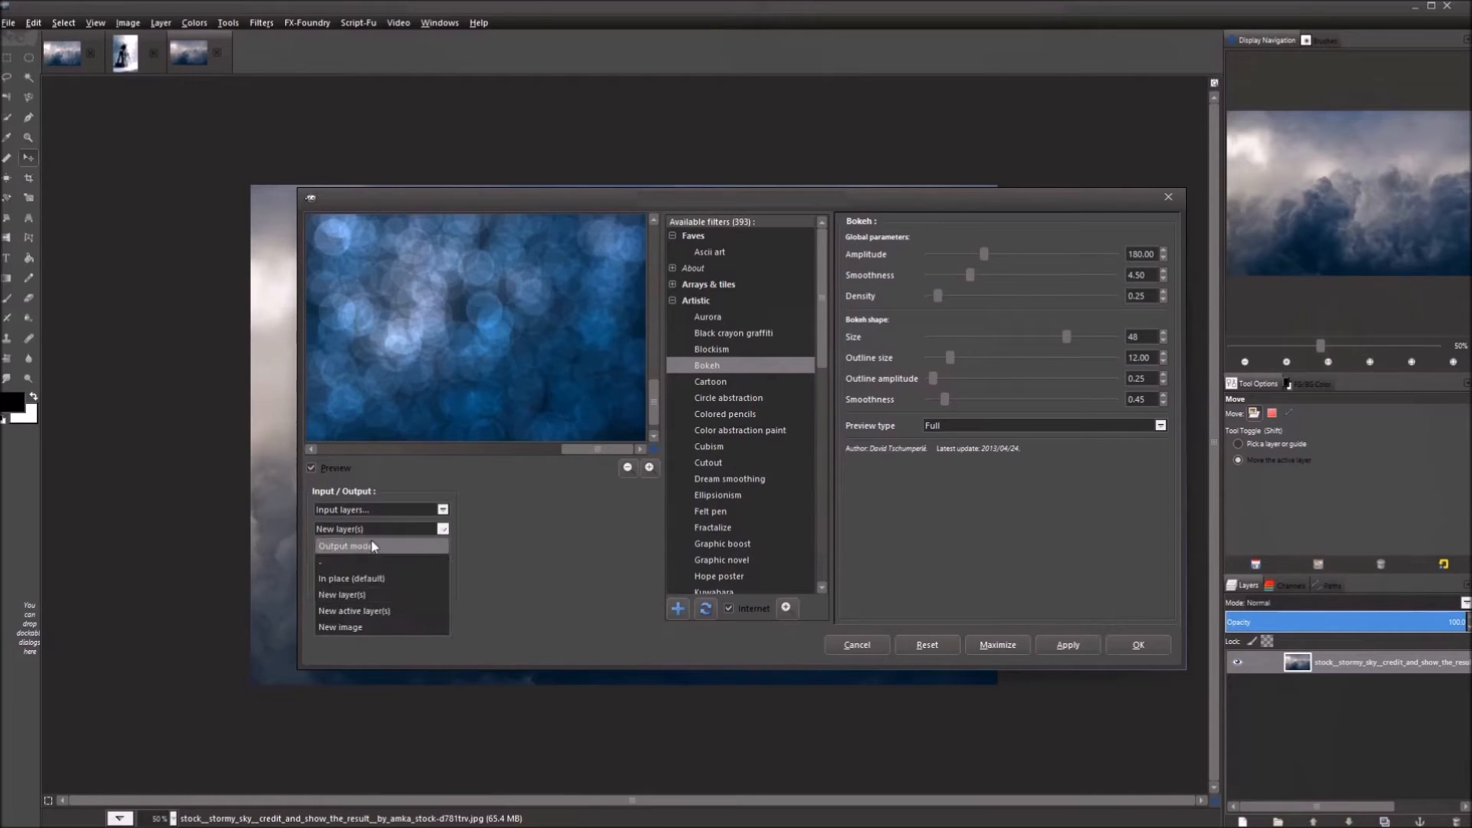
{"action": "left_click", "coordinate": [361, 578]}
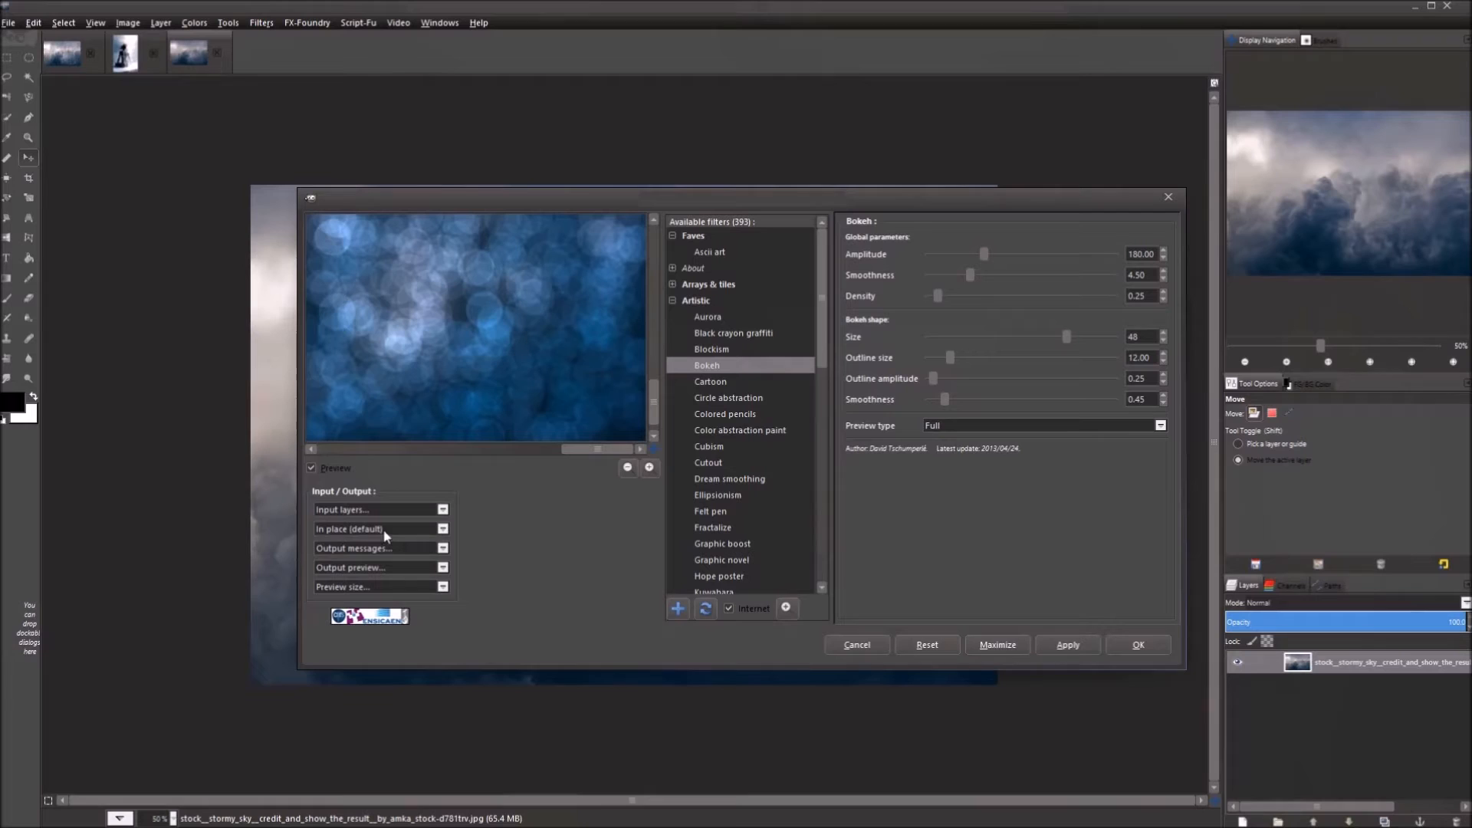
{"action": "left_click", "coordinate": [393, 534]}
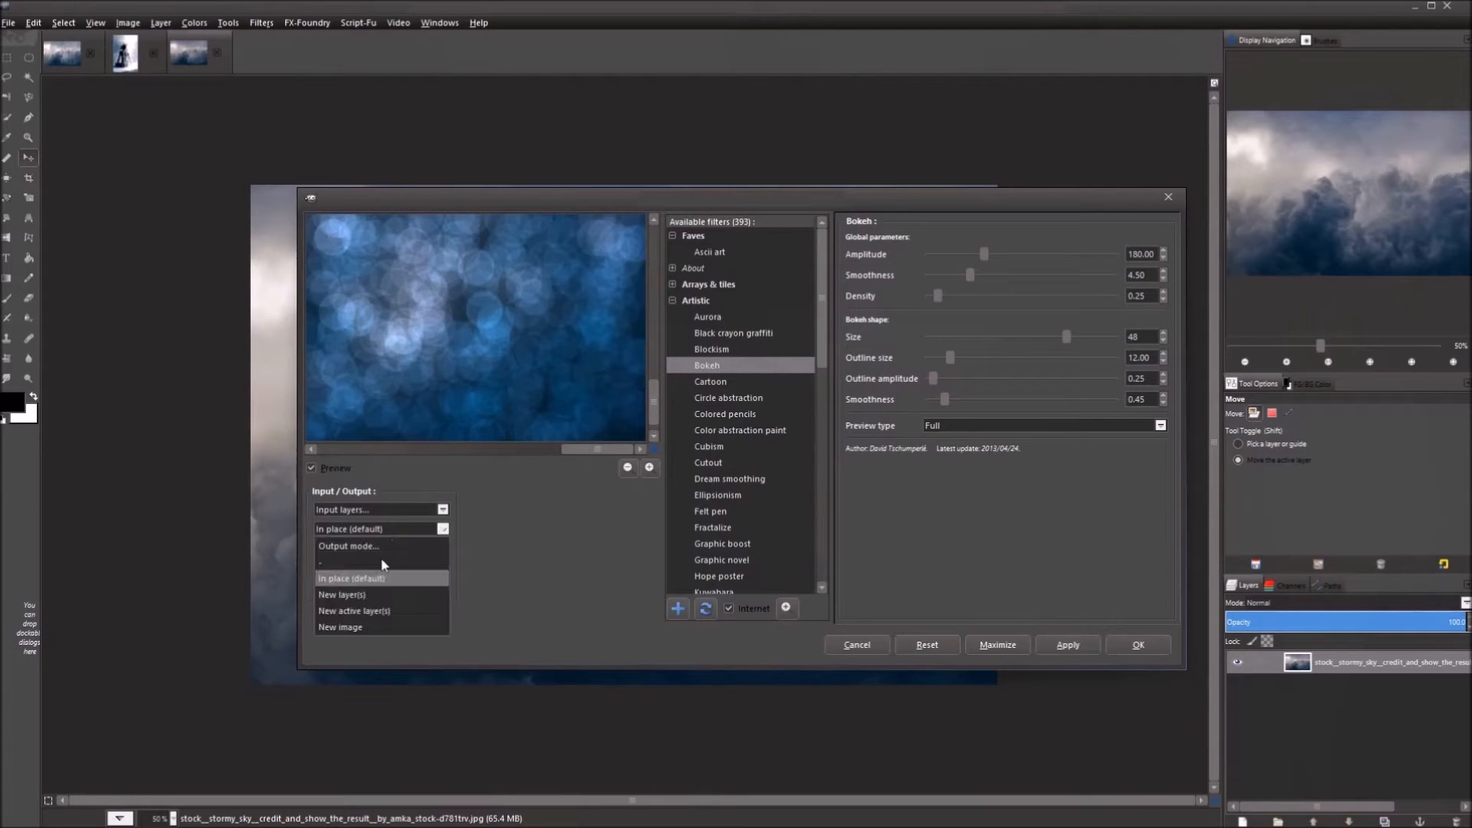
{"action": "left_click", "coordinate": [385, 596]}
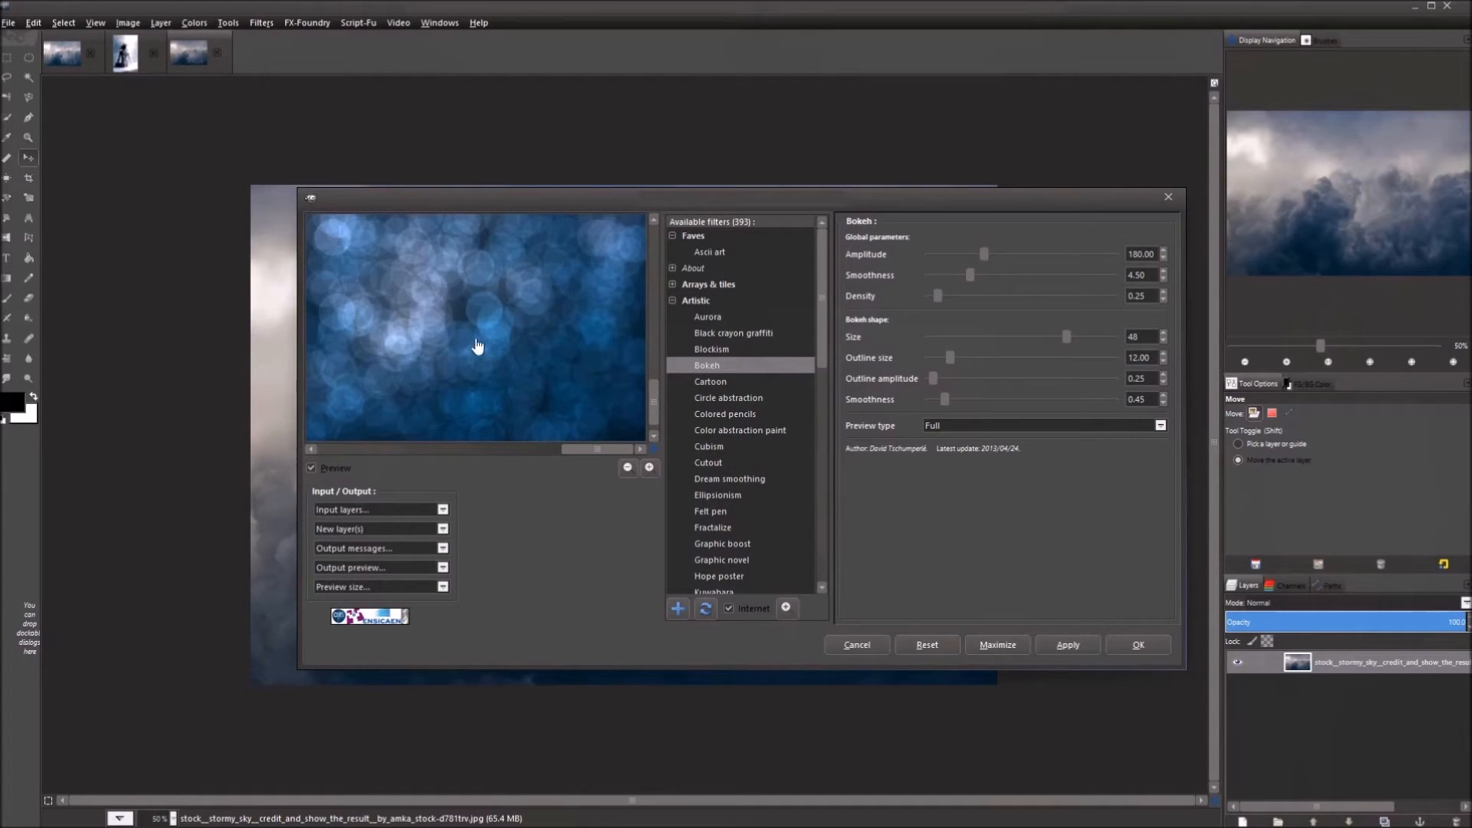
{"action": "left_click", "coordinate": [1066, 644]}
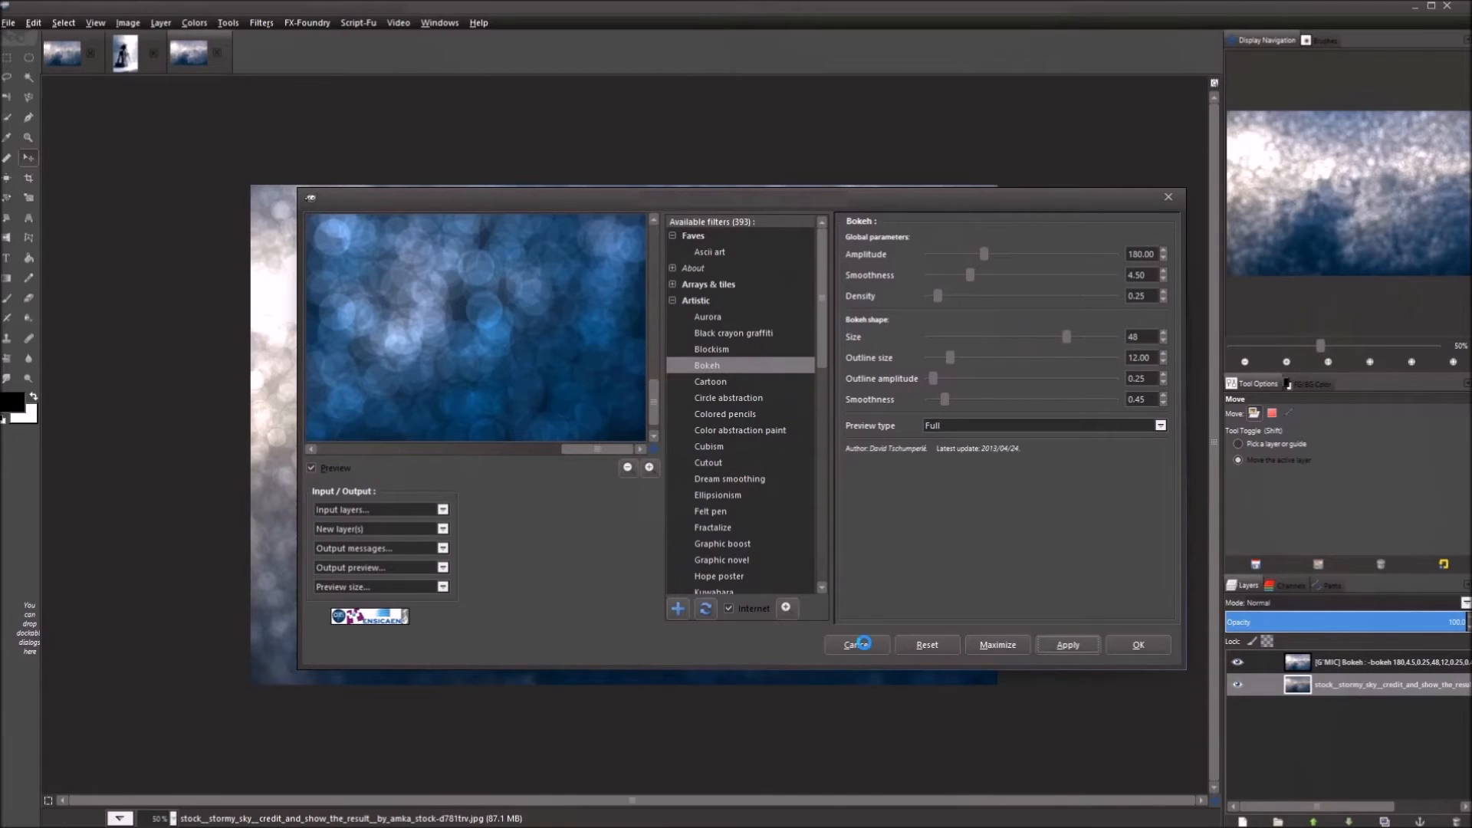
Close G'MIC, select the Bokeh layer and toggle its visibility to compare with the original clouds.
{"action": "left_click", "coordinate": [864, 643]}
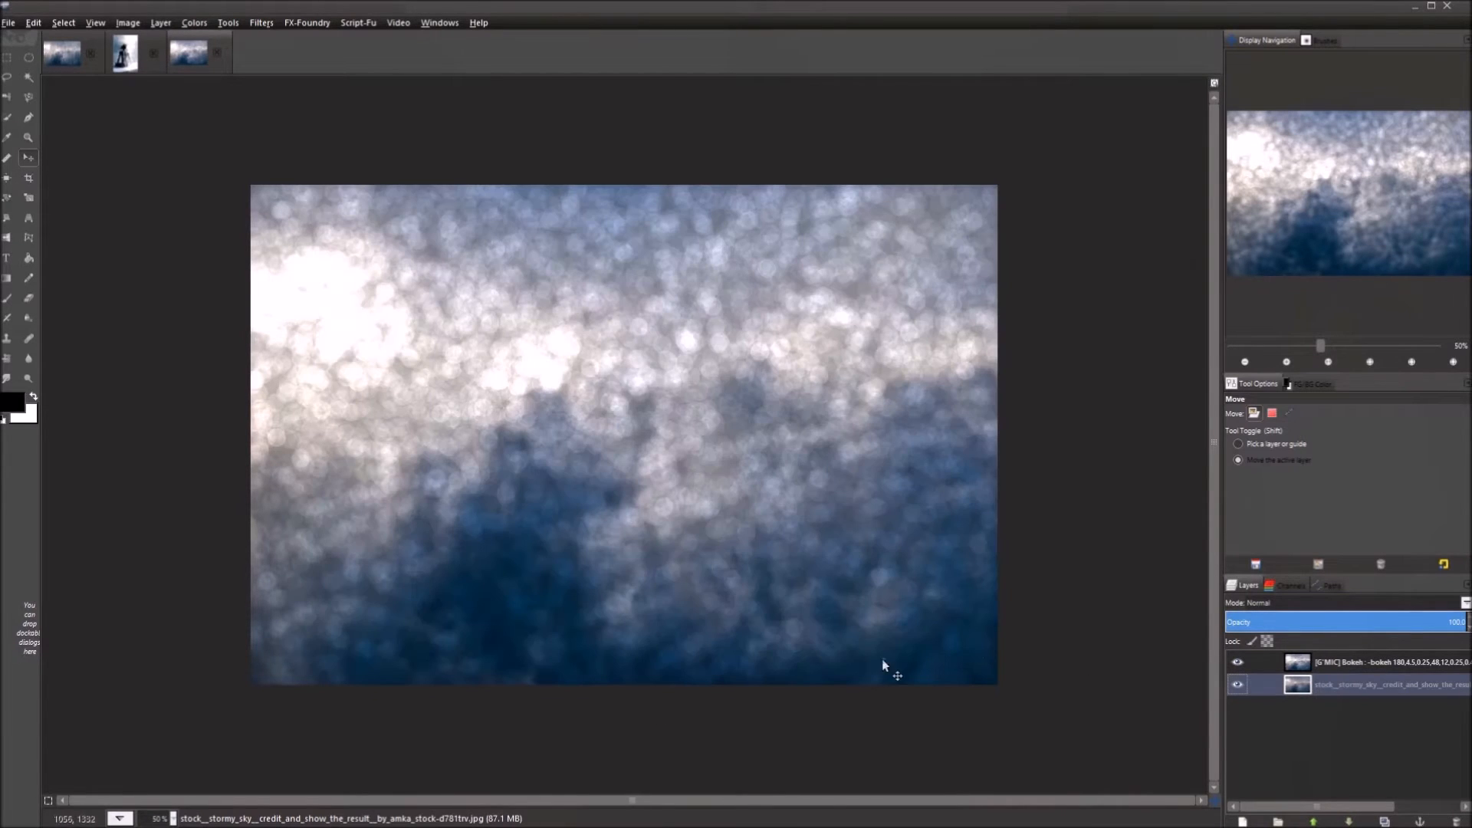
{"action": "scroll", "coordinate": [681, 626], "scroll_direction": "up", "scroll_amount": 2}
{"action": "scroll", "coordinate": [696, 555], "scroll_direction": "down", "scroll_amount": 2}
{"action": "left_click", "coordinate": [1259, 662]}
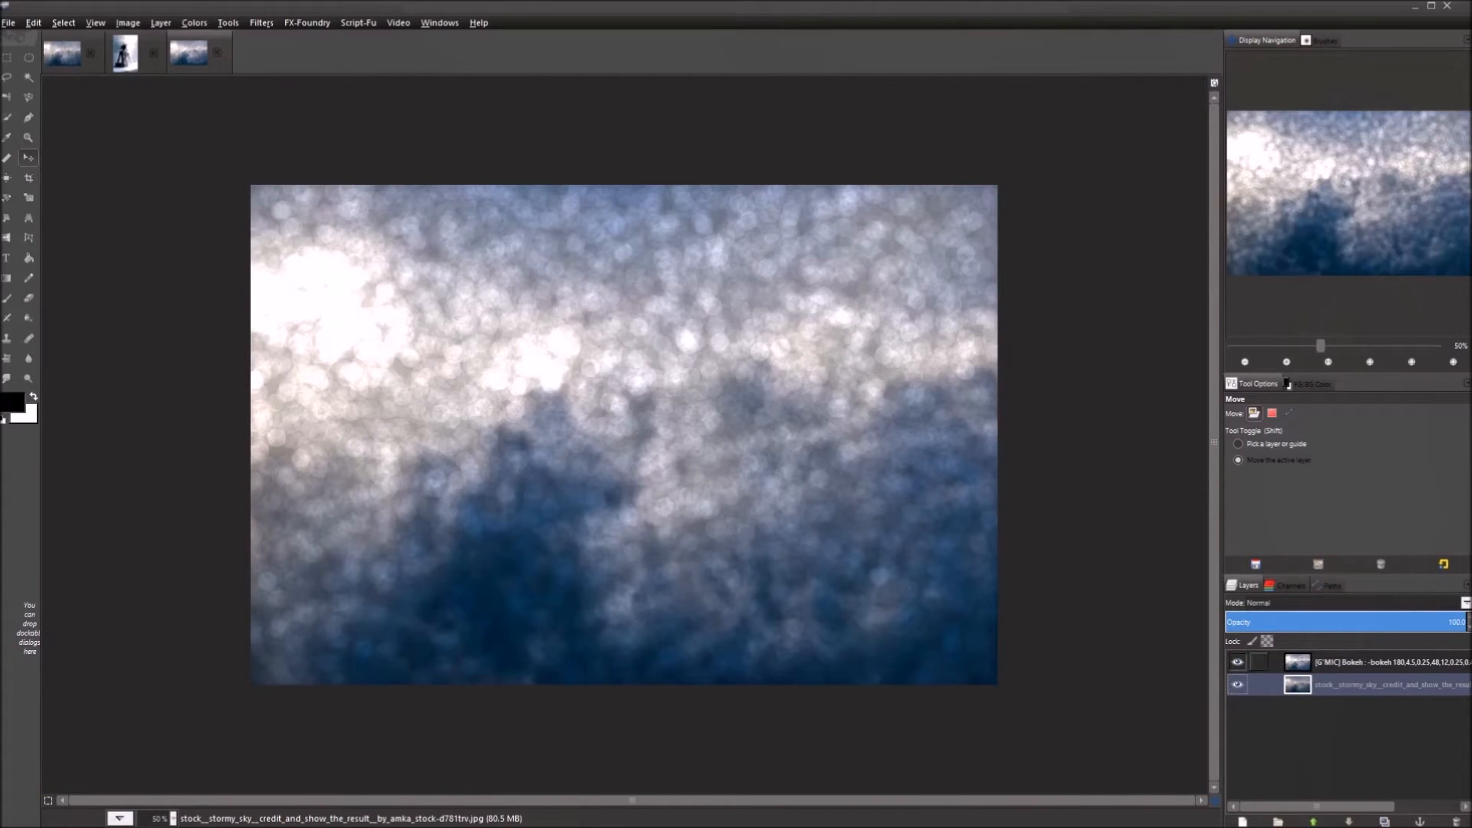
{"action": "left_click", "coordinate": [1315, 669]}
{"action": "left_click", "coordinate": [1238, 663]}
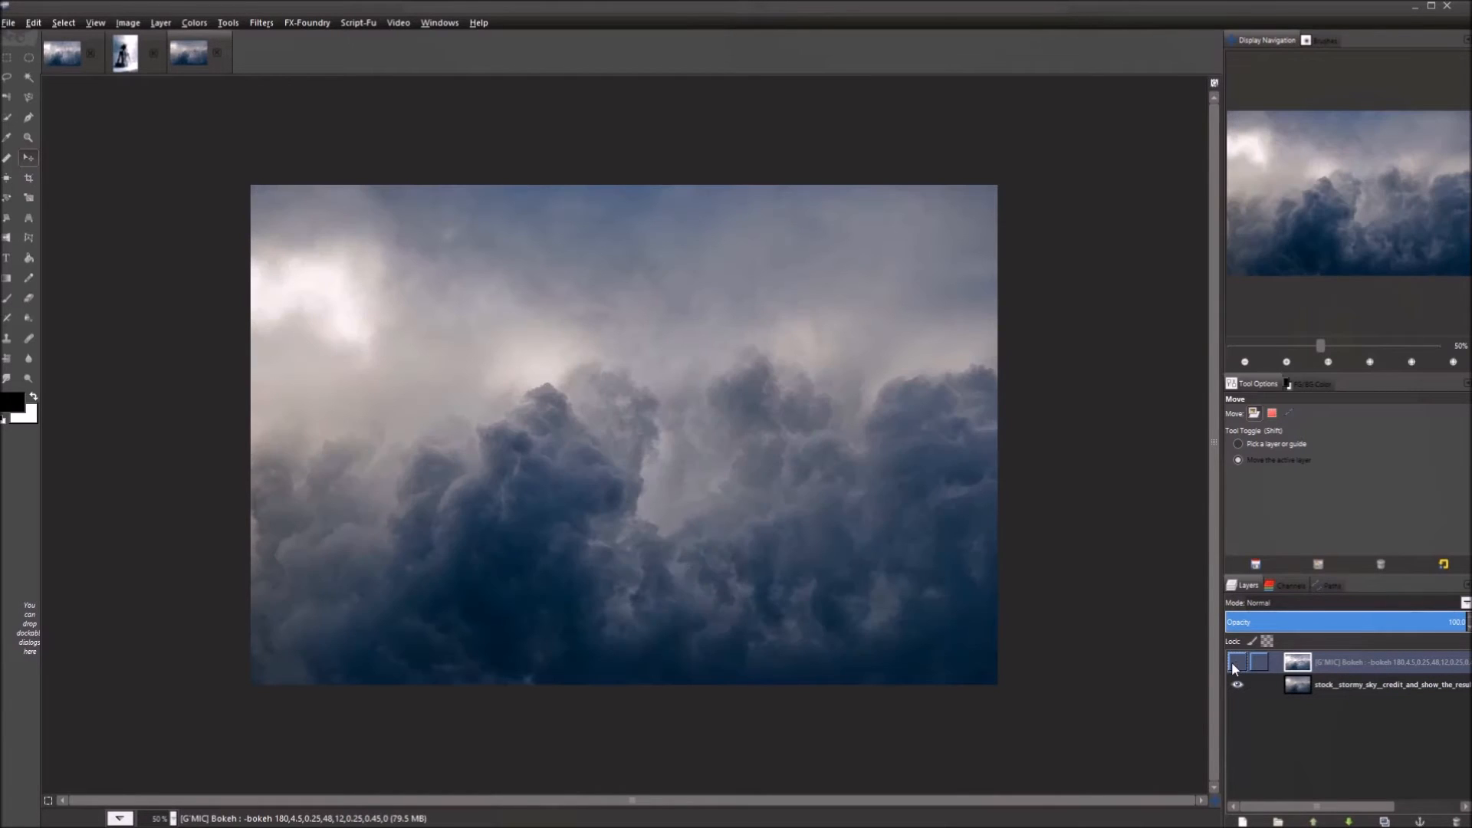
{"action": "left_click", "coordinate": [1231, 662]}
{"action": "left_click", "coordinate": [1231, 664]}
{"action": "left_click", "coordinate": [1229, 664]}
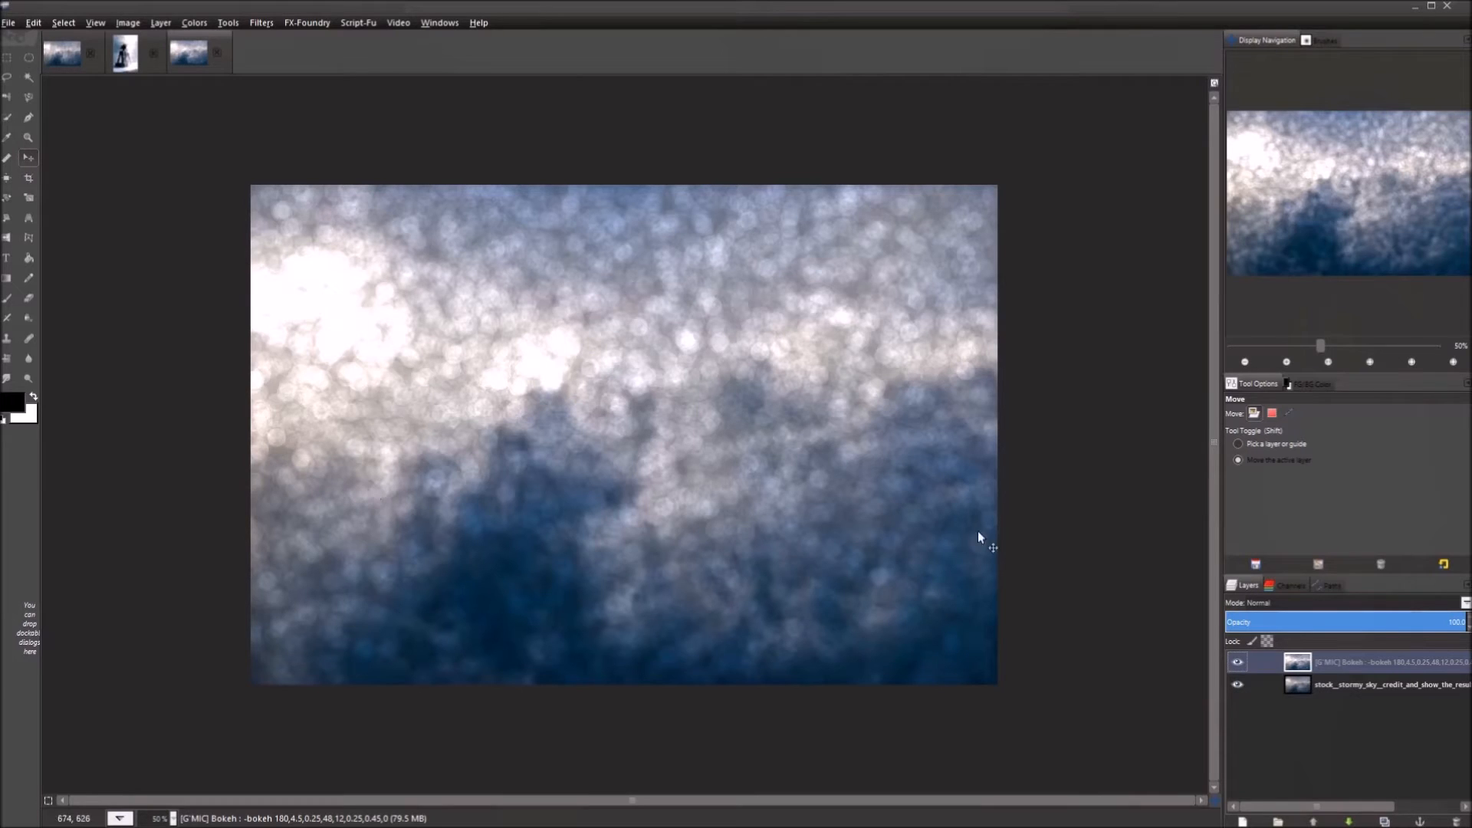
{"action": "left_click", "coordinate": [1236, 662]}
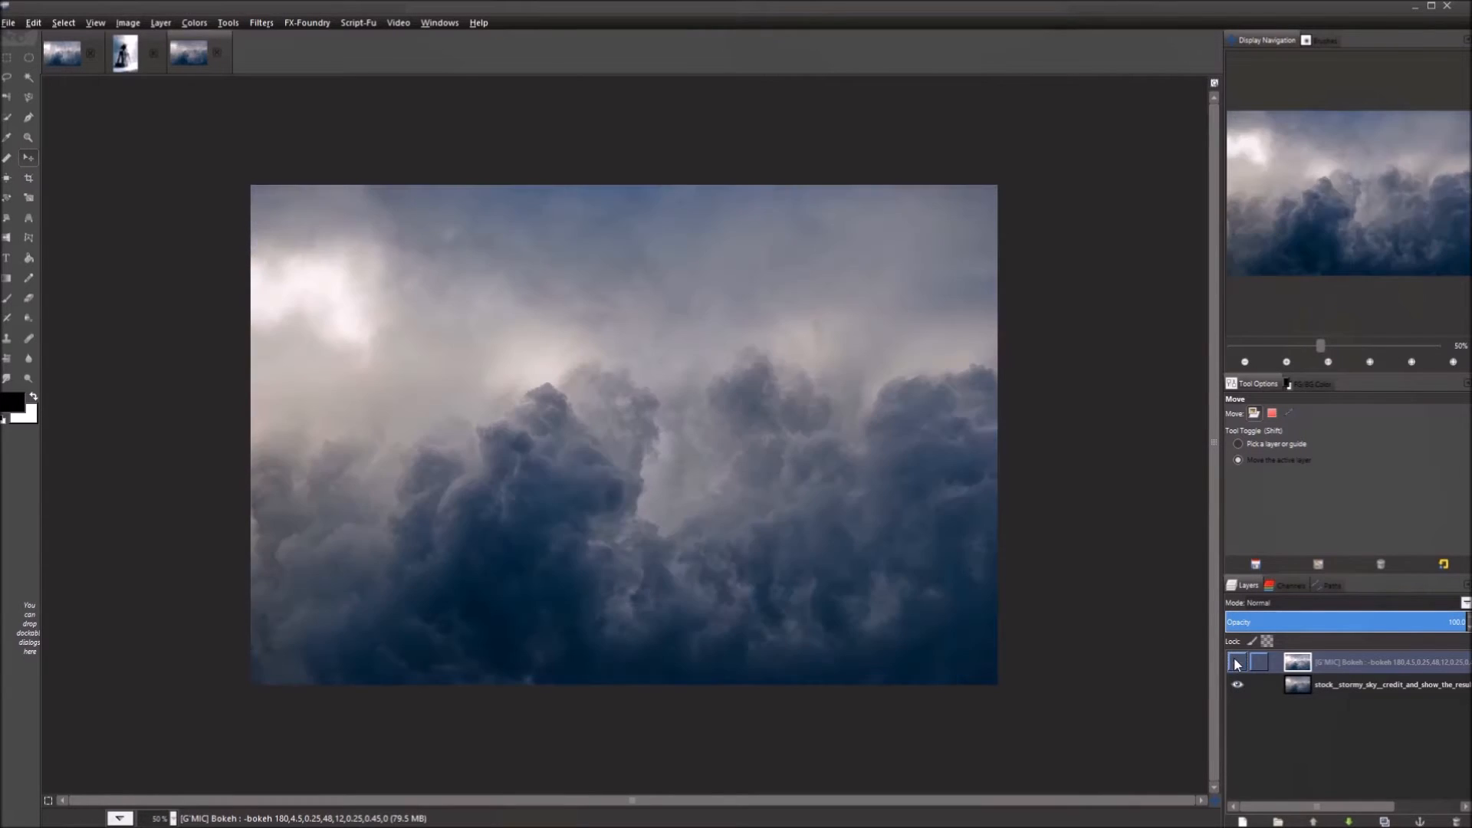
{"action": "left_click", "coordinate": [1236, 660]}
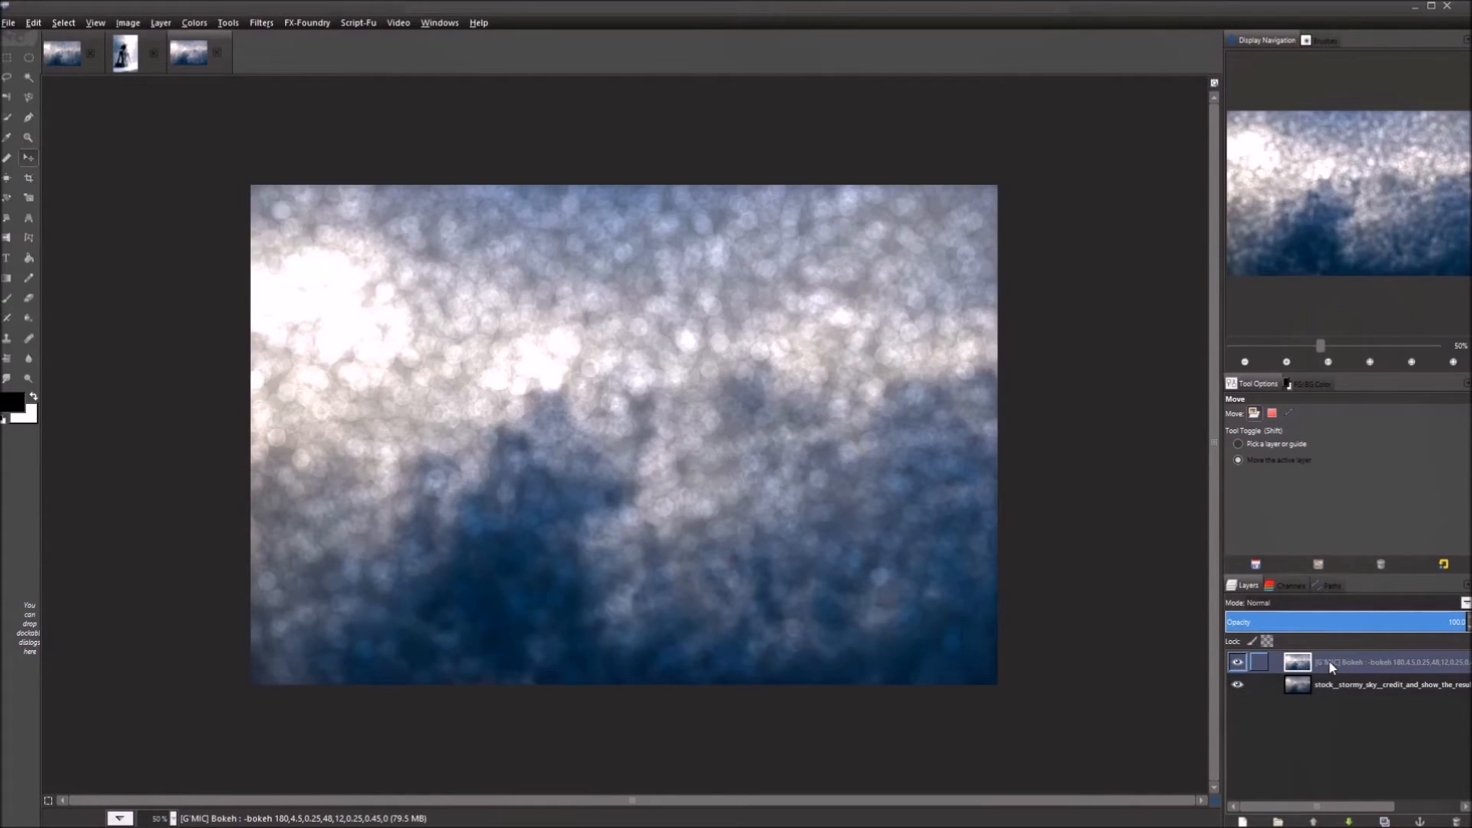
{"action": "left_click", "coordinate": [1236, 661]}
{"action": "left_click", "coordinate": [1236, 660]}
Open the tattooed model JPG from the GMIC Short Tutorial folder as a new image.
{"action": "left_click", "coordinate": [8, 24]}
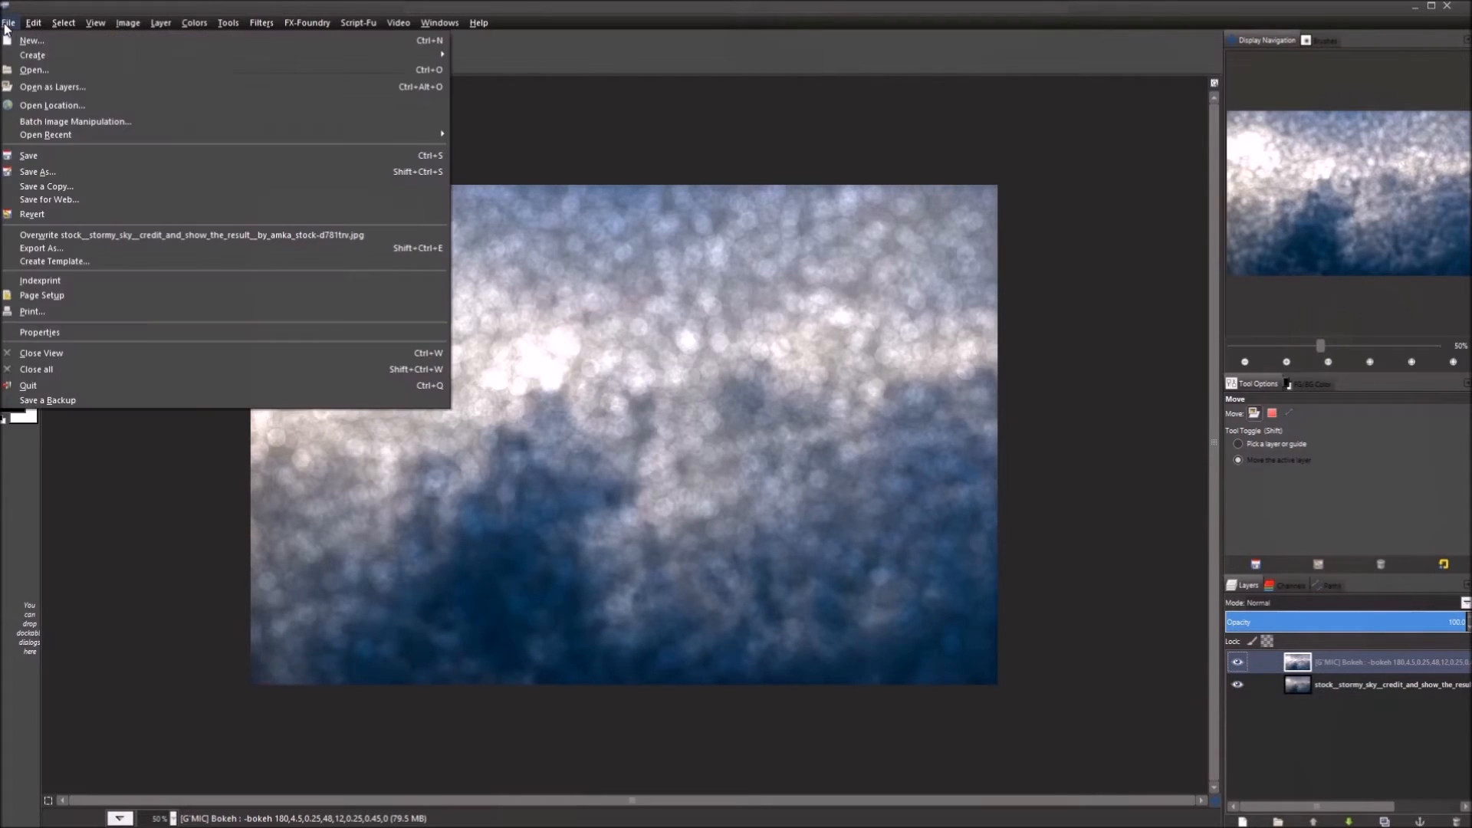
{"action": "left_click", "coordinate": [23, 69]}
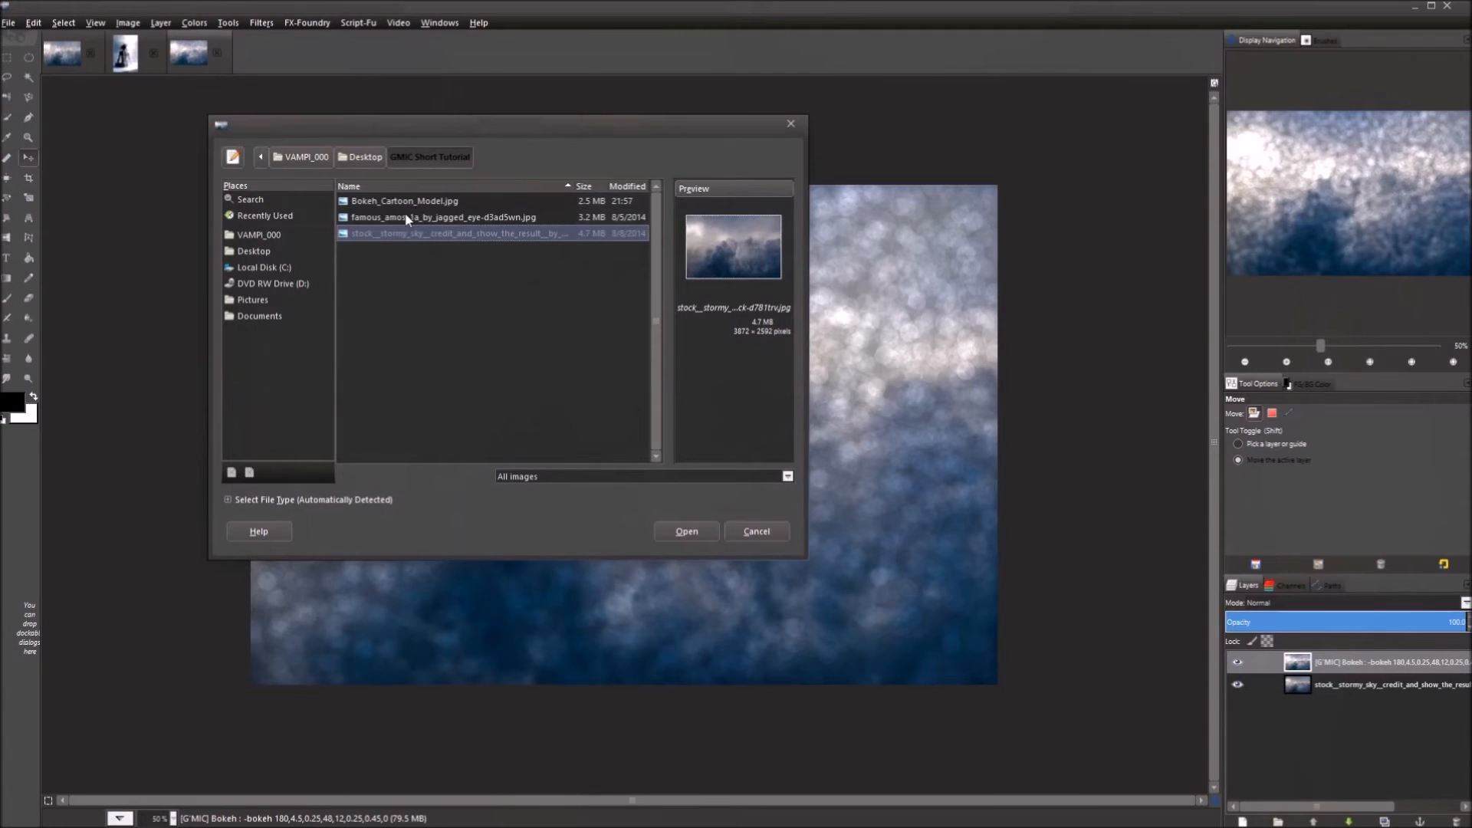
{"action": "left_click", "coordinate": [404, 218]}
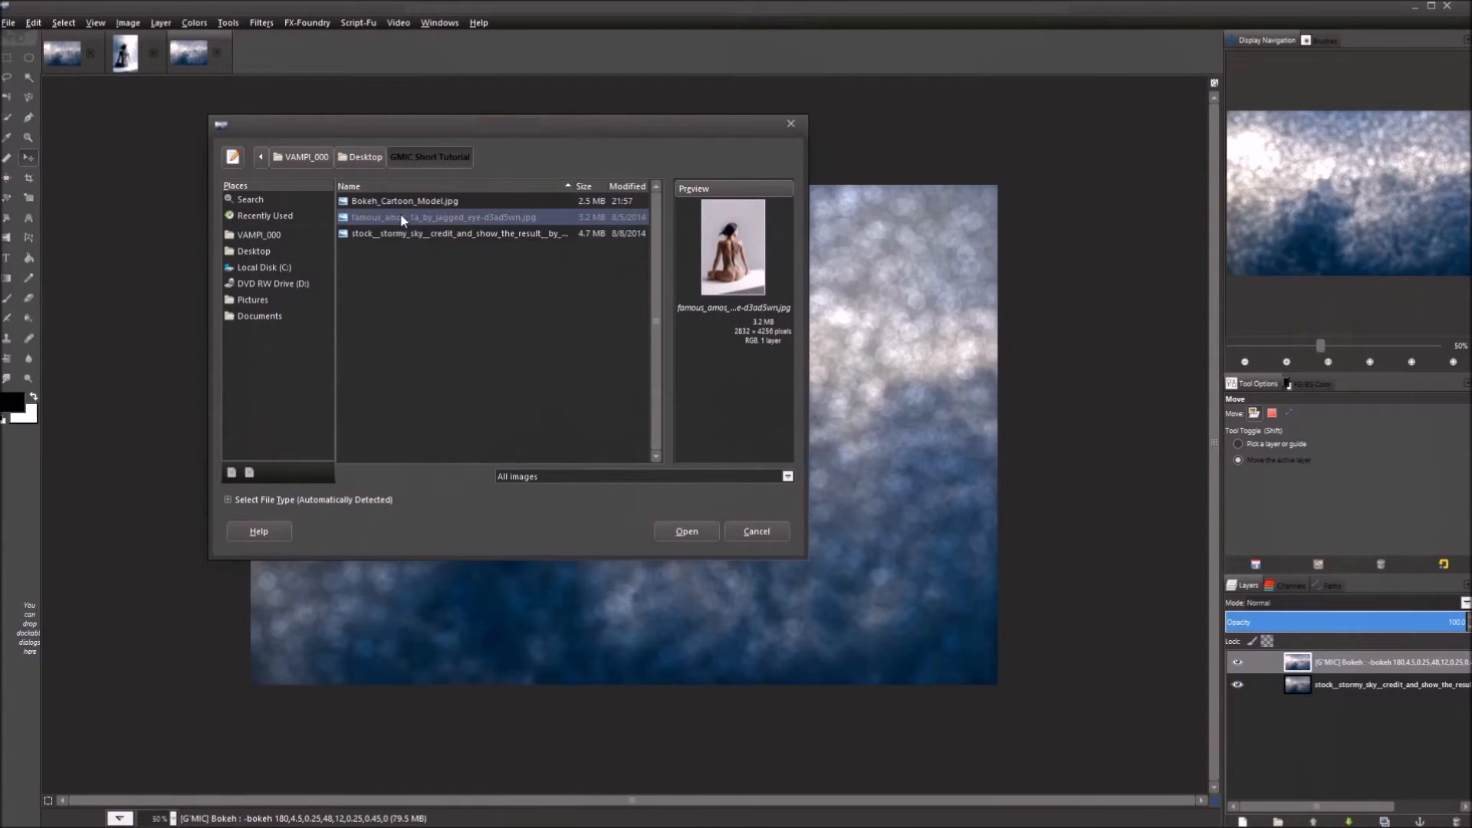
{"action": "left_click", "coordinate": [684, 532]}
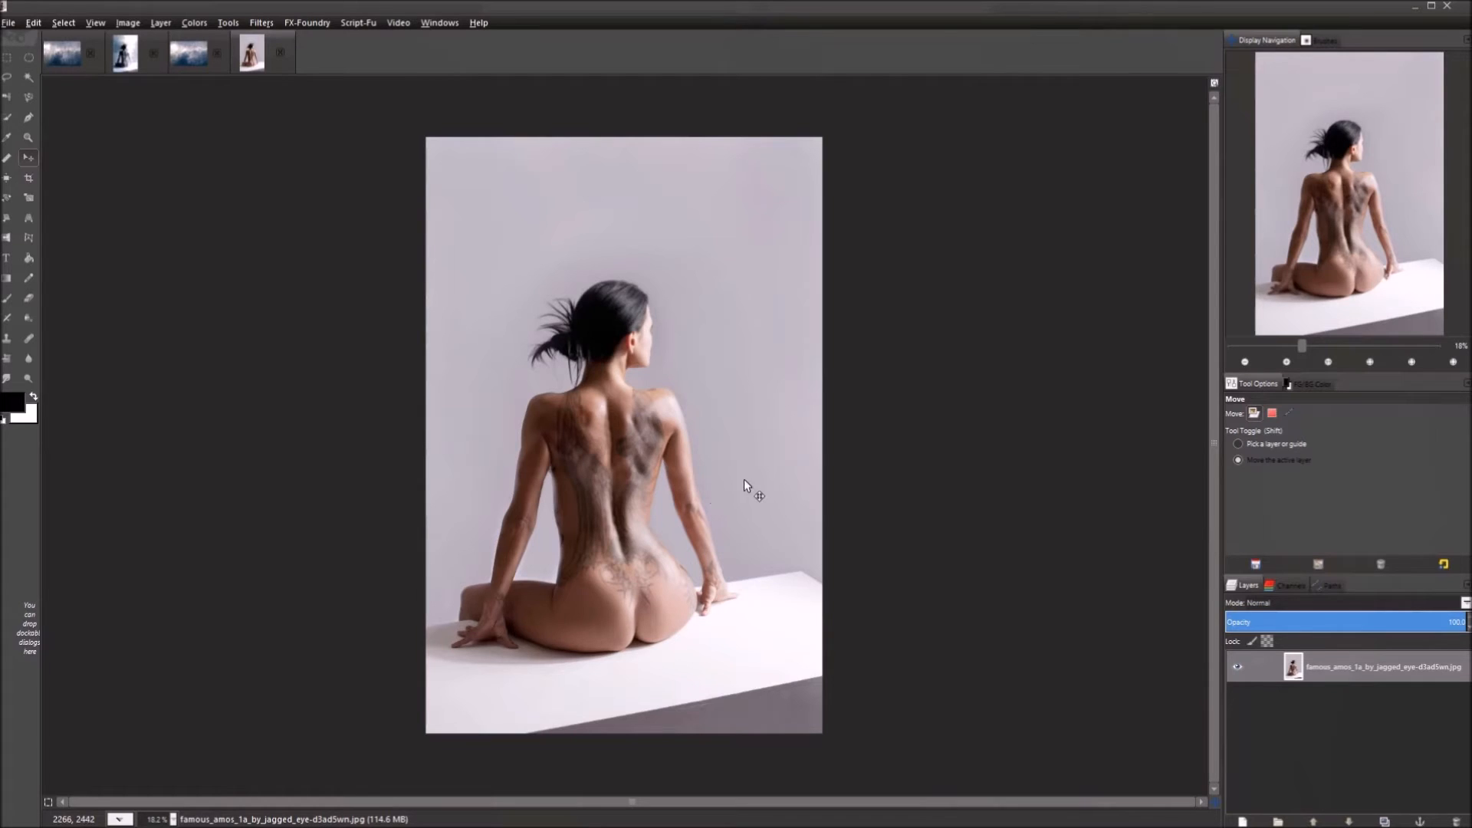
{"action": "left_click", "coordinate": [1349, 667]}
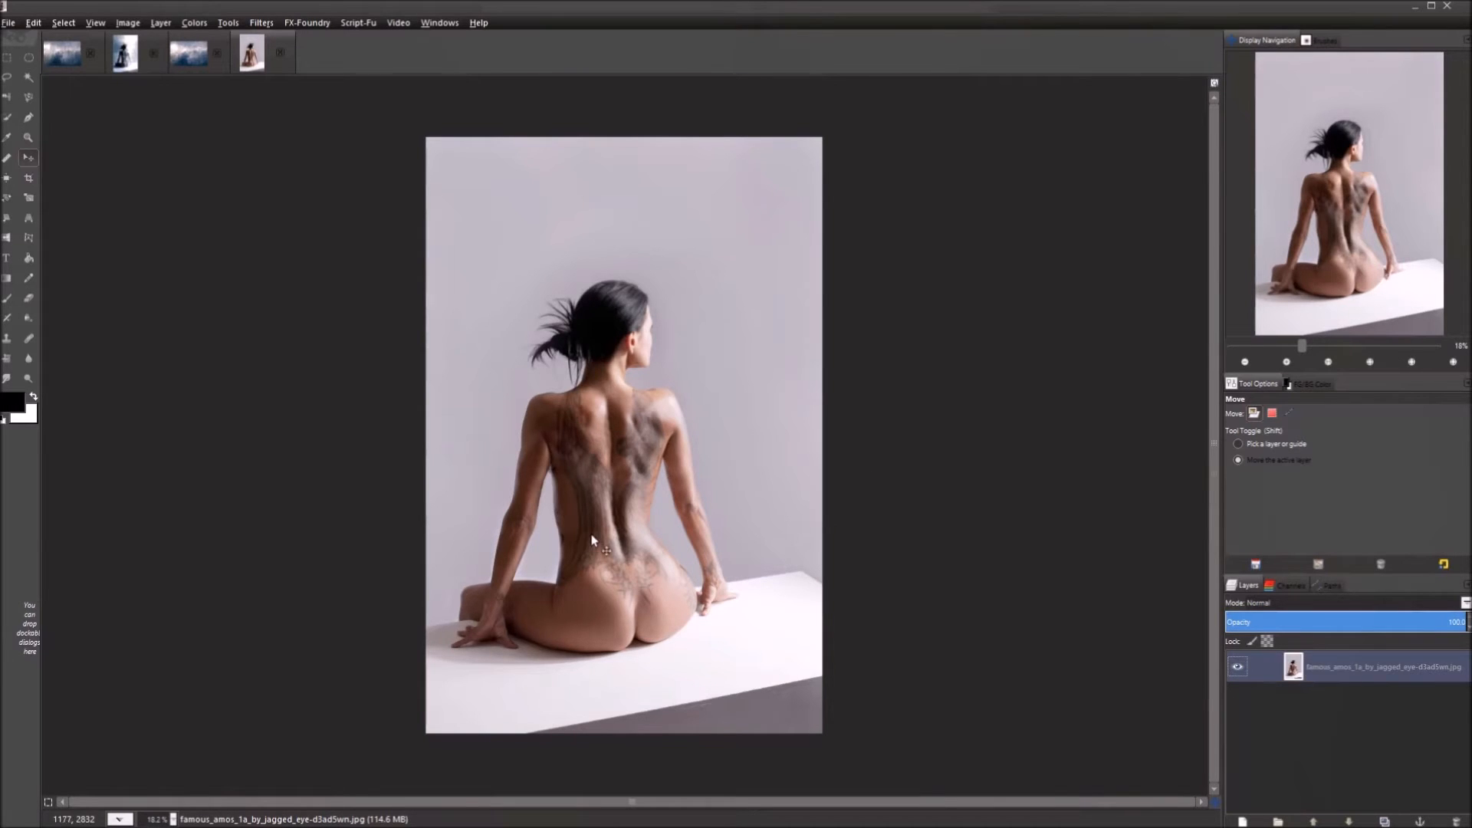
{"action": "scroll", "coordinate": [624, 534], "scroll_direction": "up", "scroll_amount": 2}
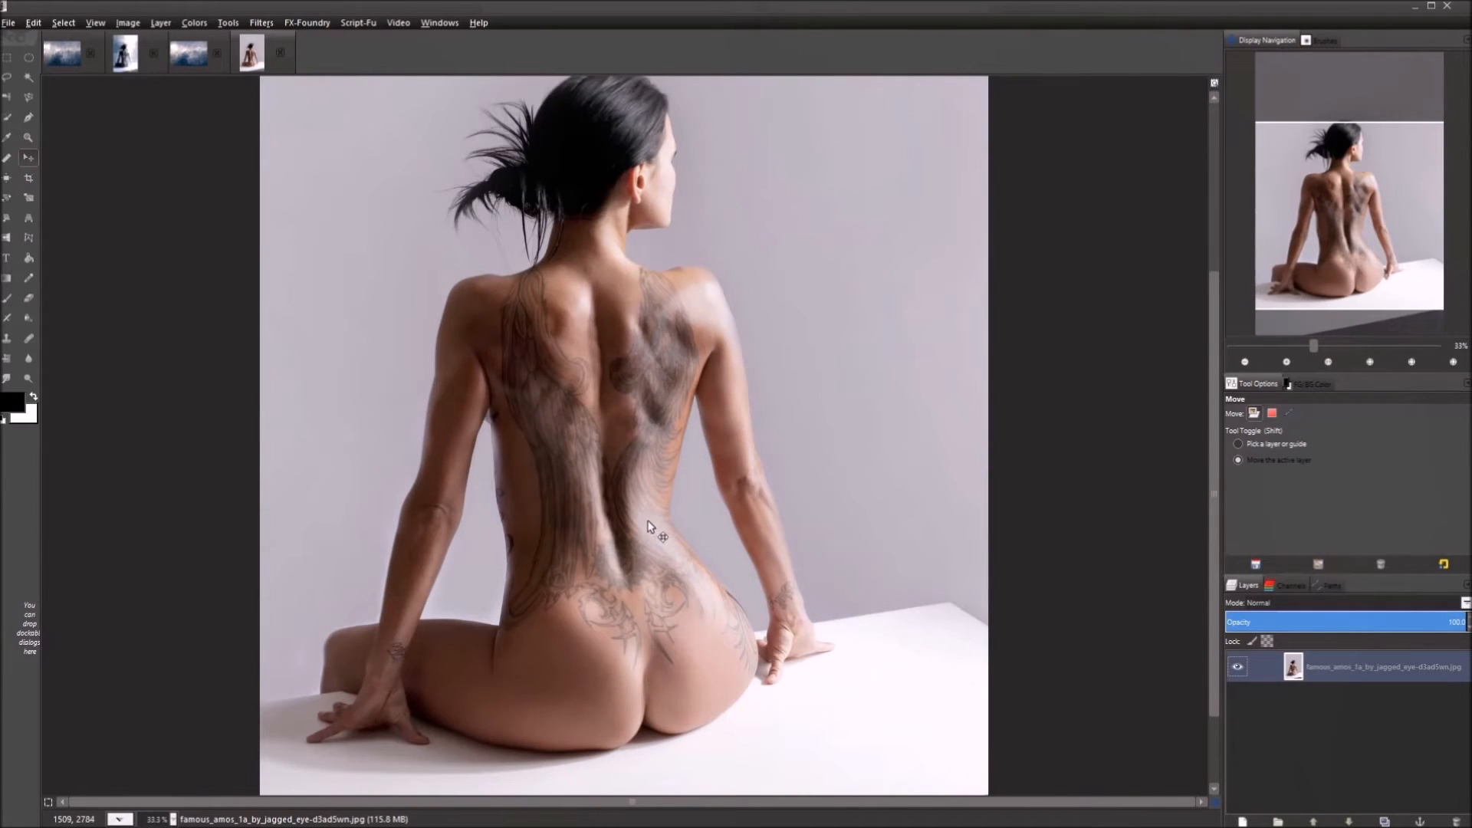
{"action": "scroll", "coordinate": [654, 497], "scroll_direction": "up", "scroll_amount": 1}
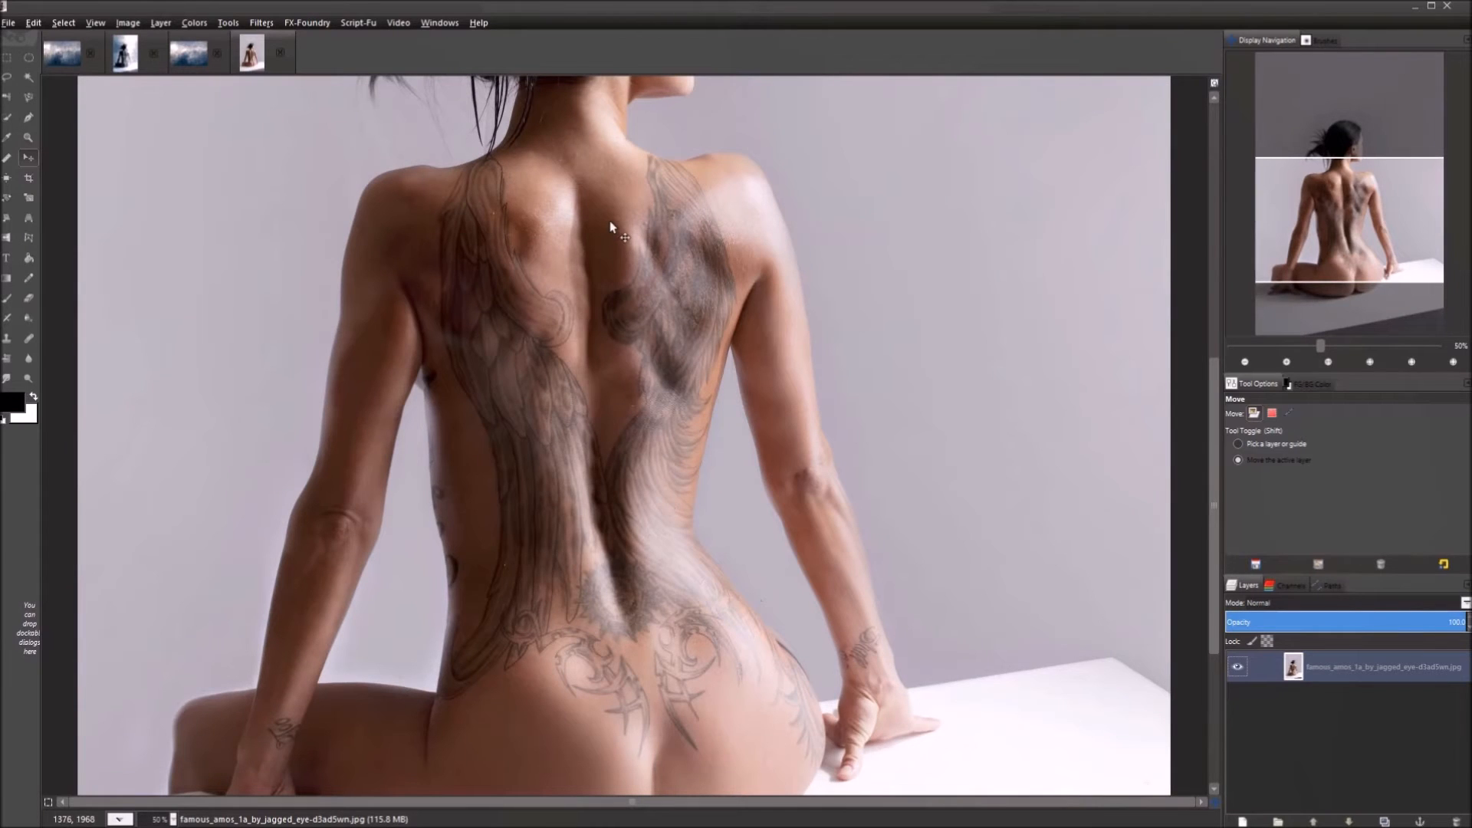
{"action": "scroll", "coordinate": [608, 223], "scroll_direction": "up", "scroll_amount": 5}
{"action": "scroll", "coordinate": [609, 331], "scroll_direction": "up", "scroll_amount": 6}
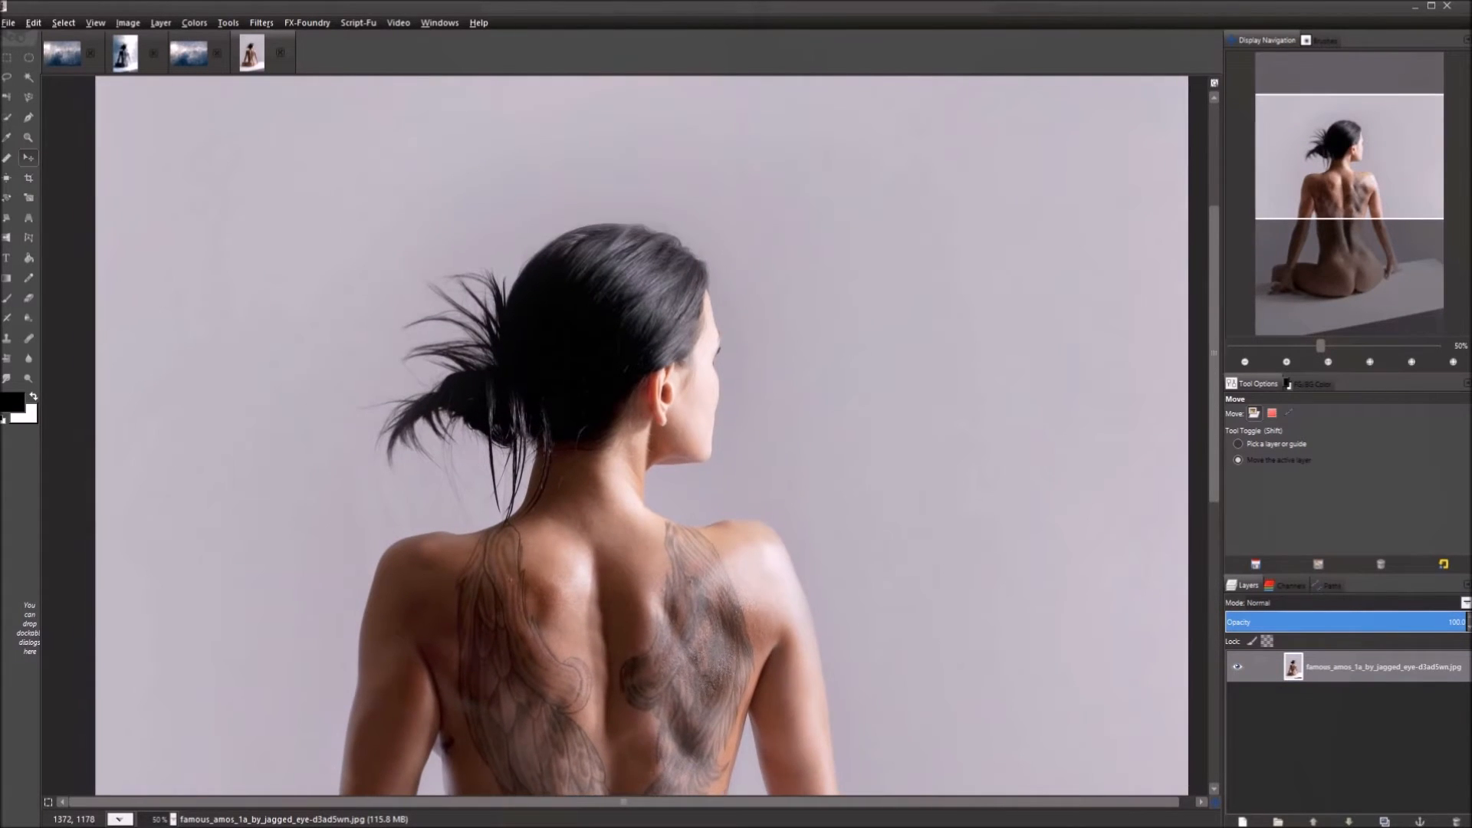
{"action": "scroll", "coordinate": [689, 583], "scroll_direction": "down", "scroll_amount": 8}
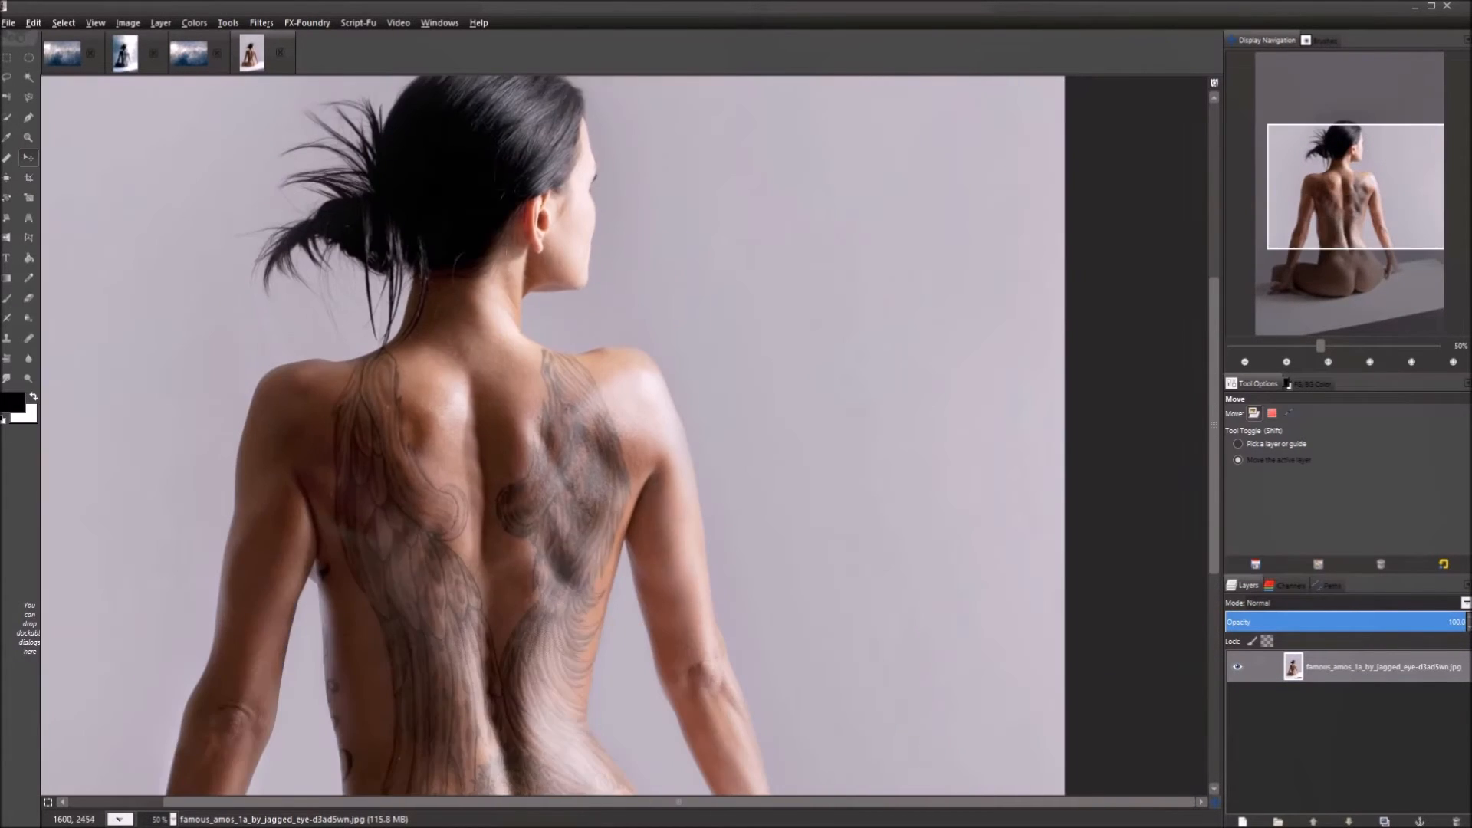
{"action": "scroll", "coordinate": [651, 417], "scroll_direction": "down", "scroll_amount": 3}
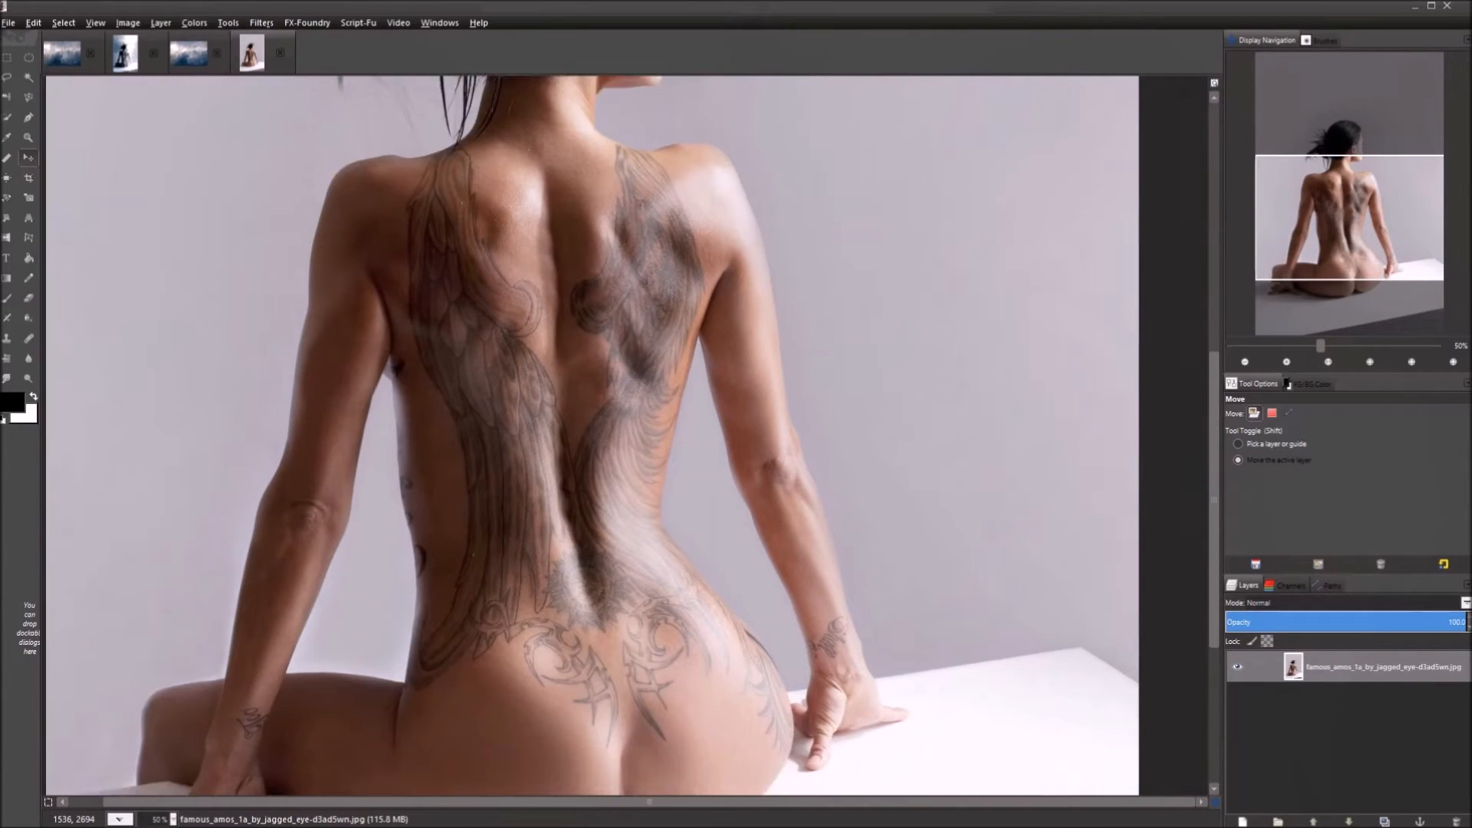
{"action": "left_click_drag", "start_coordinate": [520, 472], "coordinate": [703, 625]}
{"action": "left_click_drag", "start_coordinate": [890, 493], "coordinate": [777, 315]}
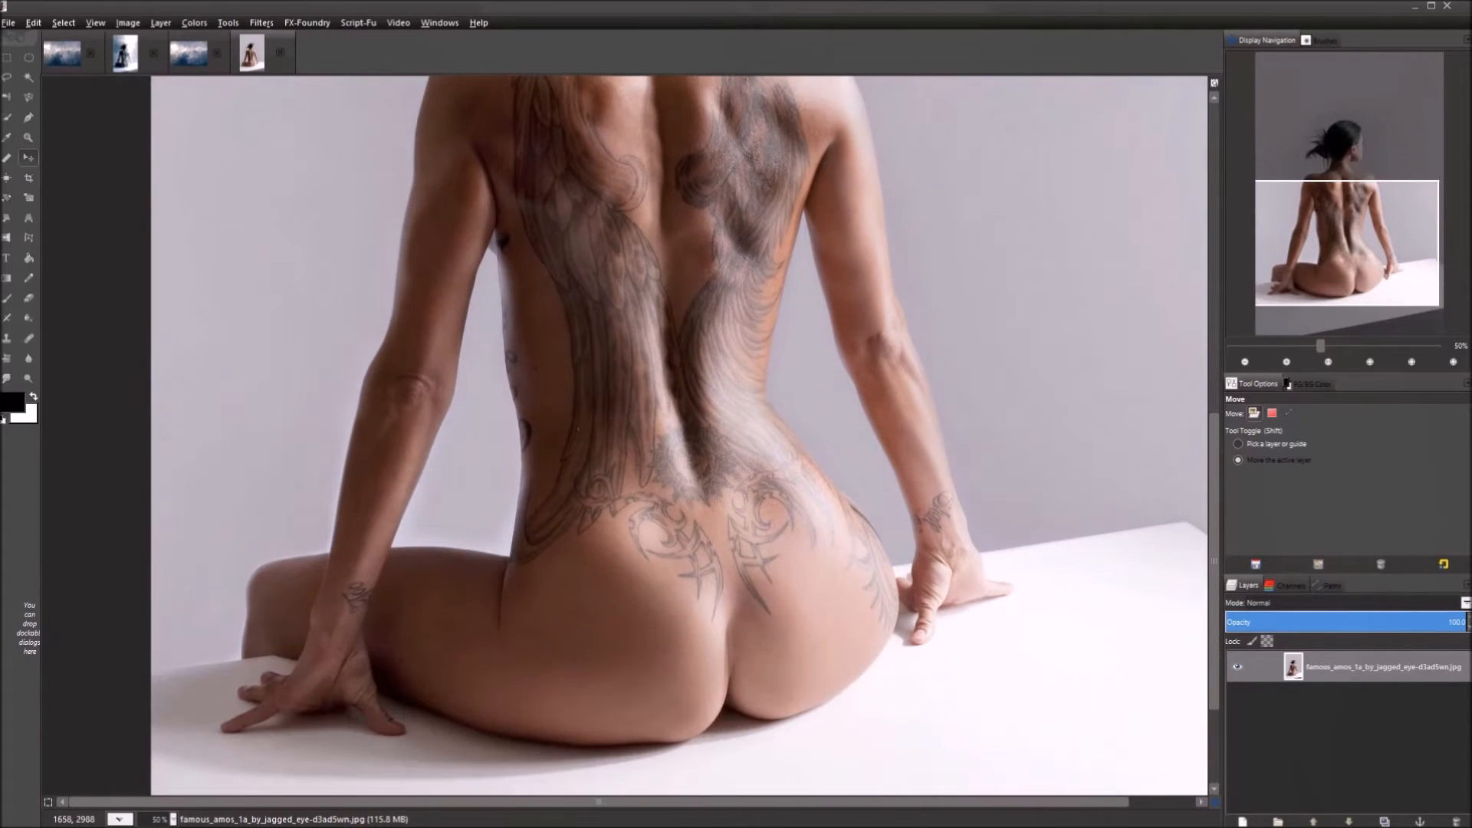
{"action": "left_click_drag", "start_coordinate": [707, 547], "coordinate": [779, 720]}
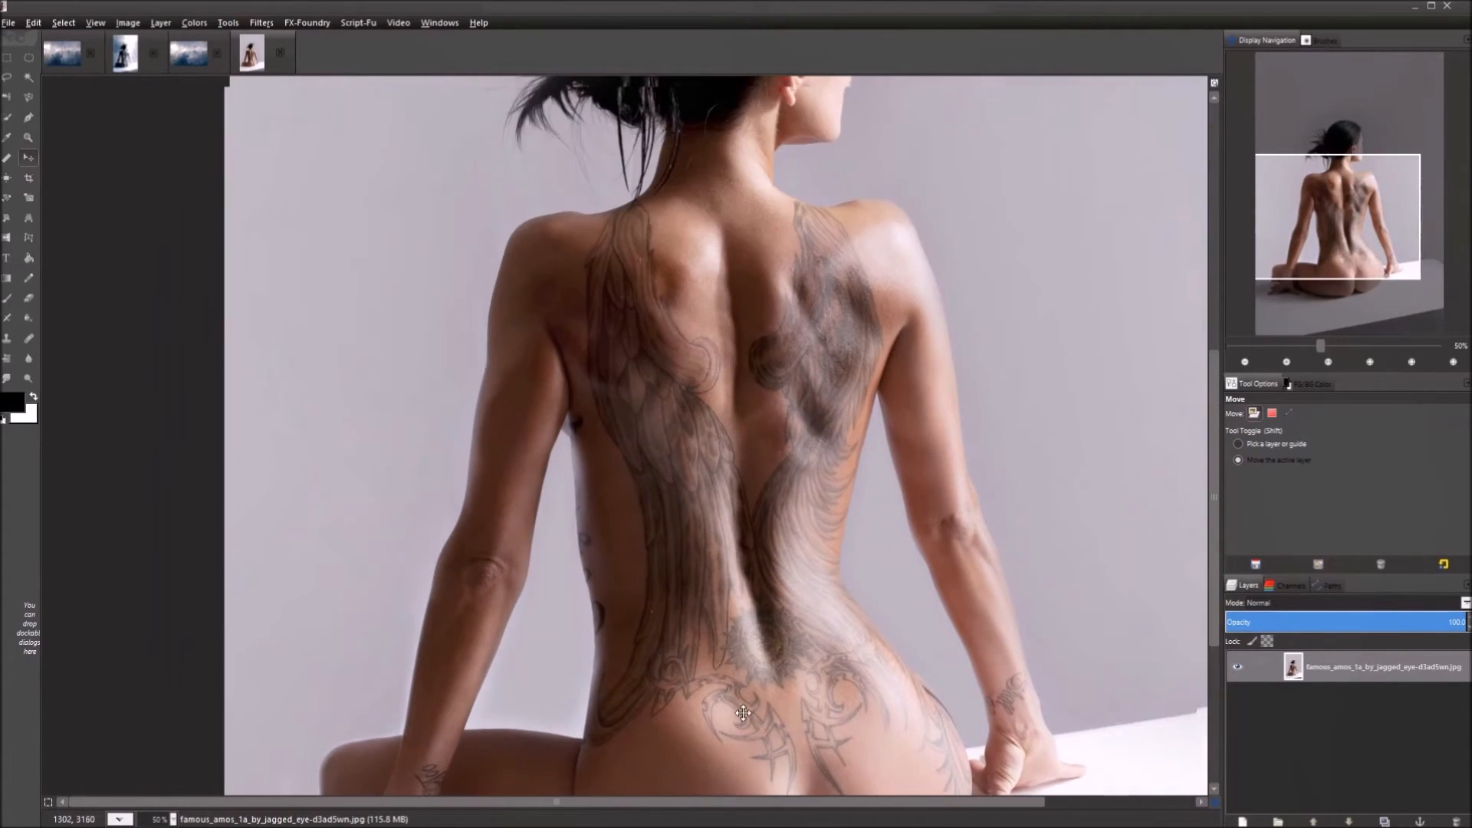
{"action": "left_click_drag", "start_coordinate": [720, 420], "coordinate": [675, 512]}
{"action": "left_click_drag", "start_coordinate": [805, 448], "coordinate": [653, 331]}
{"action": "left_click_drag", "start_coordinate": [767, 673], "coordinate": [756, 463]}
{"action": "mouse_move", "coordinate": [641, 701]}
{"action": "left_mouse_down"}
{"action": "mouse_move", "coordinate": [660, 515]}
{"action": "mouse_move", "coordinate": [770, 572]}
{"action": "mouse_move", "coordinate": [836, 697]}
{"action": "left_mouse_up"}
{"action": "mouse_move", "coordinate": [644, 337]}
{"action": "left_mouse_down"}
{"action": "mouse_move", "coordinate": [655, 532]}
{"action": "mouse_move", "coordinate": [683, 623]}
{"action": "left_mouse_up"}
{"action": "mouse_move", "coordinate": [756, 333]}
{"action": "left_mouse_down"}
{"action": "mouse_move", "coordinate": [752, 349]}
{"action": "mouse_move", "coordinate": [631, 364]}
{"action": "left_mouse_up"}
{"action": "mouse_move", "coordinate": [663, 644]}
{"action": "left_mouse_down"}
{"action": "mouse_move", "coordinate": [617, 550]}
{"action": "mouse_move", "coordinate": [632, 494]}
{"action": "left_mouse_up"}
{"action": "left_click_drag", "start_coordinate": [643, 610], "coordinate": [644, 339]}
{"action": "left_click_drag", "start_coordinate": [652, 269], "coordinate": [653, 634]}
{"action": "left_click_drag", "start_coordinate": [726, 362], "coordinate": [690, 603]}
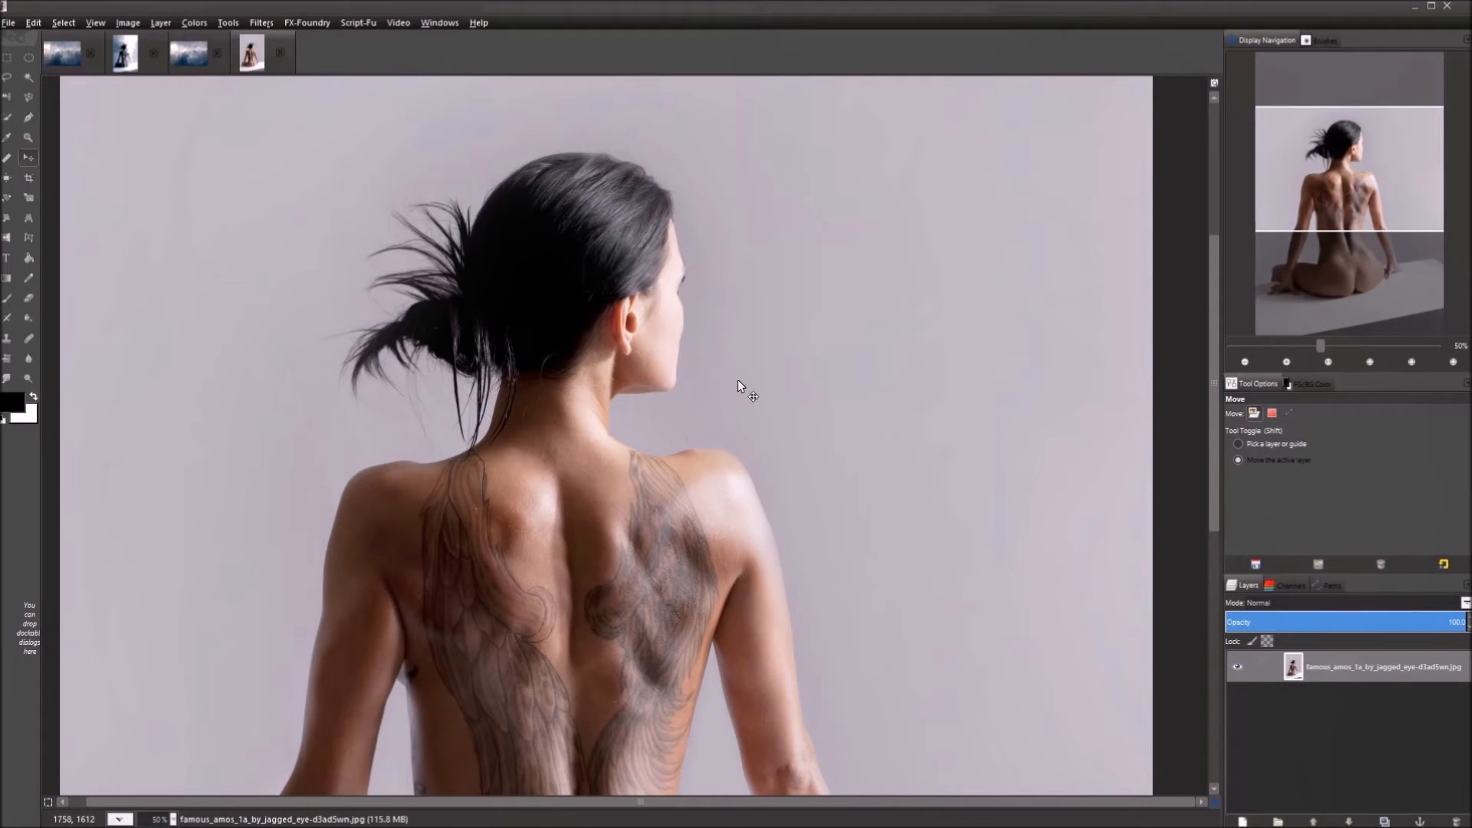
{"action": "scroll", "coordinate": [742, 374], "scroll_direction": "down", "scroll_amount": 4}
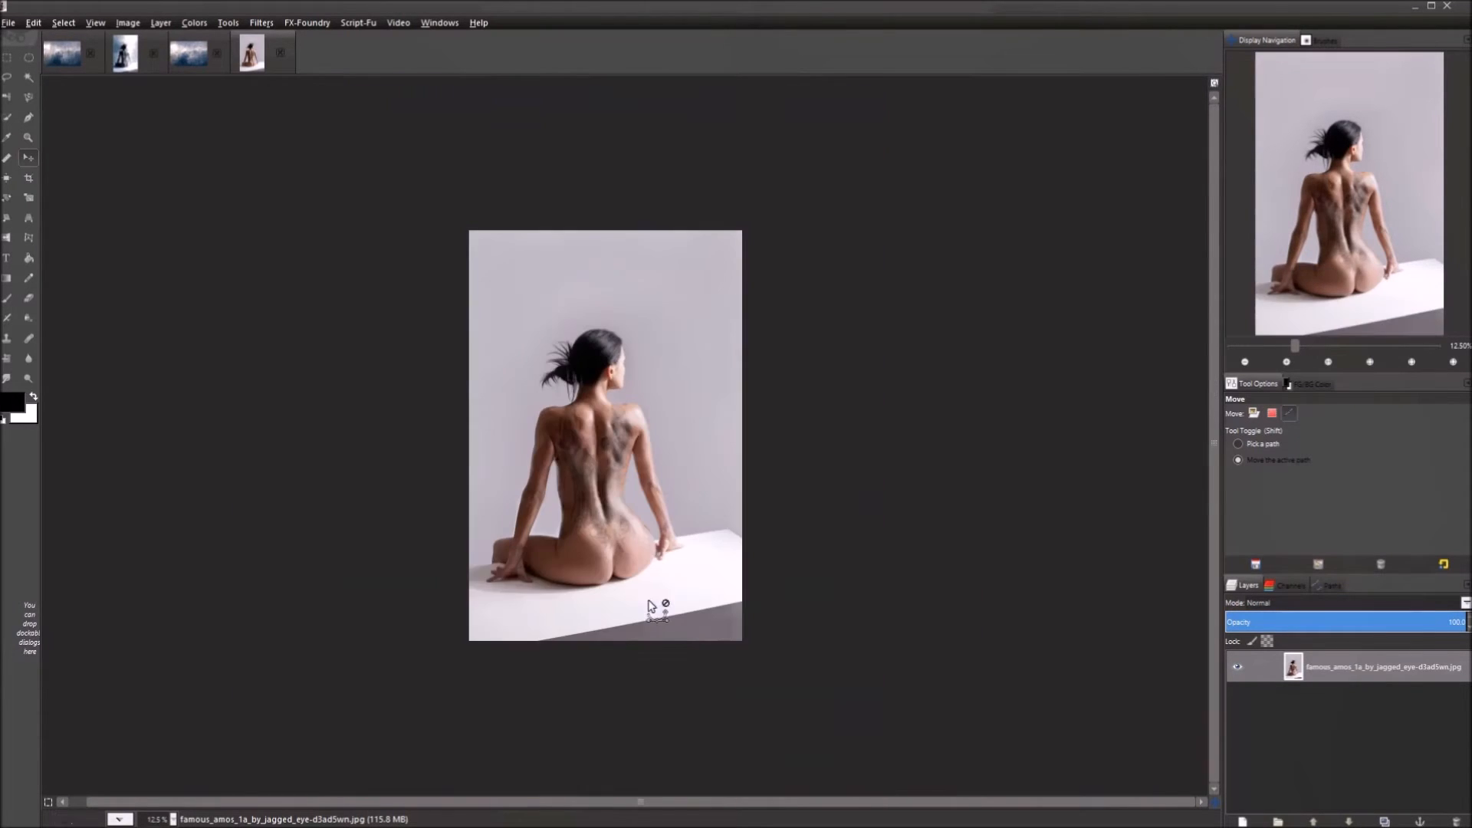
{"action": "scroll", "coordinate": [641, 601], "scroll_direction": "up", "scroll_amount": 1}
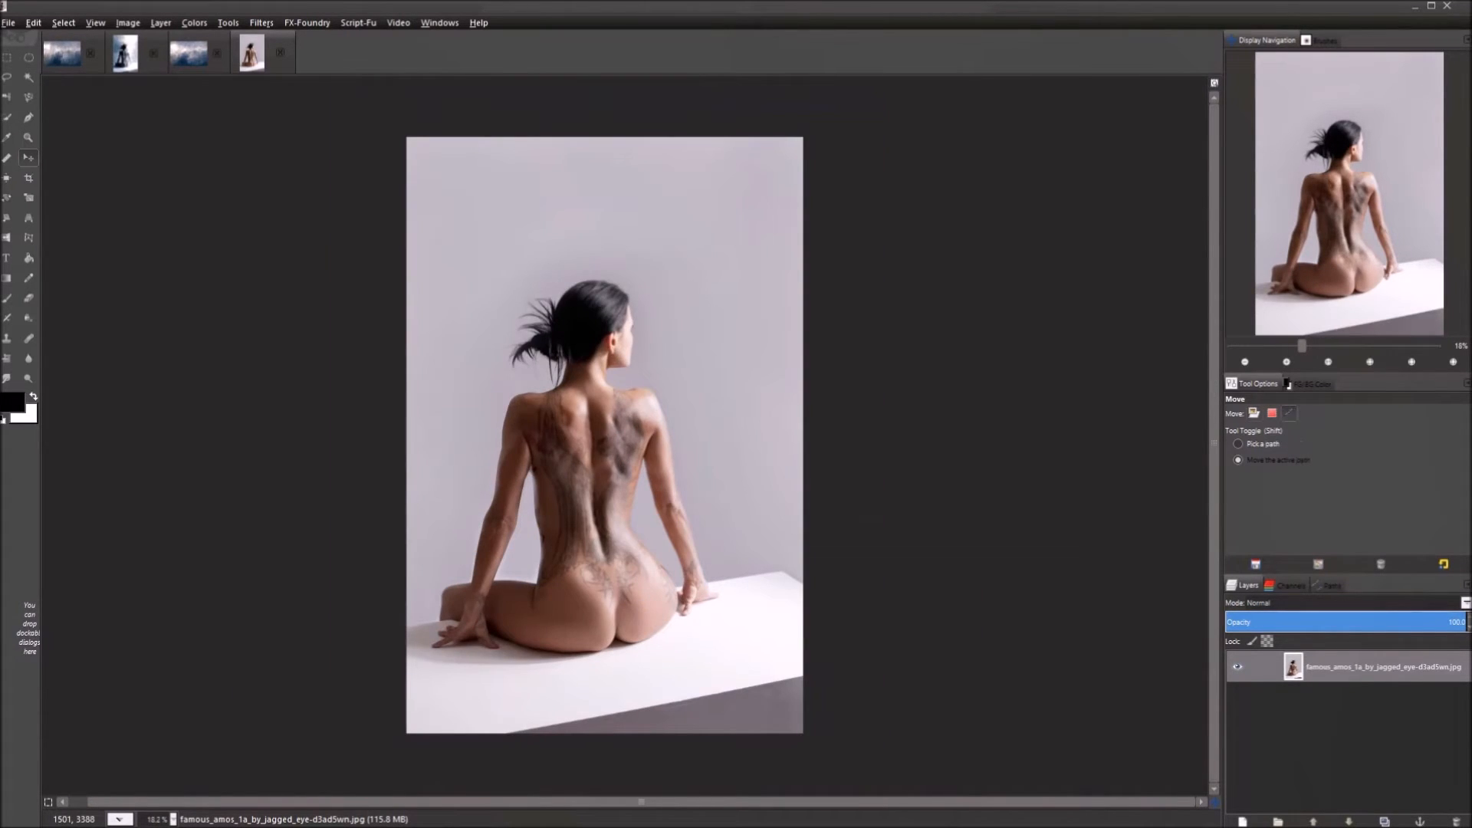
{"action": "scroll", "coordinate": [618, 612], "scroll_direction": "up", "scroll_amount": 2}
{"action": "scroll", "coordinate": [618, 614], "scroll_direction": "up", "scroll_amount": 1}
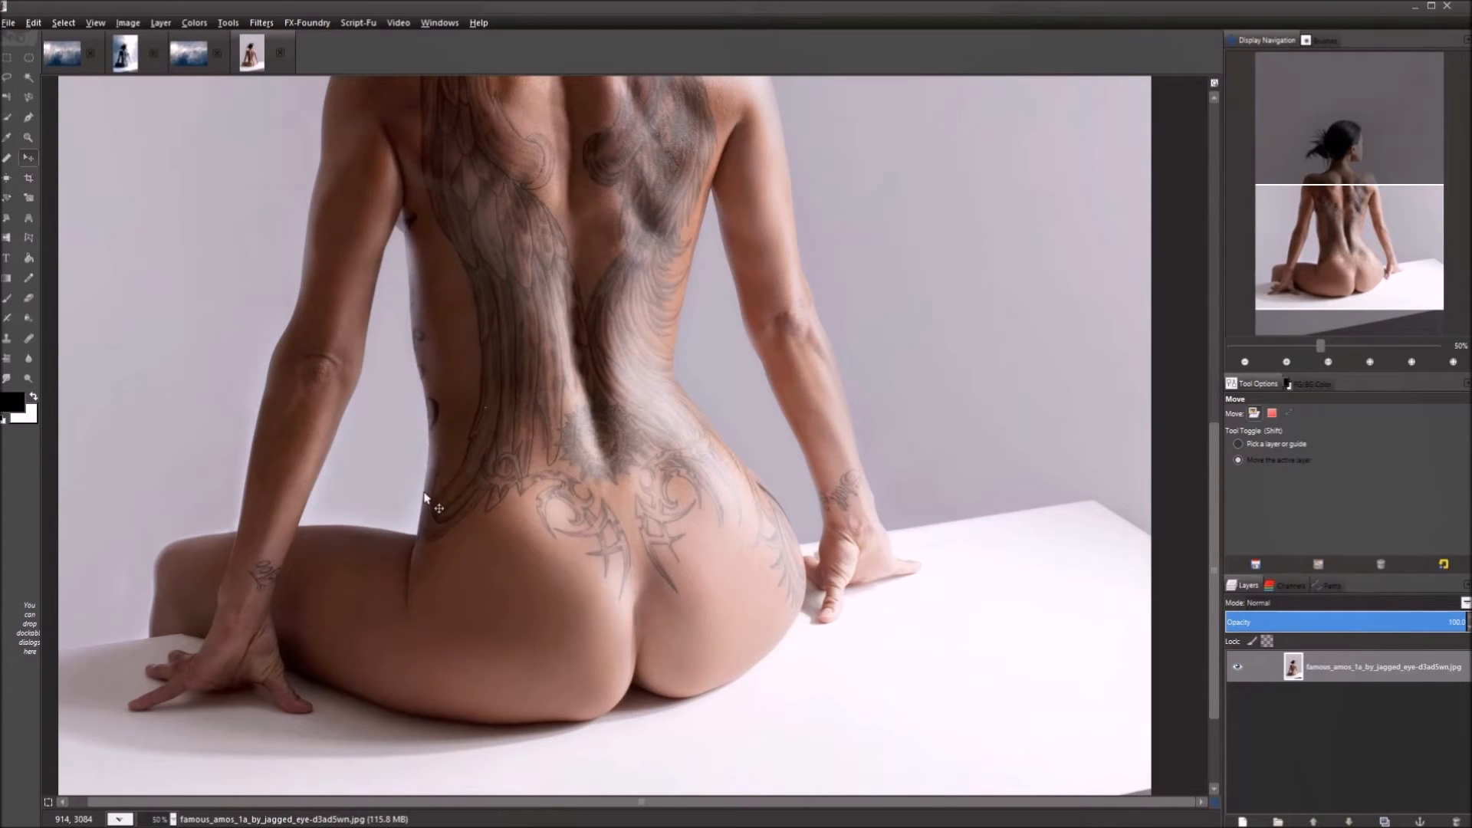
{"action": "left_click_drag", "start_coordinate": [503, 328], "coordinate": [590, 659]}
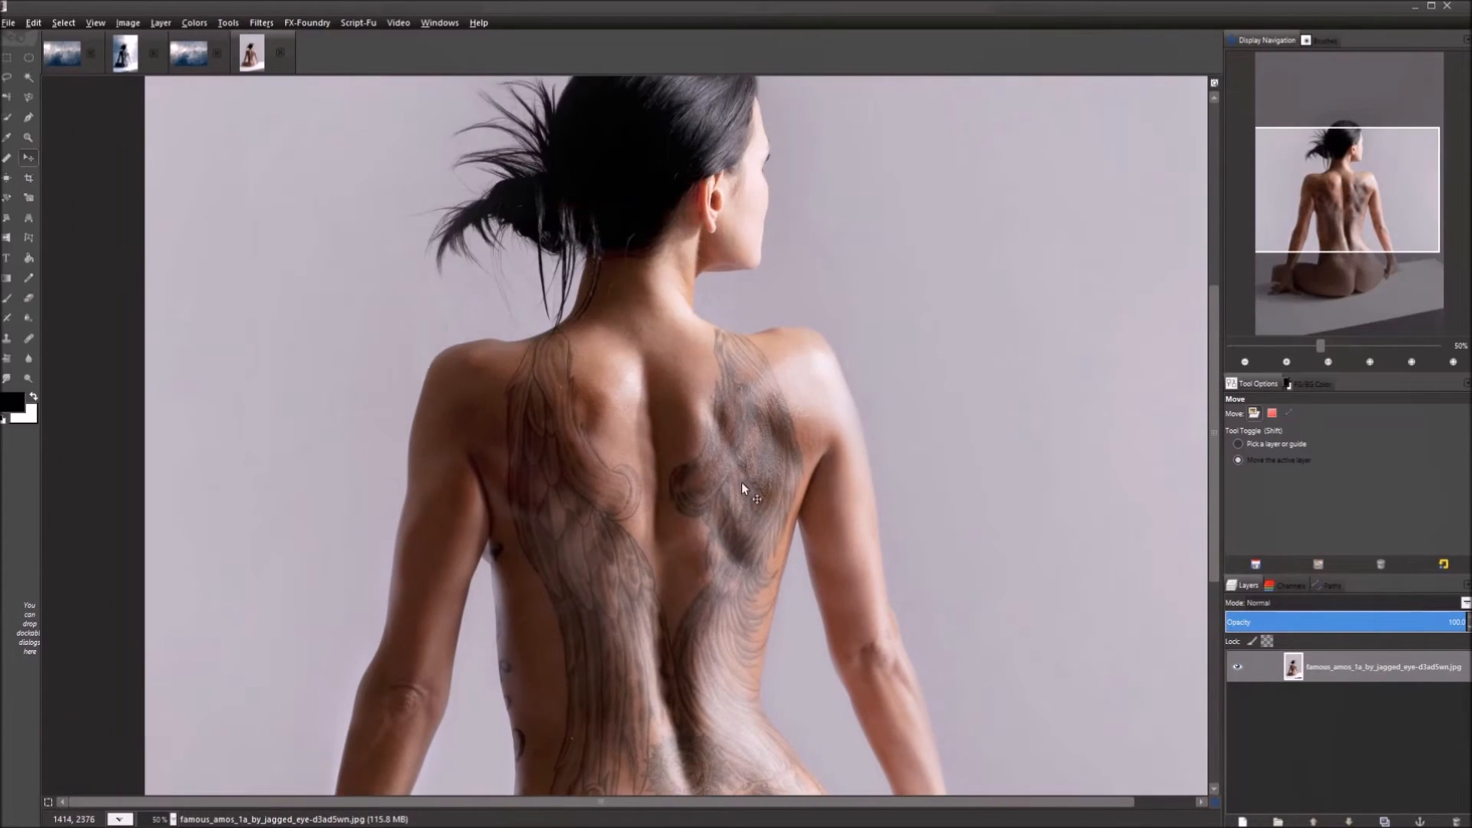
{"action": "left_click_drag", "start_coordinate": [700, 458], "coordinate": [672, 372]}
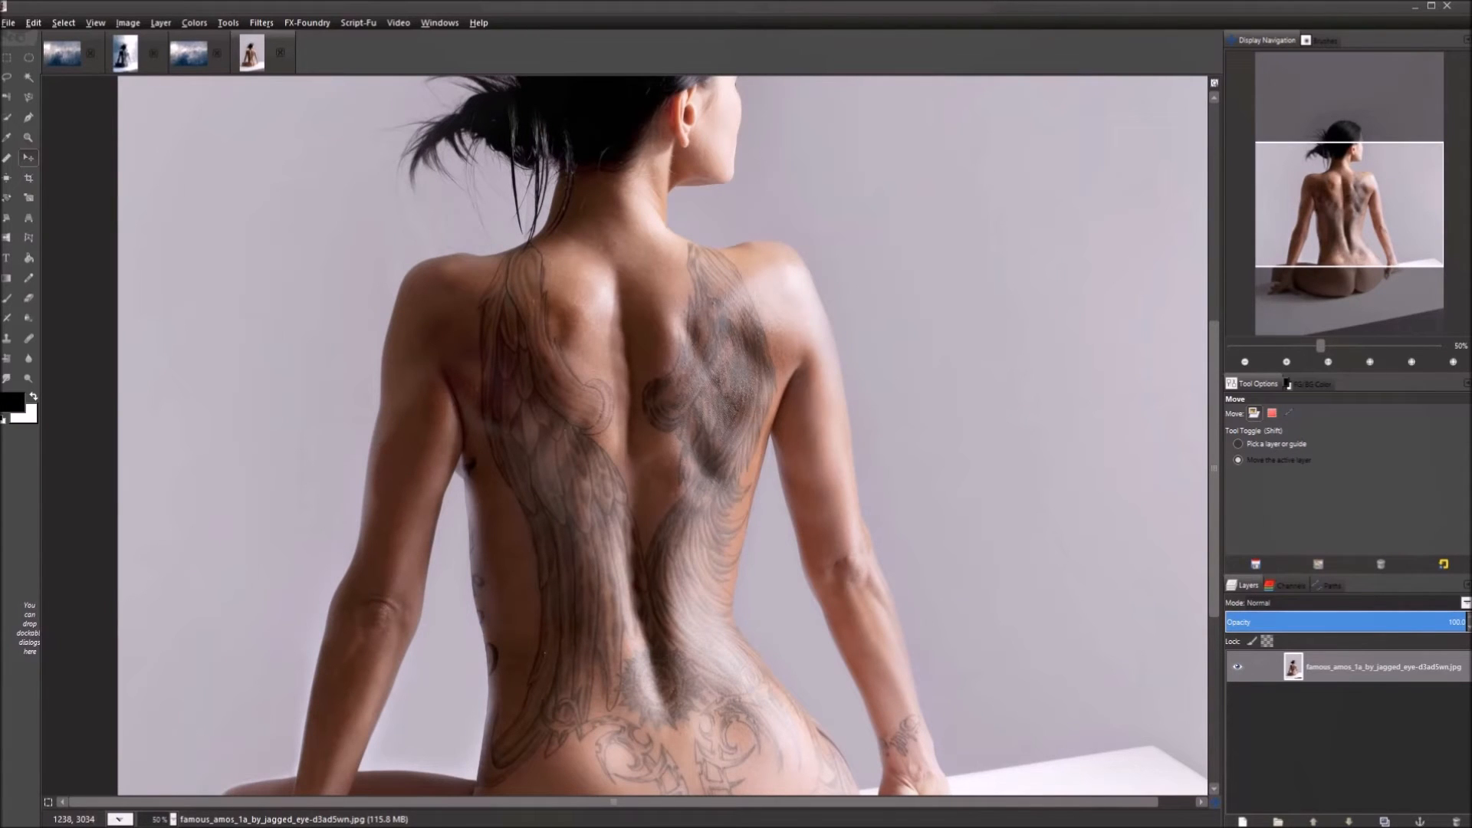
{"action": "left_click_drag", "start_coordinate": [651, 681], "coordinate": [565, 382]}
{"action": "left_click_drag", "start_coordinate": [601, 634], "coordinate": [832, 266]}
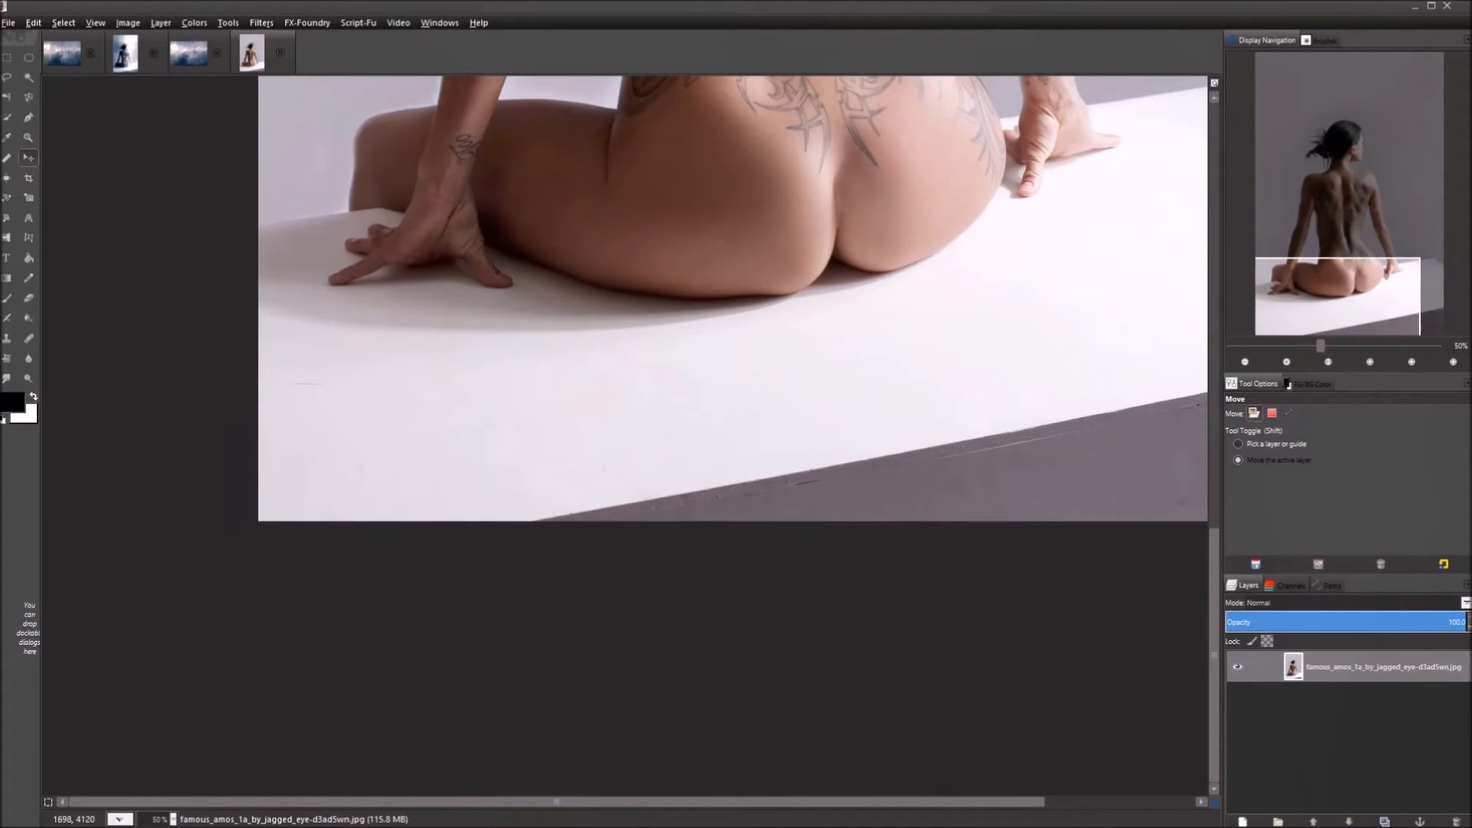
{"action": "left_click_drag", "start_coordinate": [921, 474], "coordinate": [384, 653]}
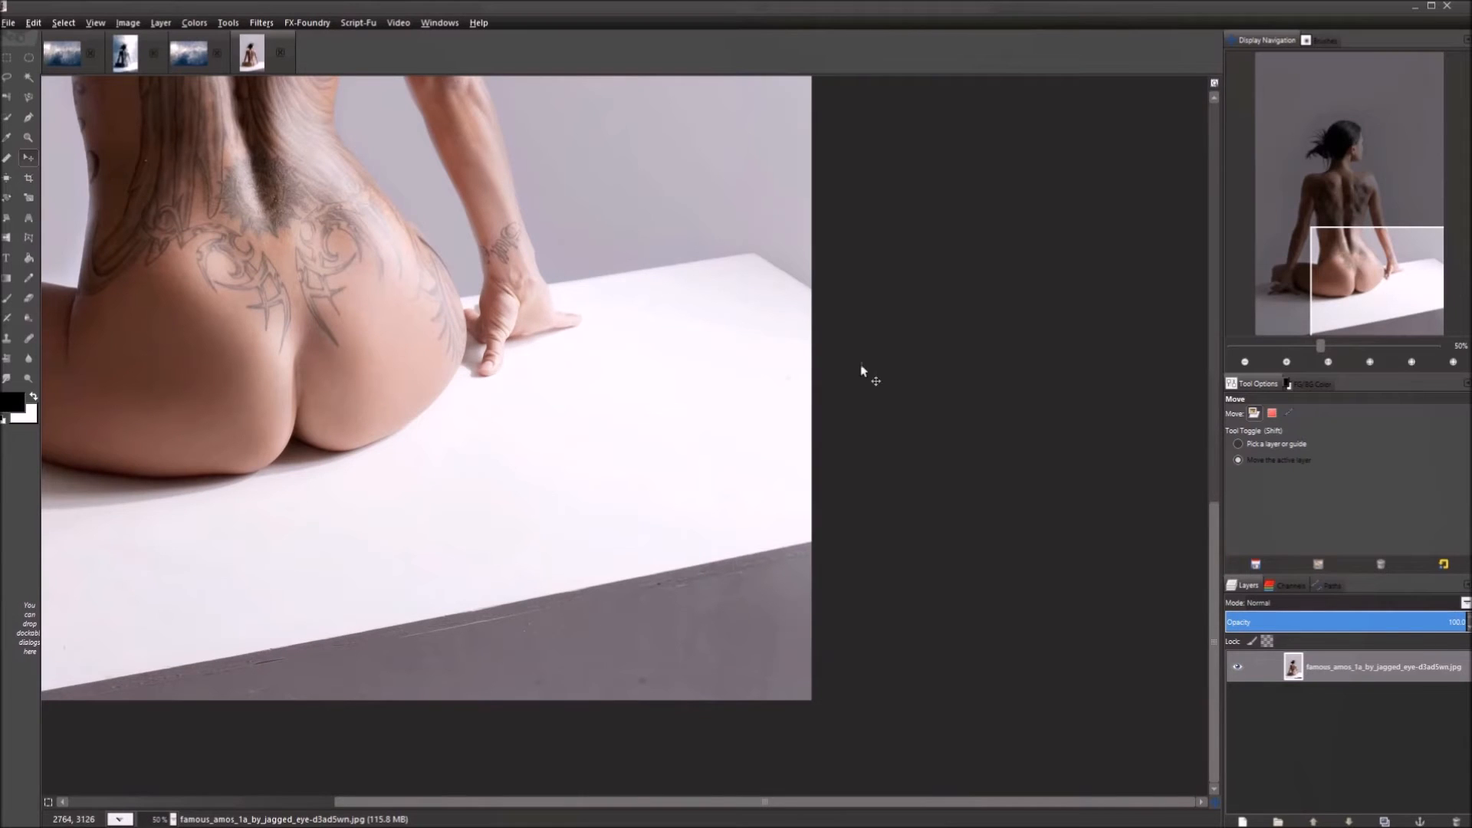
{"action": "left_click_drag", "start_coordinate": [330, 207], "coordinate": [538, 619]}
{"action": "left_click_drag", "start_coordinate": [460, 456], "coordinate": [698, 373]}
{"action": "left_click_drag", "start_coordinate": [447, 416], "coordinate": [527, 311]}
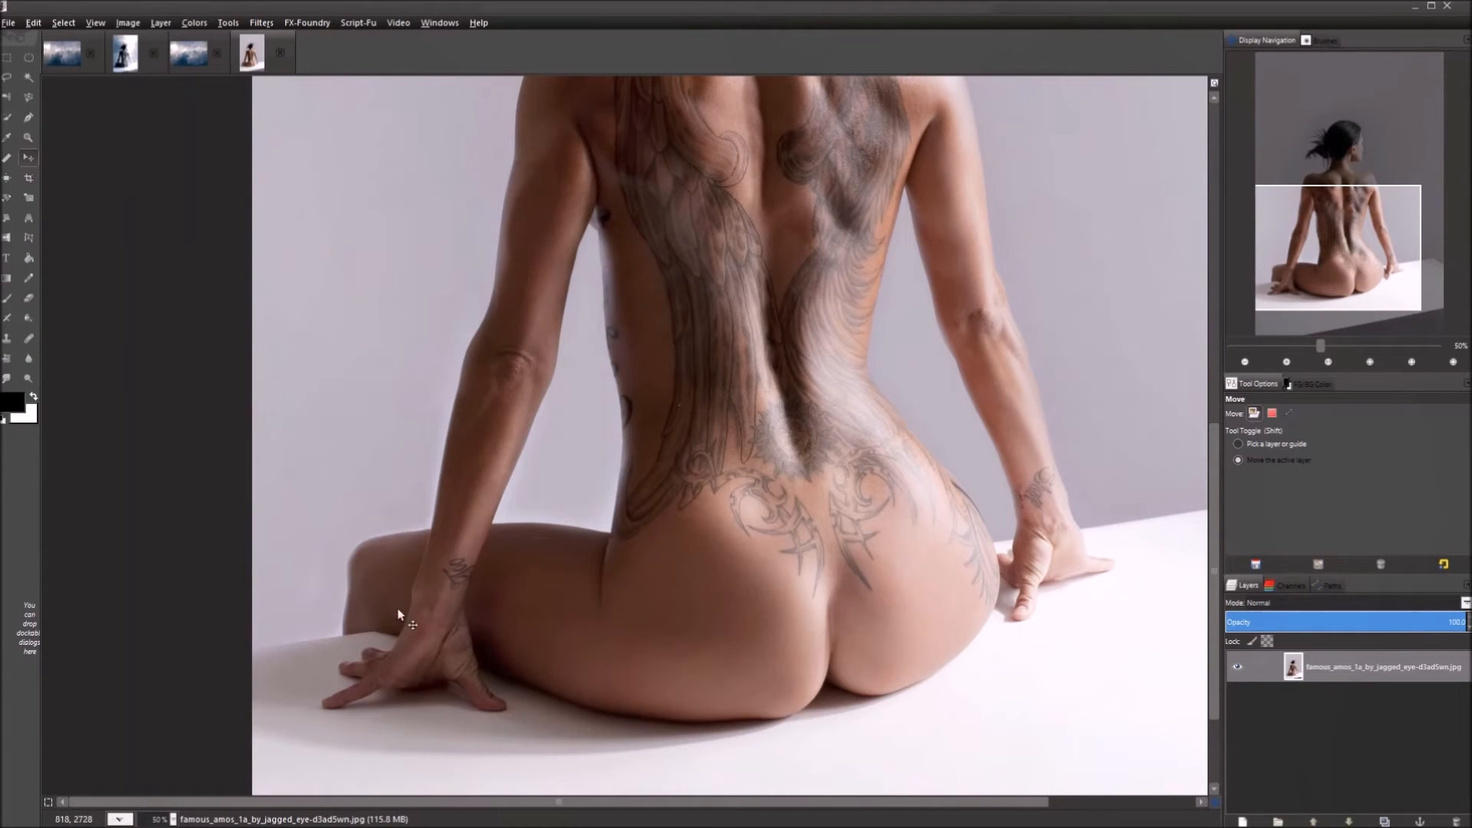
{"action": "left_click_drag", "start_coordinate": [1027, 611], "coordinate": [969, 736]}
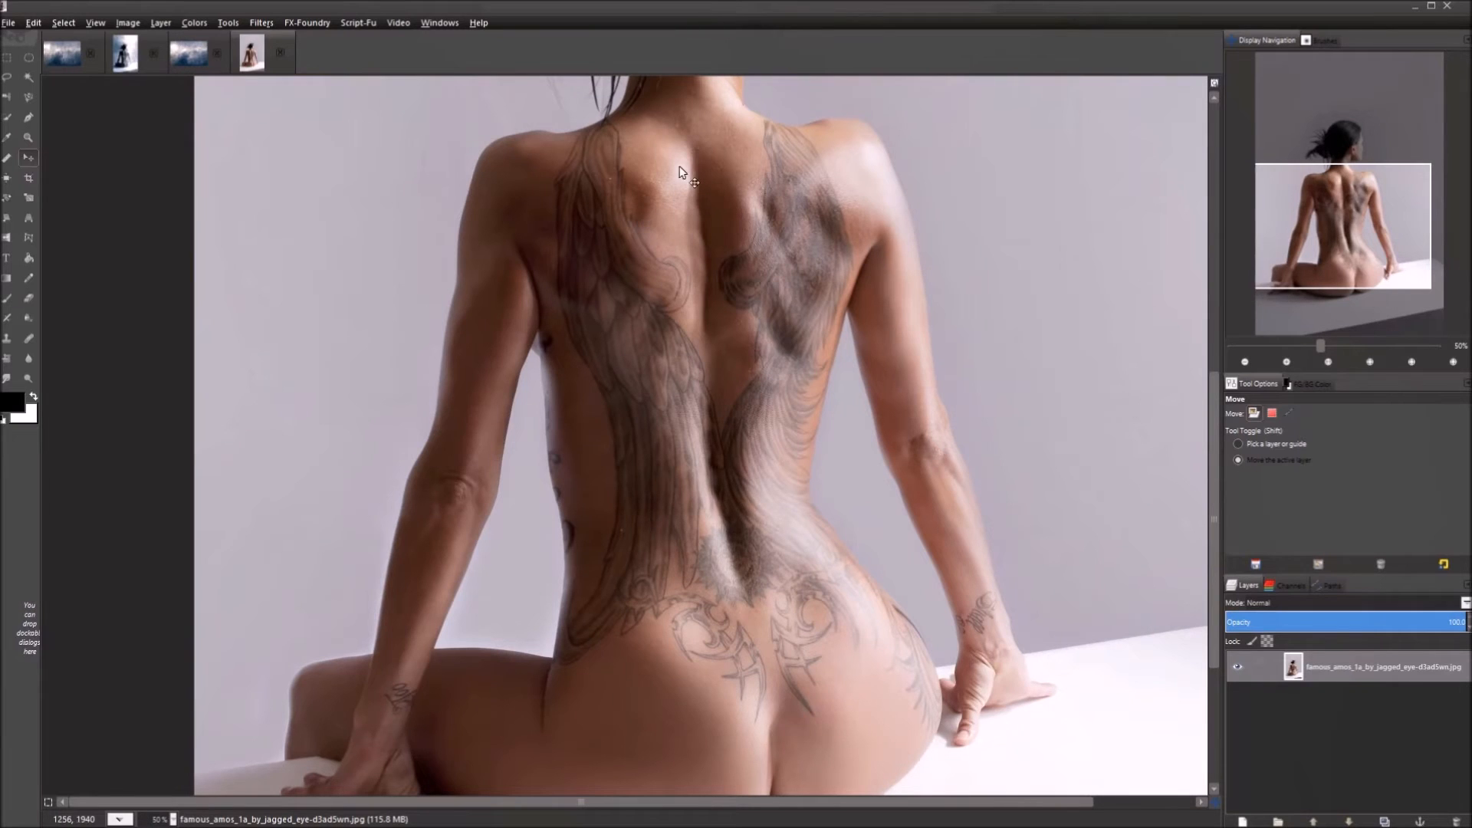
{"action": "left_click_drag", "start_coordinate": [758, 317], "coordinate": [635, 450]}
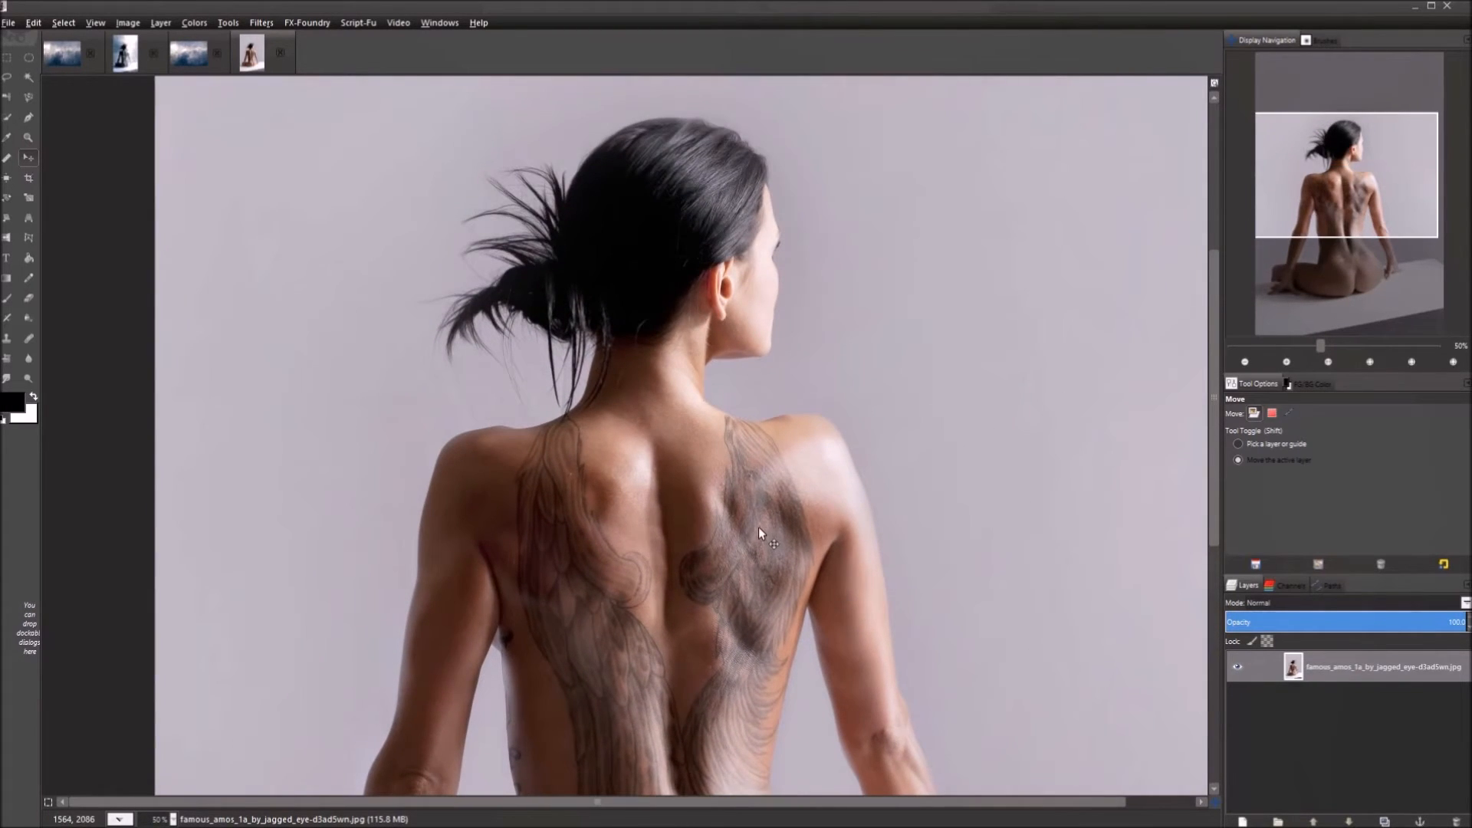
{"action": "scroll", "coordinate": [758, 527], "scroll_direction": "down", "scroll_amount": 2}
{"action": "scroll", "coordinate": [755, 524], "scroll_direction": "up", "scroll_amount": 7}
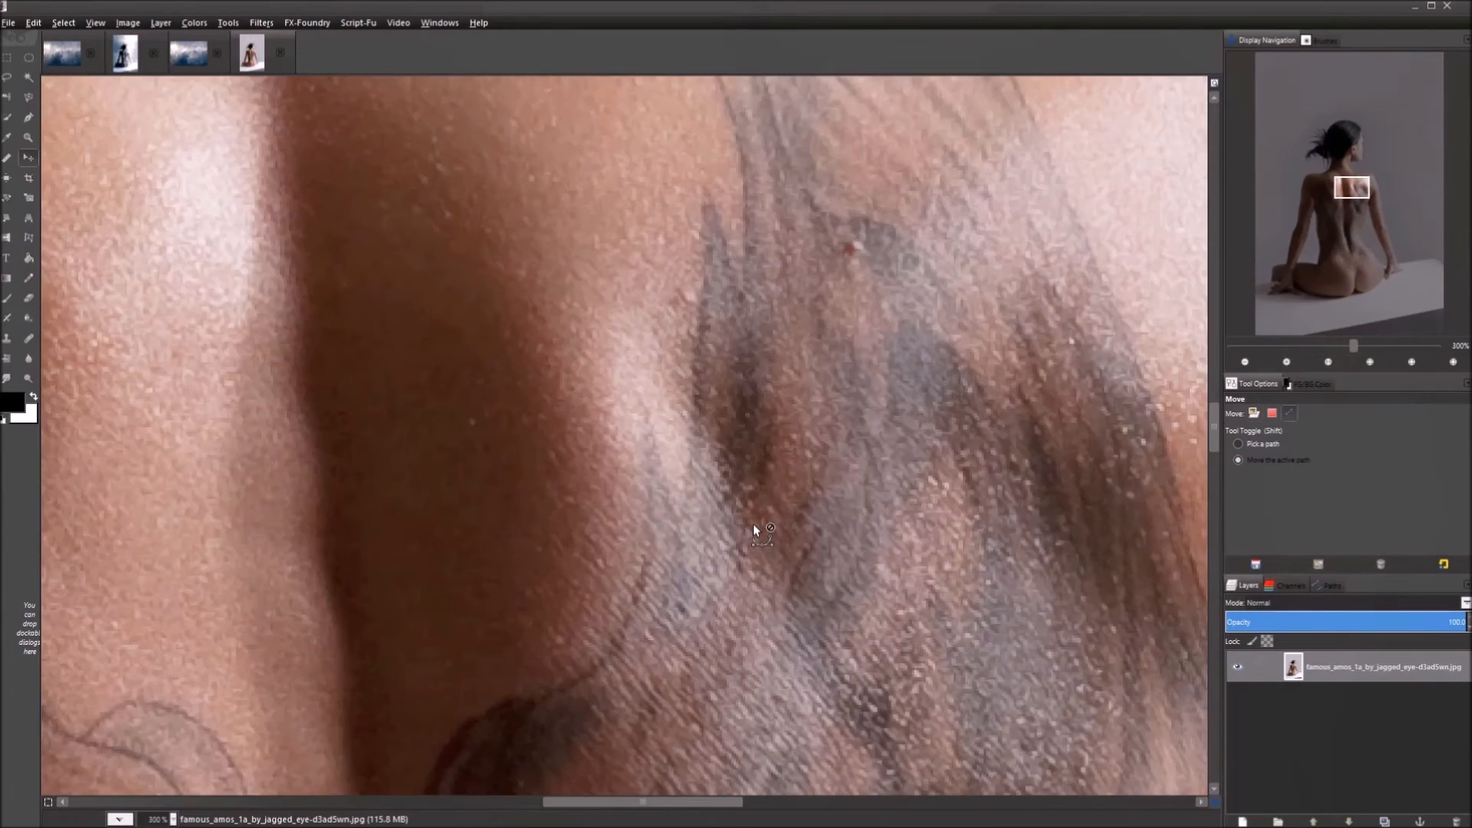
{"action": "scroll", "coordinate": [754, 528], "scroll_direction": "up", "scroll_amount": 1}
{"action": "scroll", "coordinate": [753, 523], "scroll_direction": "down", "scroll_amount": 2}
{"action": "scroll", "coordinate": [753, 523], "scroll_direction": "up", "scroll_amount": 2}
{"action": "scroll", "coordinate": [753, 523], "scroll_direction": "down", "scroll_amount": 3}
{"action": "scroll", "coordinate": [753, 523], "scroll_direction": "up", "scroll_amount": 8}
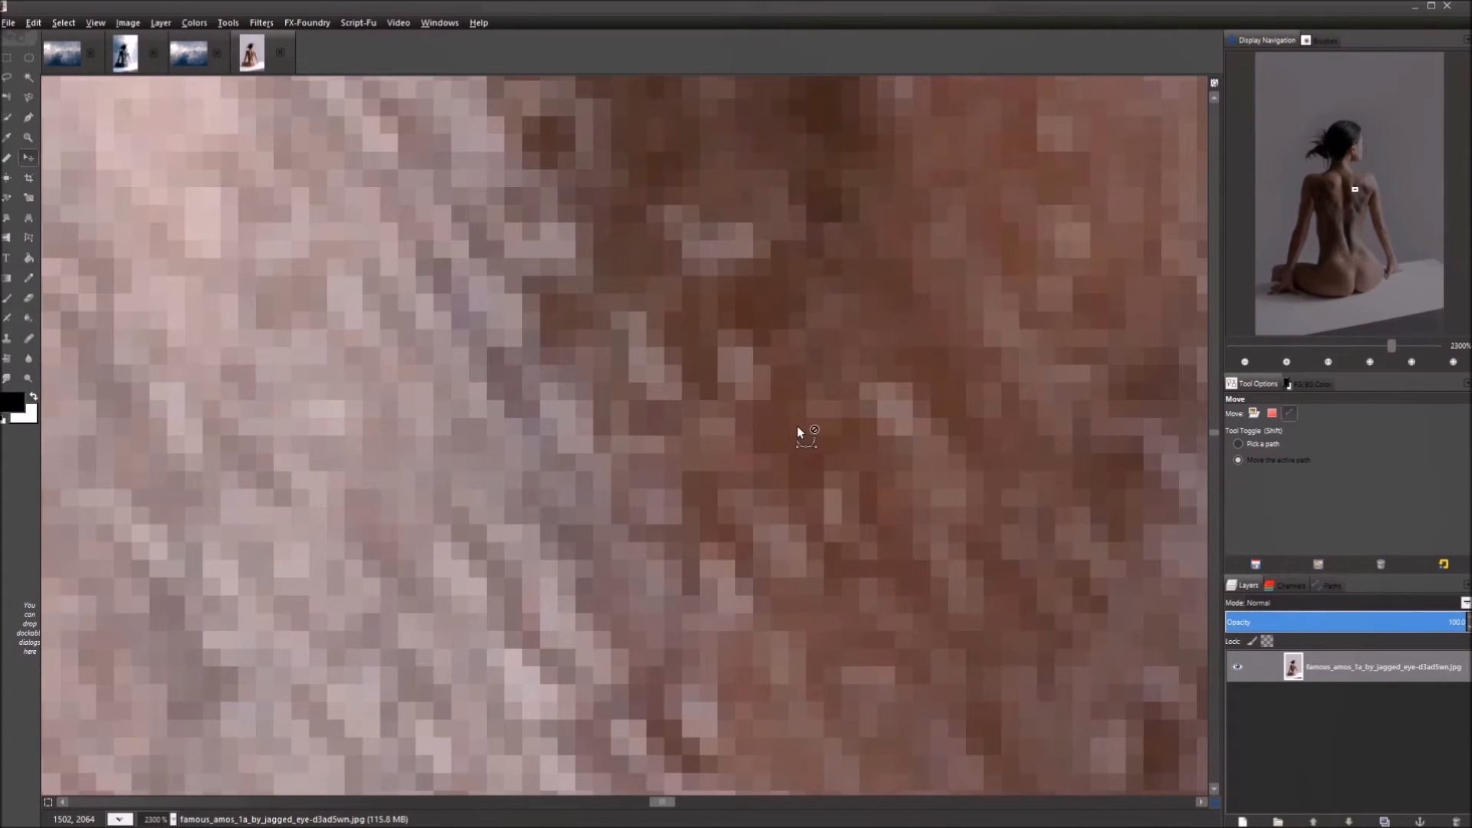
{"action": "scroll", "coordinate": [798, 428], "scroll_direction": "down", "scroll_amount": 6}
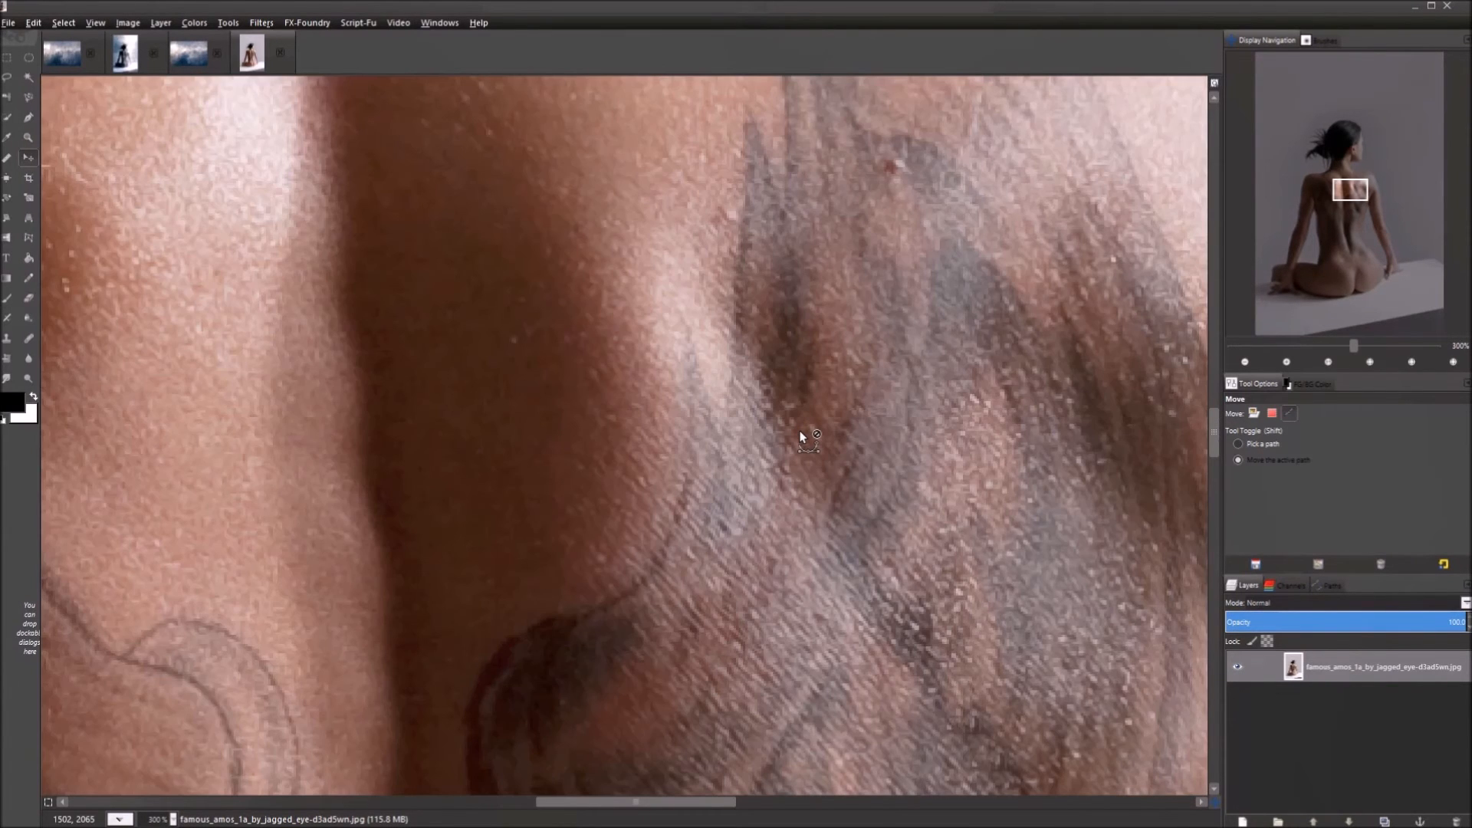
{"action": "scroll", "coordinate": [578, 407], "scroll_direction": "down", "scroll_amount": 4}
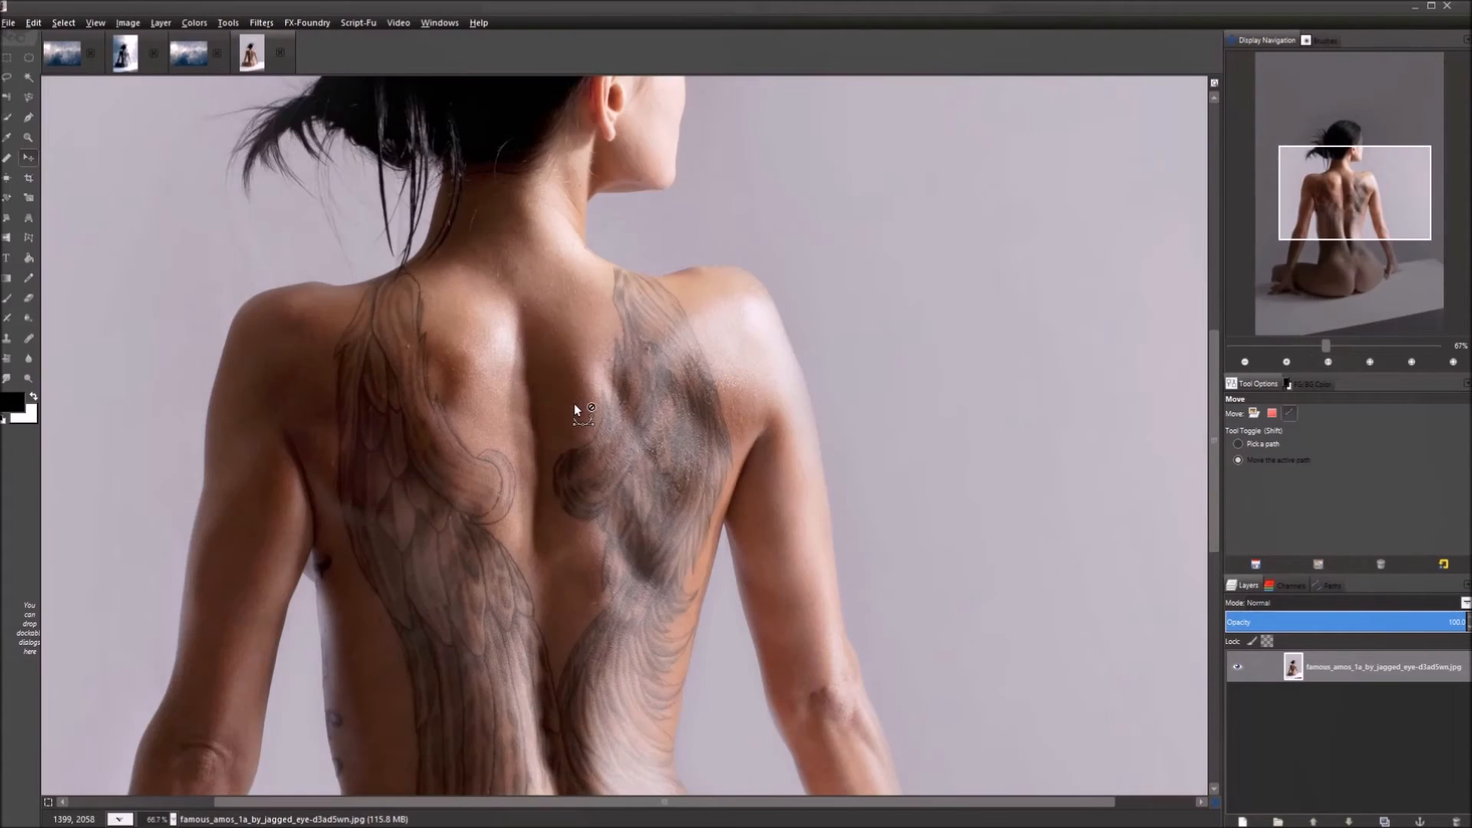
{"action": "scroll", "coordinate": [576, 409], "scroll_direction": "down", "scroll_amount": 3}
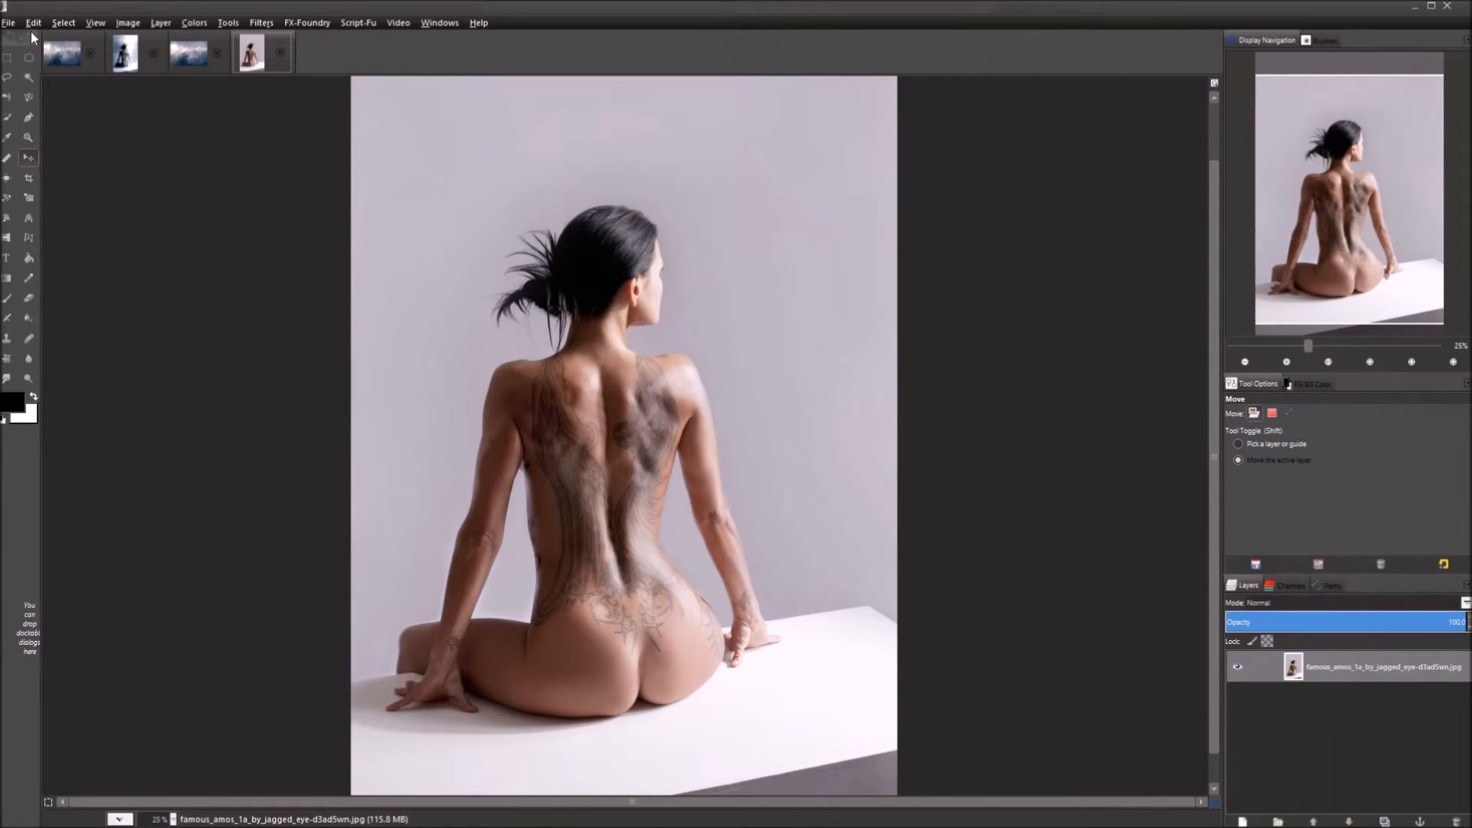
{"action": "left_click", "coordinate": [1395, 670]}
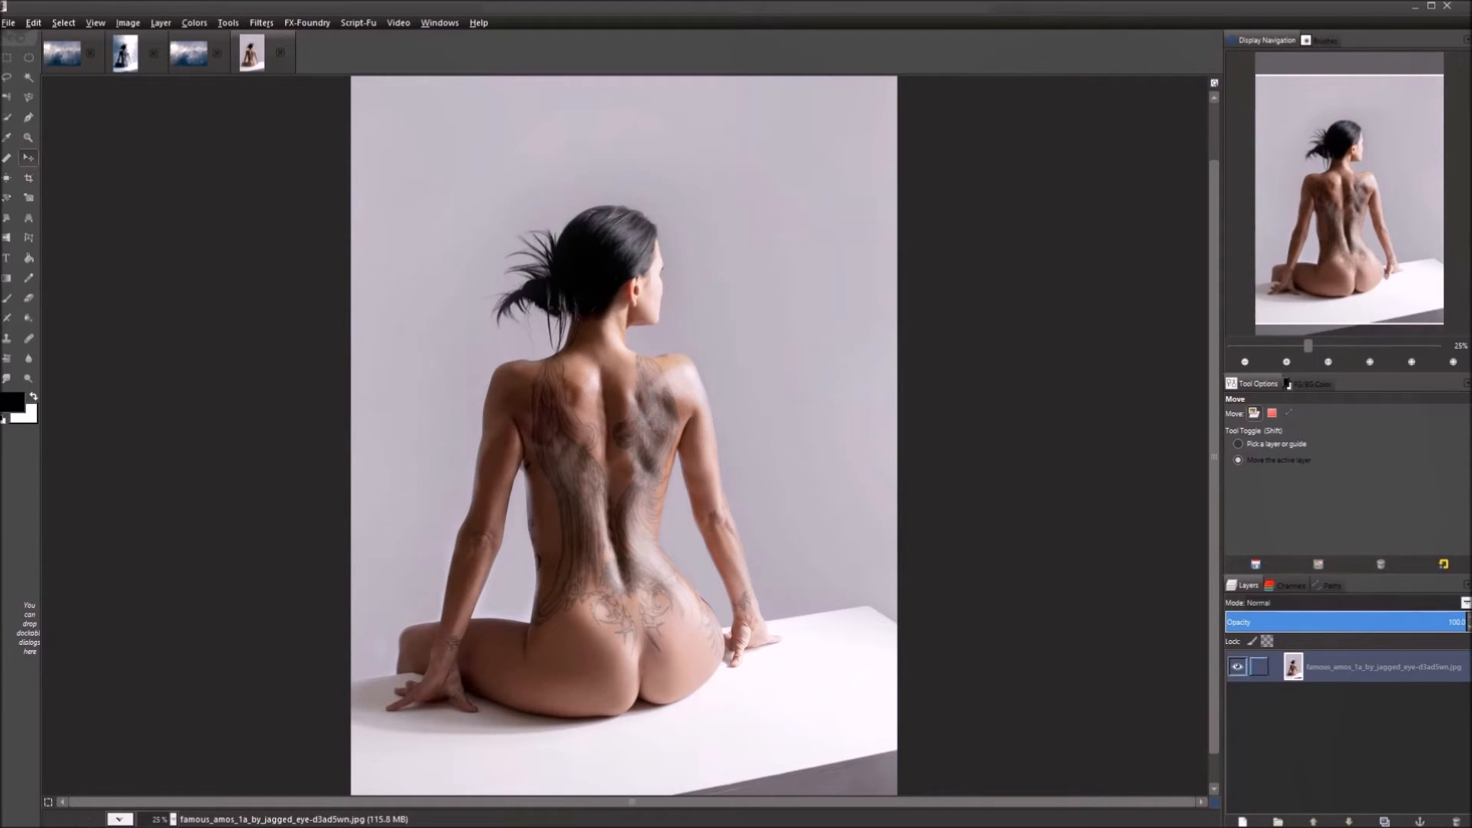
{"action": "left_click", "coordinate": [262, 22]}
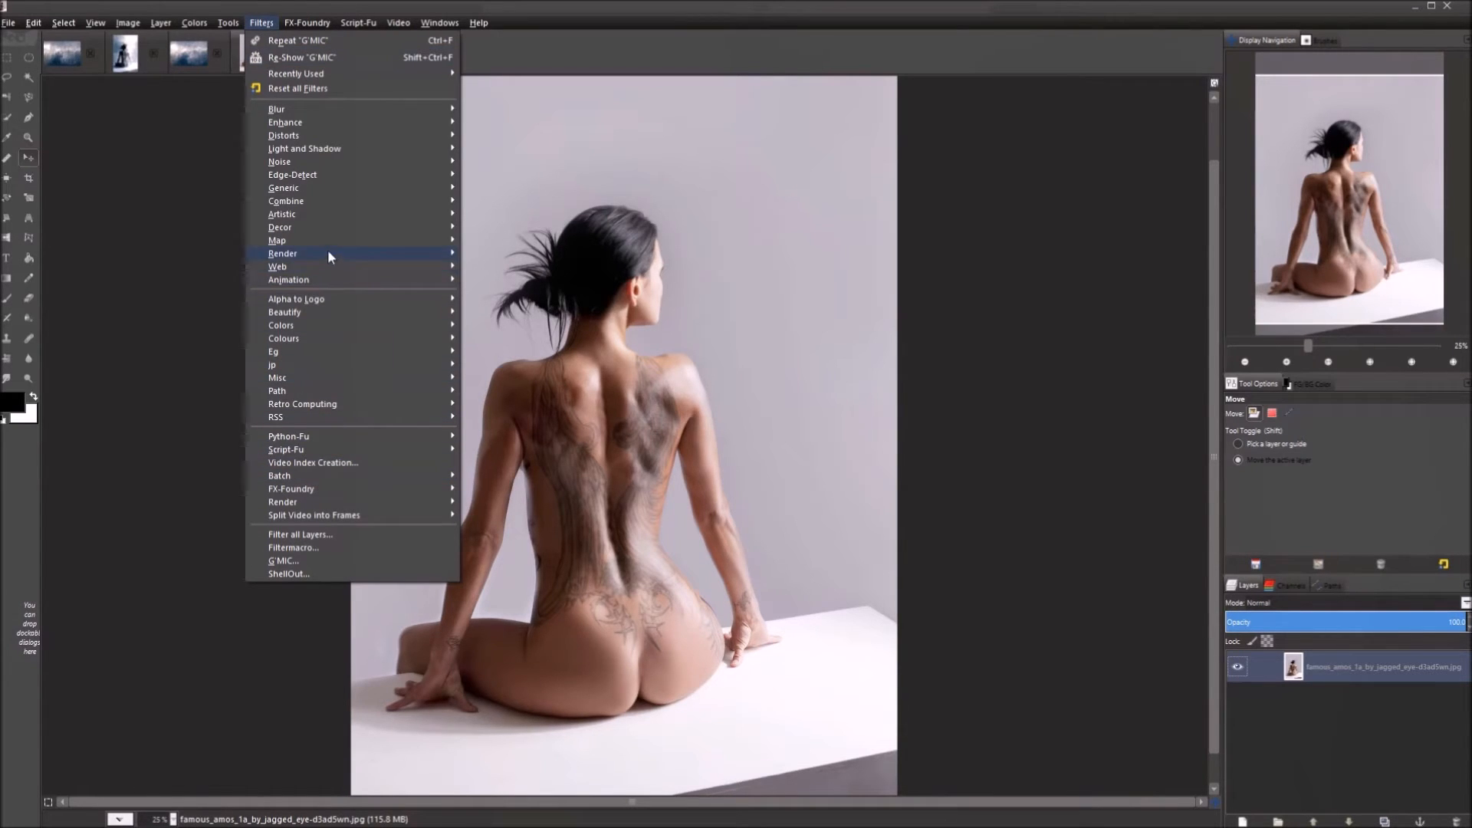
{"action": "left_click", "coordinate": [310, 561]}
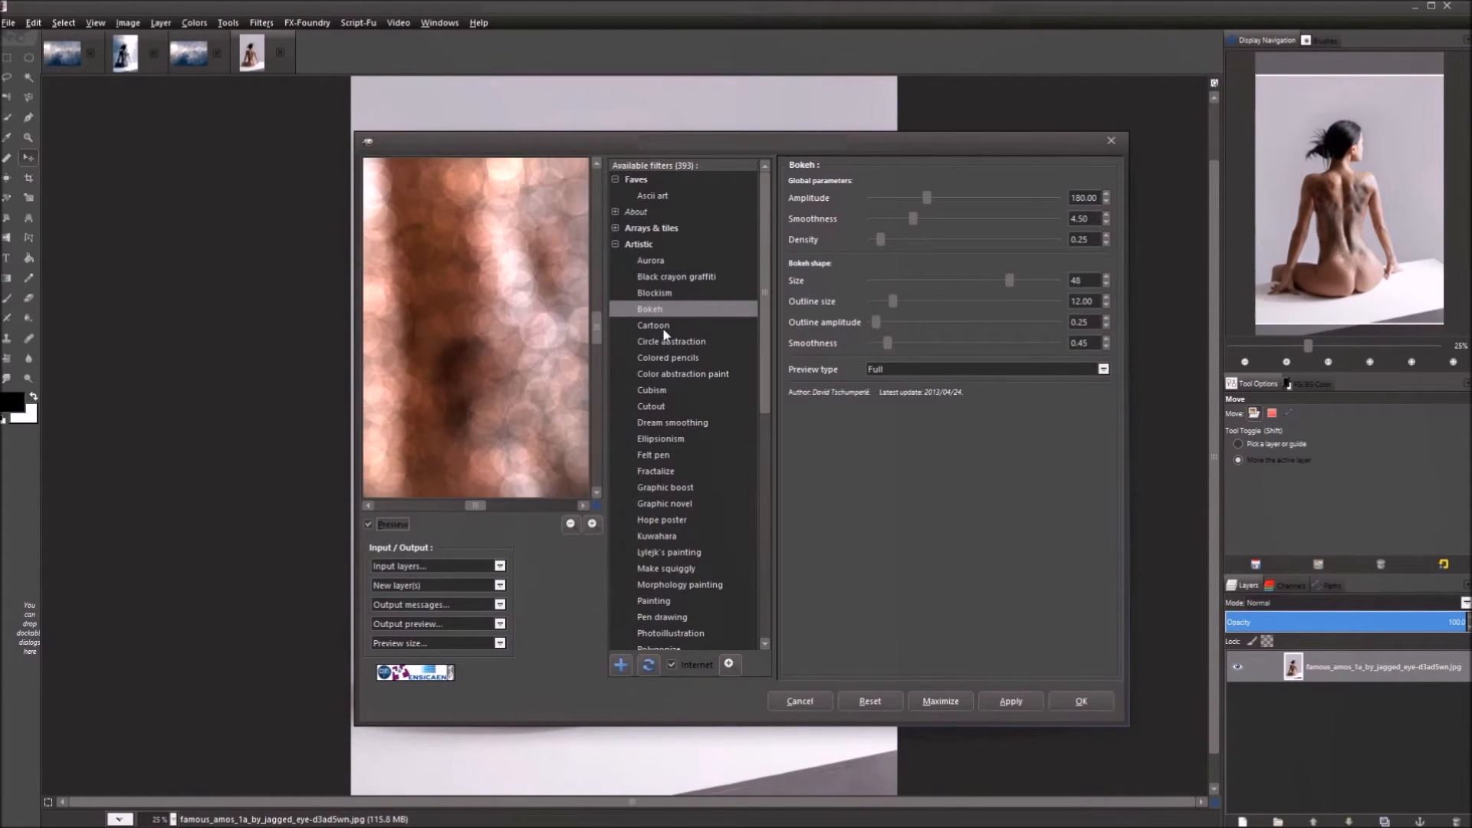
{"action": "left_click", "coordinate": [660, 327]}
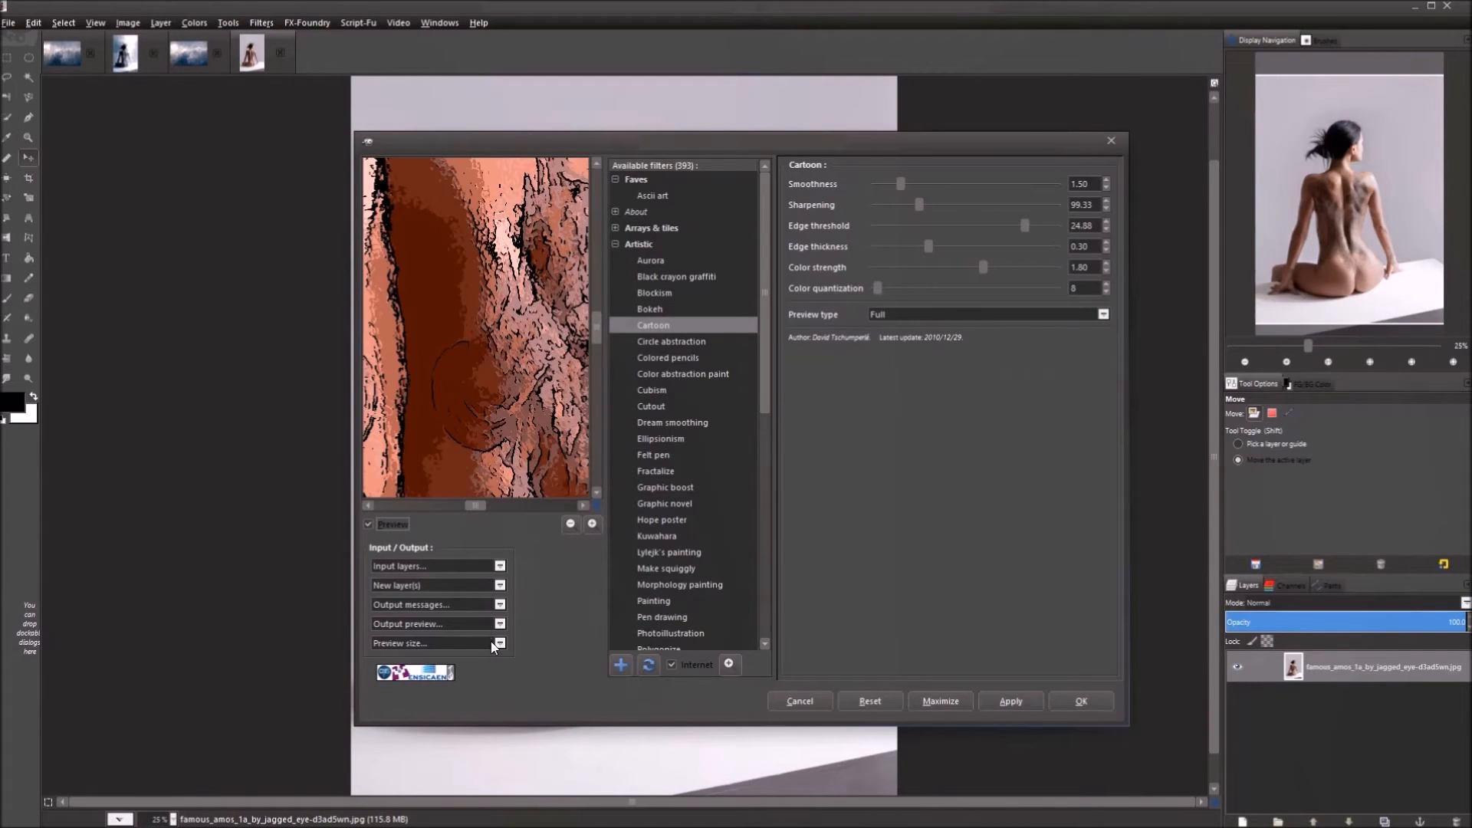
{"action": "left_click", "coordinate": [571, 525]}
{"action": "left_click", "coordinate": [571, 524]}
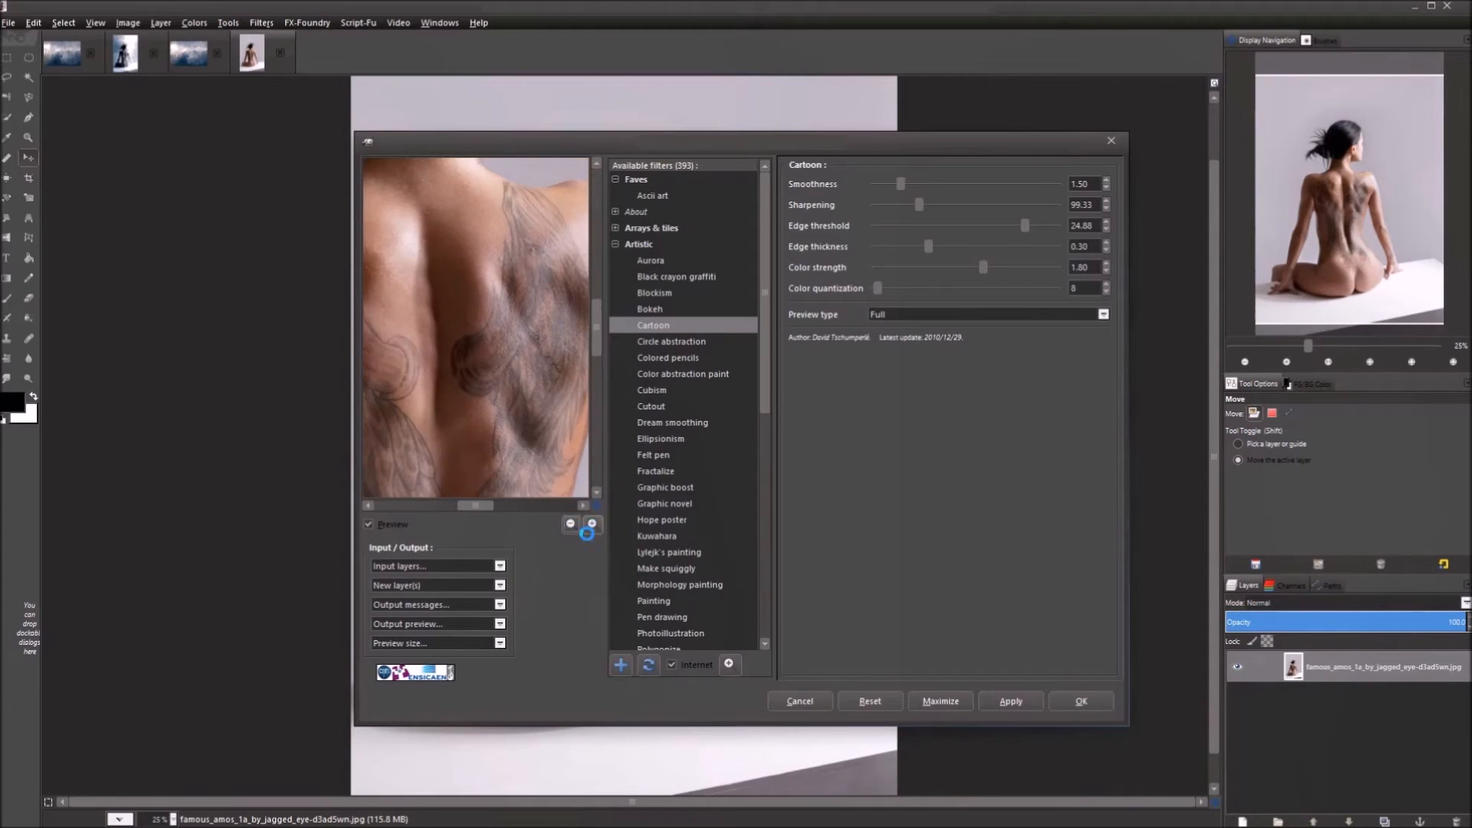
{"action": "left_click", "coordinate": [577, 526]}
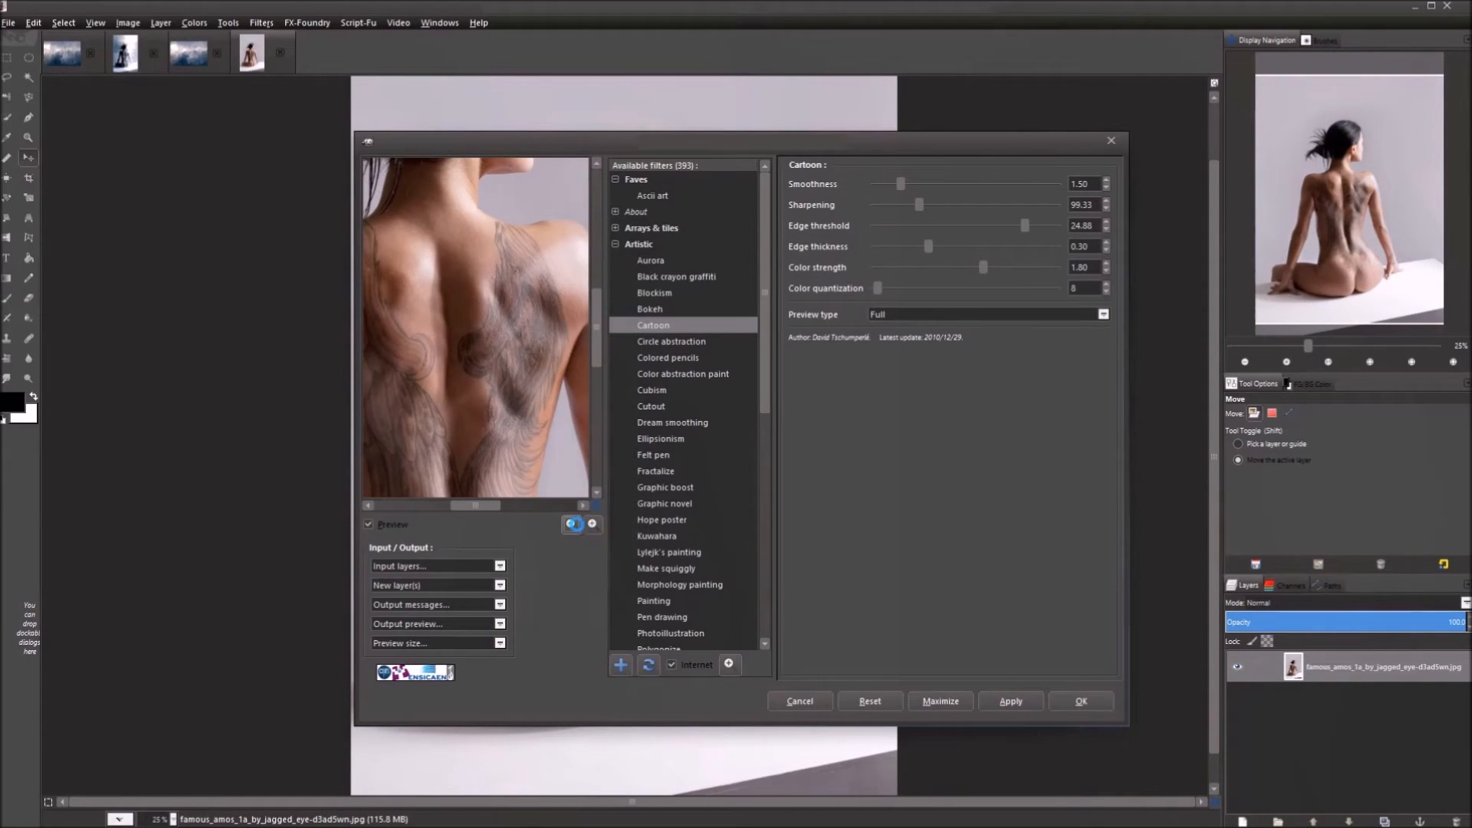
{"action": "left_click", "coordinate": [572, 525]}
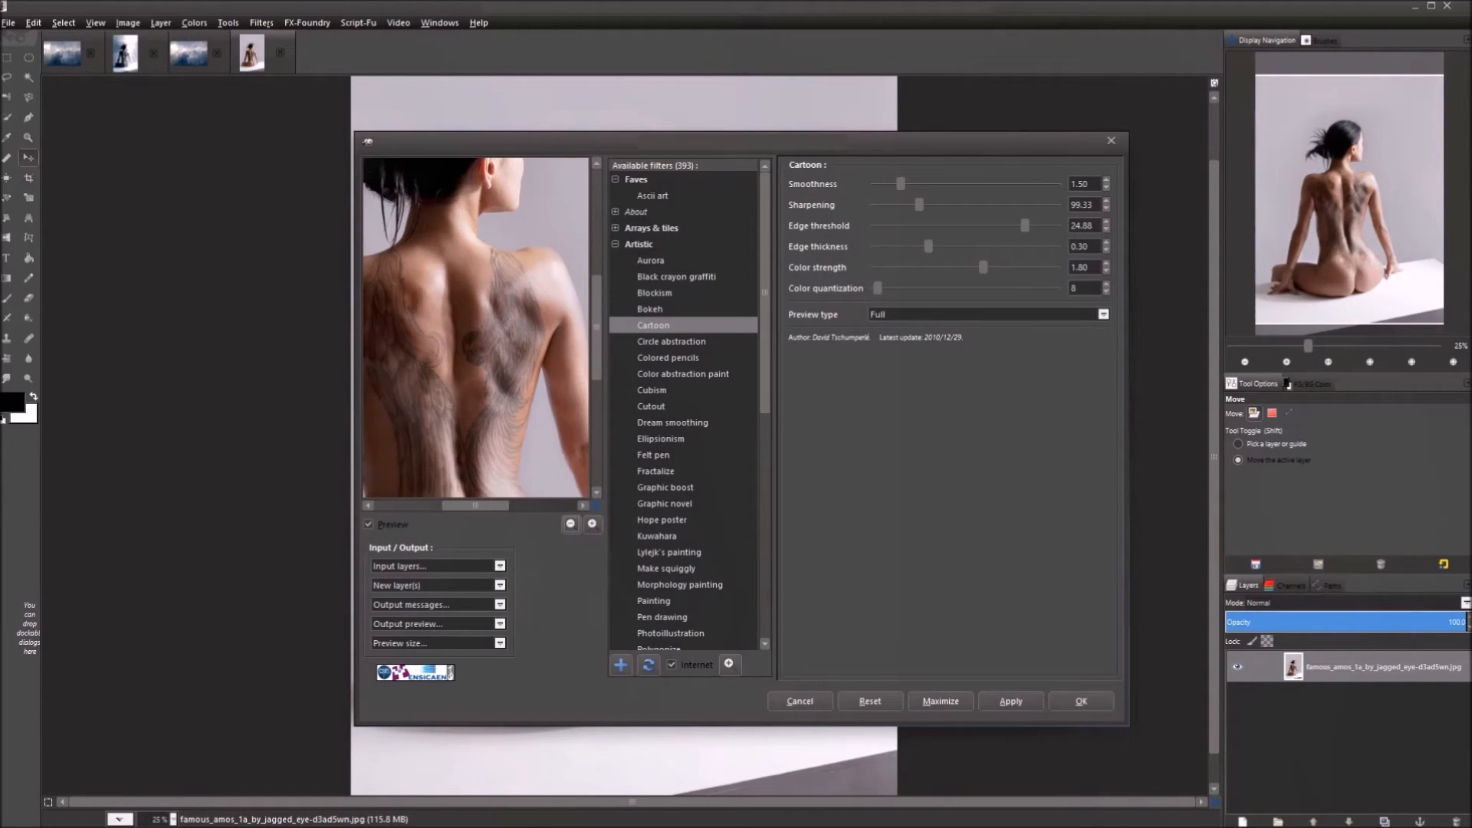
{"action": "left_click", "coordinate": [571, 525]}
{"action": "left_click", "coordinate": [571, 525]}
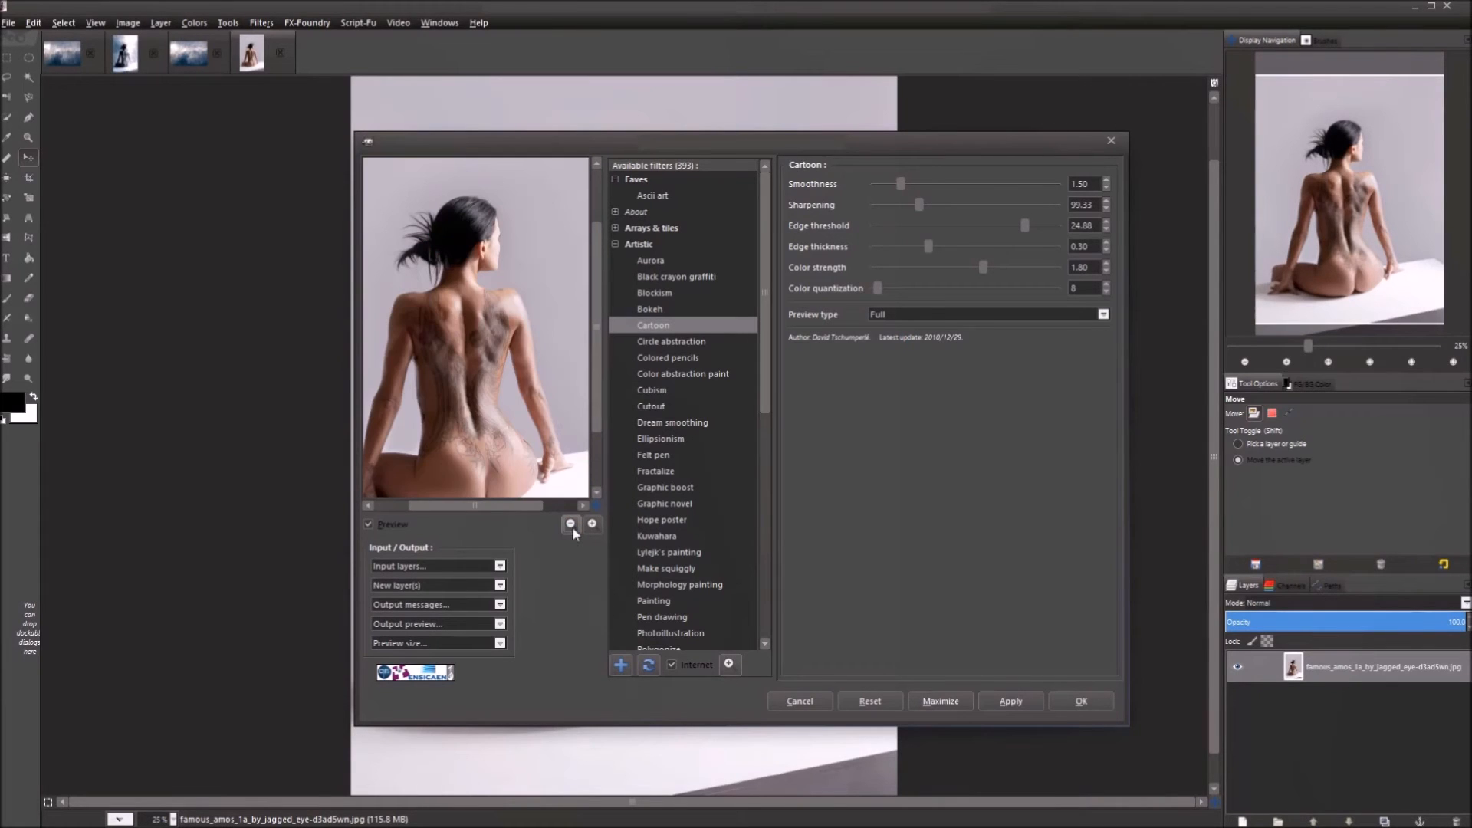
{"action": "left_click", "coordinate": [571, 525]}
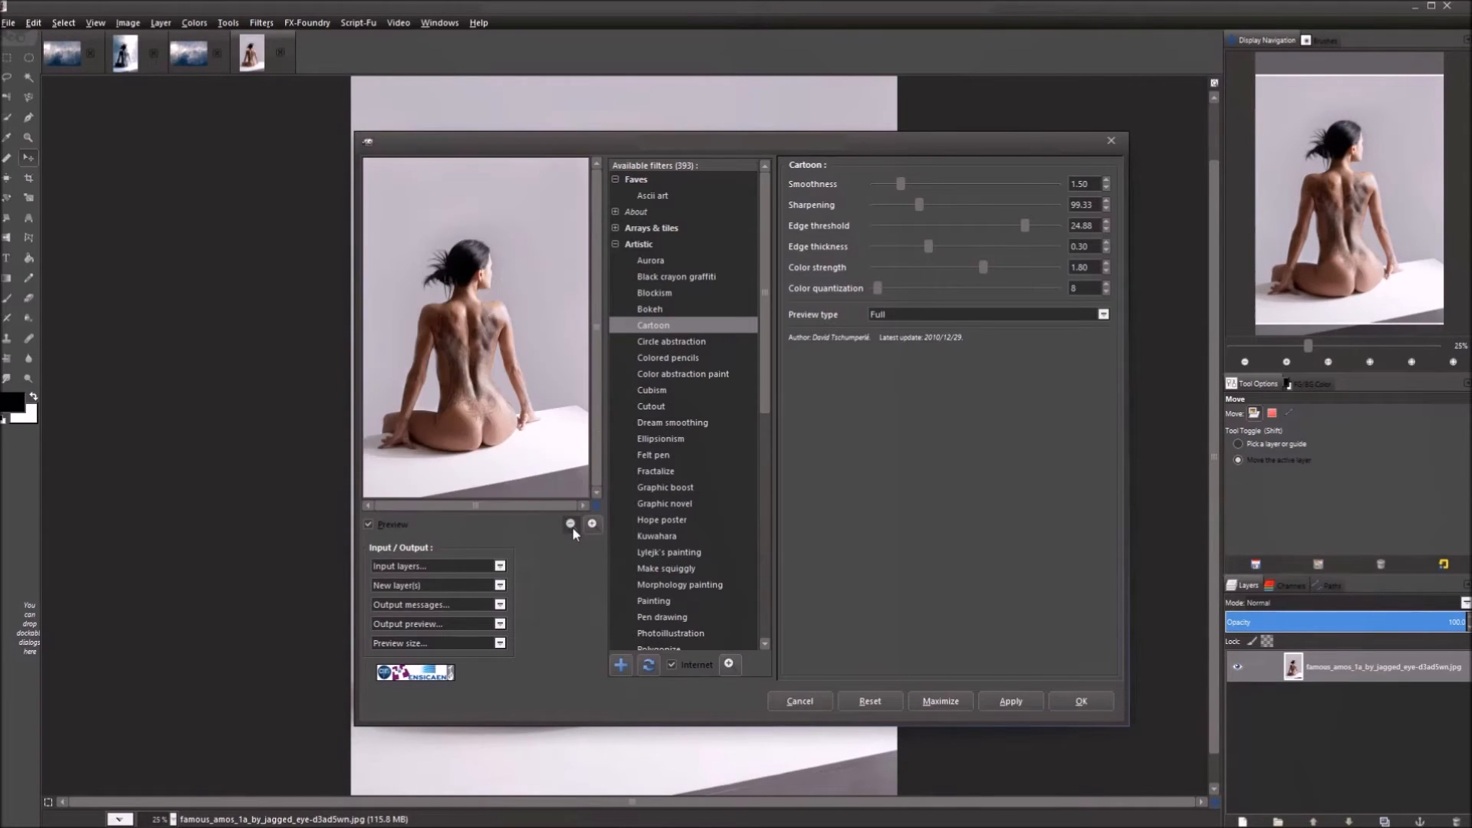
{"action": "left_click", "coordinate": [799, 701]}
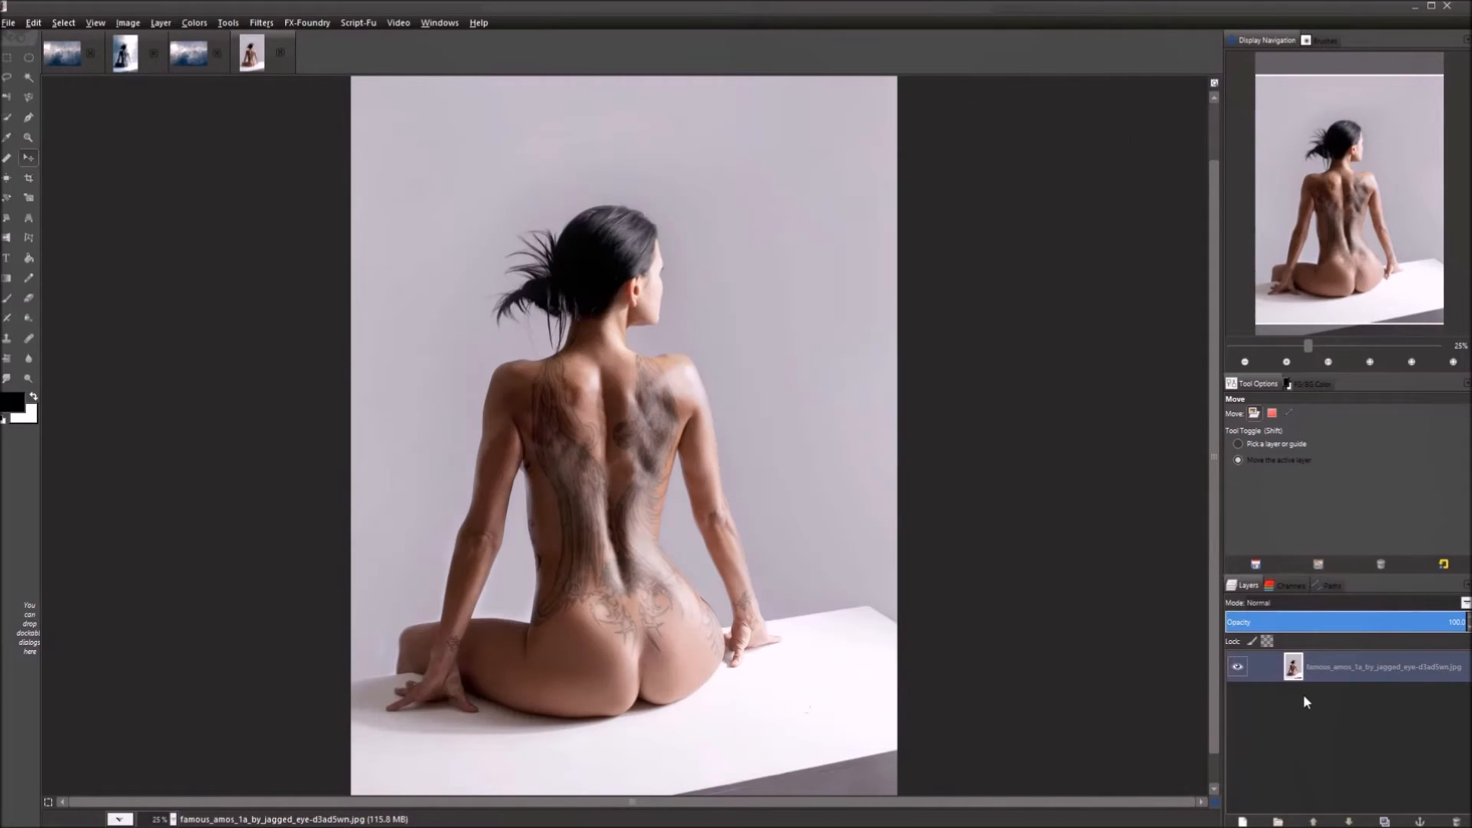
Desaturate the model photo to grayscale using Luminosity shades of gray.
{"action": "left_click", "coordinate": [193, 23]}
{"action": "left_click", "coordinate": [247, 177]}
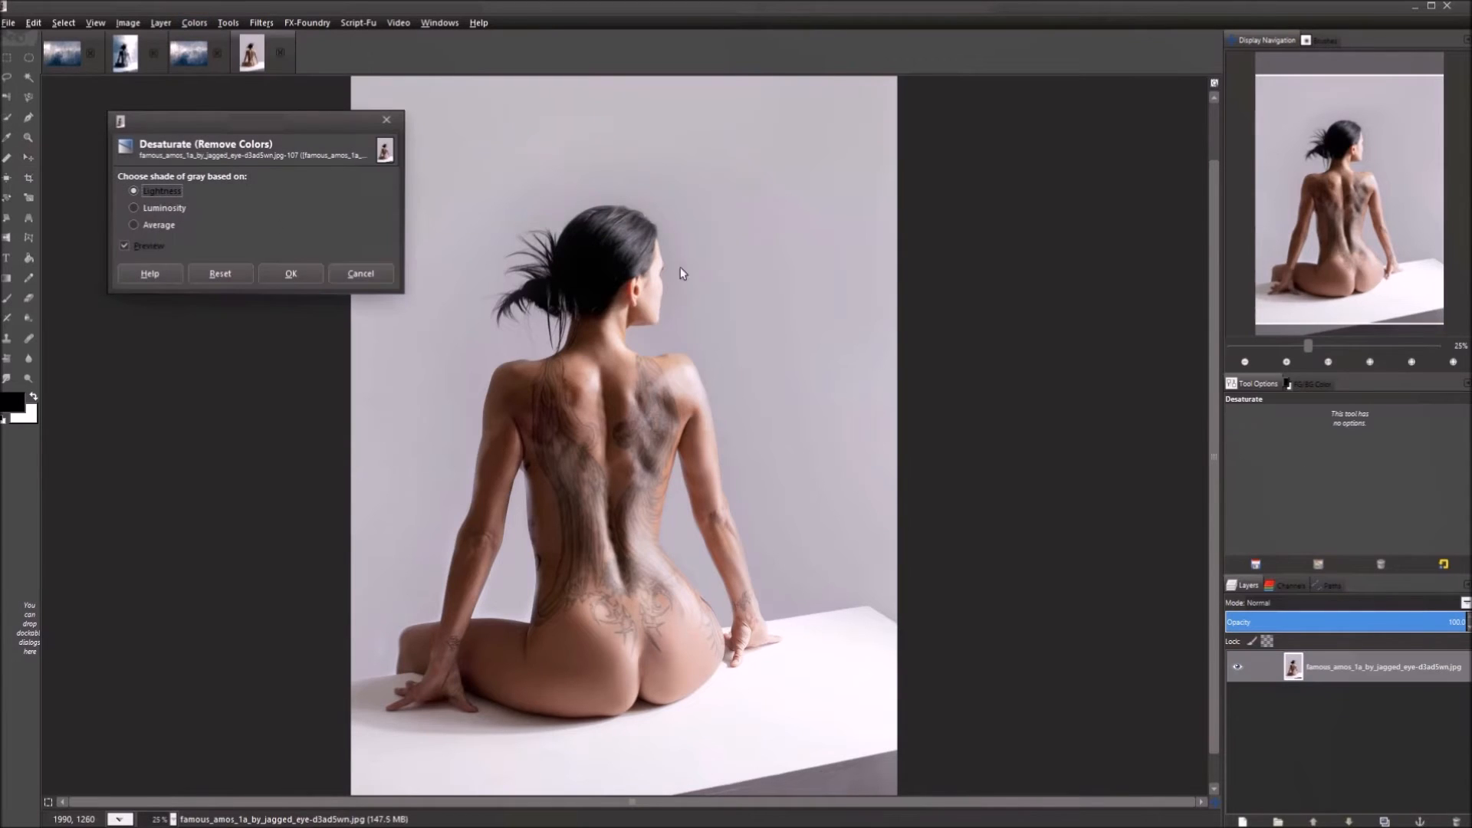
{"action": "left_click", "coordinate": [192, 207]}
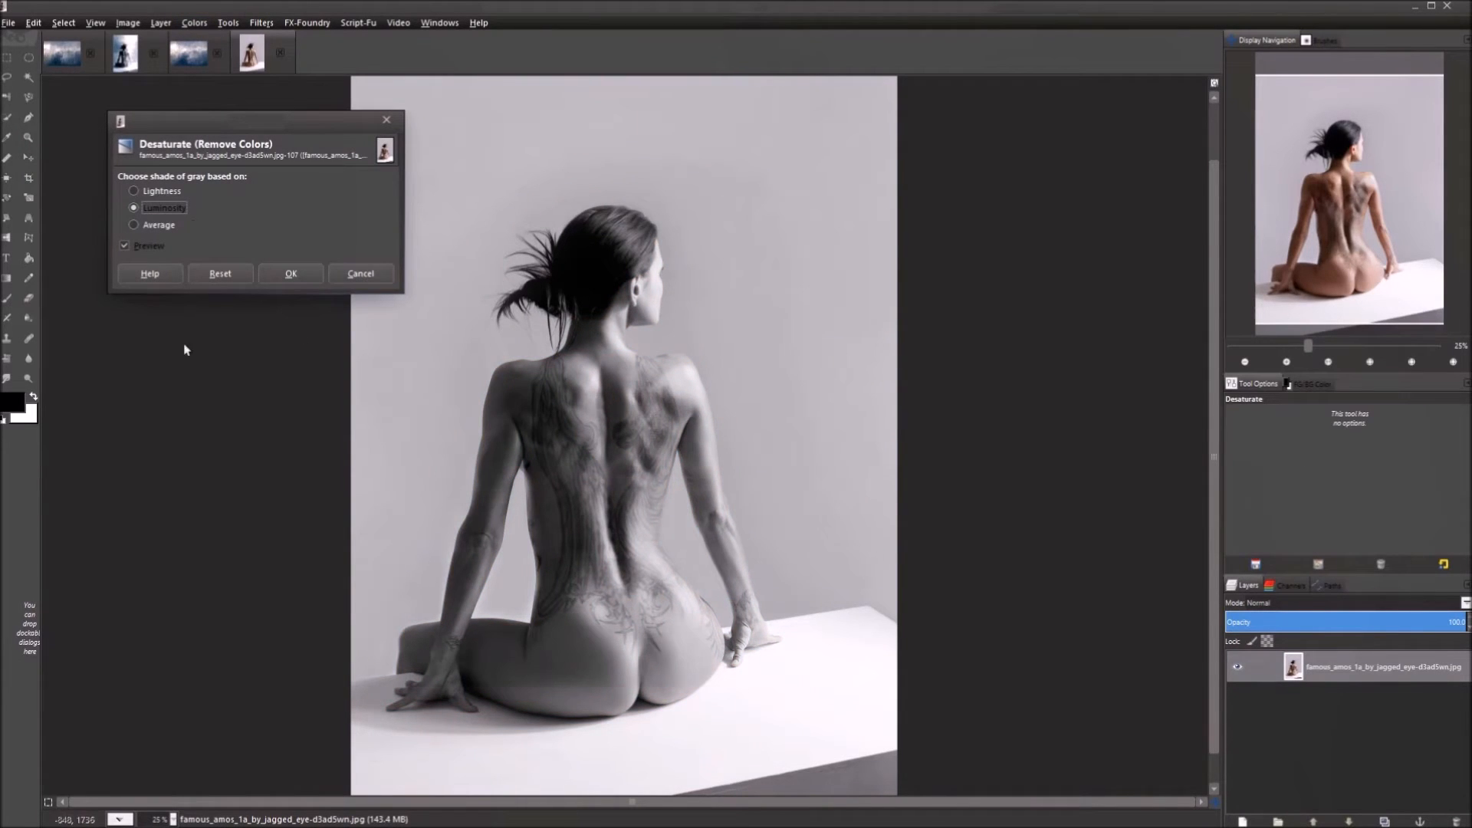
{"action": "left_click", "coordinate": [292, 273]}
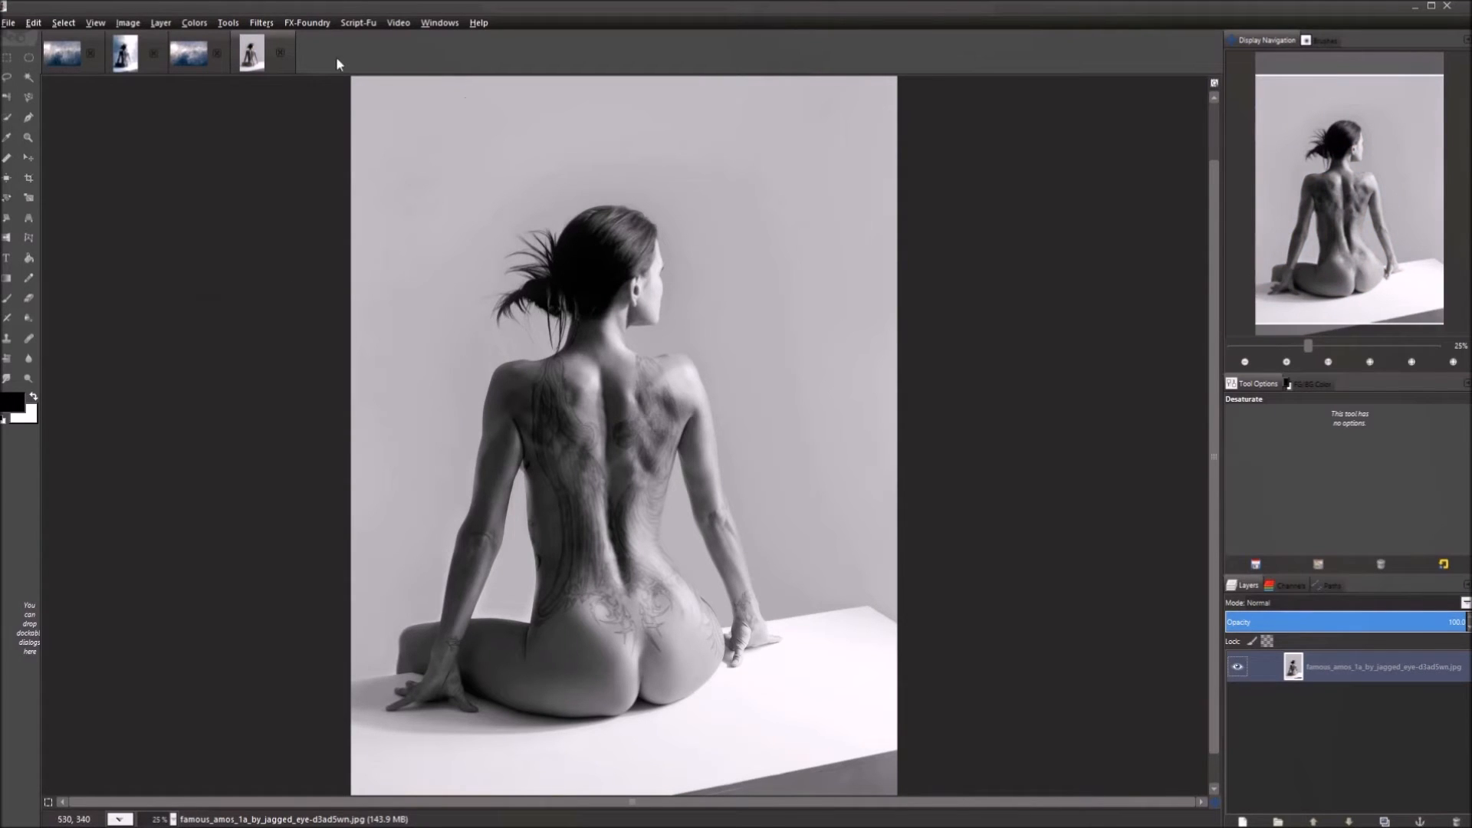
{"action": "left_click", "coordinate": [265, 24]}
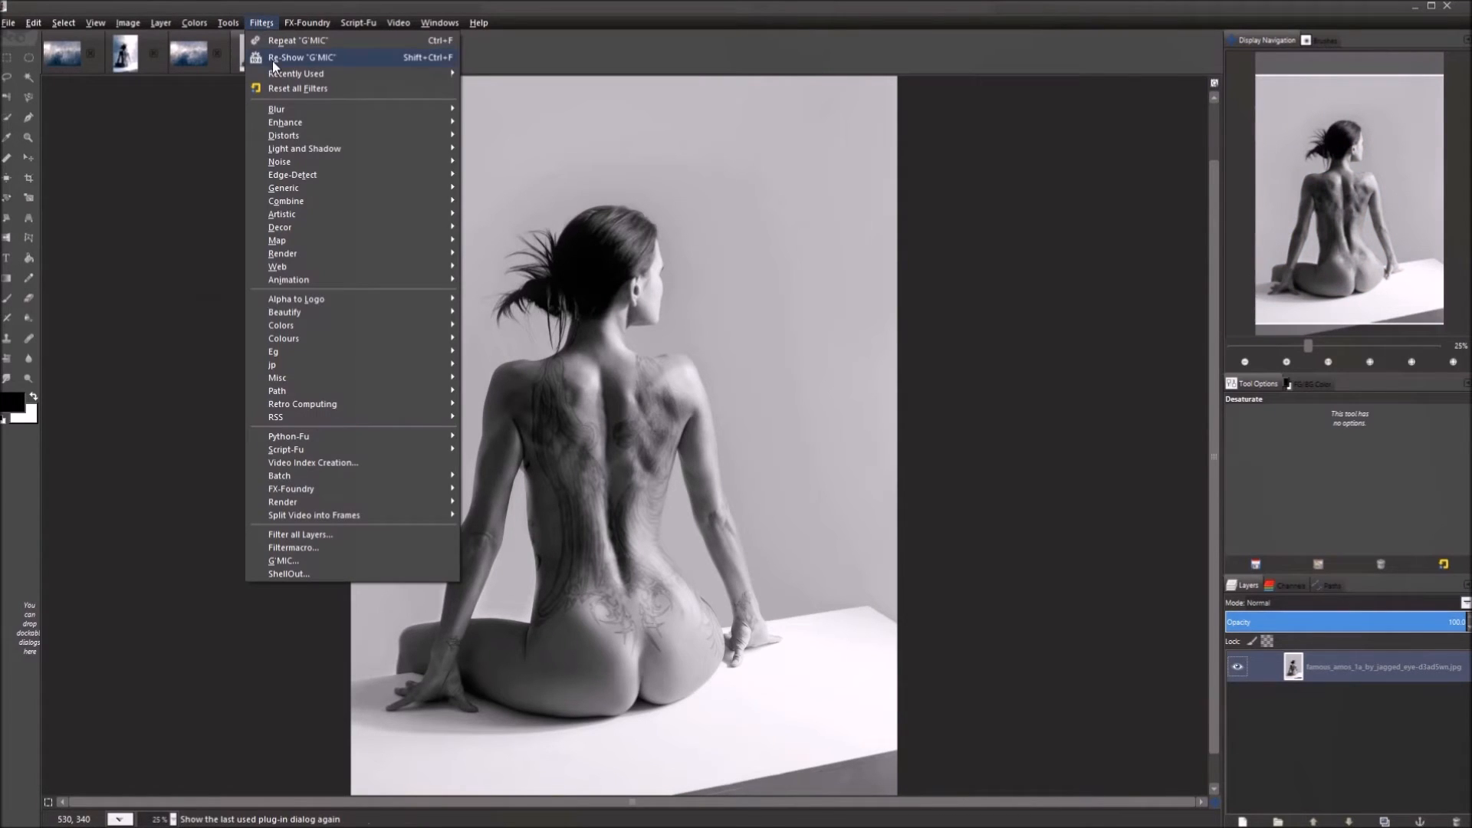
Launch G'MIC and zoom the Cartoon preview out until the whole figure shows.
{"action": "left_click", "coordinate": [338, 558]}
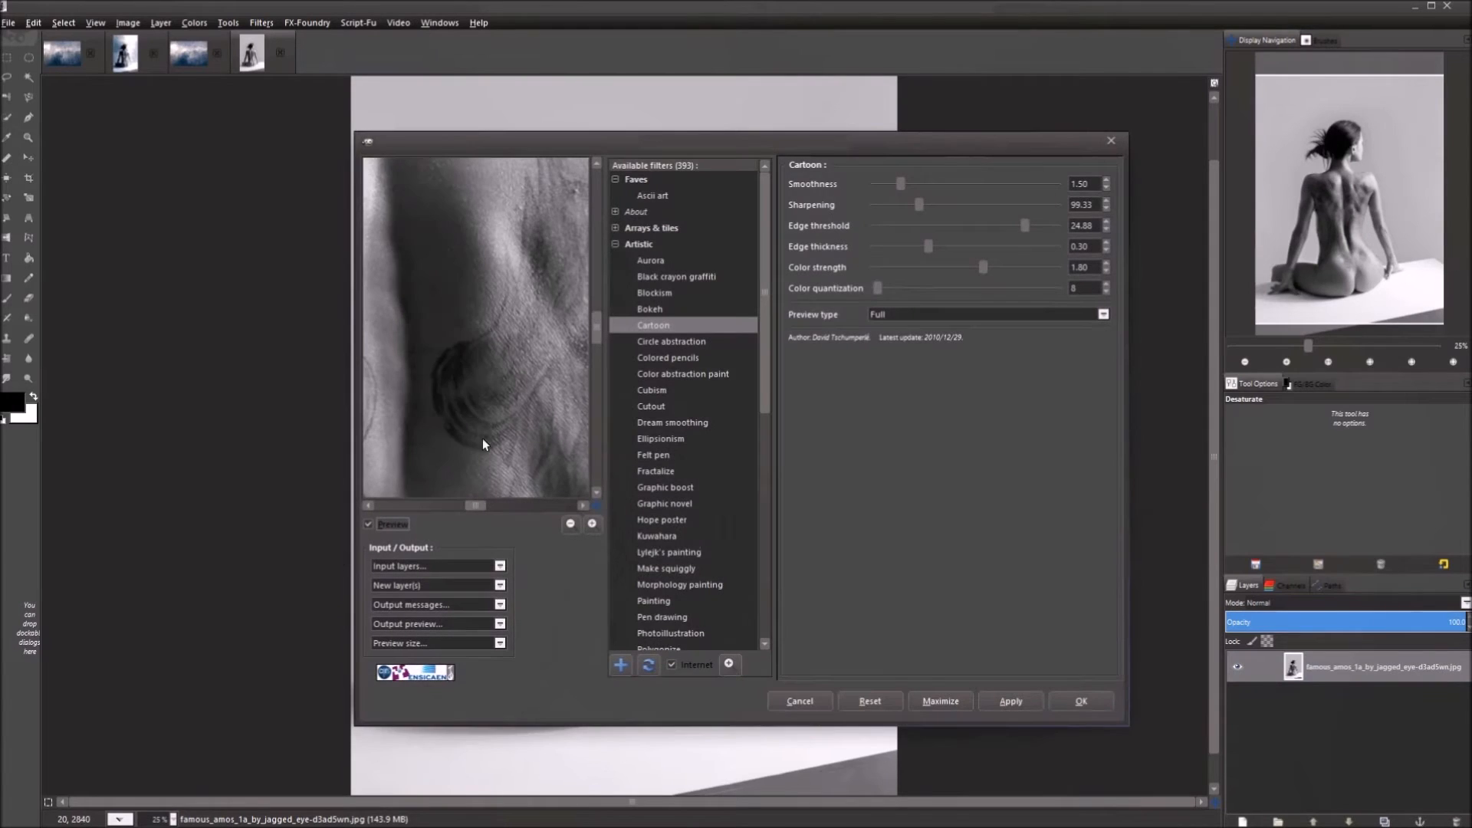
{"action": "left_click", "coordinate": [570, 526]}
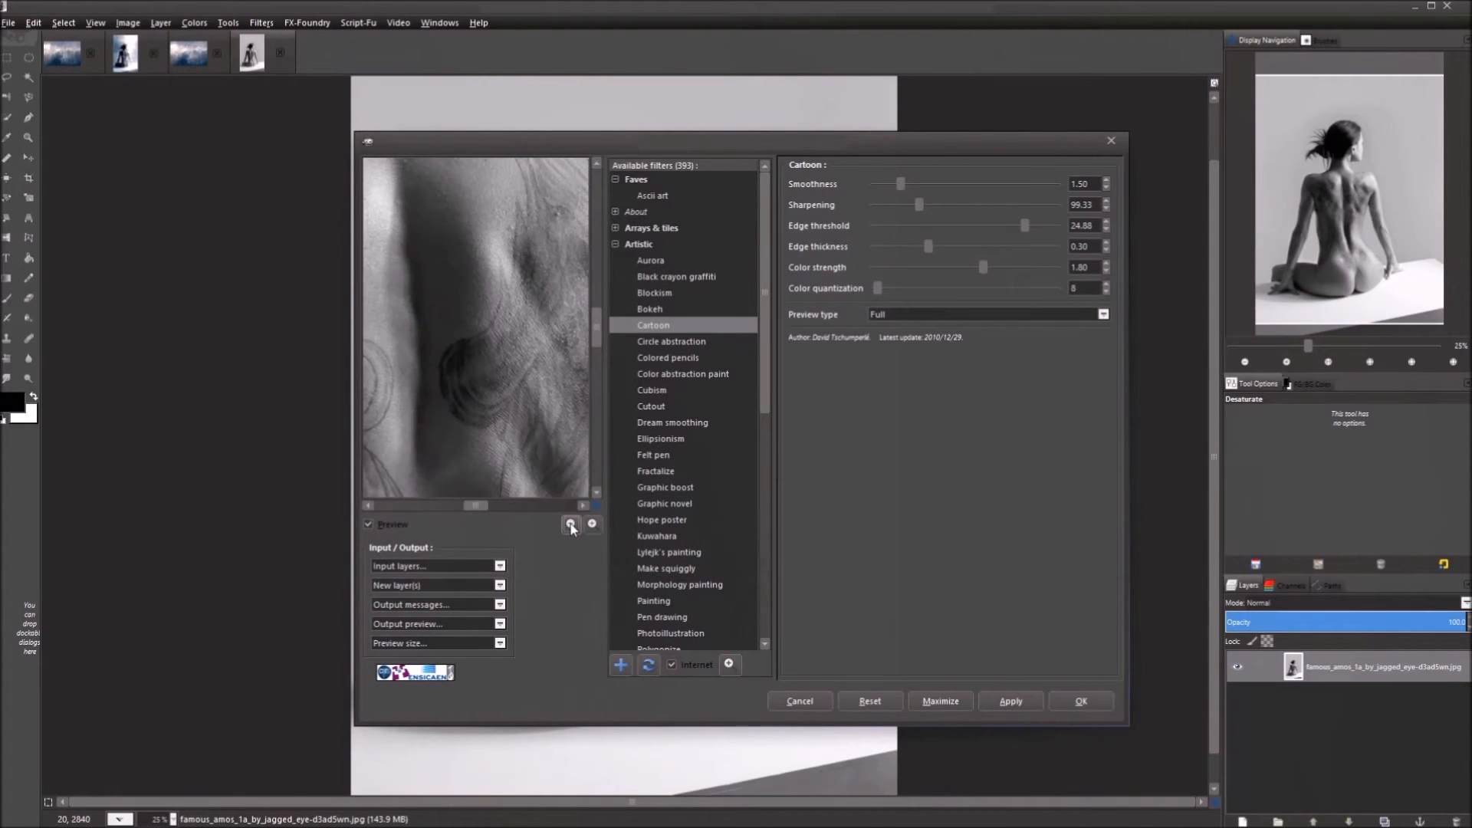
{"action": "left_click", "coordinate": [570, 526]}
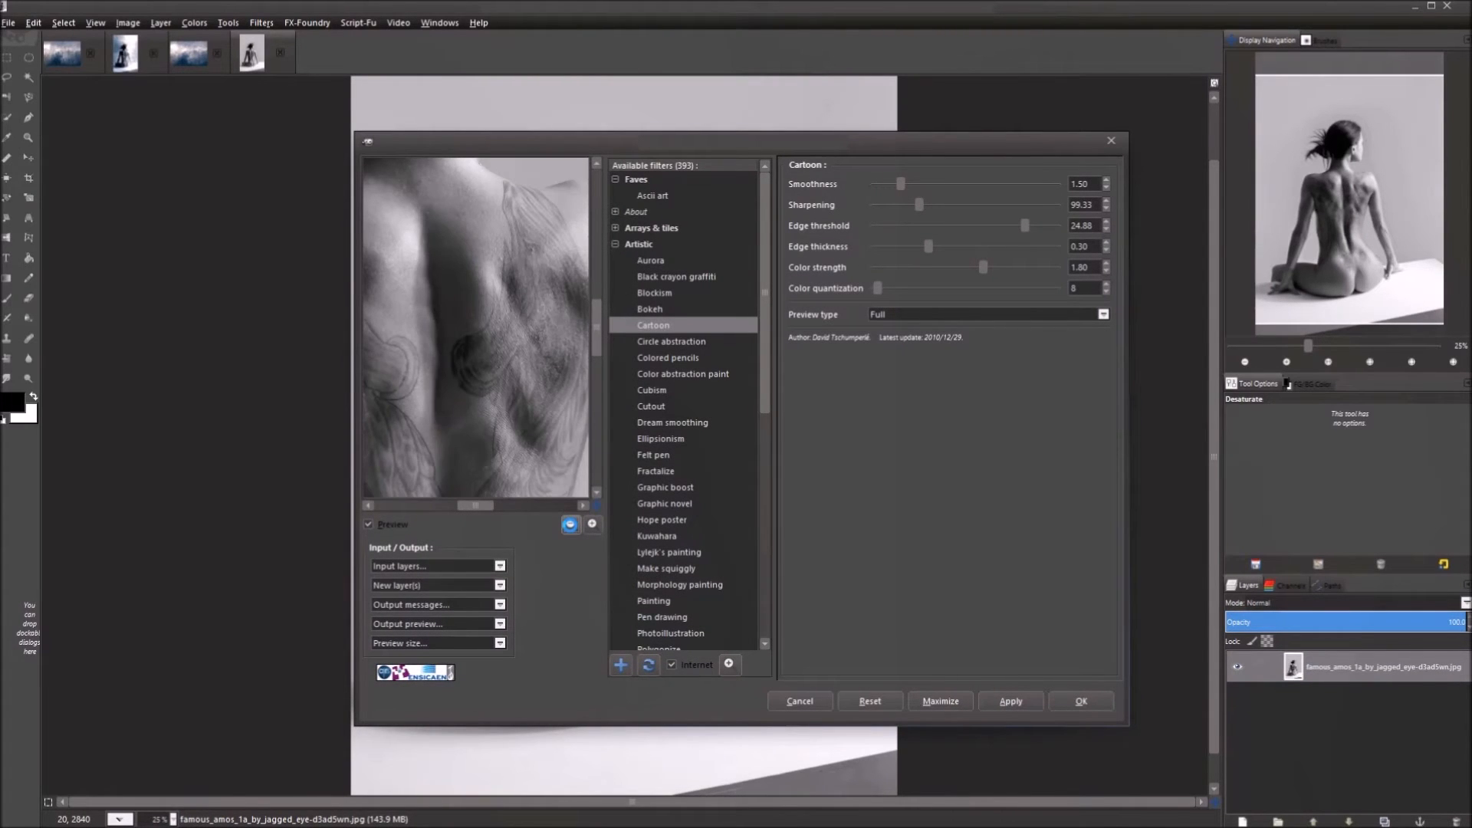
{"action": "left_click", "coordinate": [571, 525]}
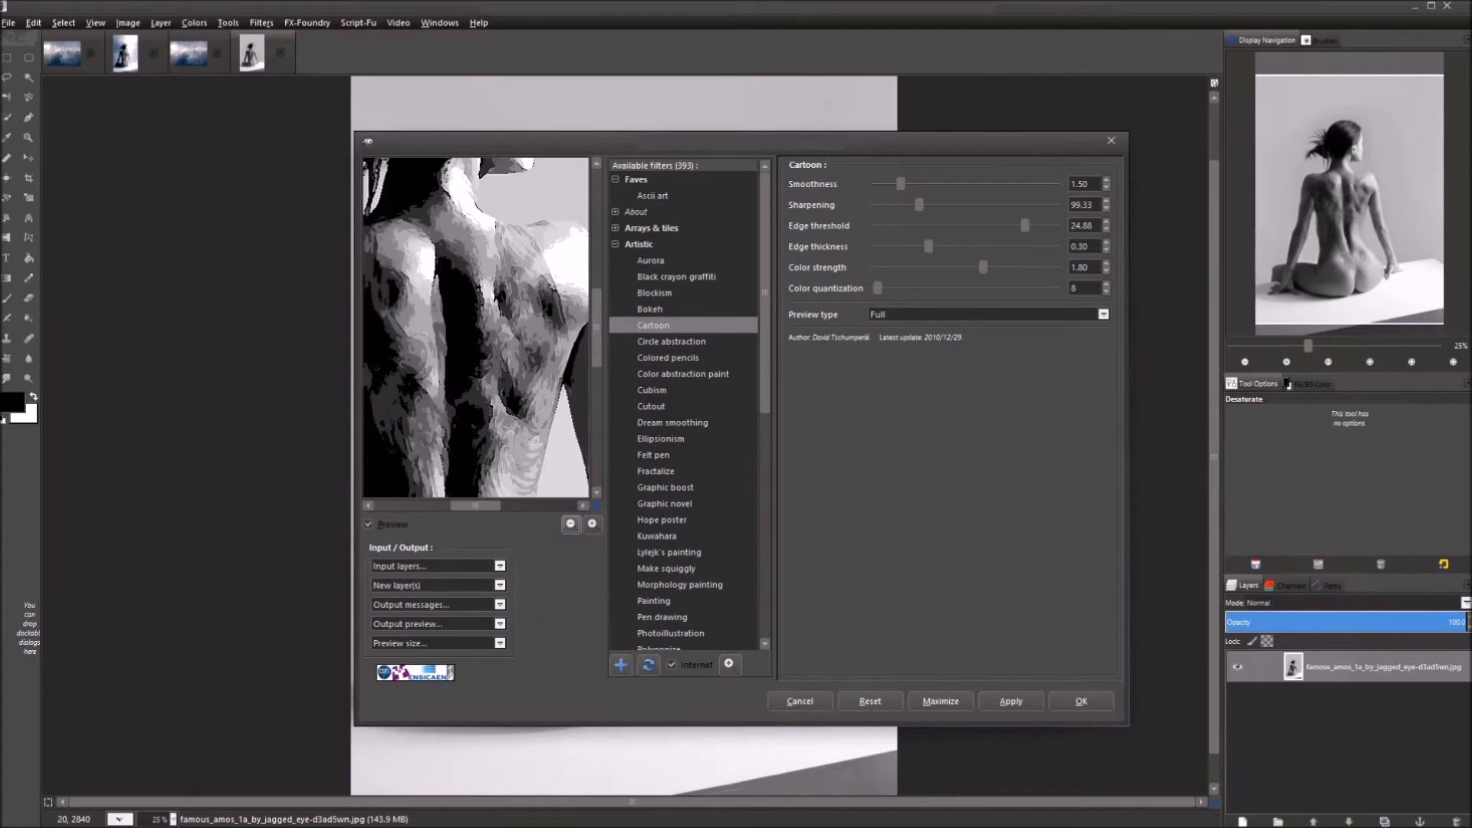
{"action": "left_click", "coordinate": [571, 525]}
{"action": "left_click", "coordinate": [571, 525]}
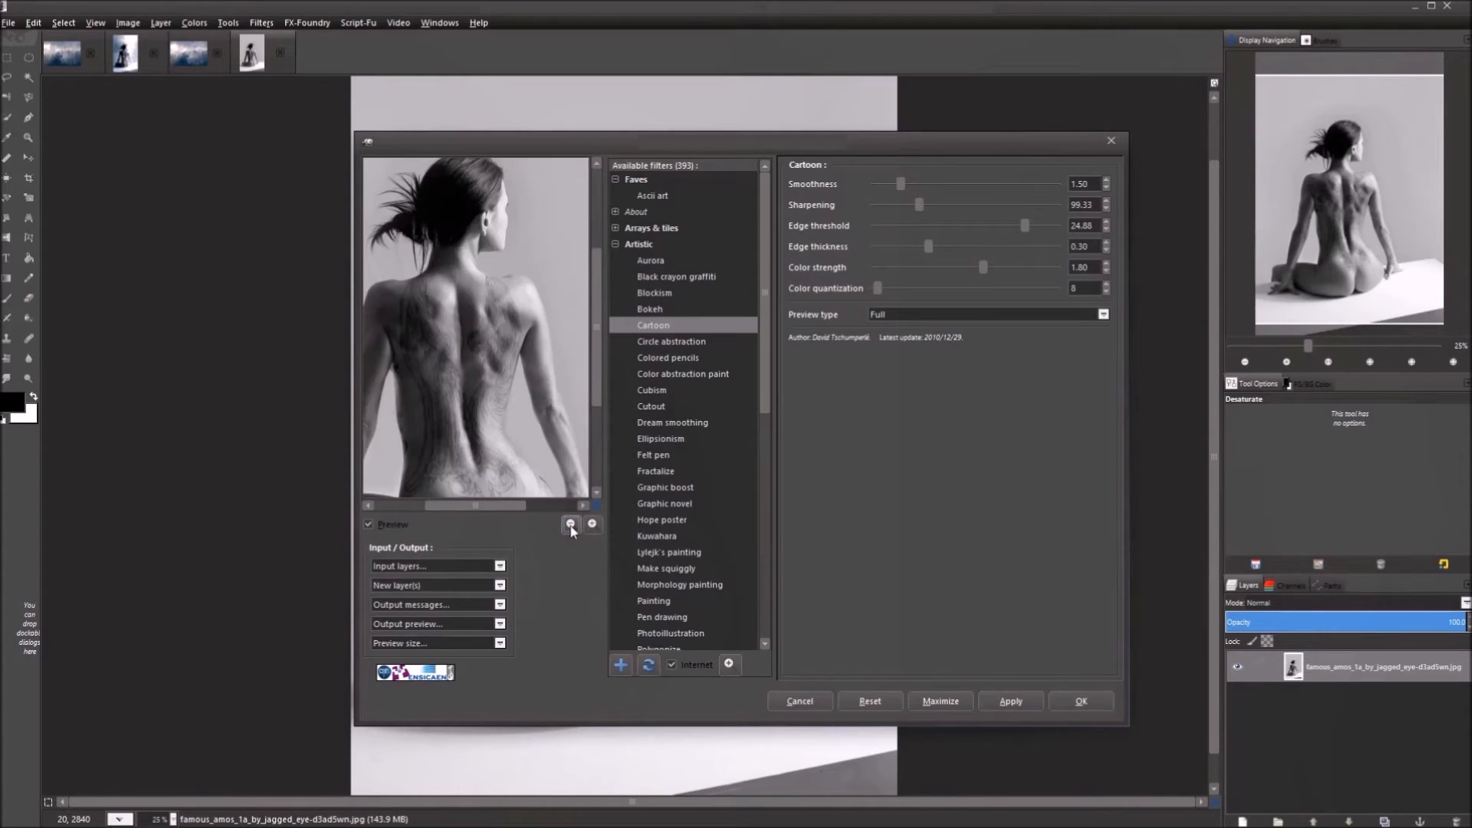
{"action": "left_click", "coordinate": [571, 524]}
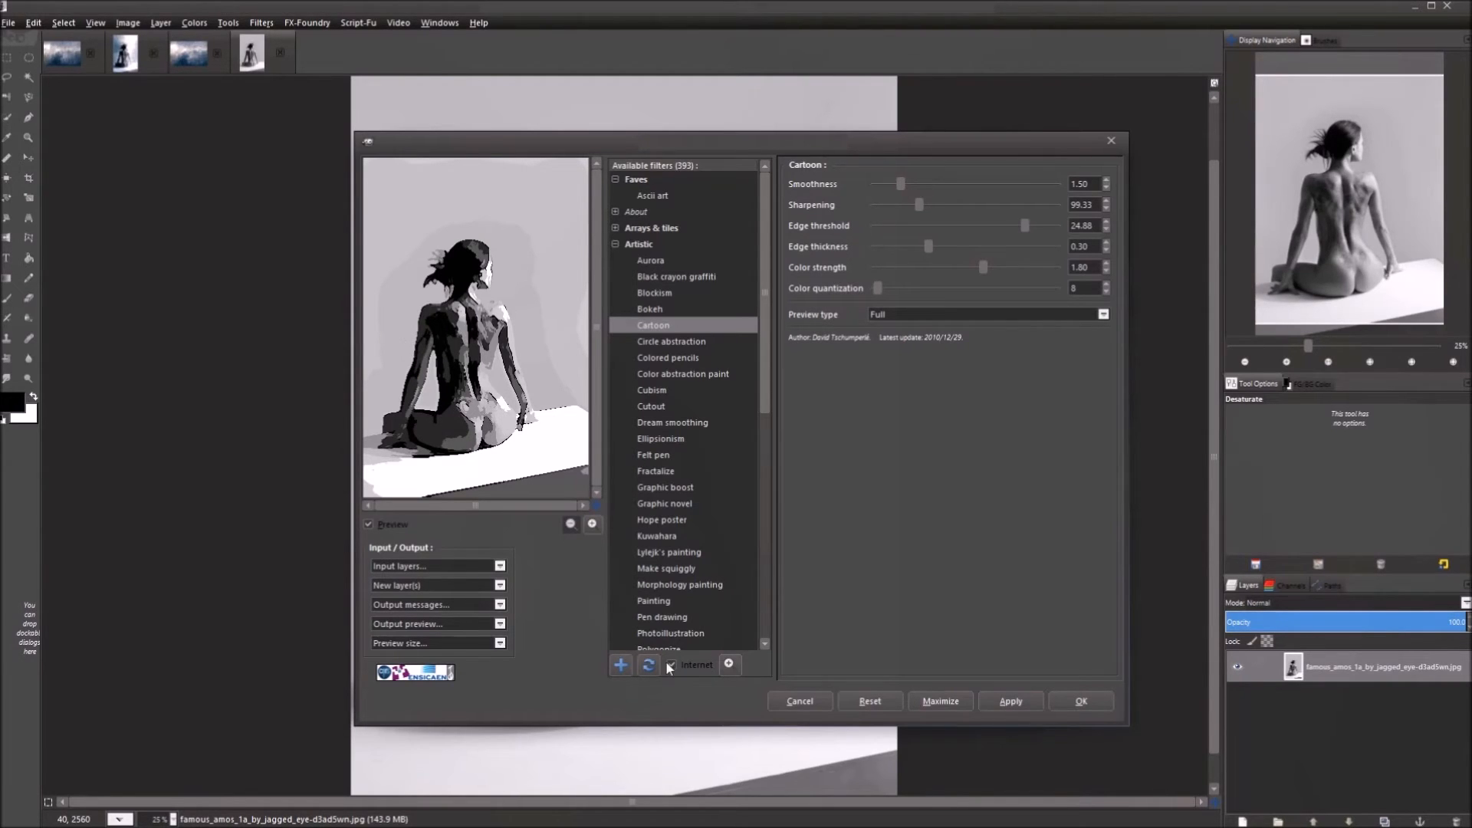
Zoom the preview back in and pan across the back to the model's head.
{"action": "left_click", "coordinate": [592, 525]}
{"action": "left_click", "coordinate": [592, 524]}
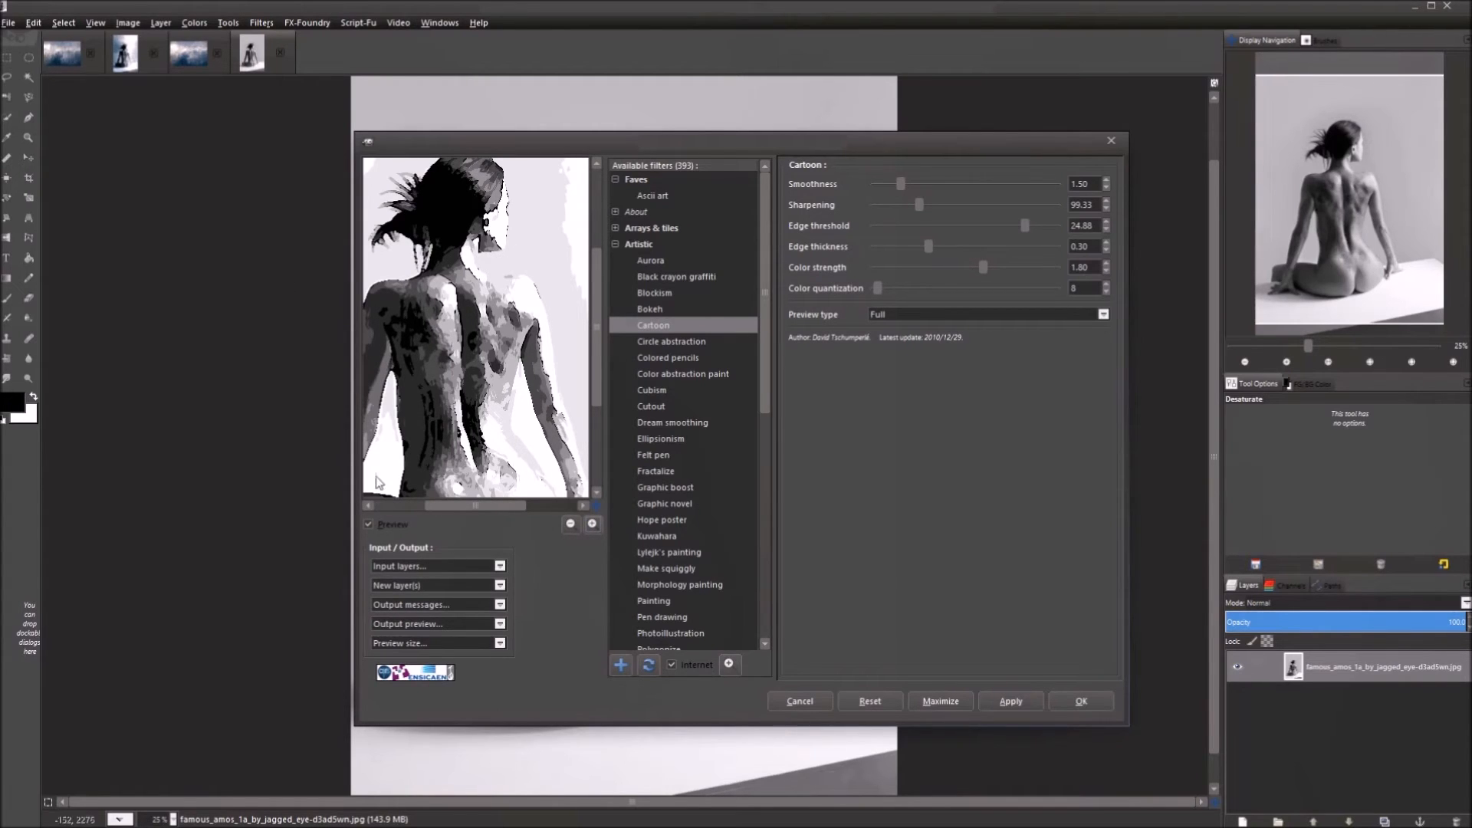
{"action": "left_click_drag", "start_coordinate": [486, 389], "coordinate": [556, 348]}
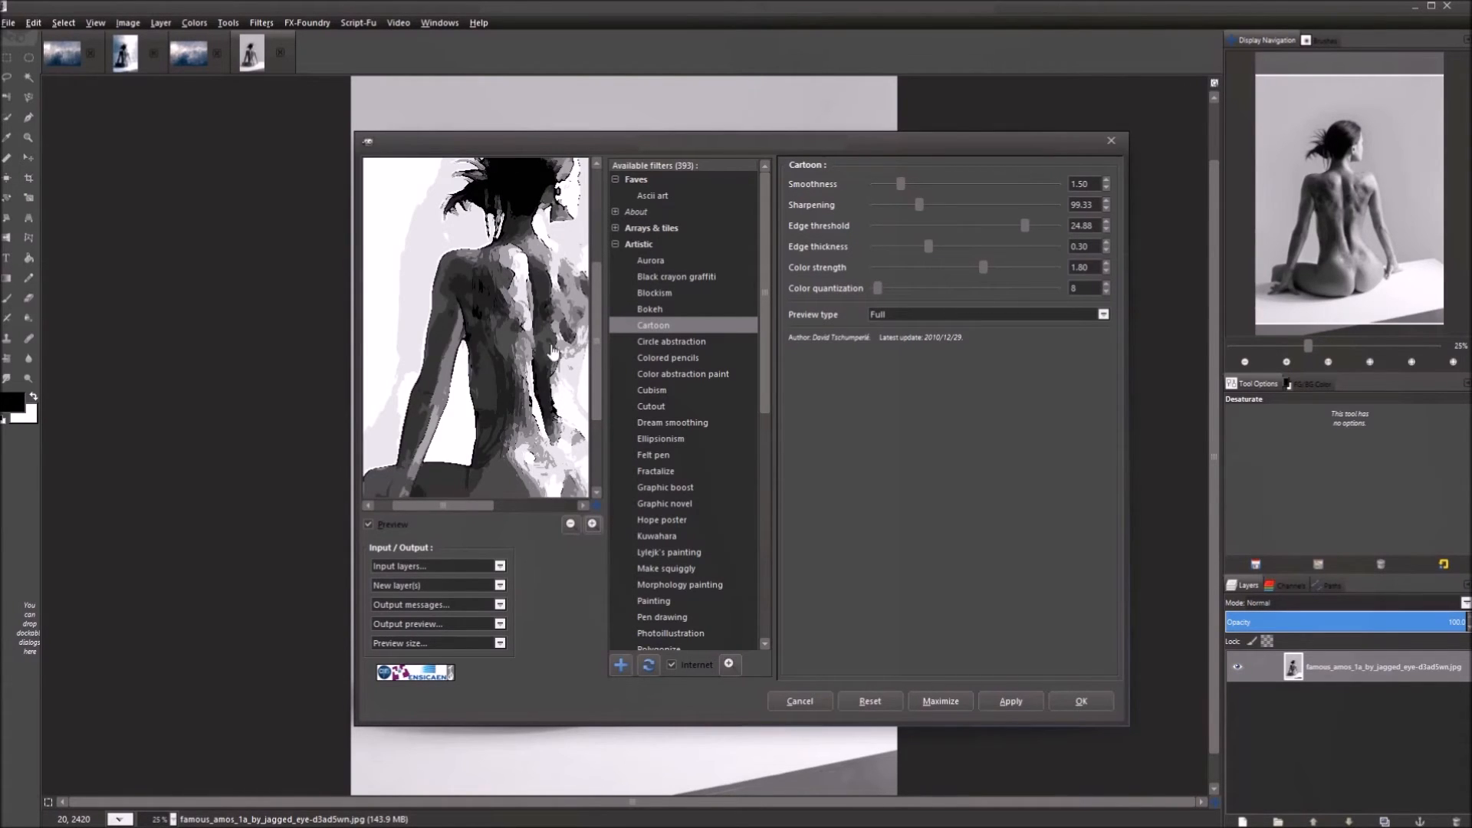
{"action": "left_click_drag", "start_coordinate": [537, 366], "coordinate": [454, 314]}
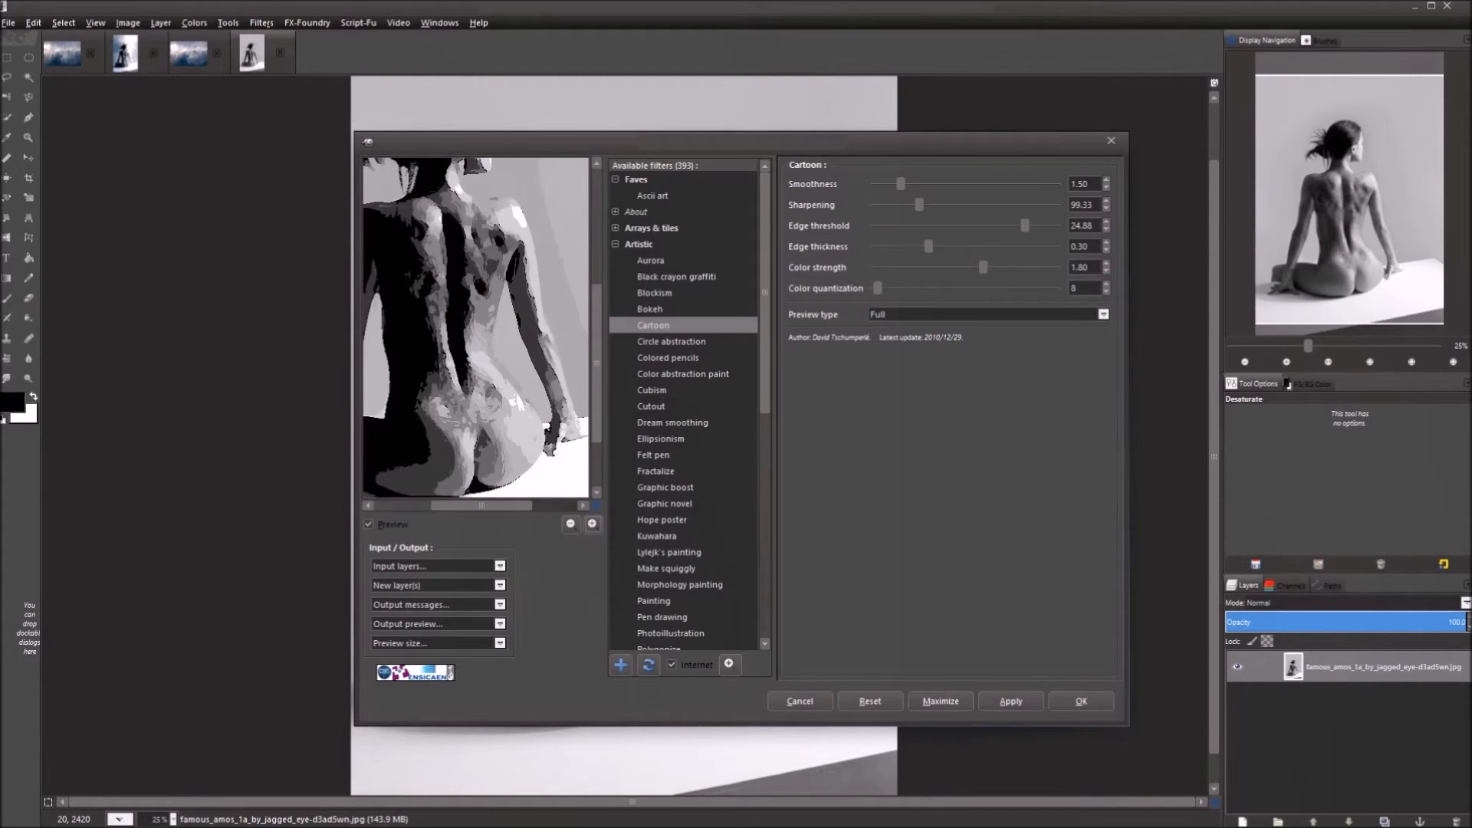
{"action": "left_click_drag", "start_coordinate": [435, 309], "coordinate": [450, 350]}
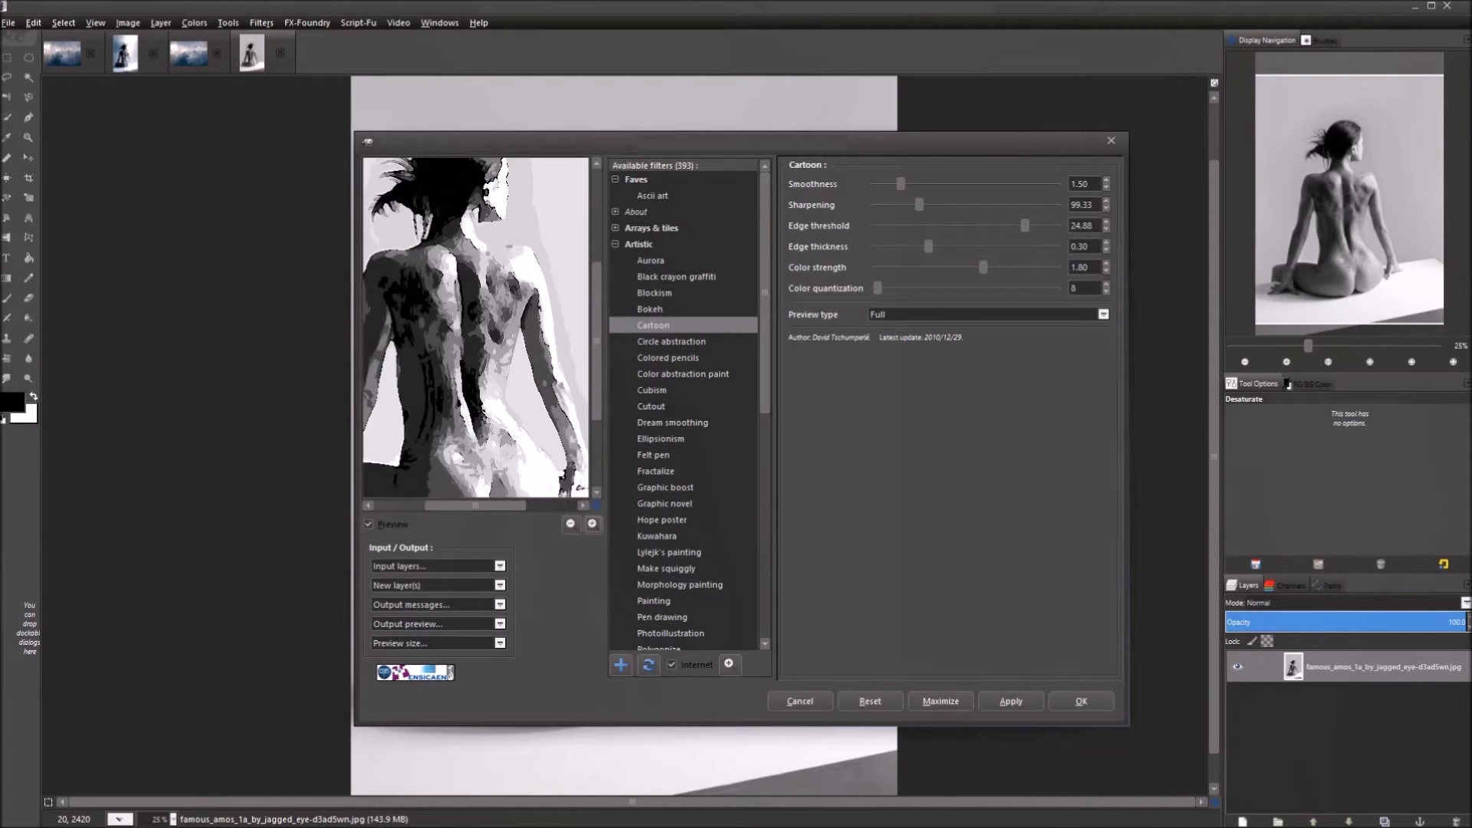
Reset the Cartoon settings to defaults and widen the preview to include back and head.
{"action": "left_click", "coordinate": [870, 700]}
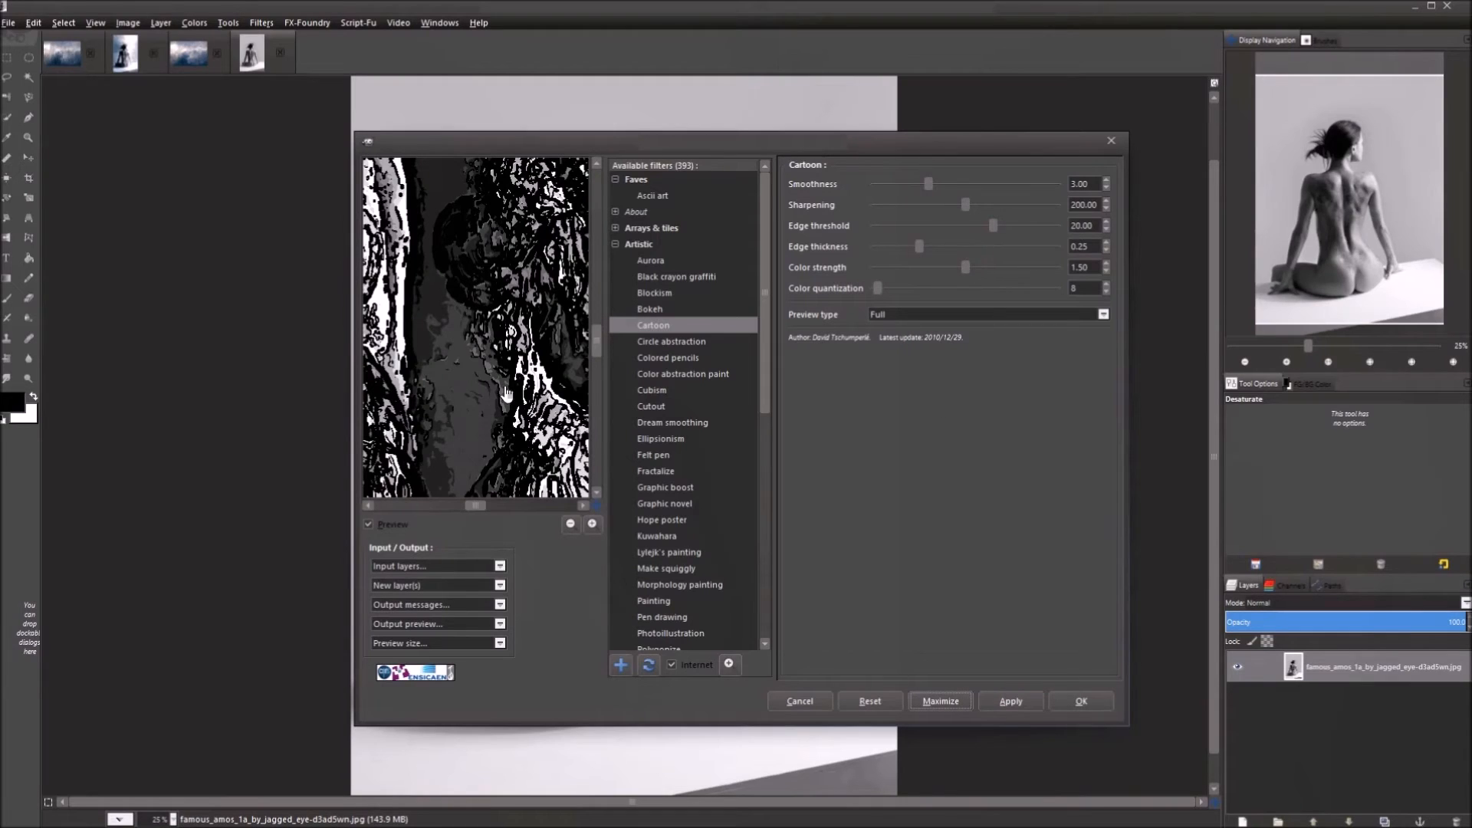
{"action": "left_click", "coordinate": [571, 525]}
{"action": "left_click", "coordinate": [571, 524]}
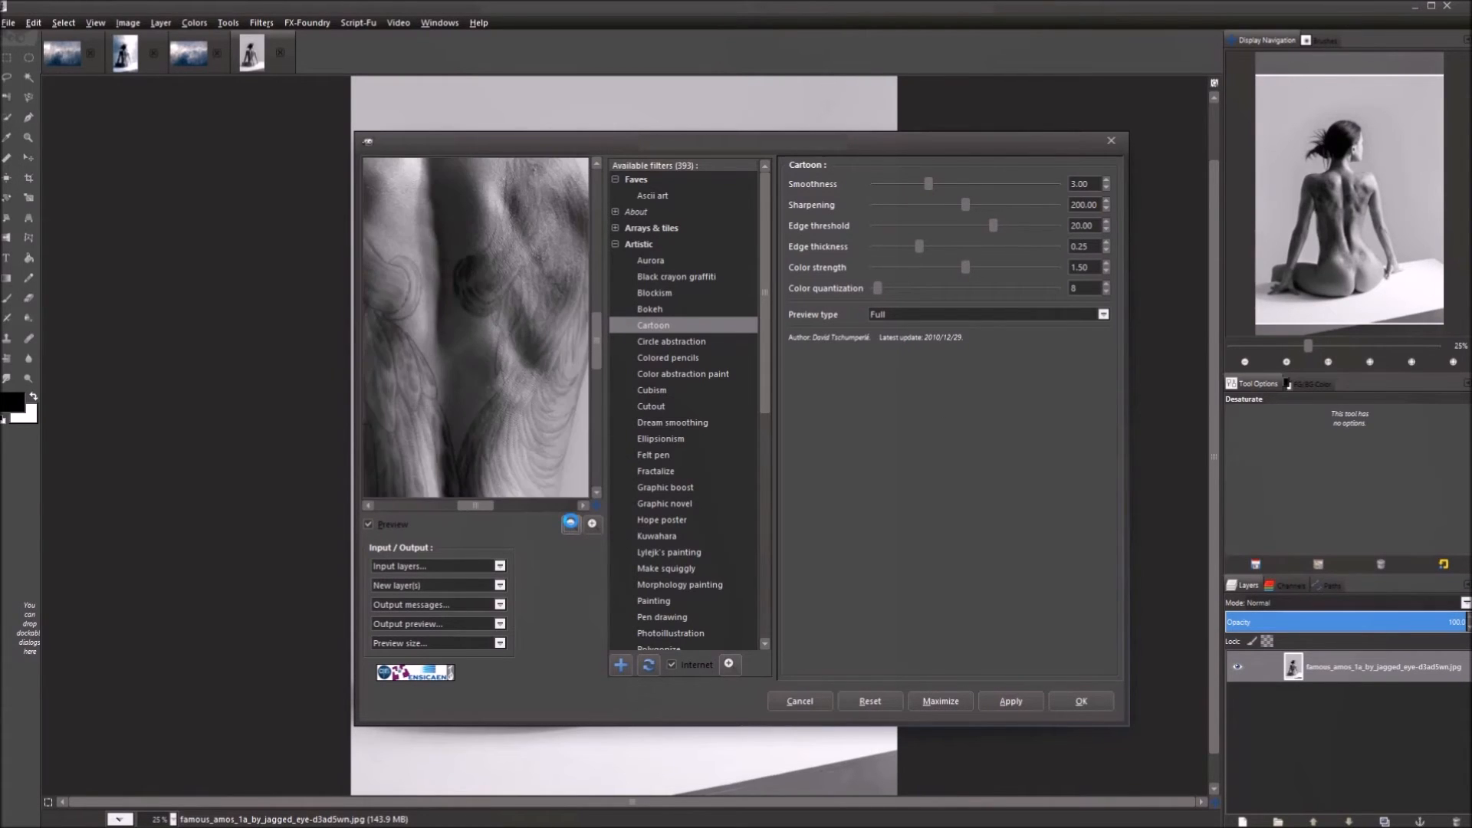
{"action": "left_click", "coordinate": [570, 524]}
{"action": "left_click", "coordinate": [571, 524]}
{"action": "left_click", "coordinate": [572, 525]}
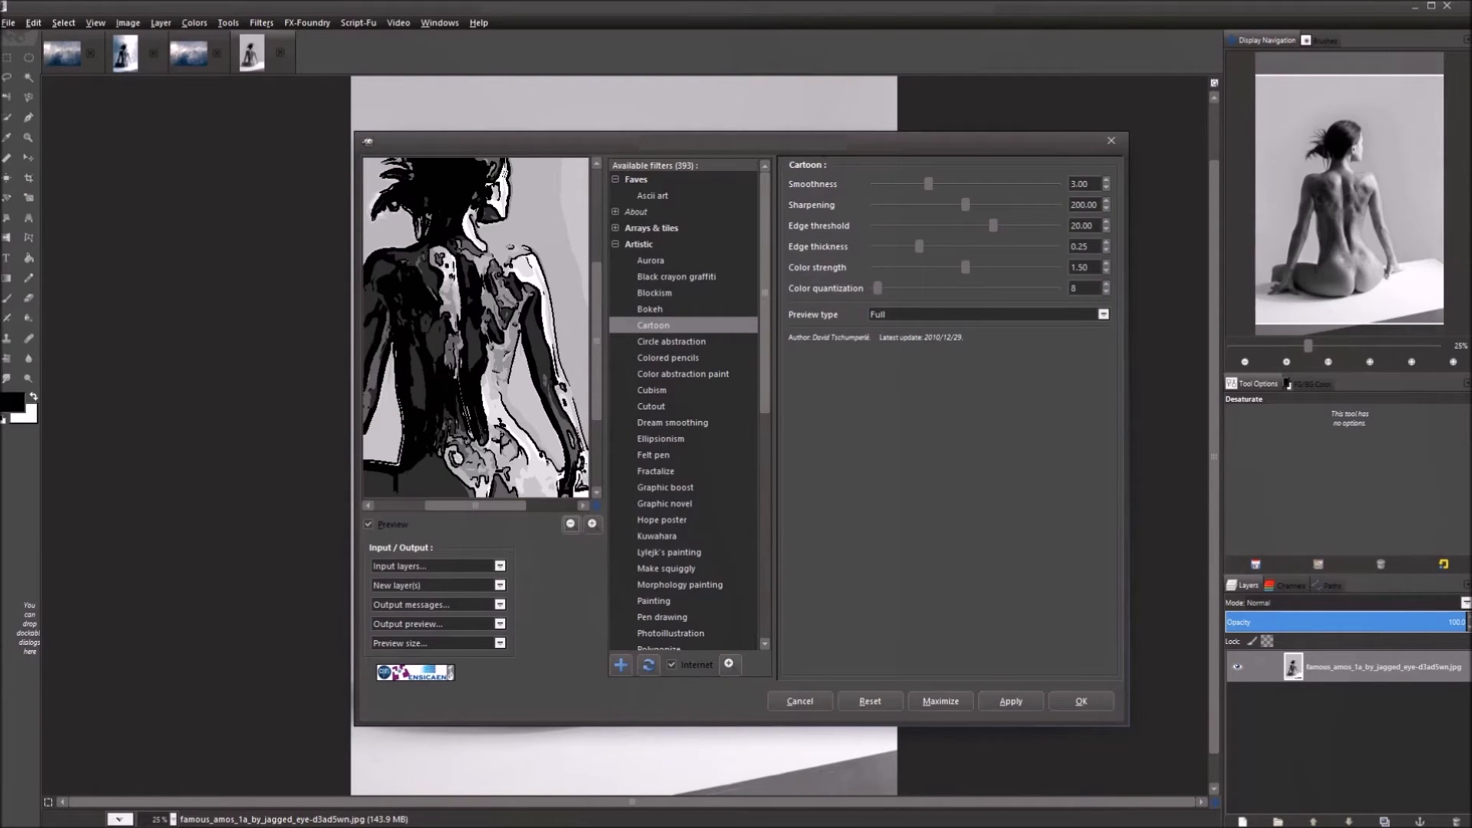
Set Cartoon Smoothness to 0 and move the G'MIC window up and left.
{"action": "left_click_drag", "start_coordinate": [1092, 185], "coordinate": [1022, 183]}
{"action": "type", "text": "0"}
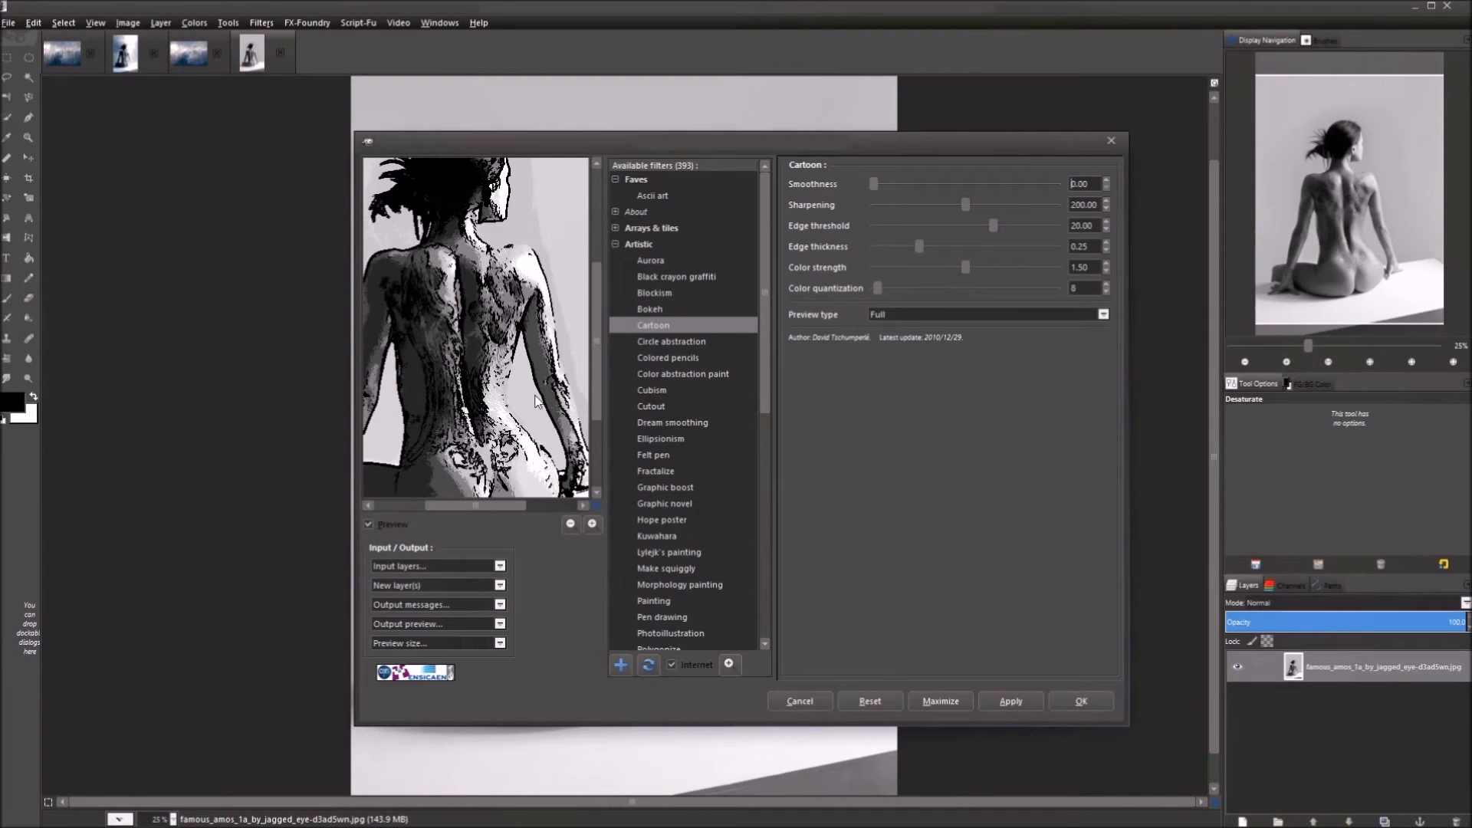
{"action": "left_click_drag", "start_coordinate": [468, 440], "coordinate": [483, 346]}
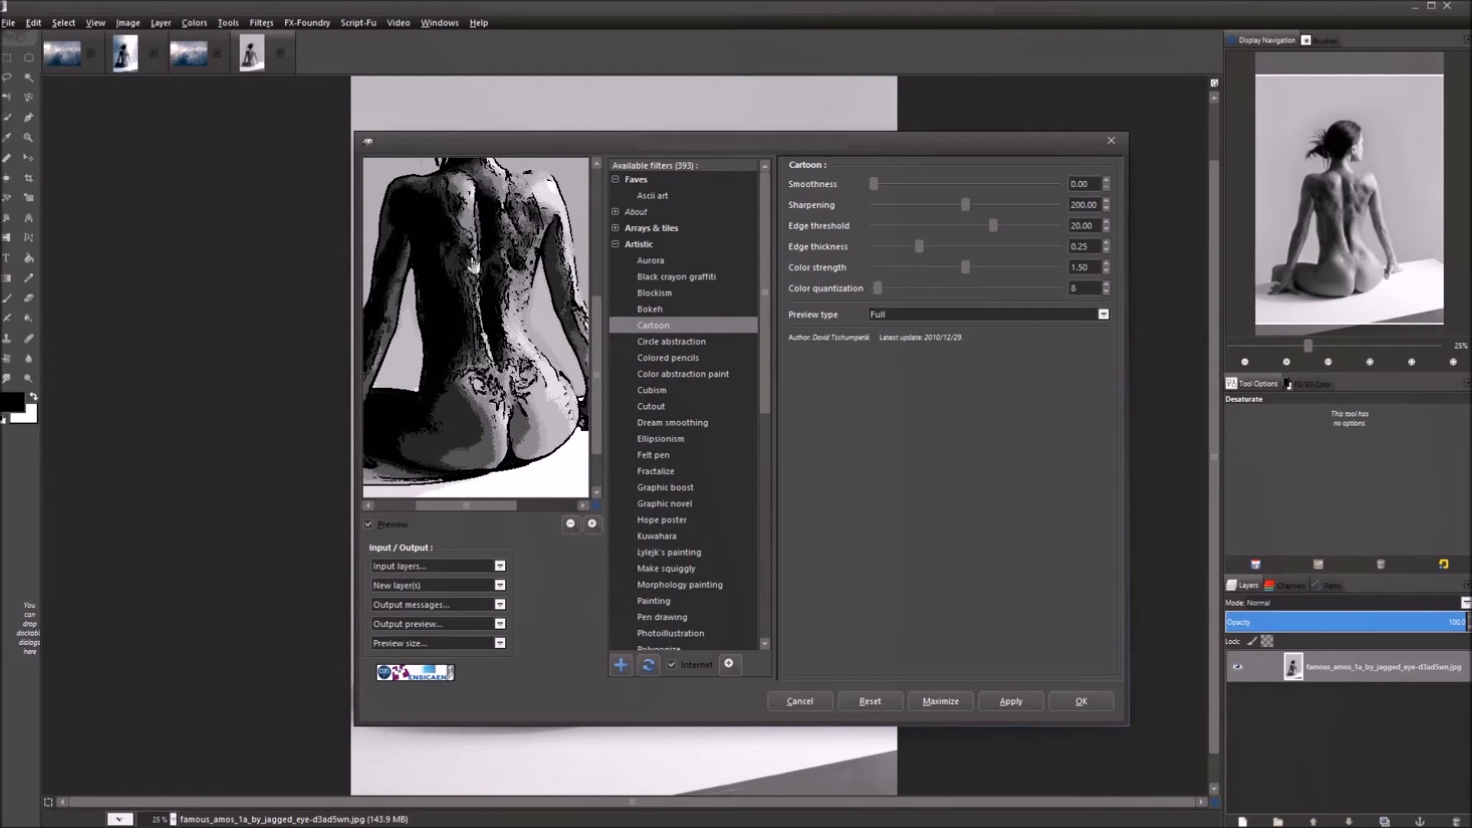
{"action": "key", "text": "ctrl+a"}
{"action": "left_click_drag", "start_coordinate": [782, 138], "coordinate": [748, 88]}
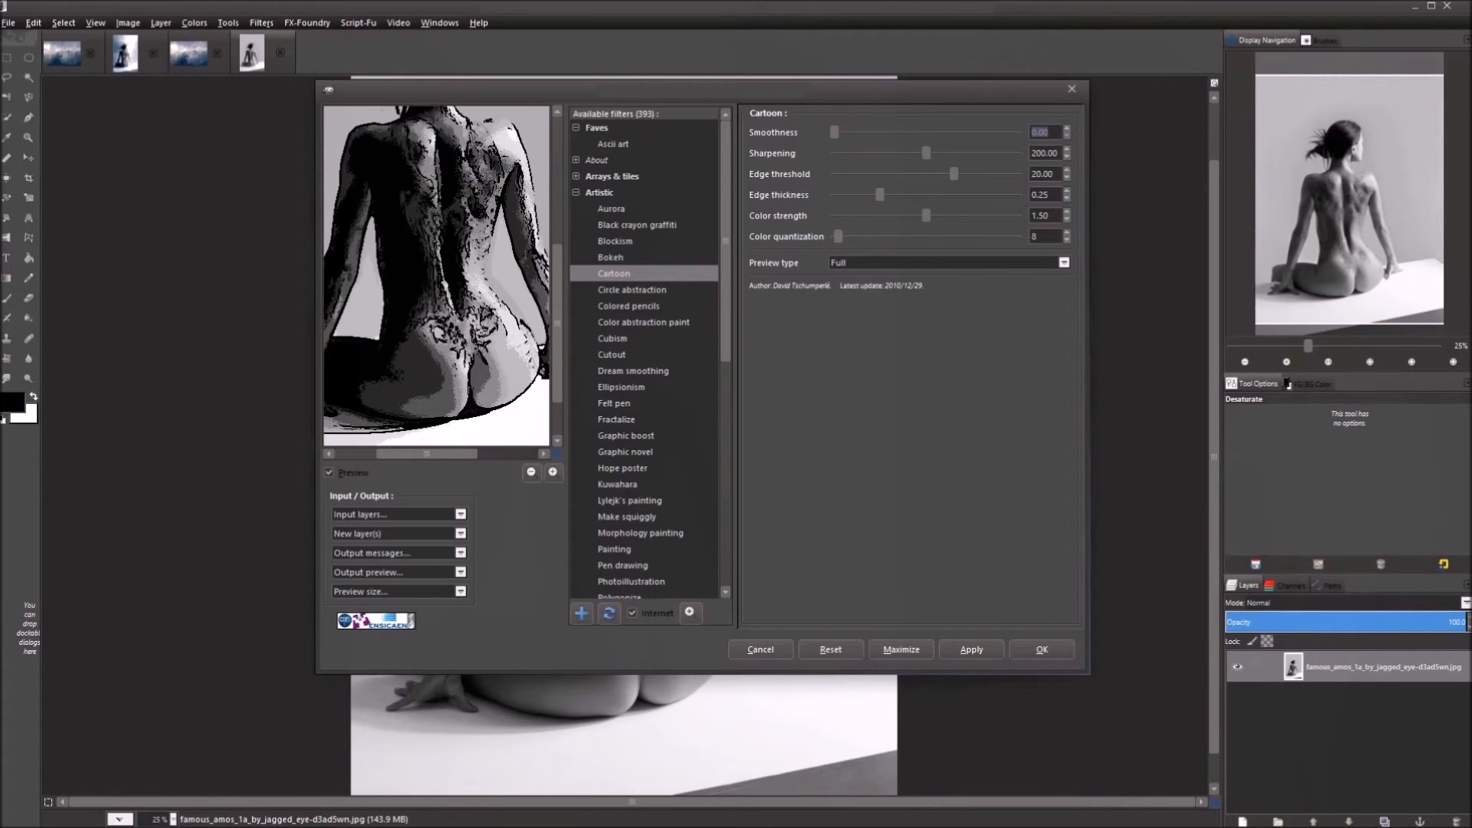
Commit Smoothness 5 and pan the preview up to the model's head.
{"action": "left_click_drag", "start_coordinate": [452, 242], "coordinate": [445, 279]}
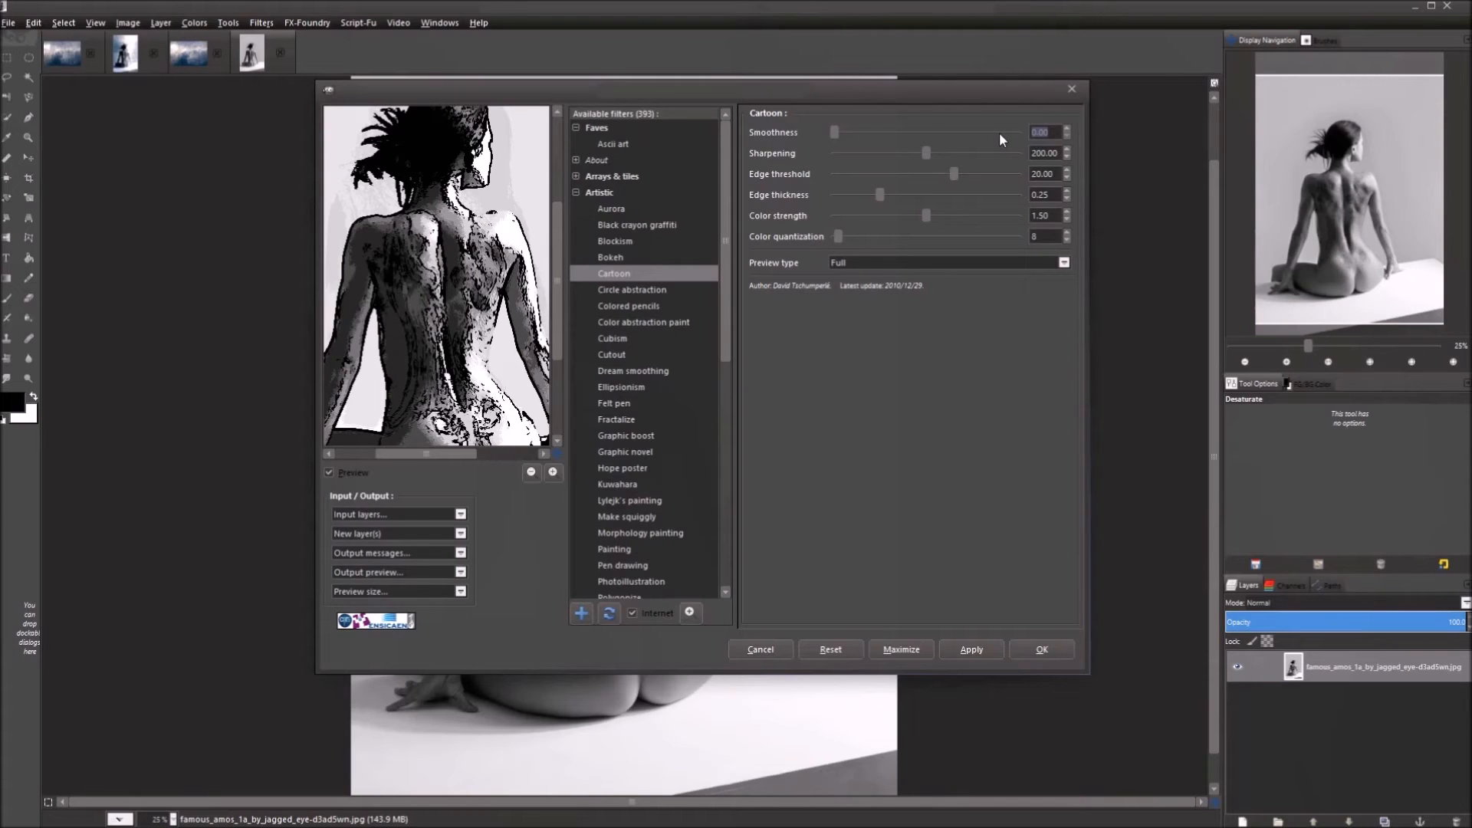
{"action": "key", "text": "Return"}
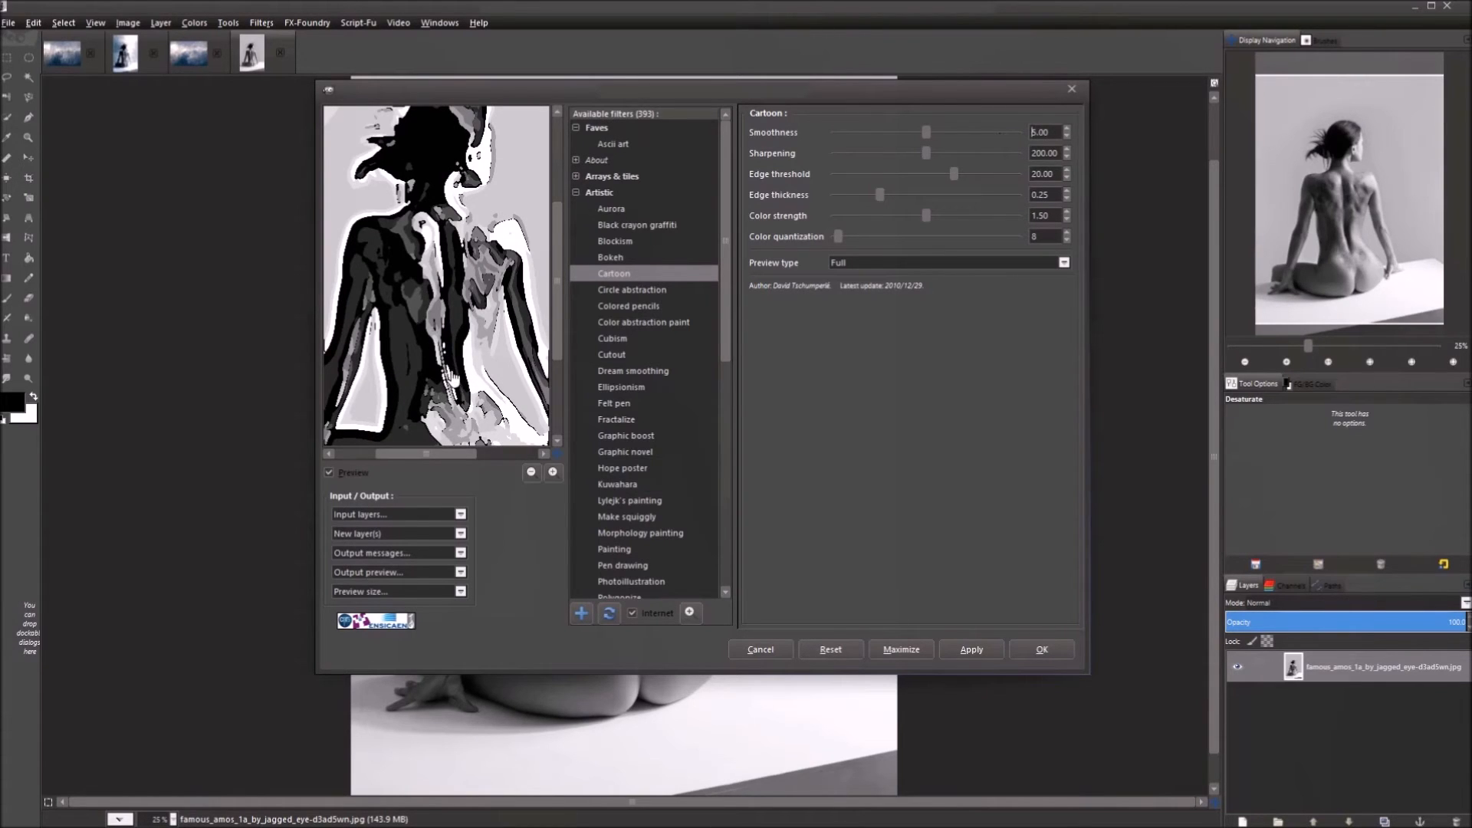
{"action": "left_click_drag", "start_coordinate": [429, 345], "coordinate": [397, 197]}
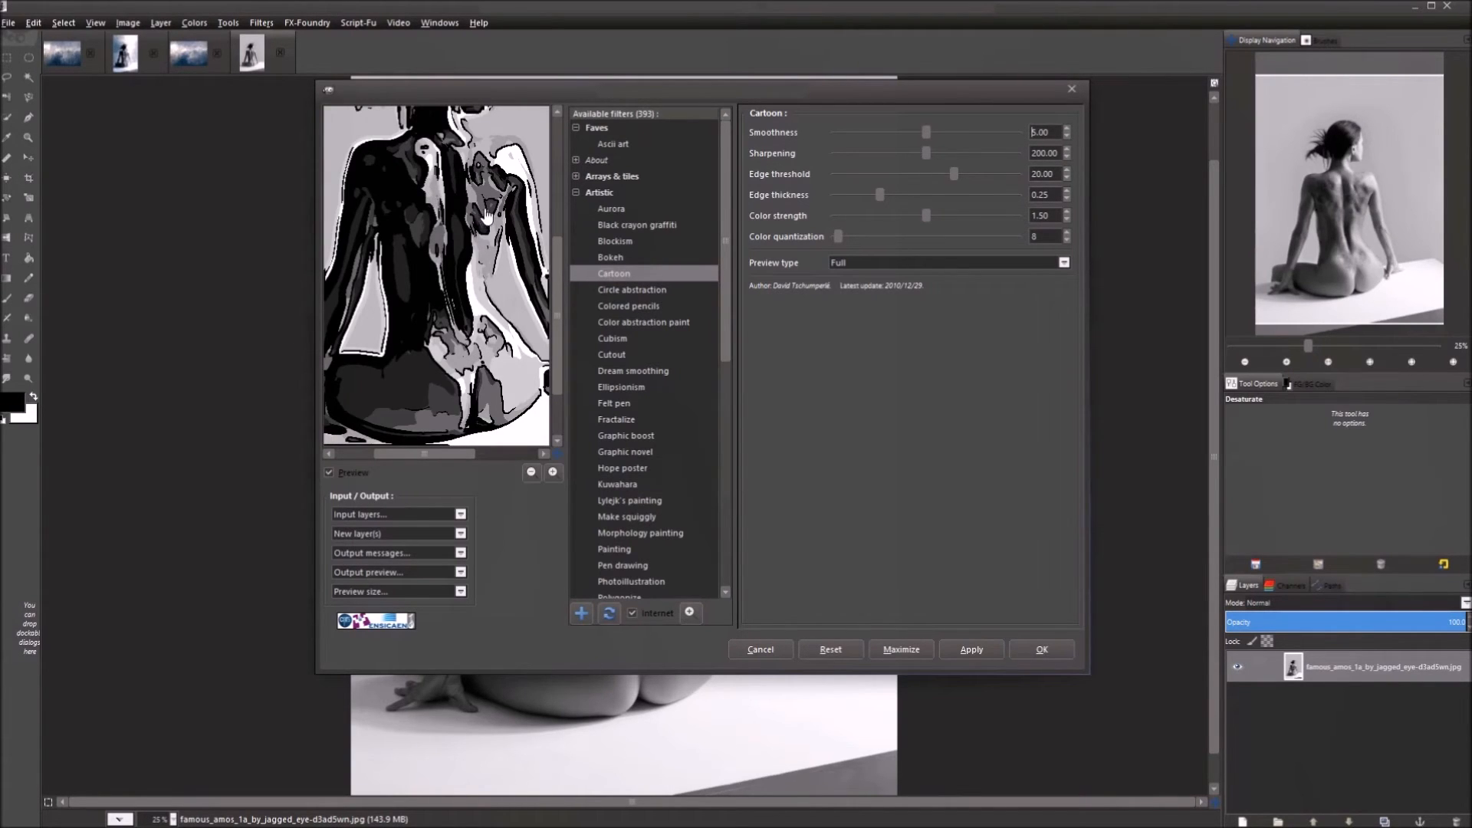
{"action": "left_click_drag", "start_coordinate": [476, 234], "coordinate": [469, 291]}
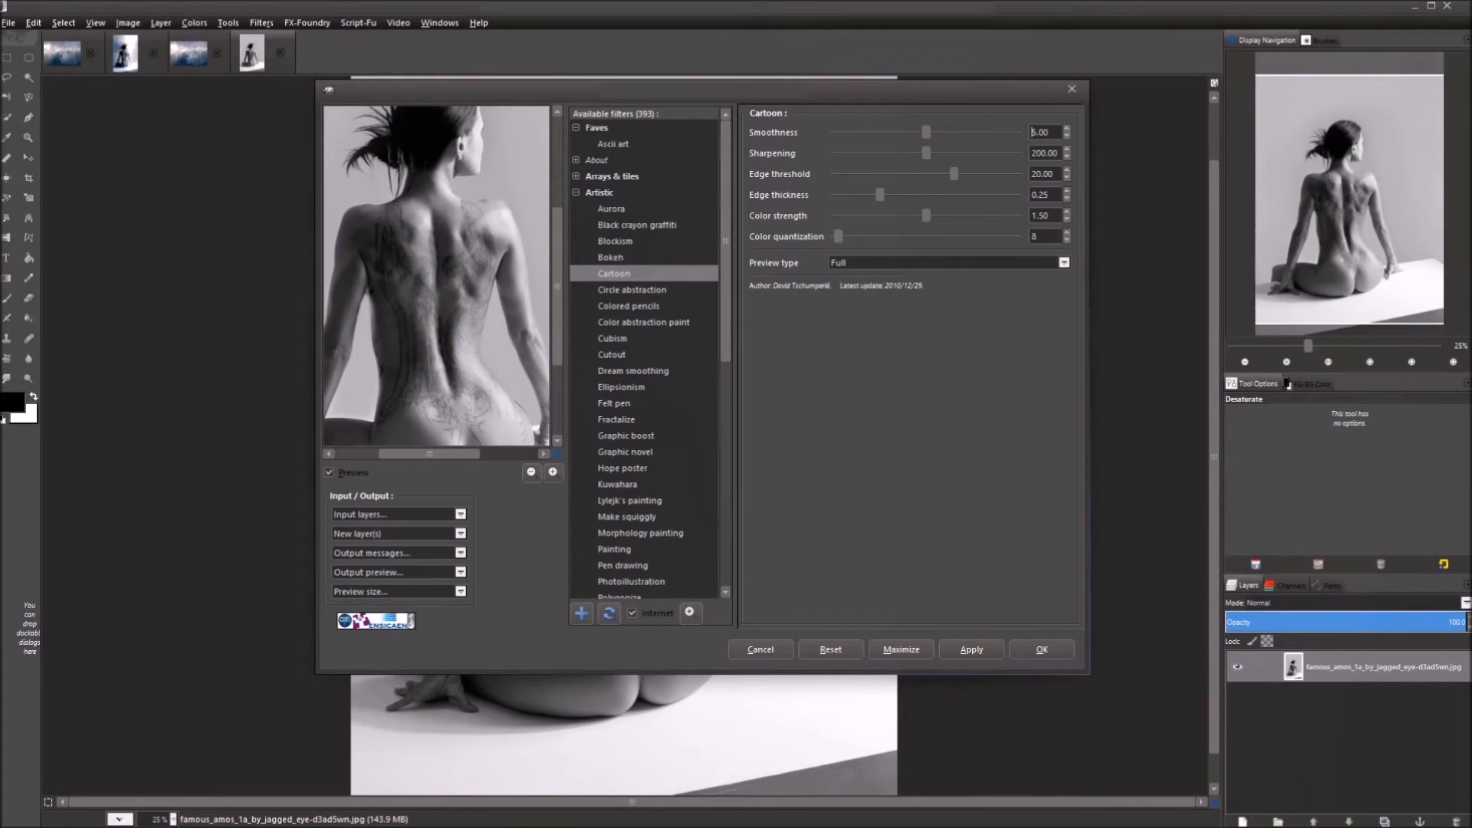
Try Sharpening 0, then settle Sharpening at 100.
{"action": "left_click_drag", "start_coordinate": [1060, 149], "coordinate": [1010, 146]}
{"action": "type", "text": "0"}
{"action": "key", "text": "Return"}
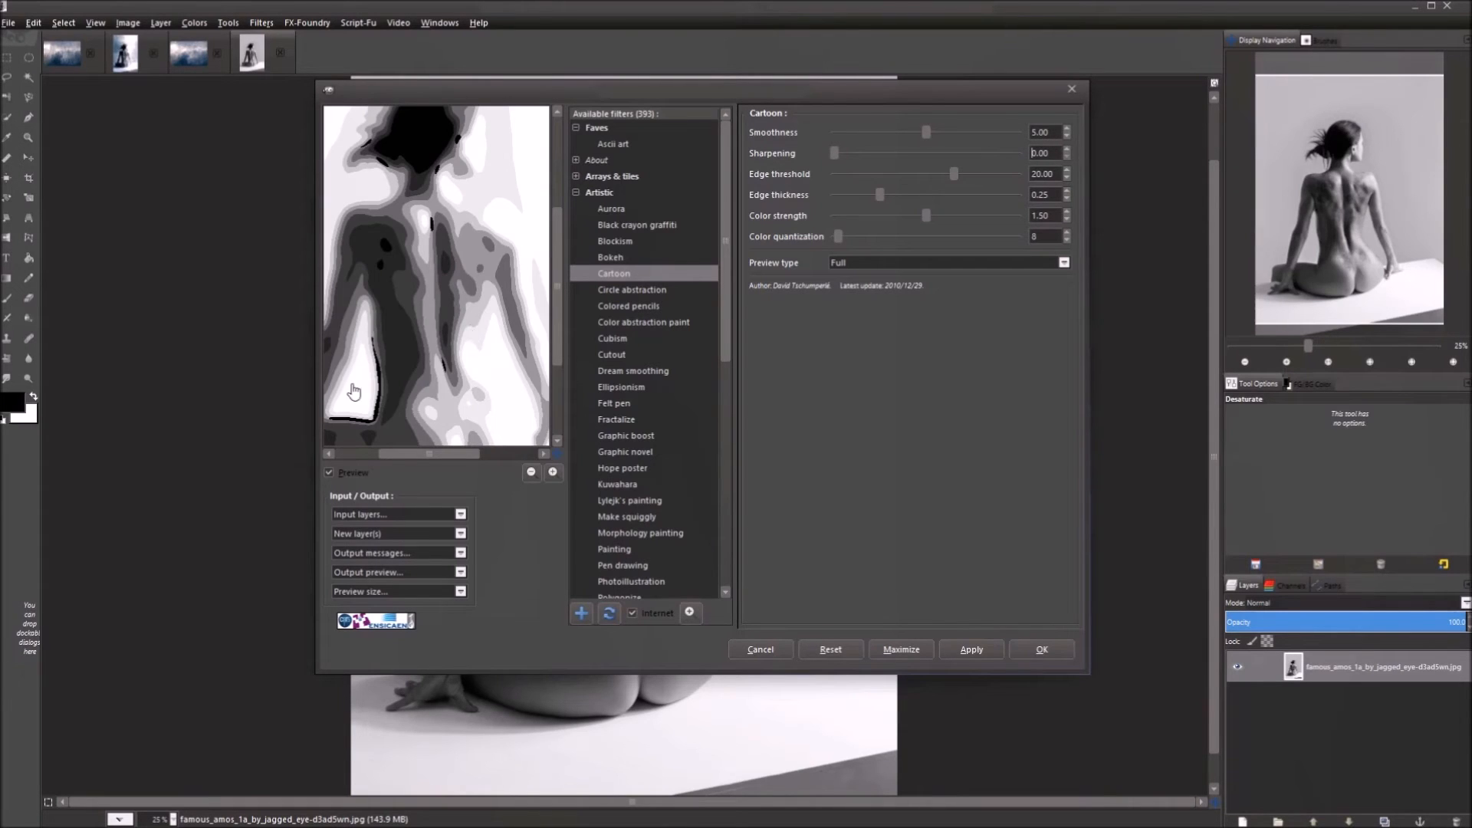
{"action": "left_click_drag", "start_coordinate": [412, 261], "coordinate": [430, 305]}
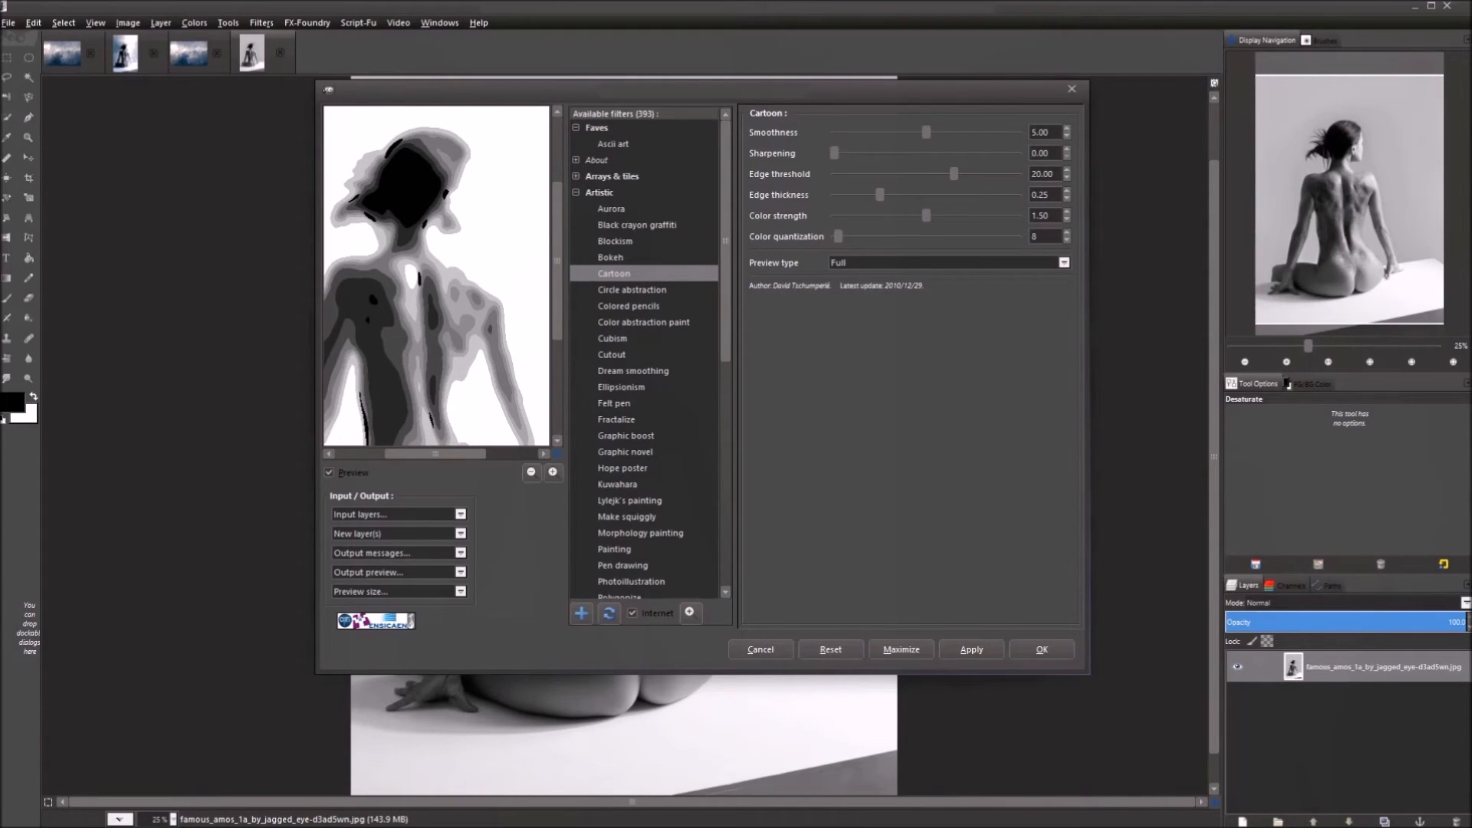
{"action": "left_click_drag", "start_coordinate": [437, 327], "coordinate": [460, 305]}
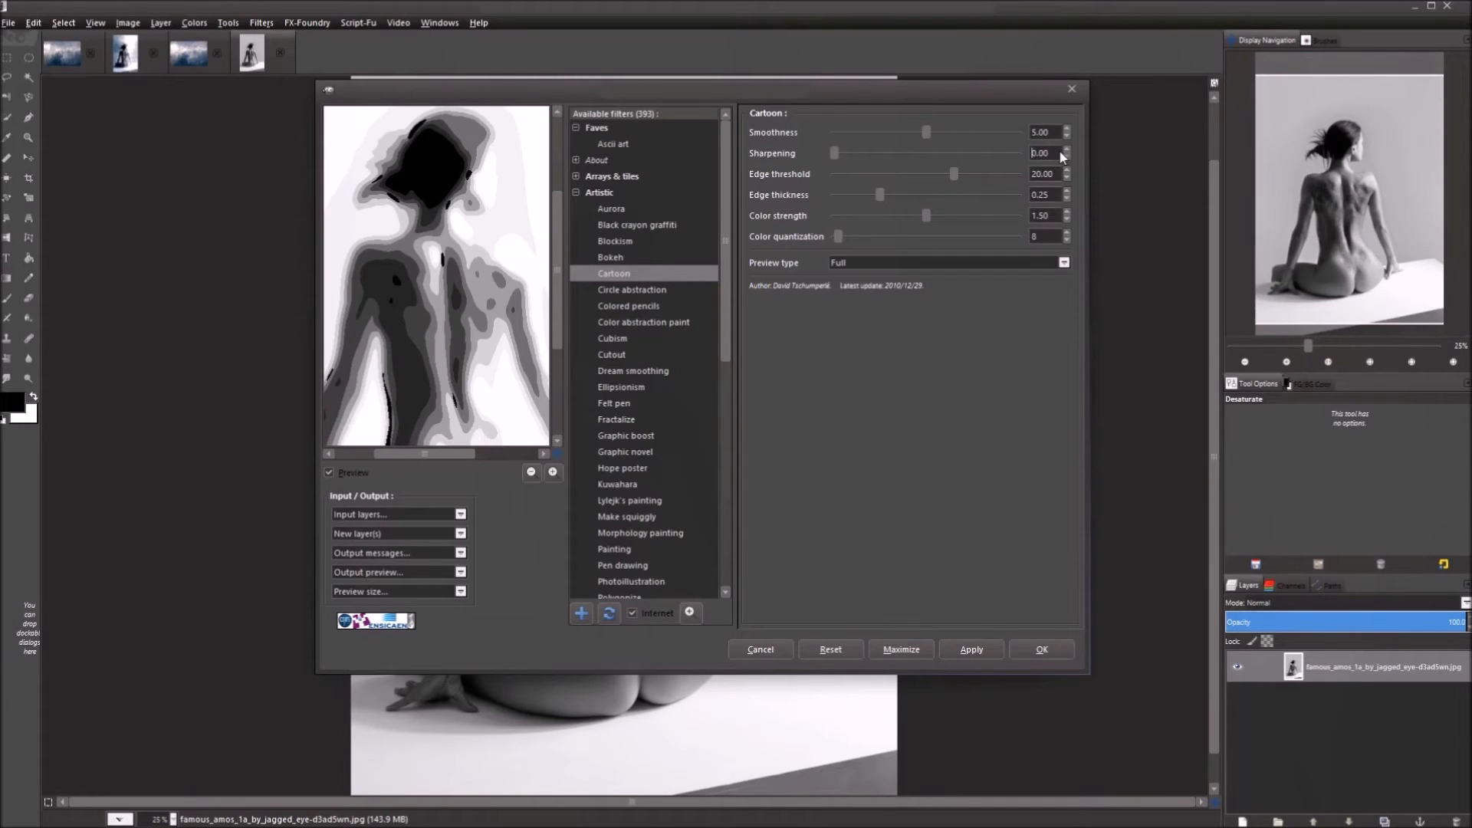
{"action": "left_click_drag", "start_coordinate": [1052, 152], "coordinate": [1028, 153]}
{"action": "type", "text": "100"}
{"action": "key", "text": "Return"}
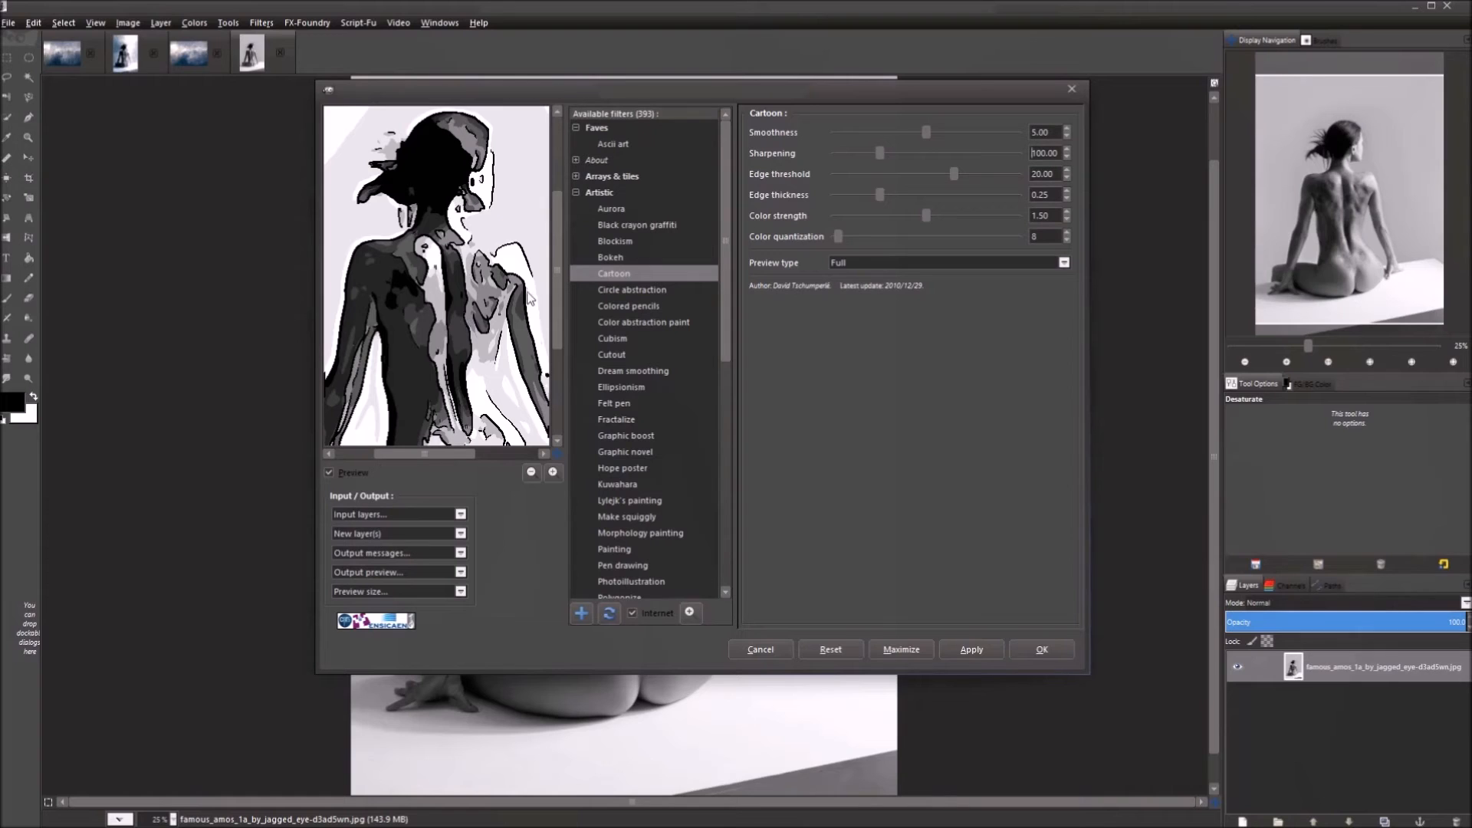
Raise Sharpening to 150 and pan the preview over the head and back.
{"action": "left_click_drag", "start_coordinate": [442, 377], "coordinate": [440, 291]}
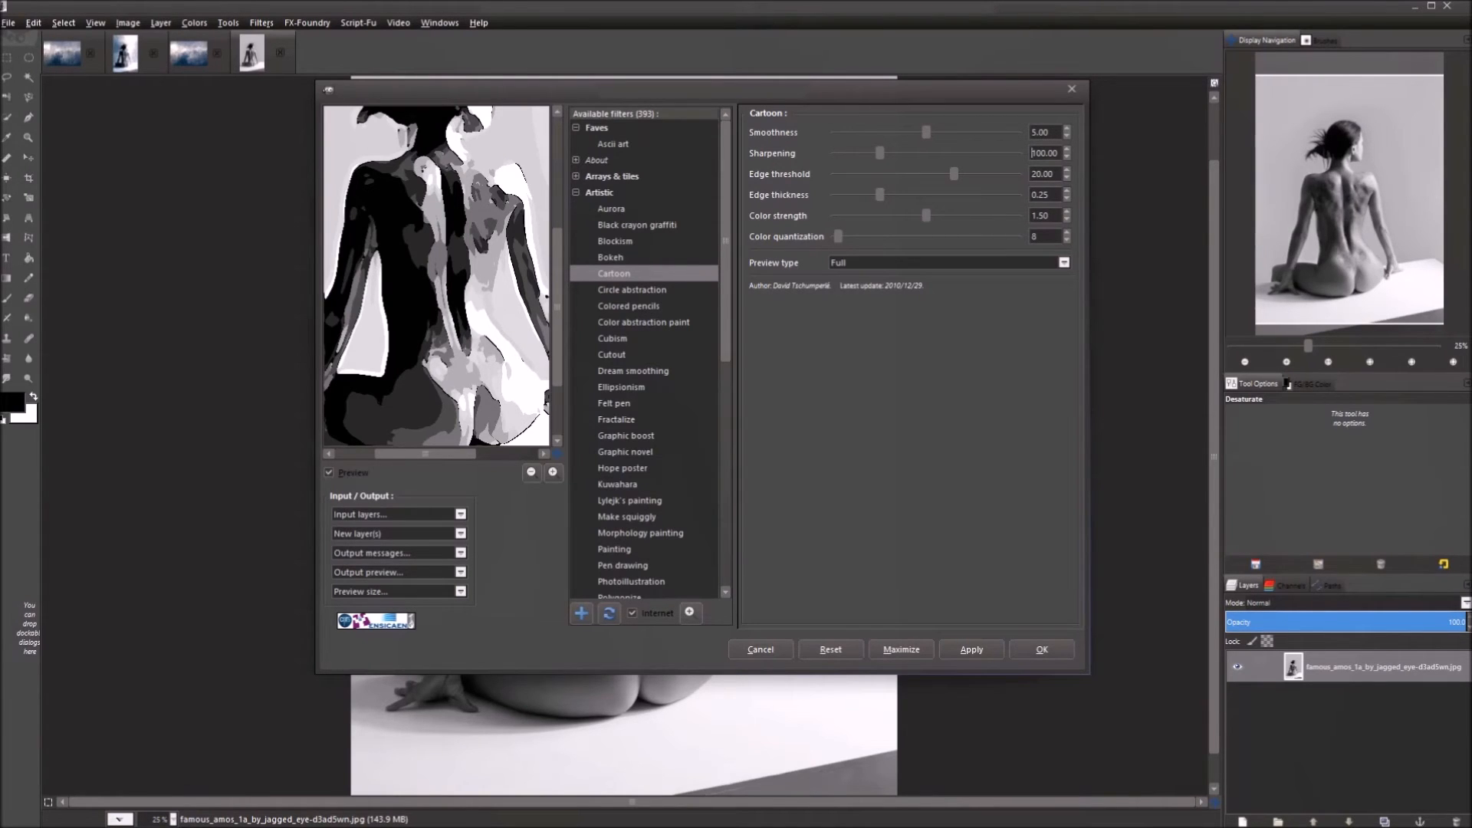
{"action": "left_click_drag", "start_coordinate": [1061, 153], "coordinate": [1030, 153]}
{"action": "type", "text": "150"}
{"action": "key", "text": "Return"}
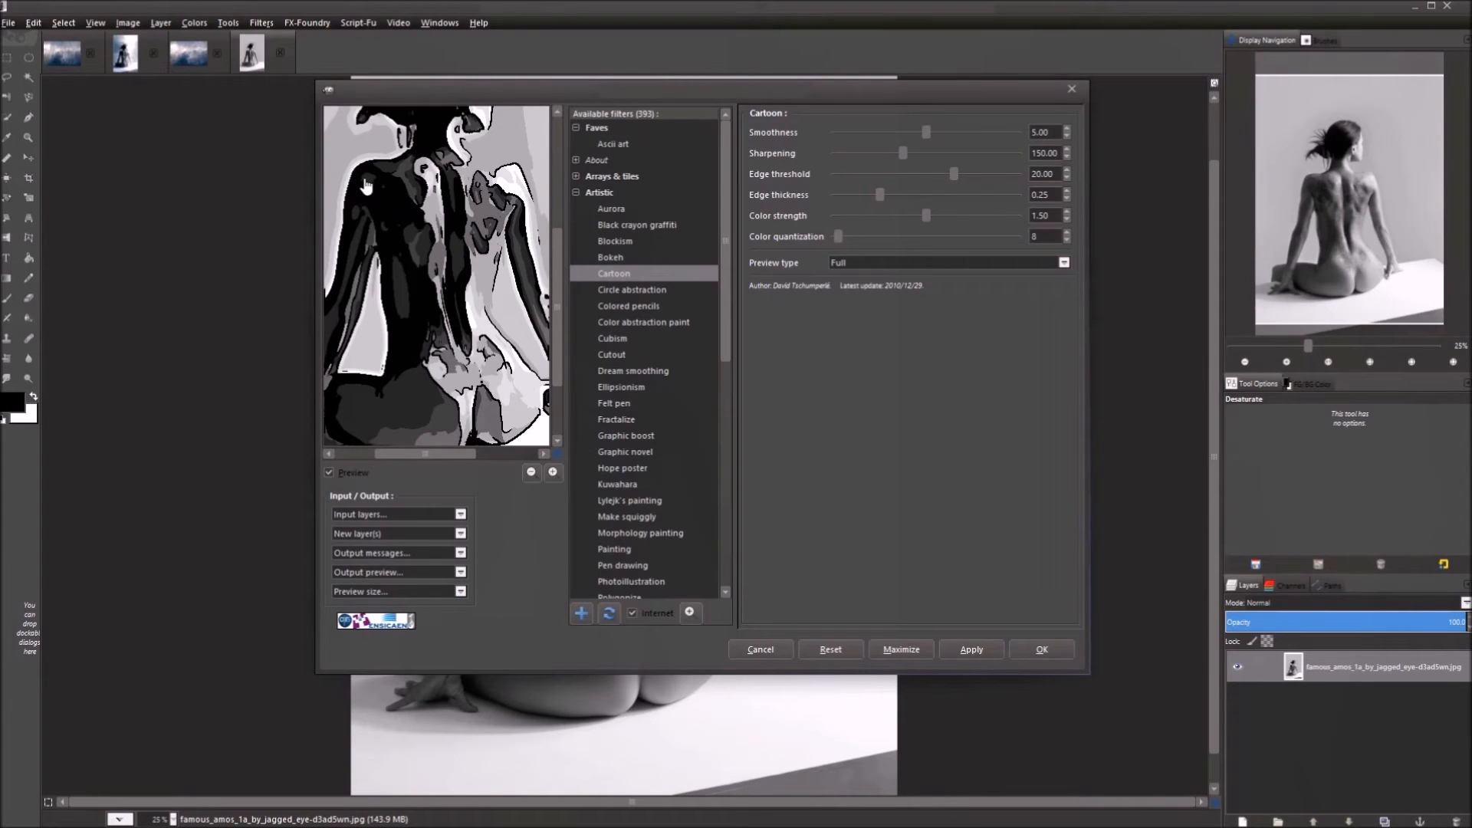
{"action": "mouse_move", "coordinate": [408, 265]}
{"action": "left_mouse_down"}
{"action": "mouse_move", "coordinate": [423, 339]}
{"action": "mouse_move", "coordinate": [413, 283]}
{"action": "left_mouse_up"}
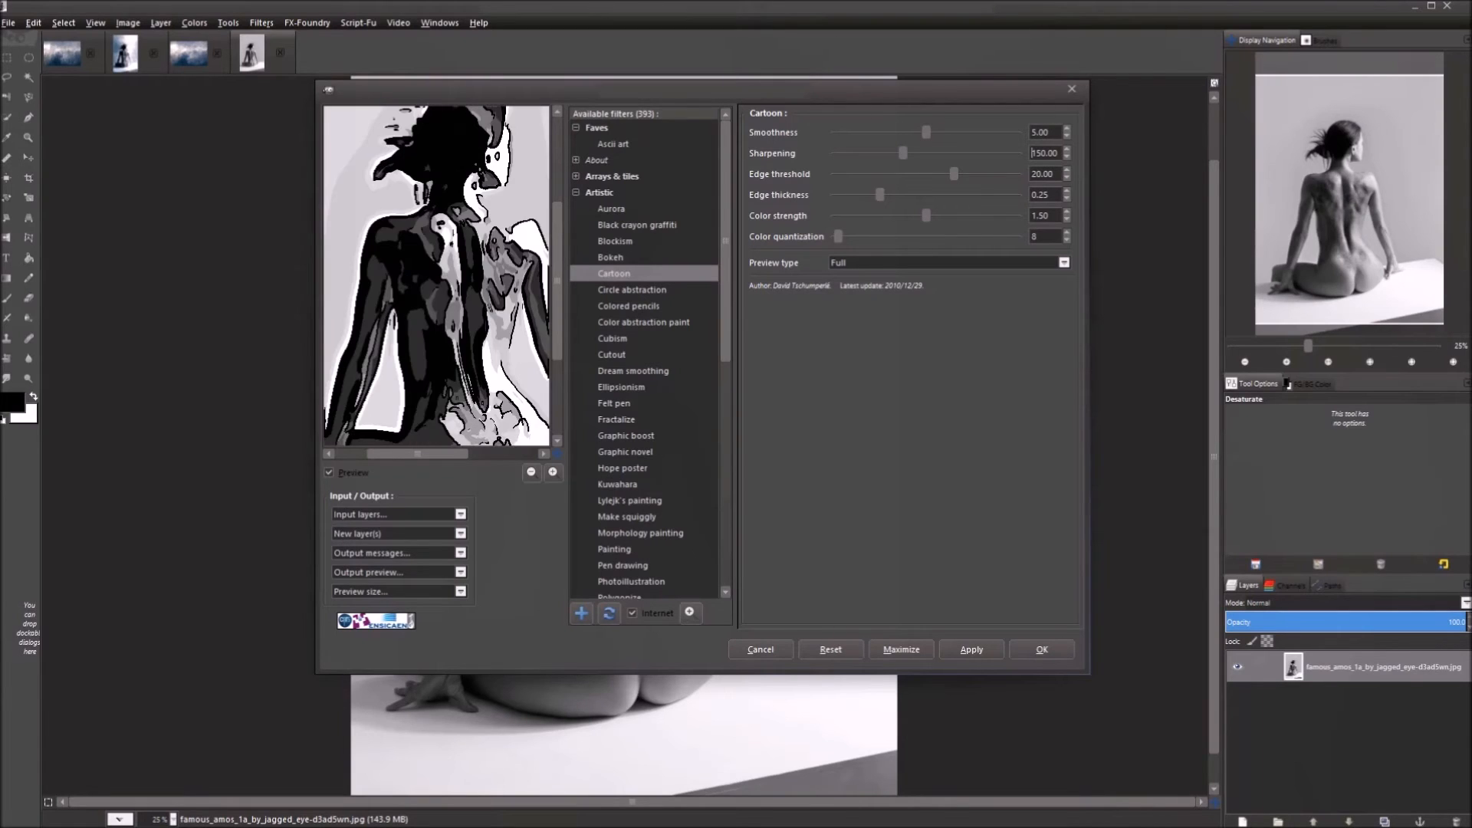
{"action": "left_click_drag", "start_coordinate": [435, 308], "coordinate": [430, 296]}
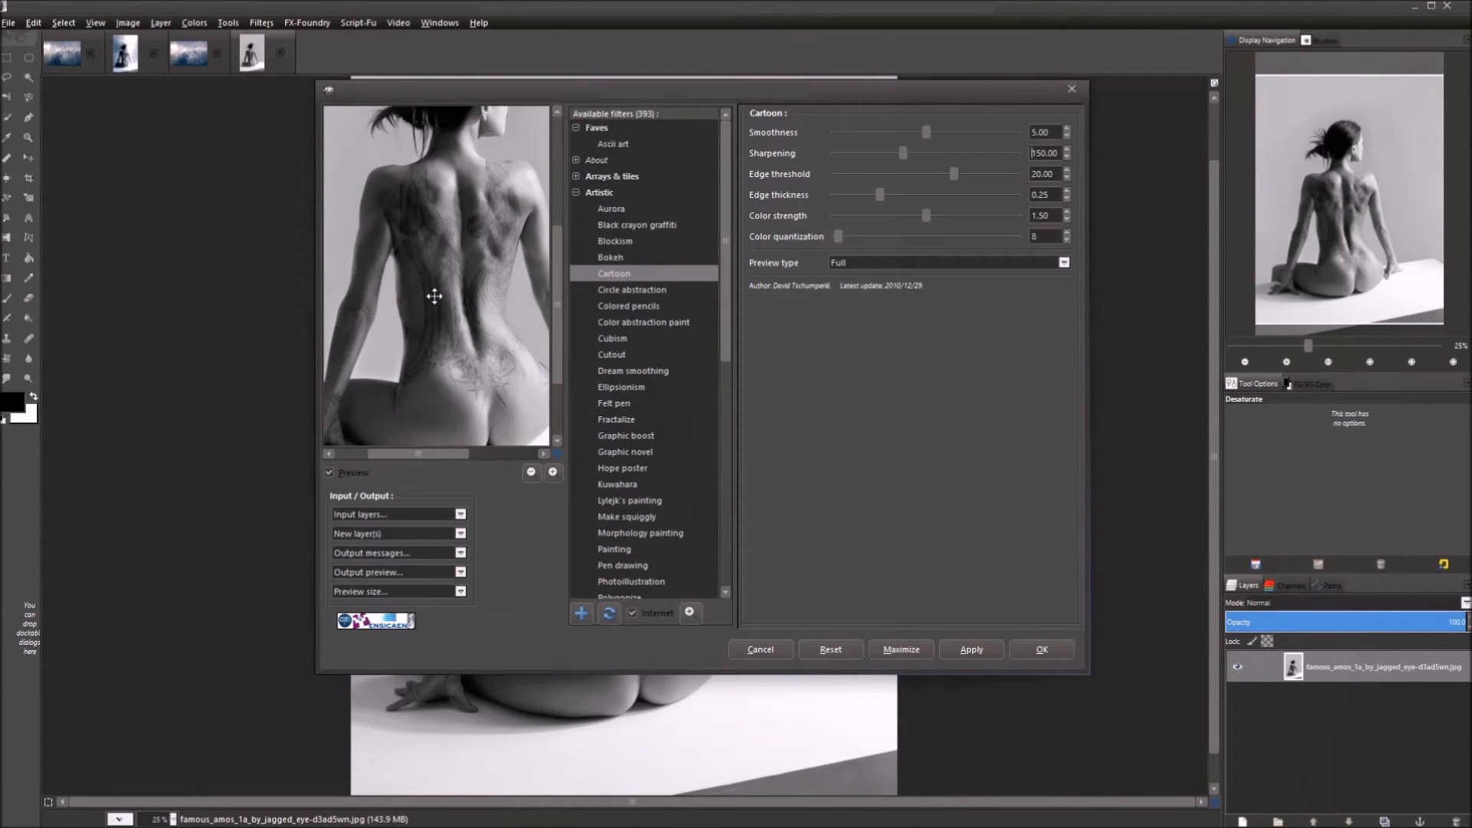
{"action": "left_click_drag", "start_coordinate": [434, 333], "coordinate": [430, 305]}
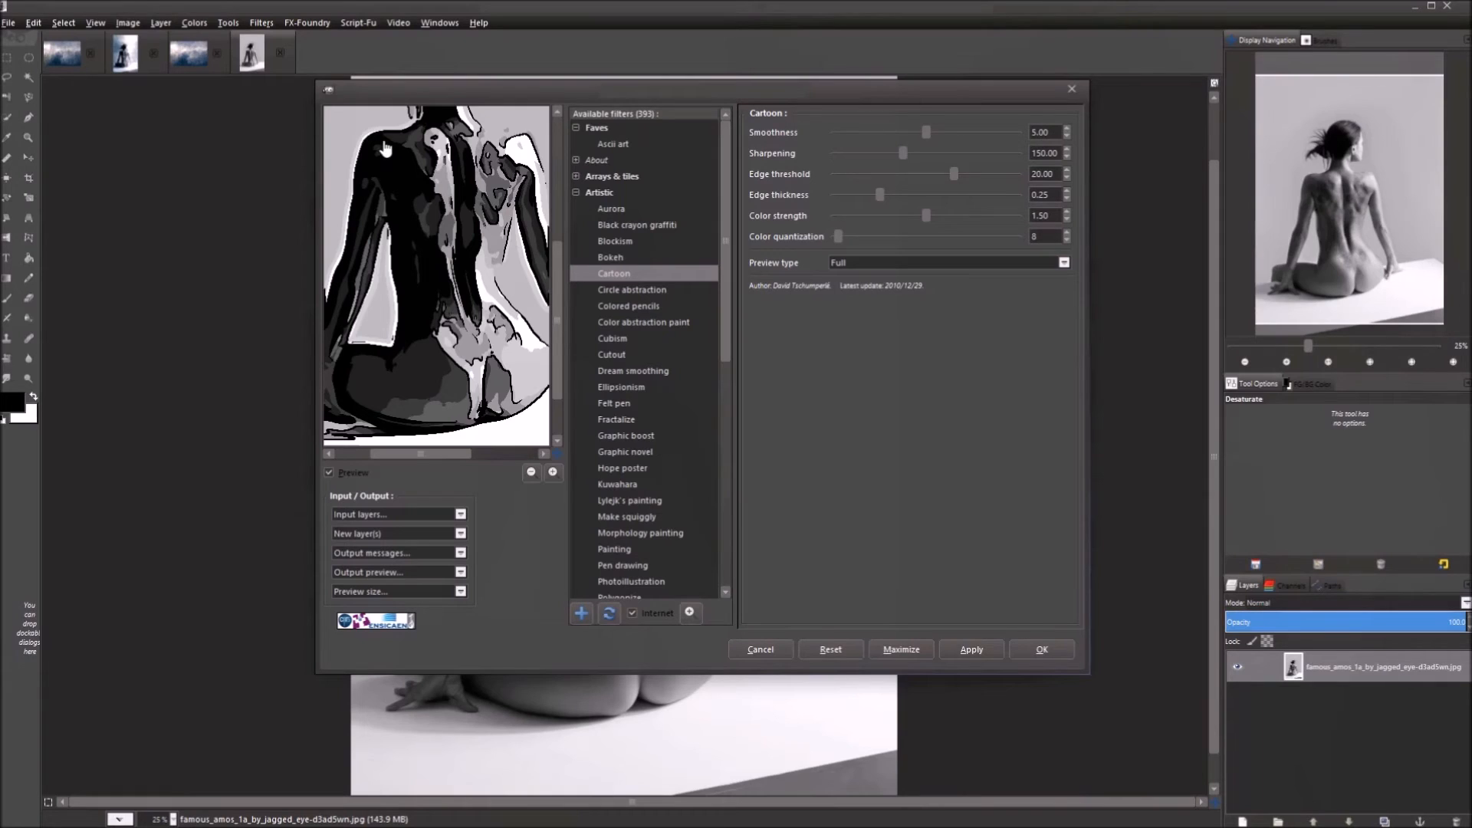
{"action": "left_click_drag", "start_coordinate": [389, 233], "coordinate": [388, 263]}
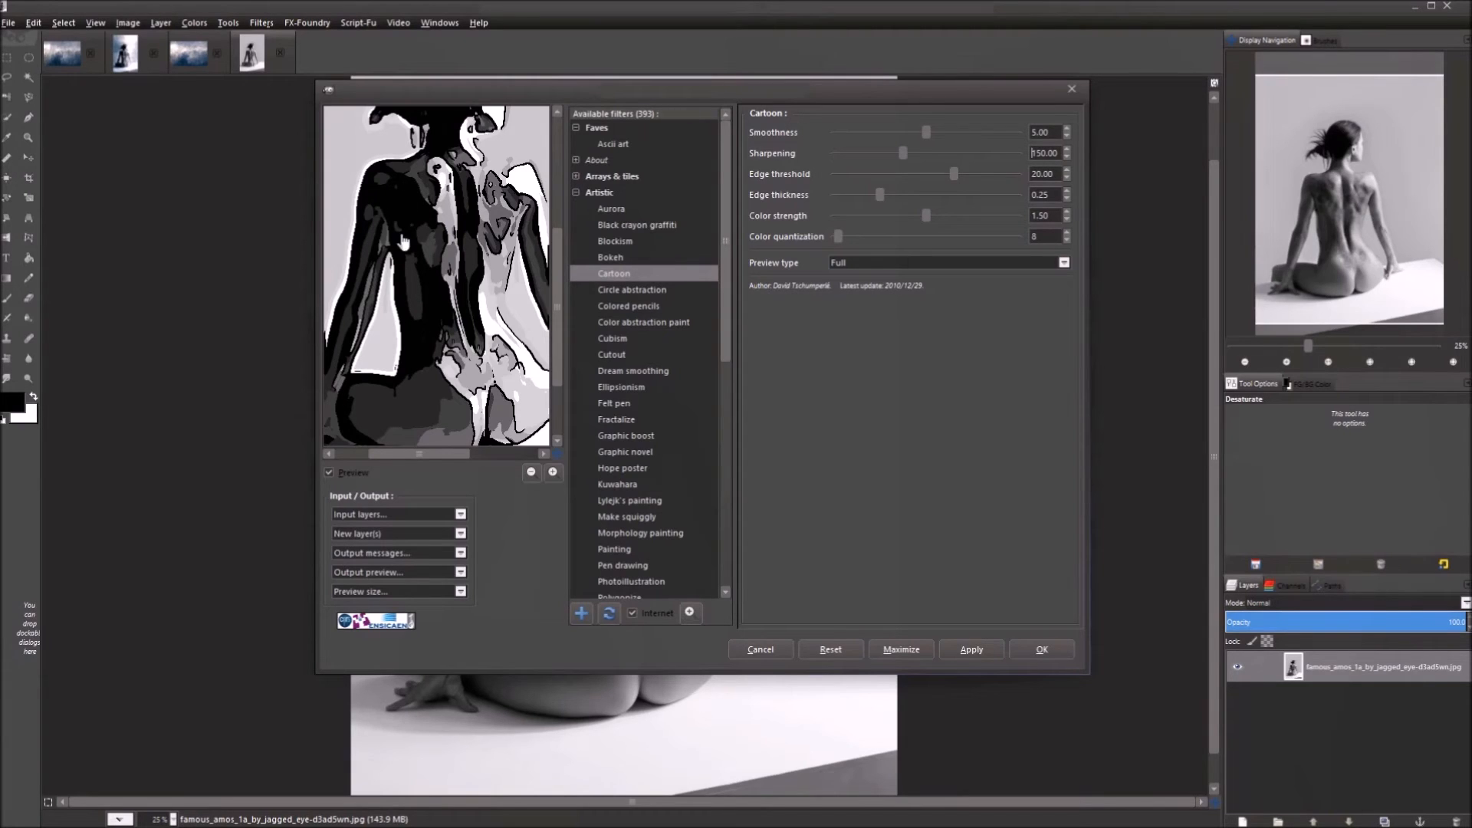
Try Sharpening values of 250 and 300, checking the preview each time.
{"action": "double_click", "coordinate": [1032, 153]}
{"action": "type", "text": "250"}
{"action": "key", "text": "Return"}
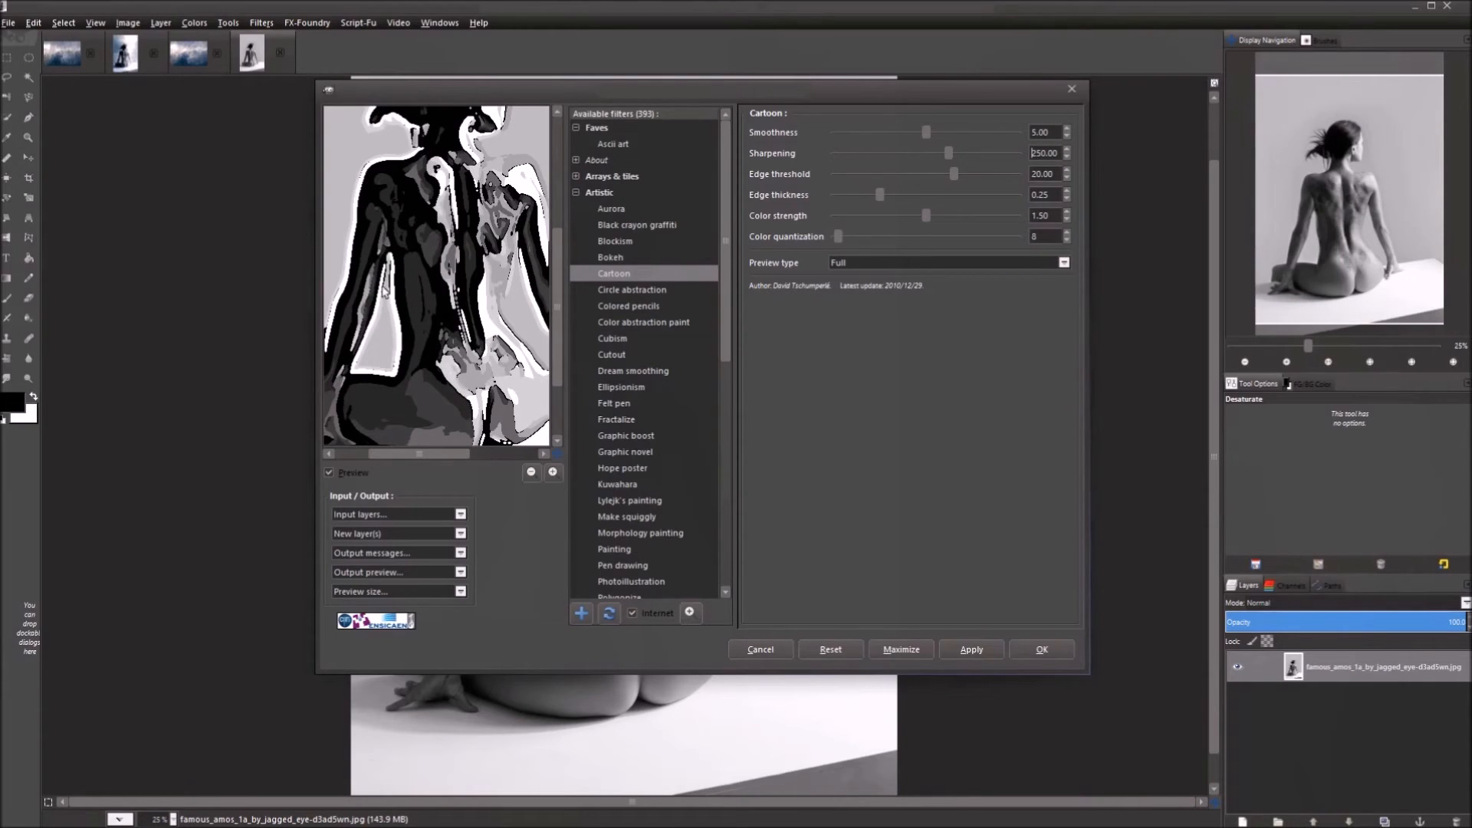
{"action": "left_click_drag", "start_coordinate": [466, 223], "coordinate": [473, 261]}
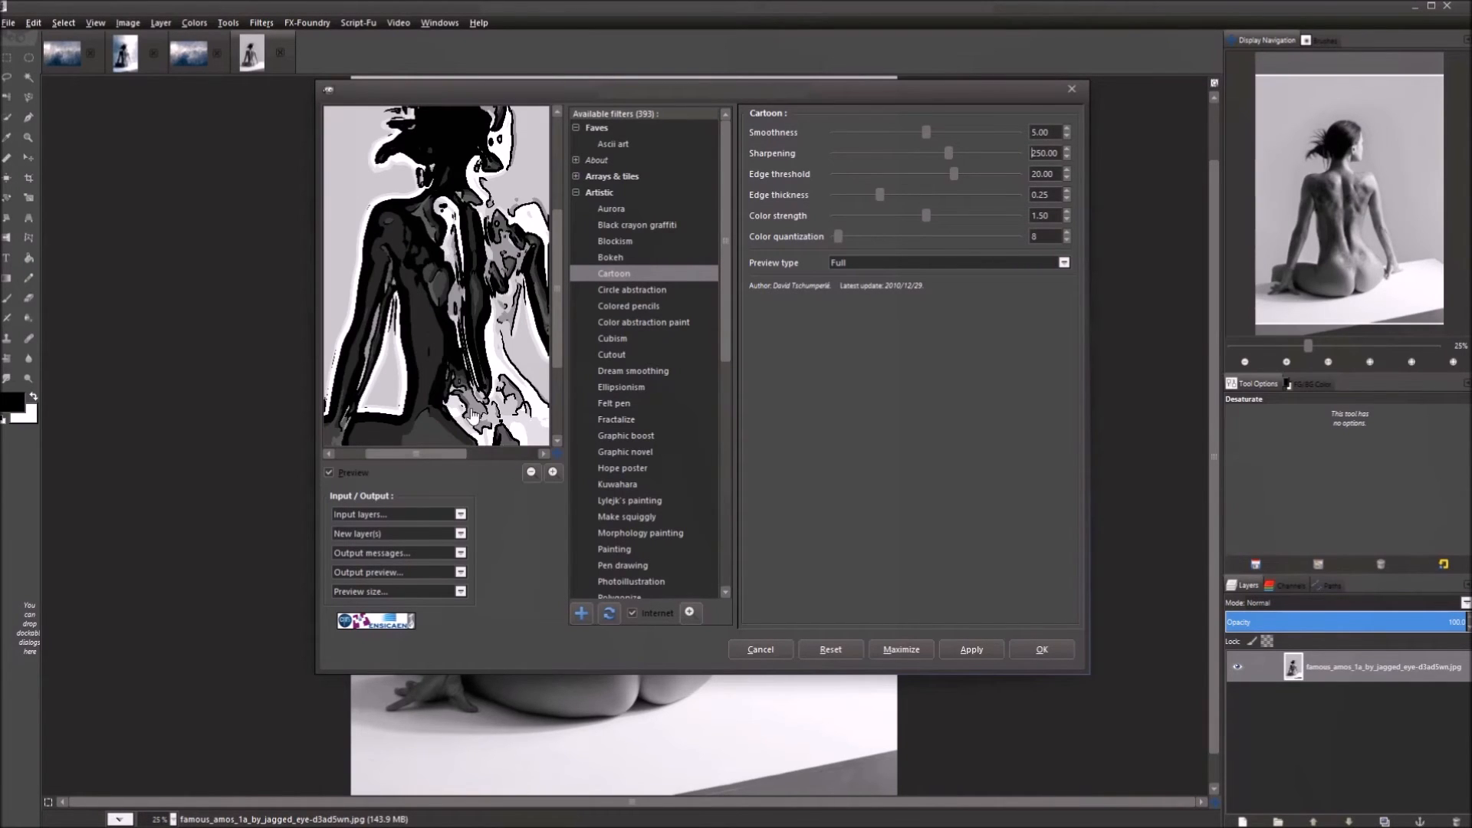
{"action": "double_click", "coordinate": [1049, 150]}
{"action": "type", "text": "300"}
{"action": "key", "text": "Return"}
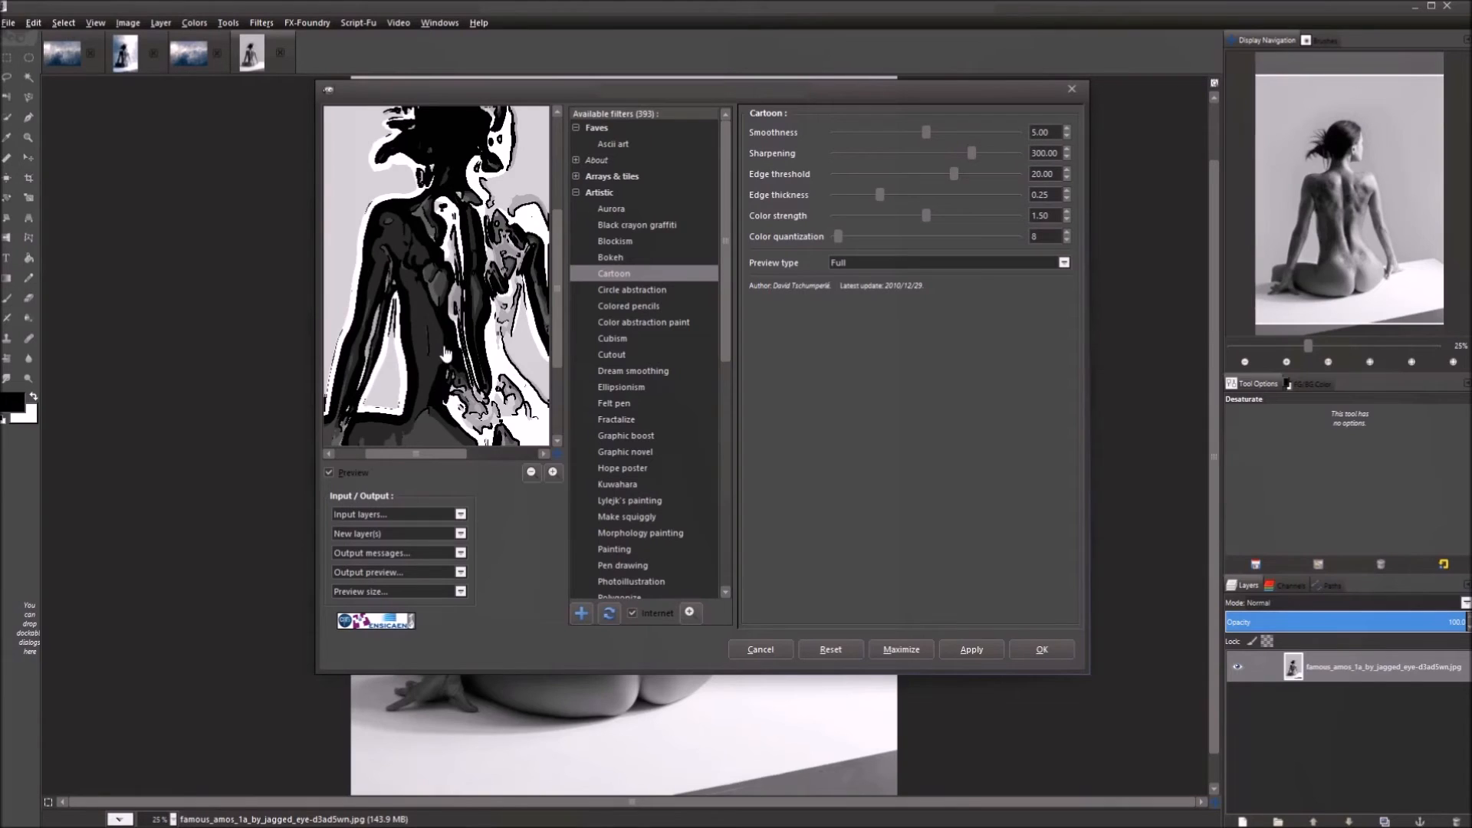
{"action": "left_click_drag", "start_coordinate": [465, 238], "coordinate": [435, 289]}
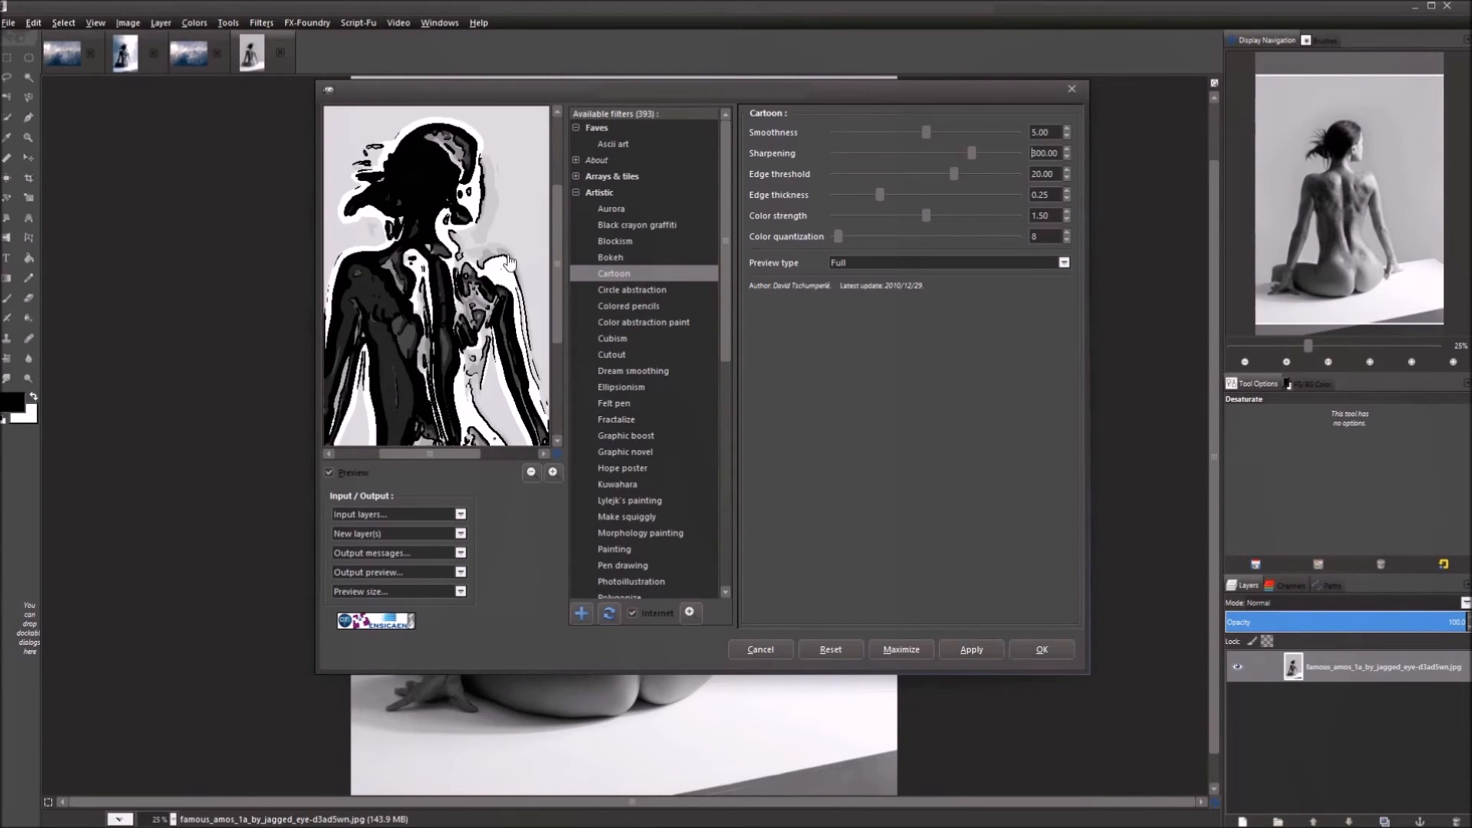
Bring Sharpening down to 245, then 200, and enter Edge threshold 1.
{"action": "left_click_drag", "start_coordinate": [1059, 152], "coordinate": [1000, 149]}
{"action": "type", "text": "245"}
{"action": "key", "text": "Return"}
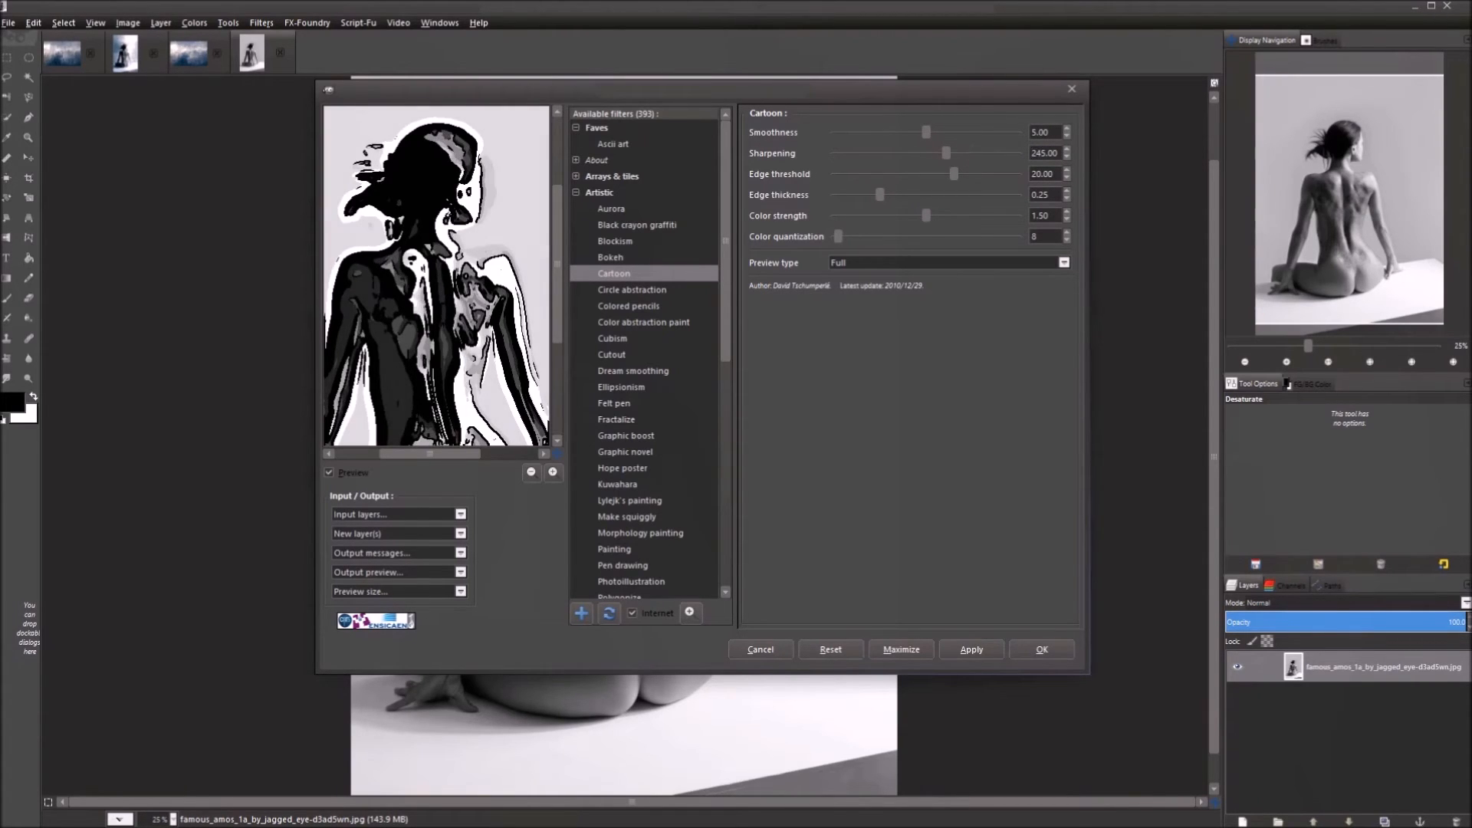
{"action": "left_click_drag", "start_coordinate": [429, 341], "coordinate": [430, 296]}
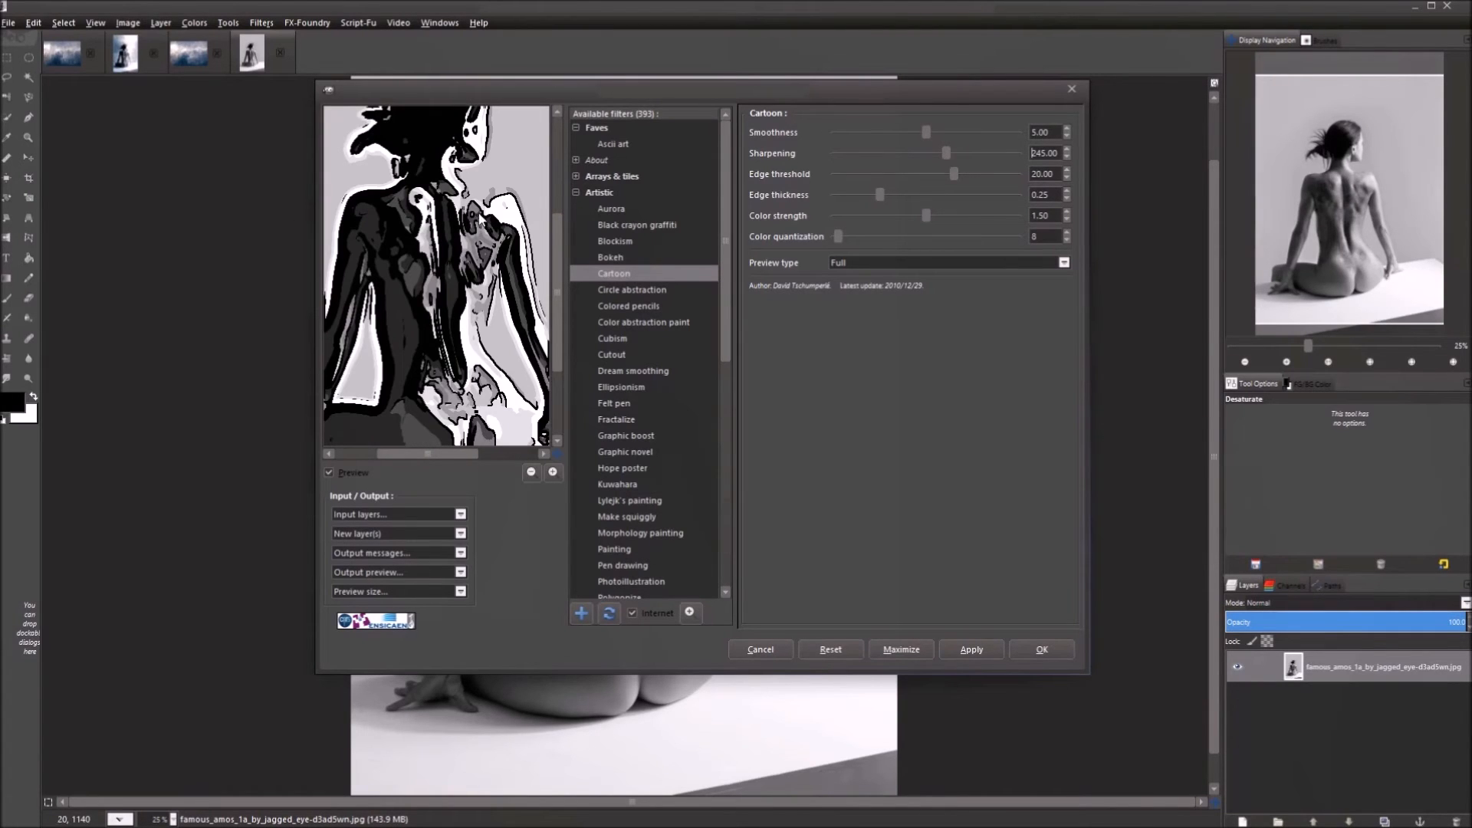
{"action": "double_click", "coordinate": [1055, 151]}
{"action": "type", "text": "200"}
{"action": "key", "text": "Return"}
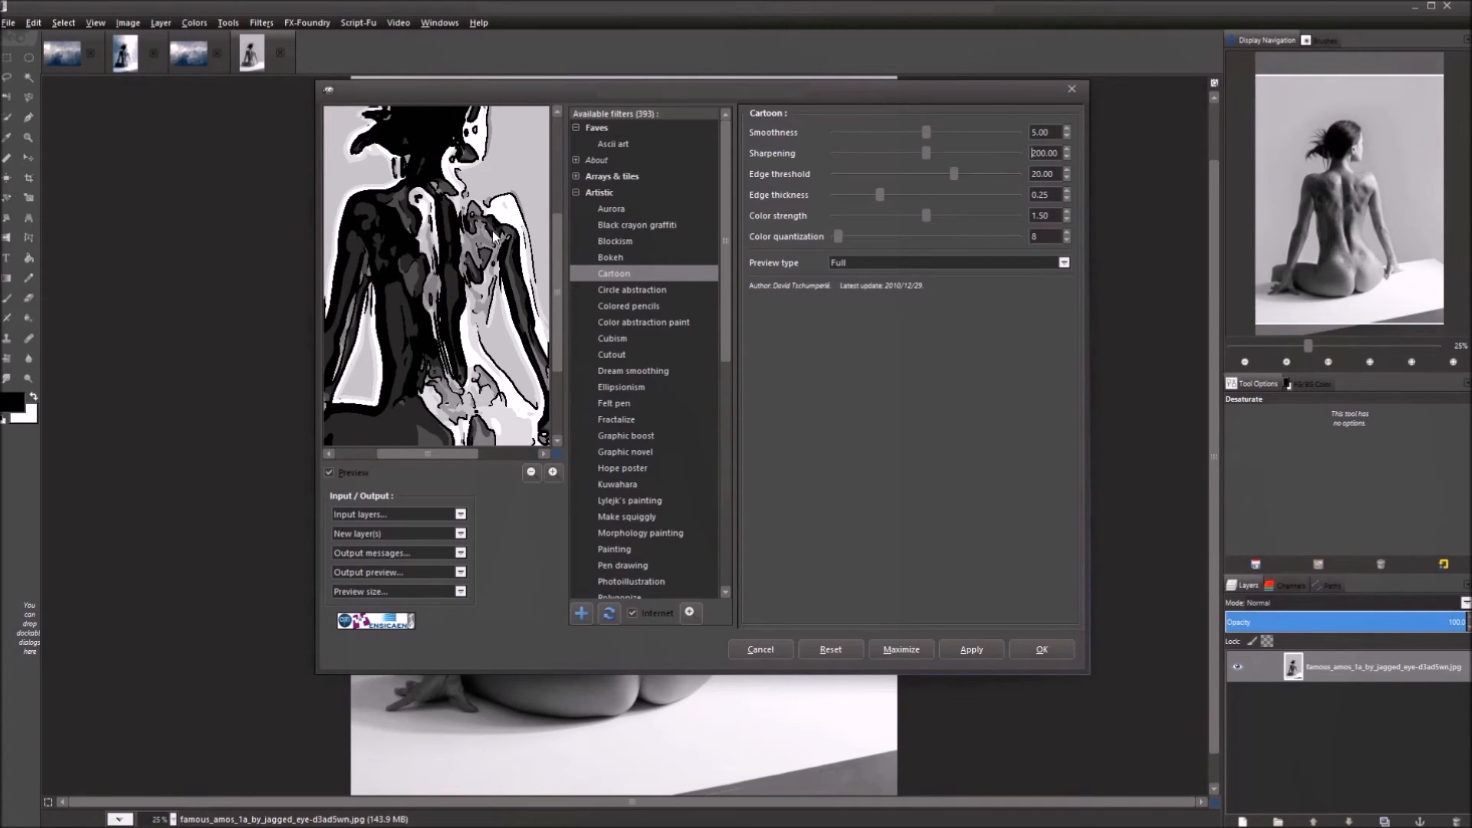
{"action": "double_click", "coordinate": [1055, 169]}
{"action": "type", "text": "1"}
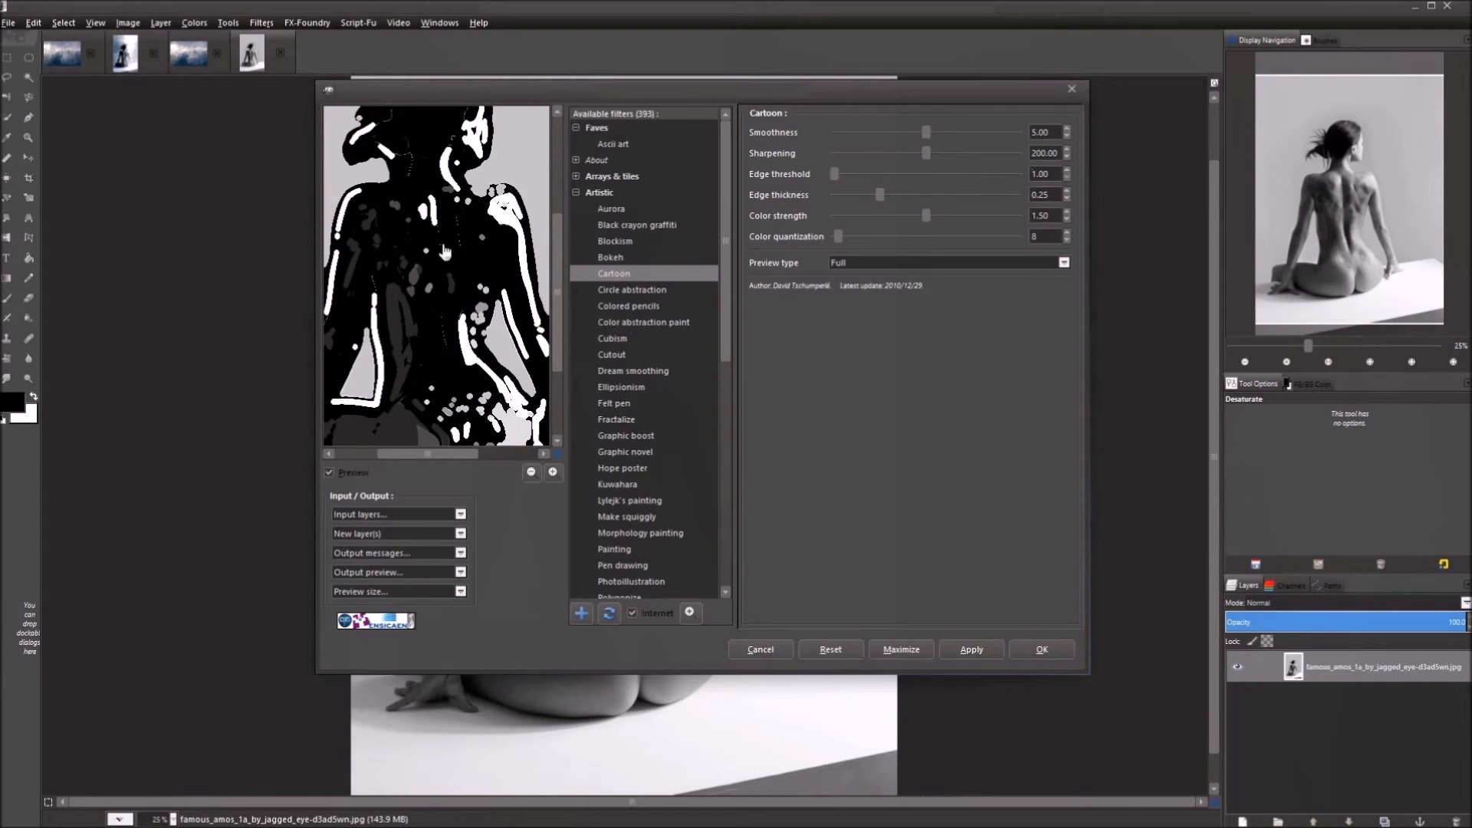
Pan around the figure in the preview, then set Edge threshold to 10.
{"action": "left_click_drag", "start_coordinate": [439, 164], "coordinate": [432, 242]}
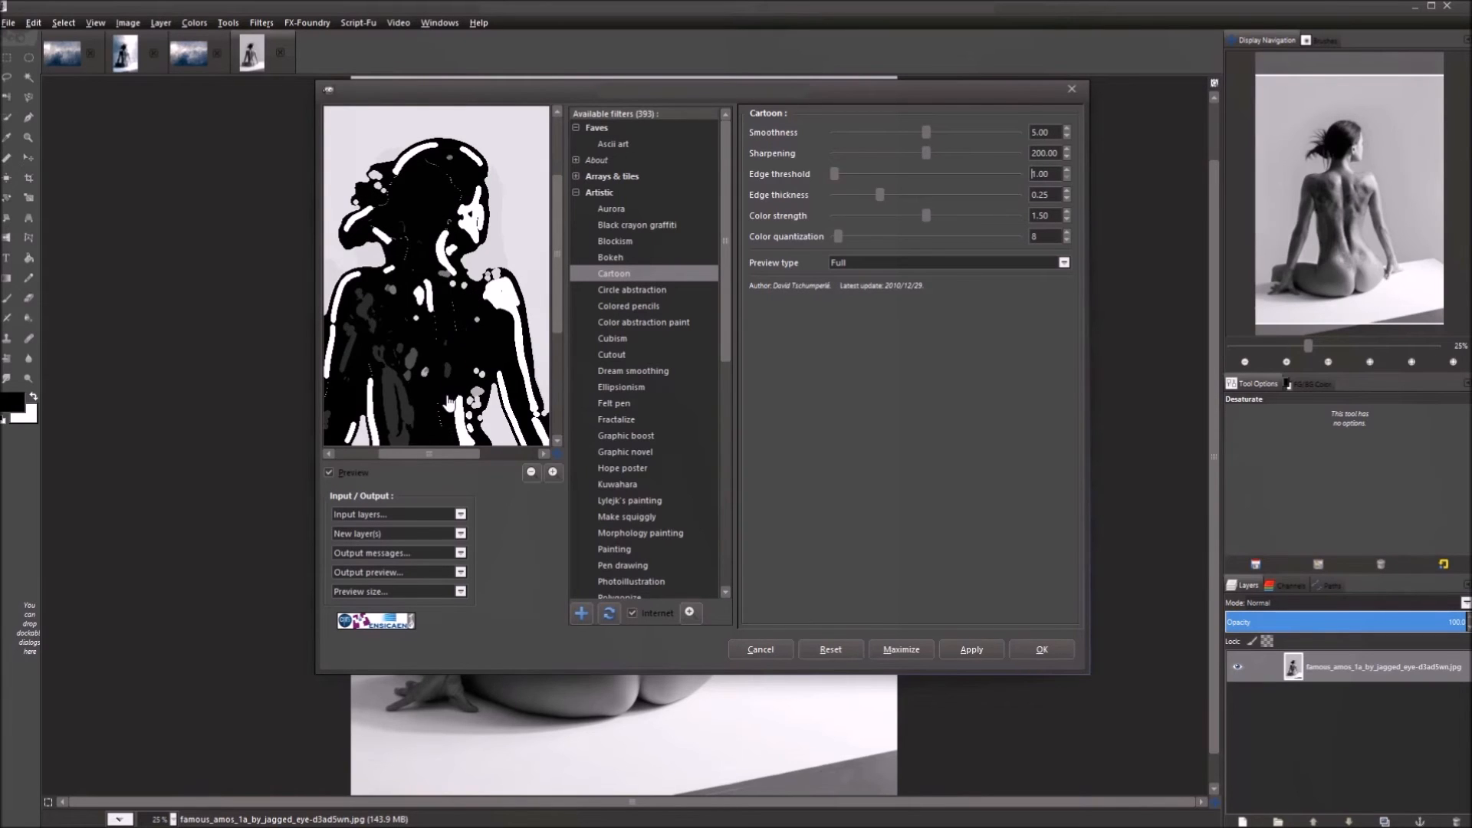
{"action": "left_click_drag", "start_coordinate": [448, 414], "coordinate": [446, 342]}
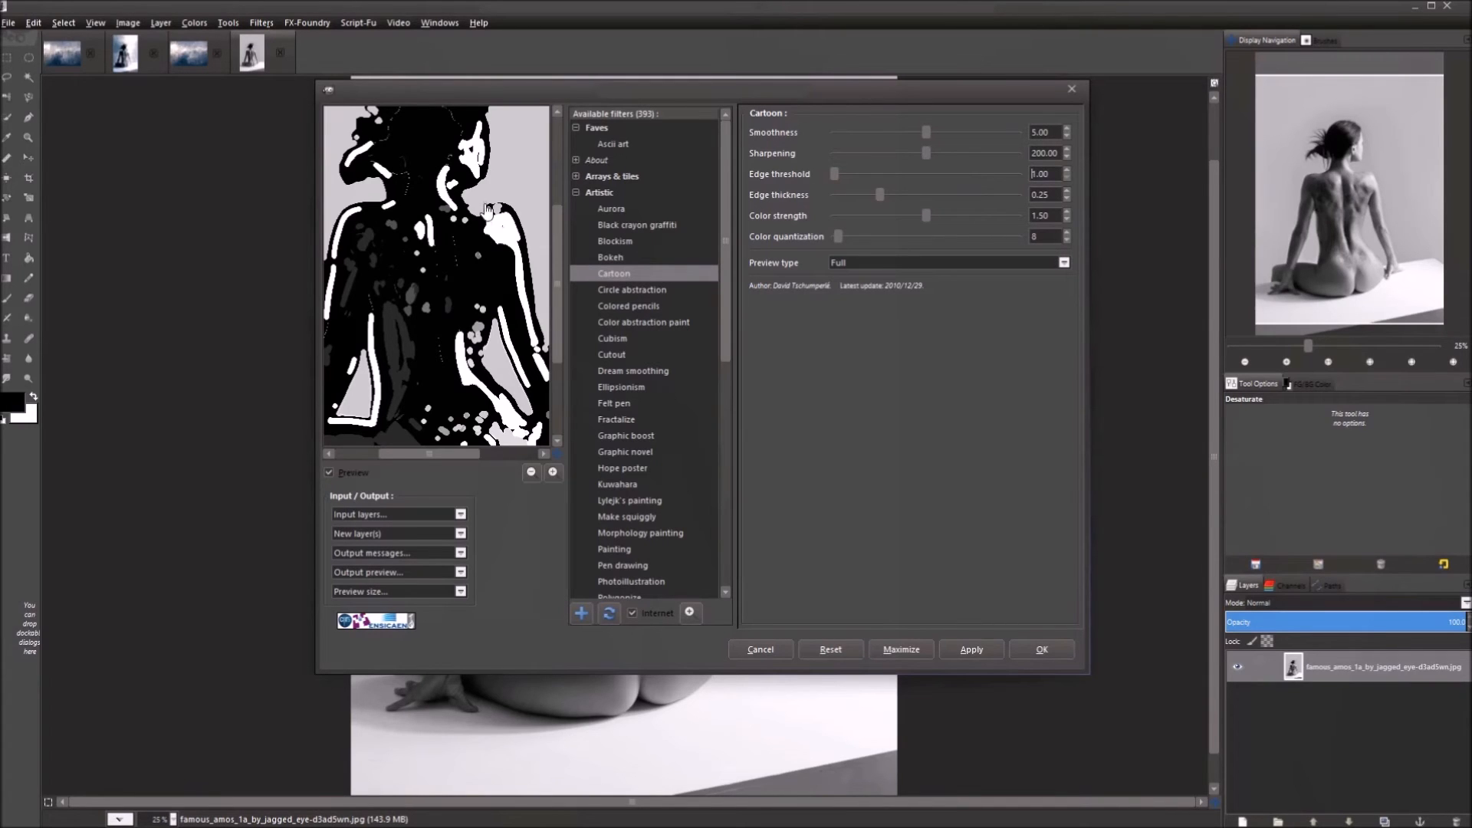
{"action": "left_click_drag", "start_coordinate": [422, 251], "coordinate": [473, 277]}
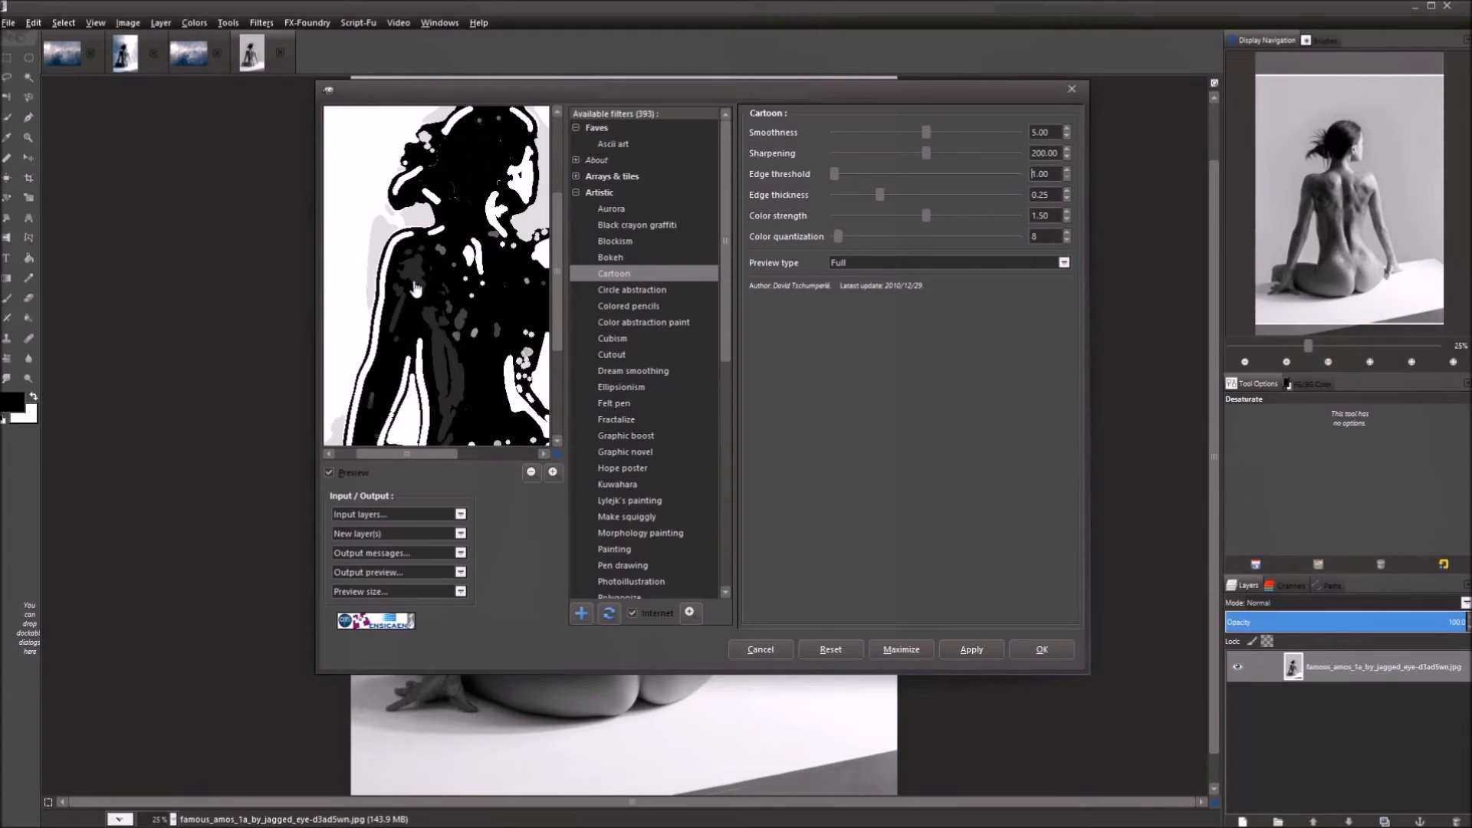
{"action": "left_click_drag", "start_coordinate": [517, 365], "coordinate": [449, 307]}
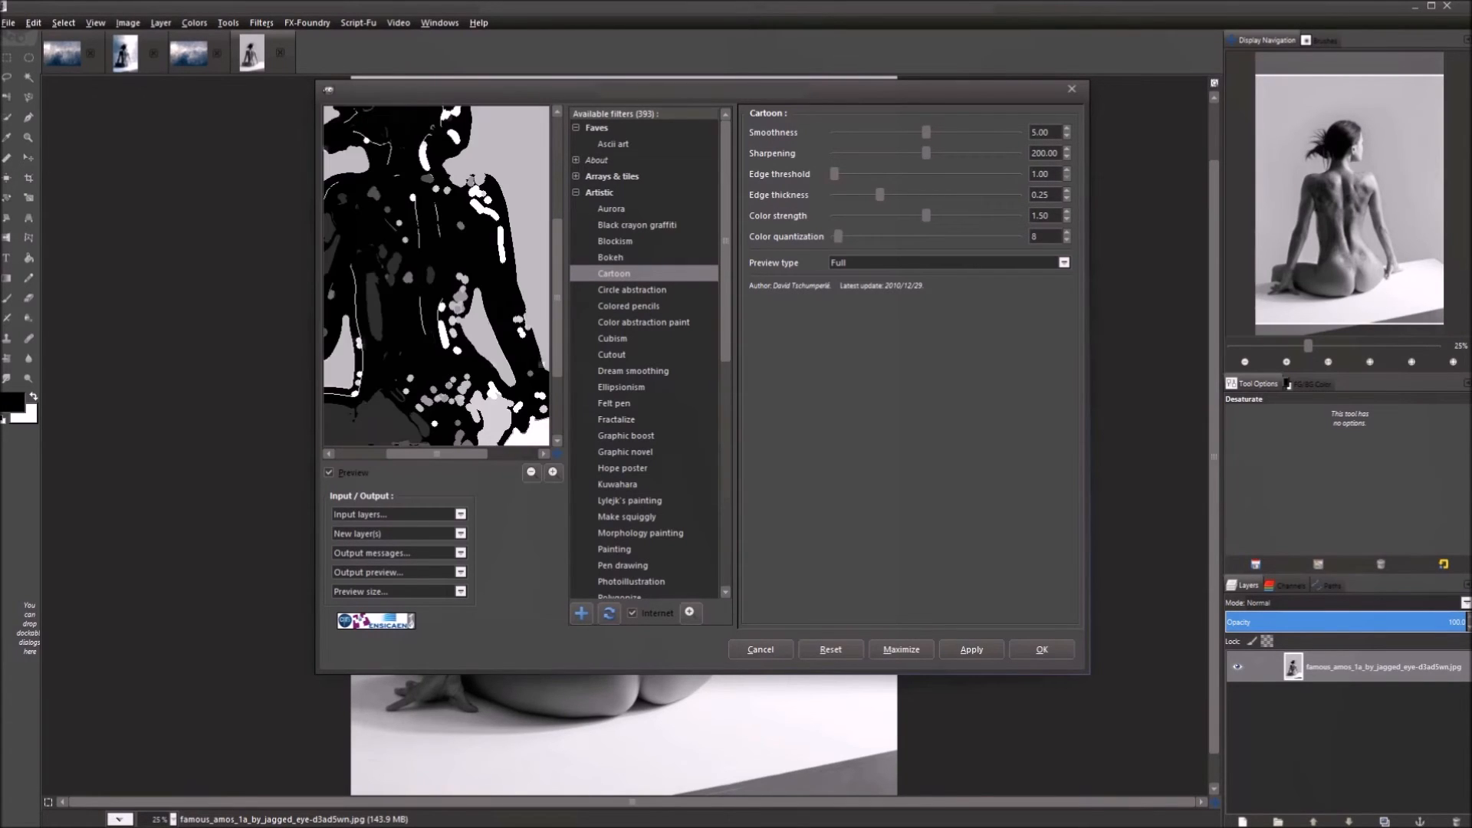
{"action": "left_click_drag", "start_coordinate": [1052, 174], "coordinate": [1011, 179]}
{"action": "type", "text": "10"}
{"action": "key", "text": "Return"}
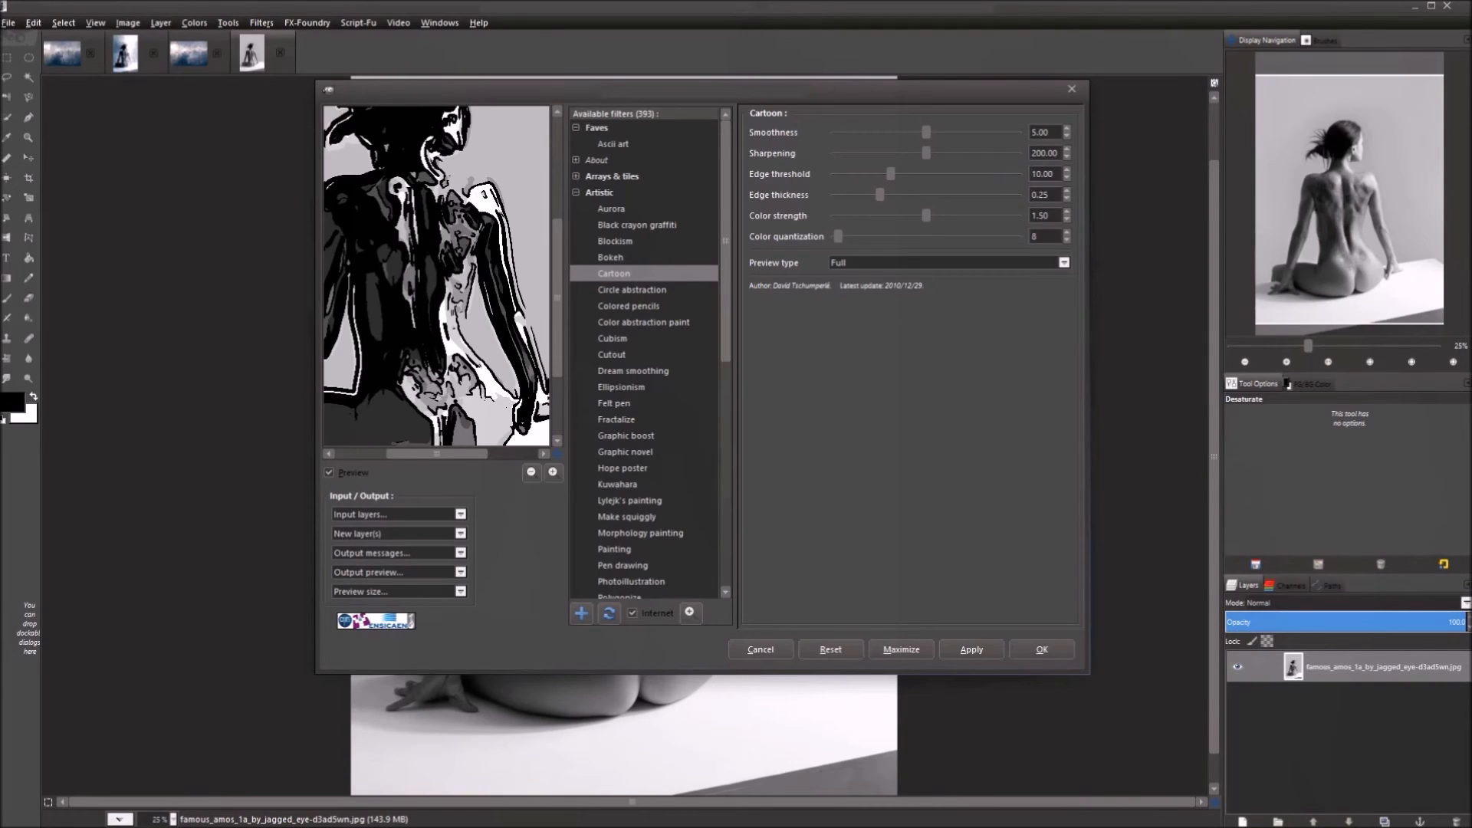
Try Edge threshold 25, settle on 22, and set Edge thickness to 0.
{"action": "double_click", "coordinate": [1042, 174]}
{"action": "type", "text": "25"}
{"action": "key", "text": "Return"}
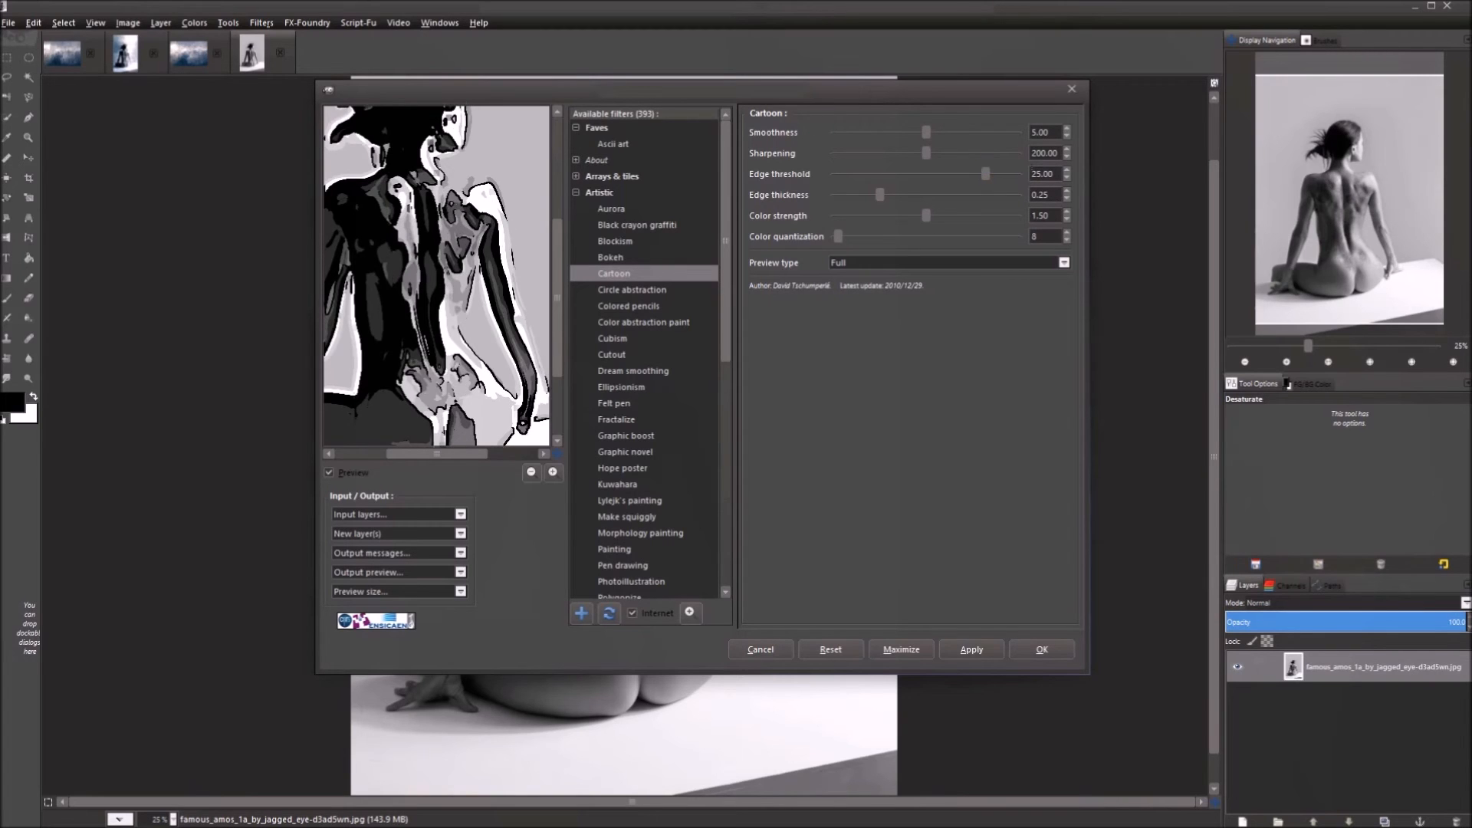
{"action": "left_click_drag", "start_coordinate": [440, 359], "coordinate": [468, 368]}
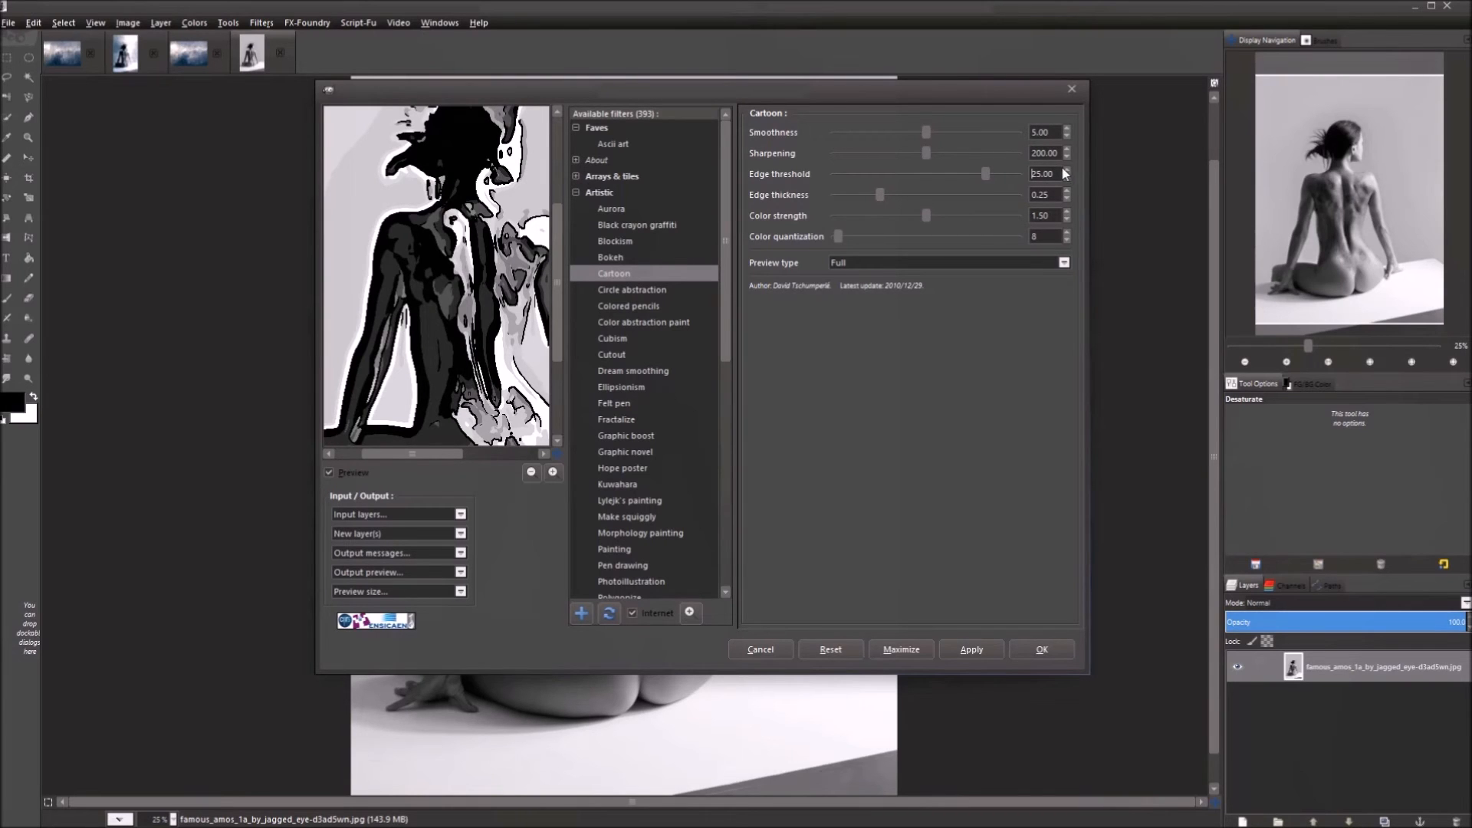
{"action": "double_click", "coordinate": [1038, 174]}
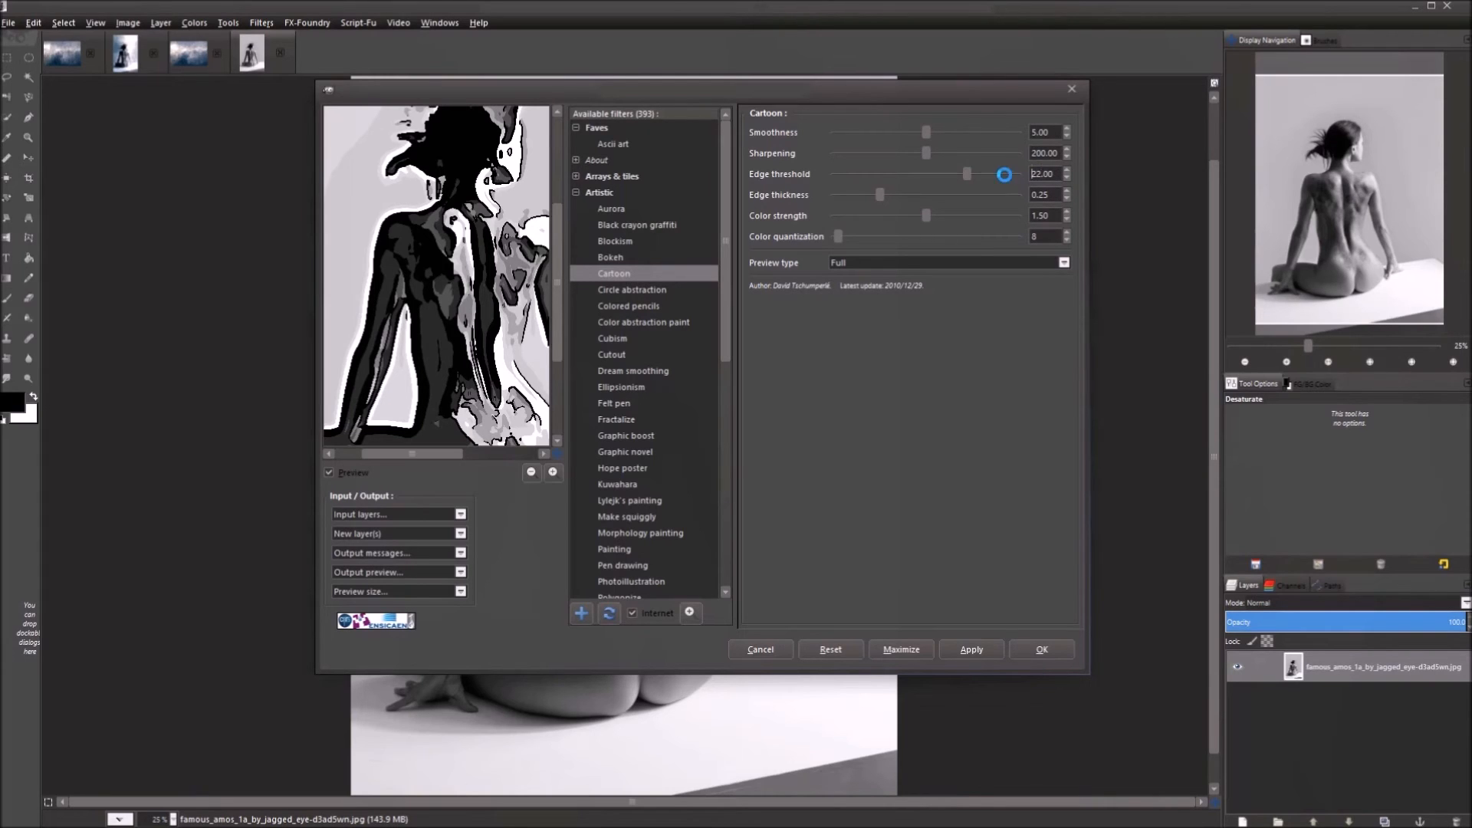
{"action": "left_click", "coordinate": [1032, 174]}
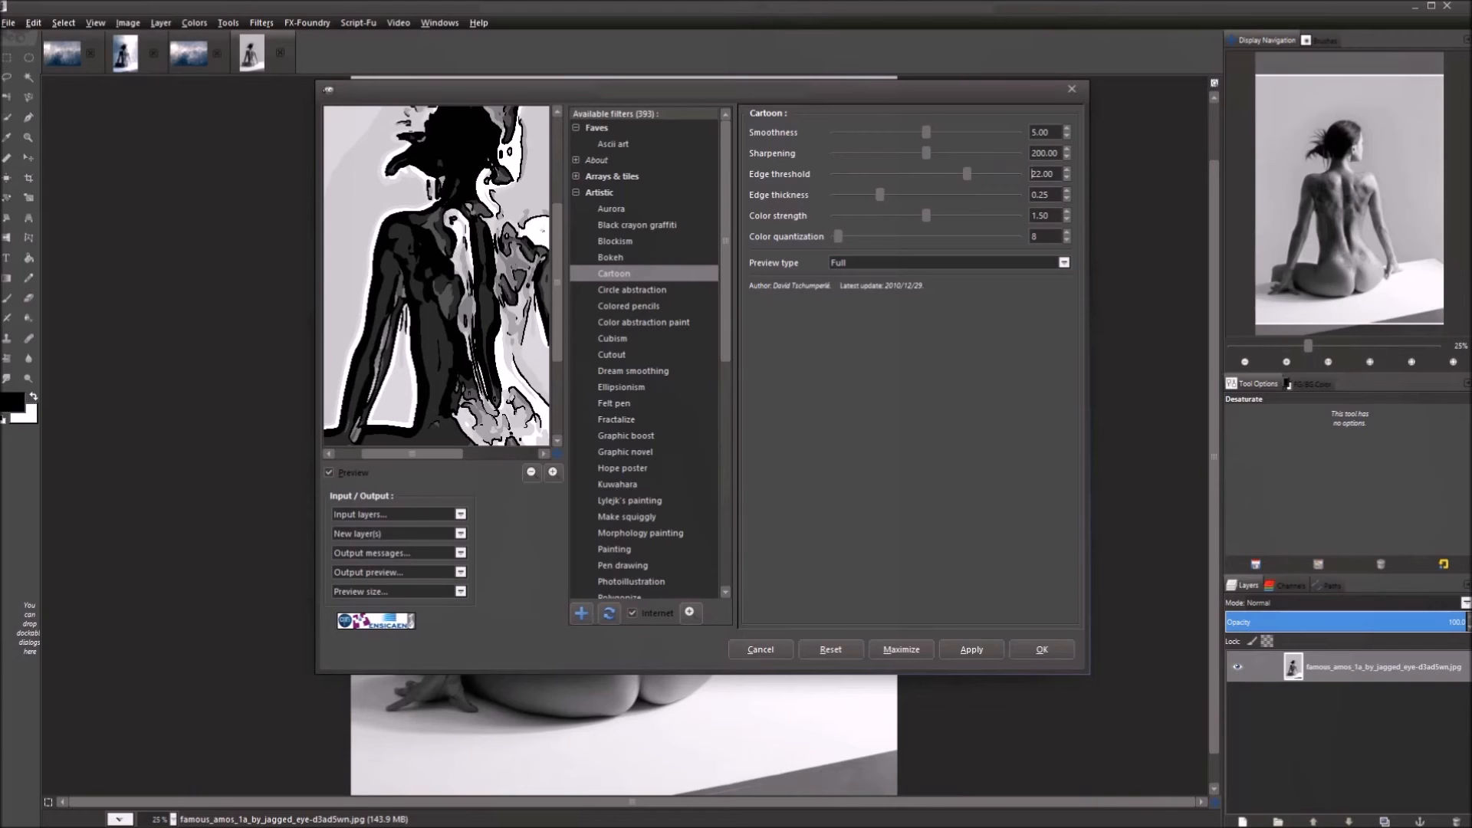
{"action": "type", "text": "0"}
{"action": "key", "text": "Return"}
Raise Edge thickness to 0.50, then to its maximum 1.00.
{"action": "left_click_drag", "start_coordinate": [440, 290], "coordinate": [430, 279]}
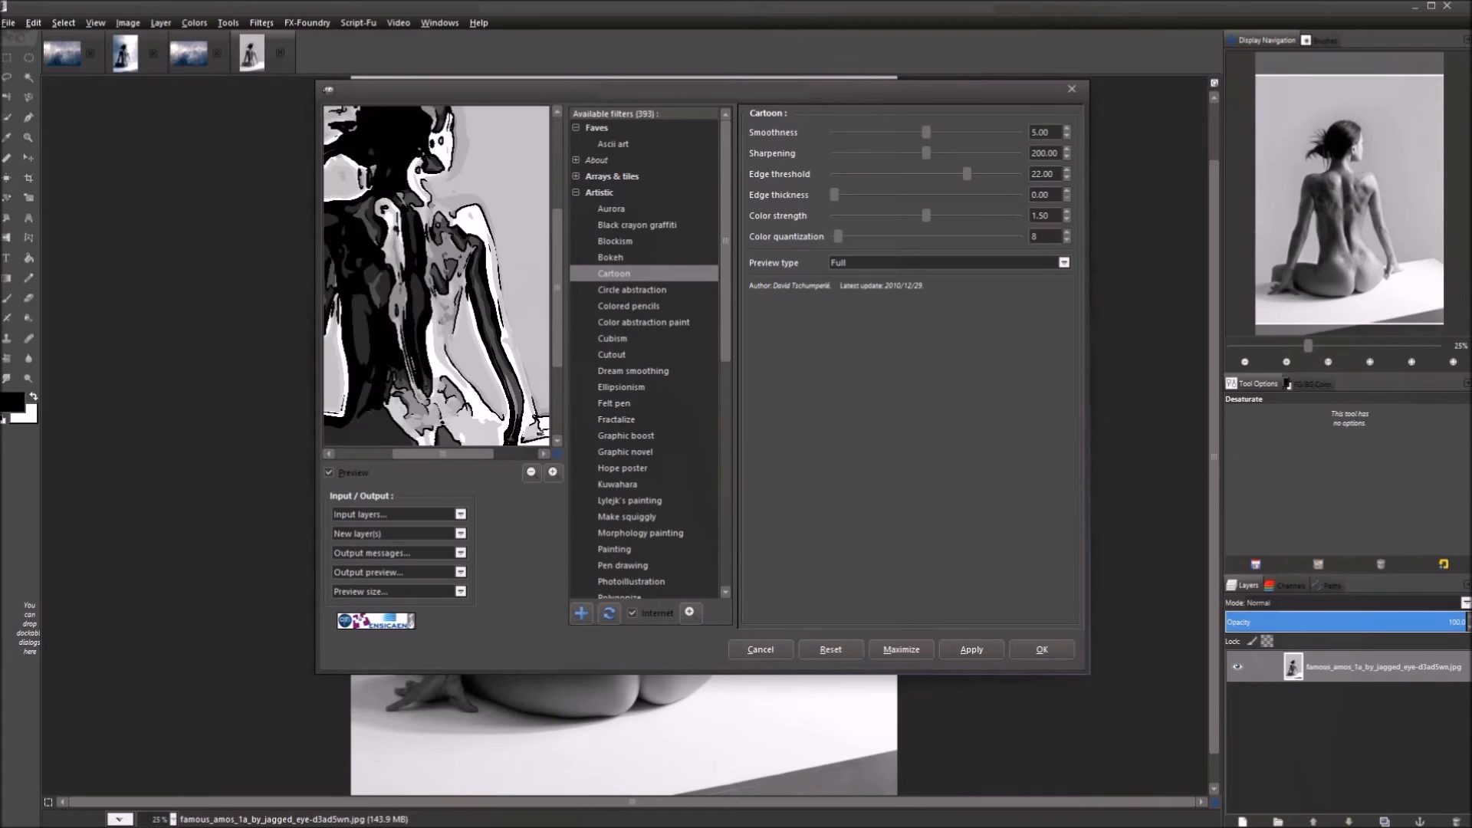
{"action": "double_click", "coordinate": [1049, 195]}
{"action": "key", "text": "Return"}
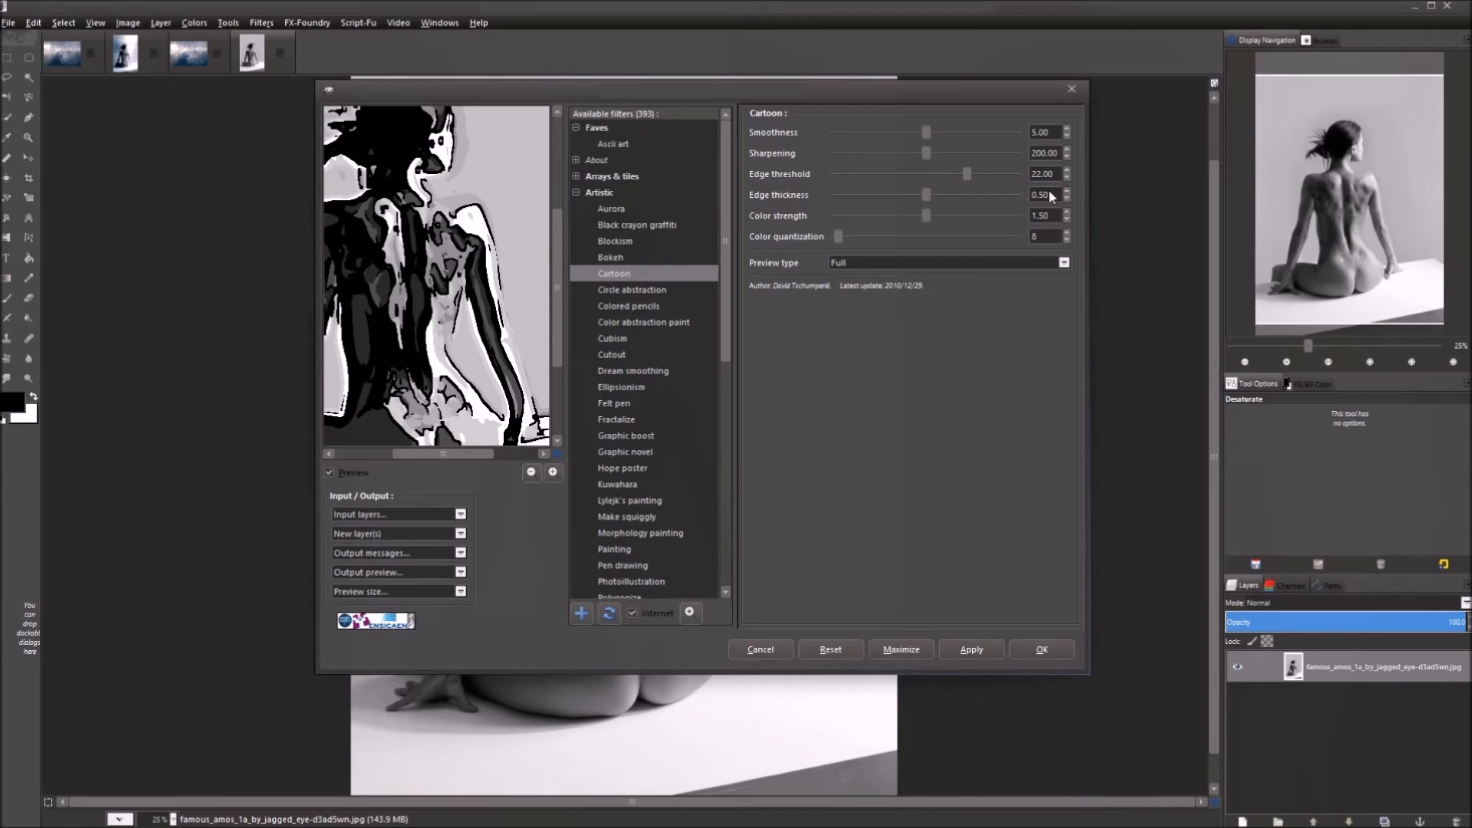
{"action": "left_click", "coordinate": [1004, 198]}
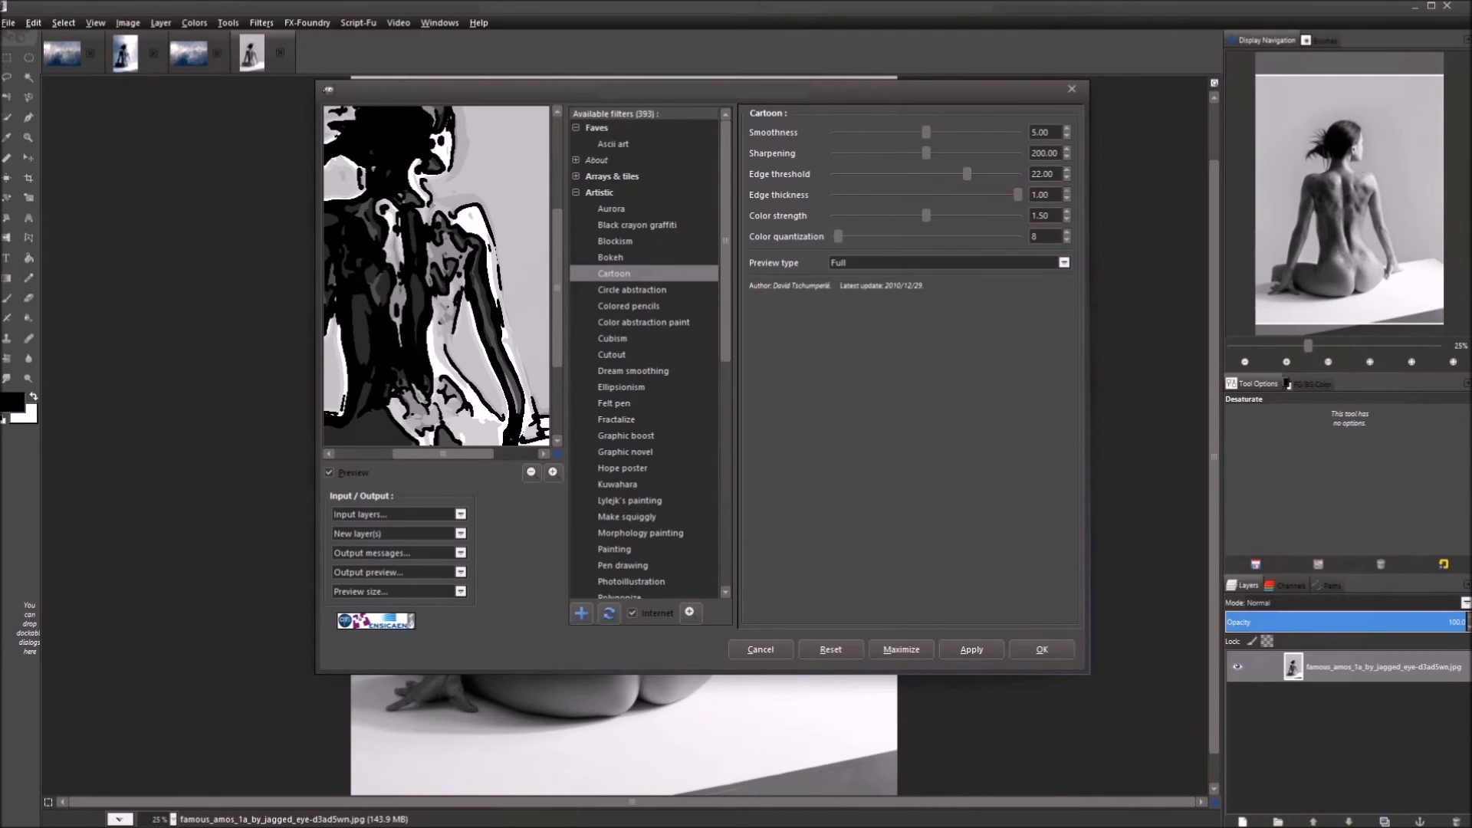
Set Edge thickness to 0.25 and try Color strength 0, then 2.
{"action": "type", "text": "0.25"}
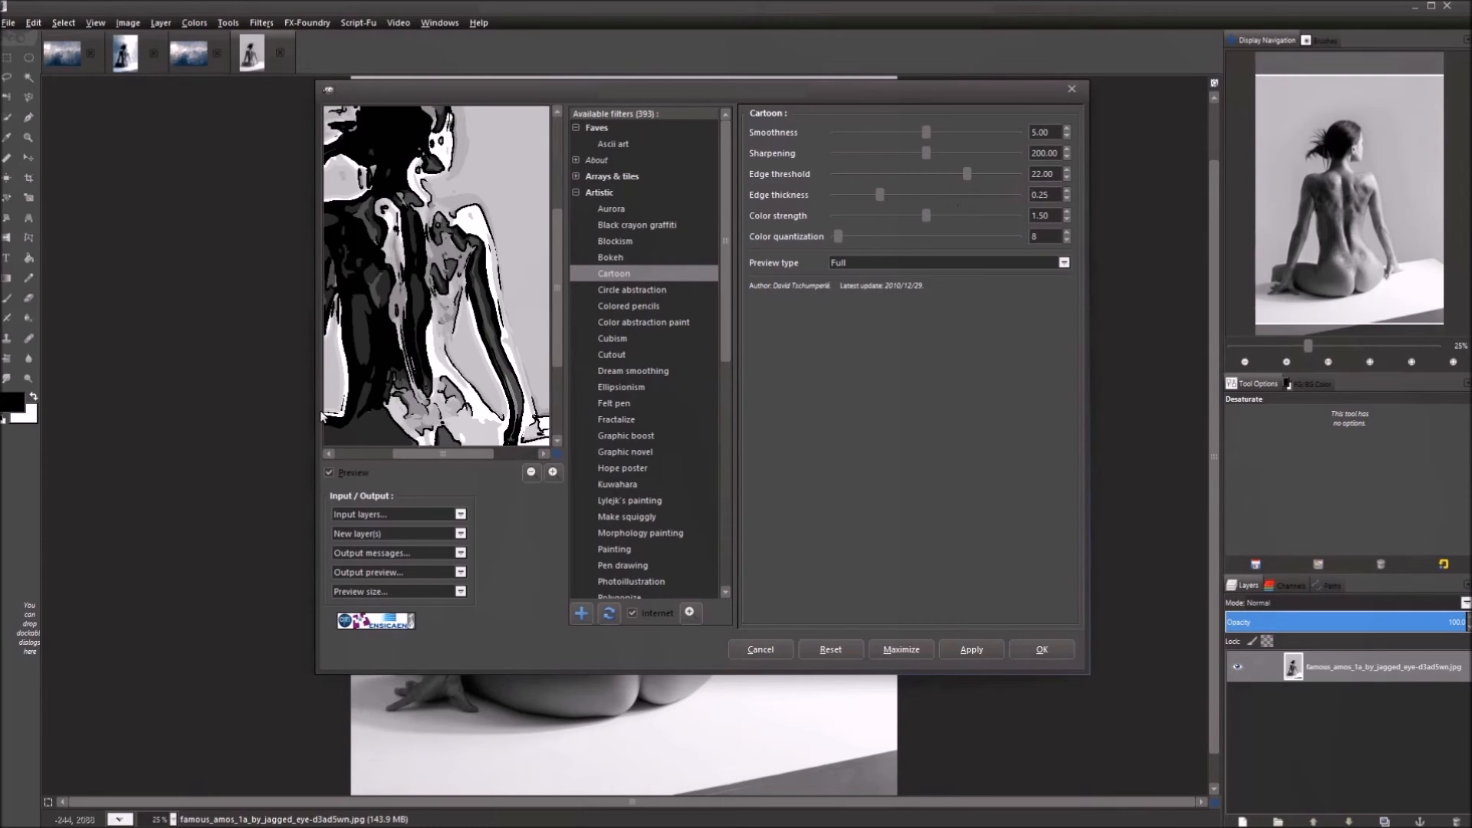
{"action": "left_click_drag", "start_coordinate": [427, 308], "coordinate": [449, 296]}
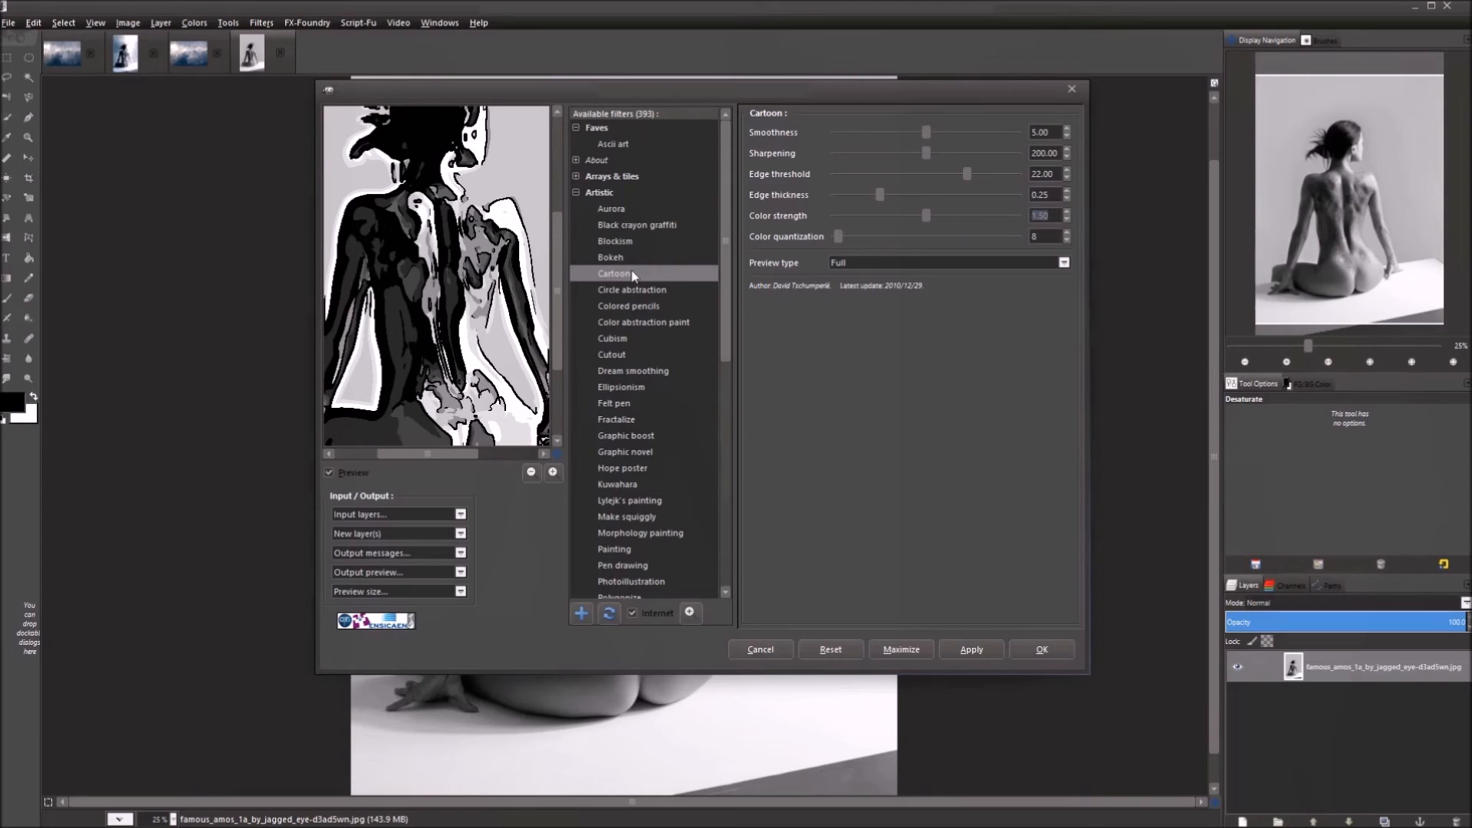
{"action": "type", "text": "0"}
{"action": "key", "text": "Return"}
{"action": "left_click_drag", "start_coordinate": [416, 354], "coordinate": [460, 292]}
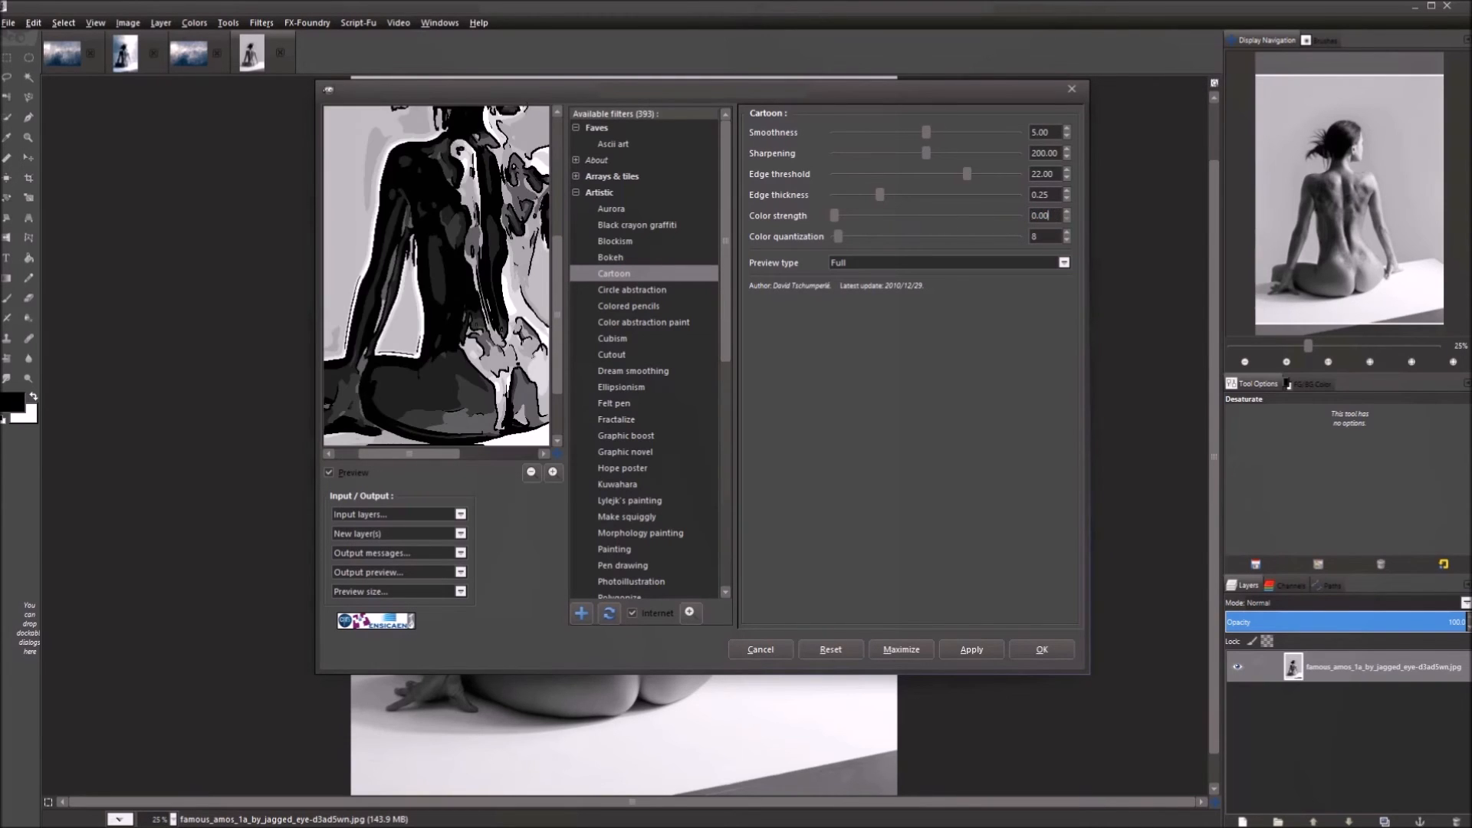
{"action": "type", "text": "2"}
{"action": "key", "text": "Return"}
Settle Color strength at 3 and lower Color quantization from 8 to 2.
{"action": "left_click_drag", "start_coordinate": [470, 225], "coordinate": [390, 285]}
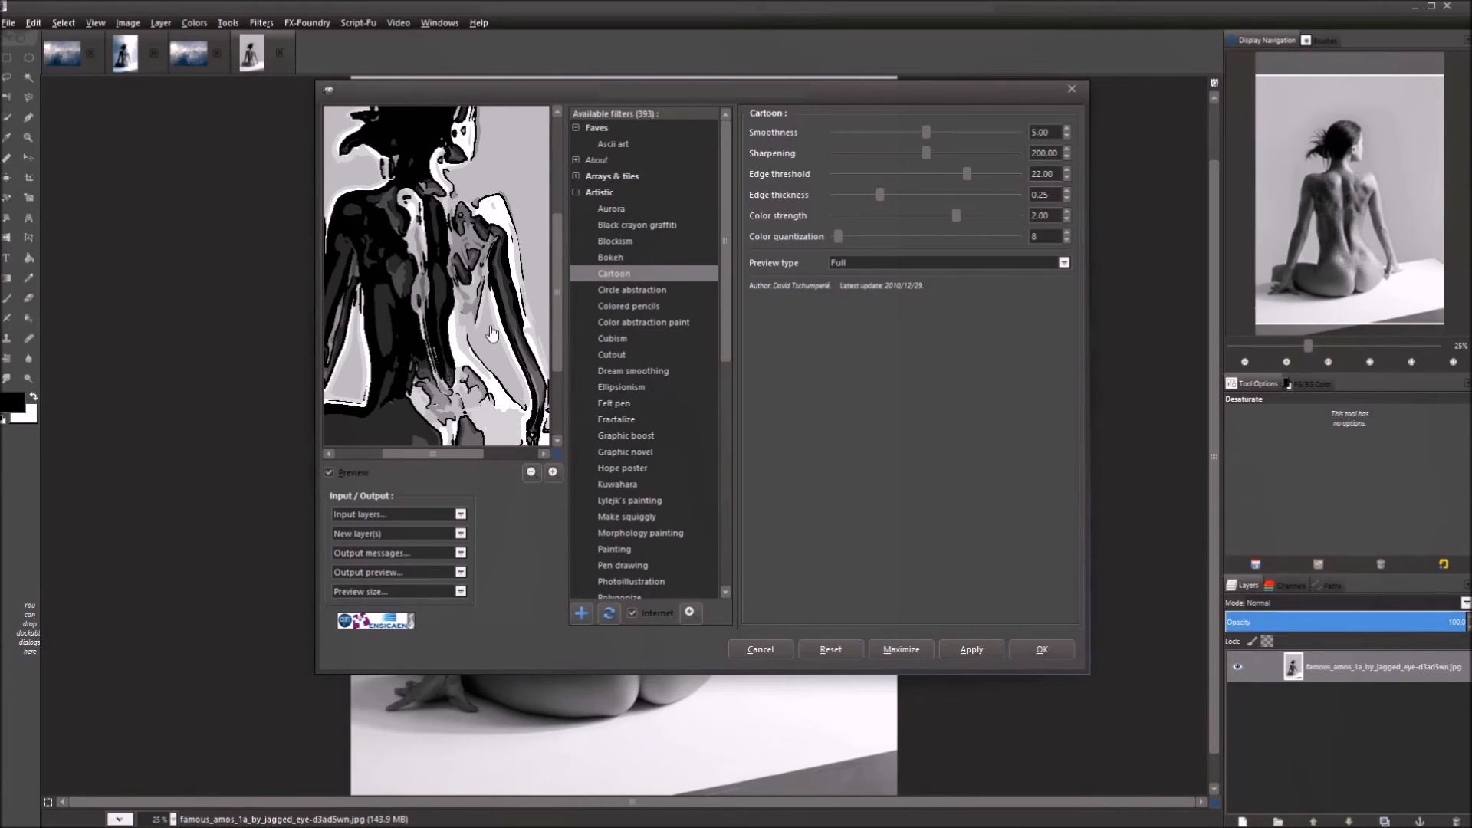
{"action": "left_click_drag", "start_coordinate": [1050, 220], "coordinate": [1007, 225]}
{"action": "type", "text": "3"}
{"action": "key", "text": "Return"}
{"action": "left_click", "coordinate": [443, 331]}
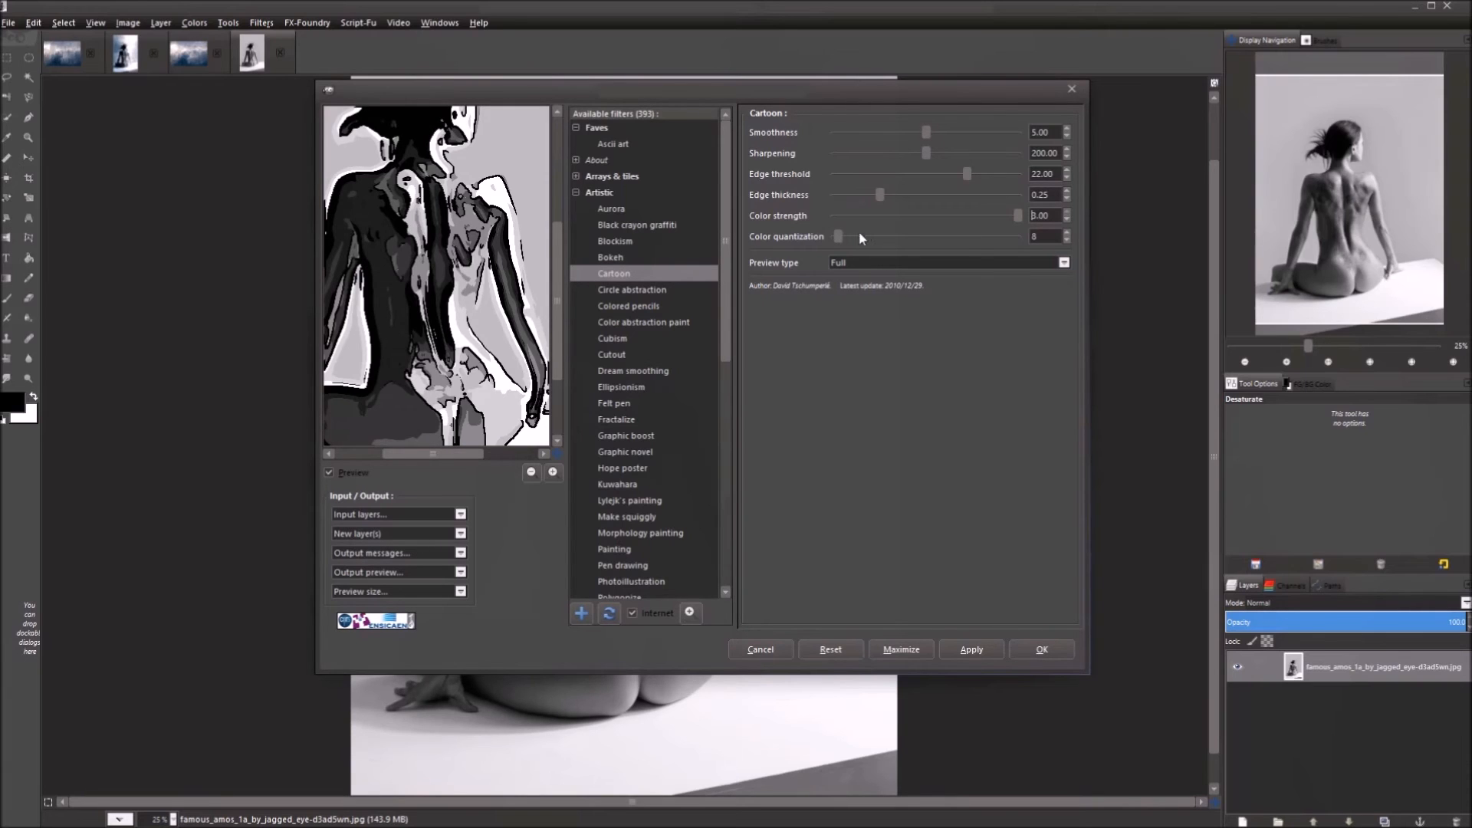
{"action": "left_click_drag", "start_coordinate": [838, 236], "coordinate": [790, 241]}
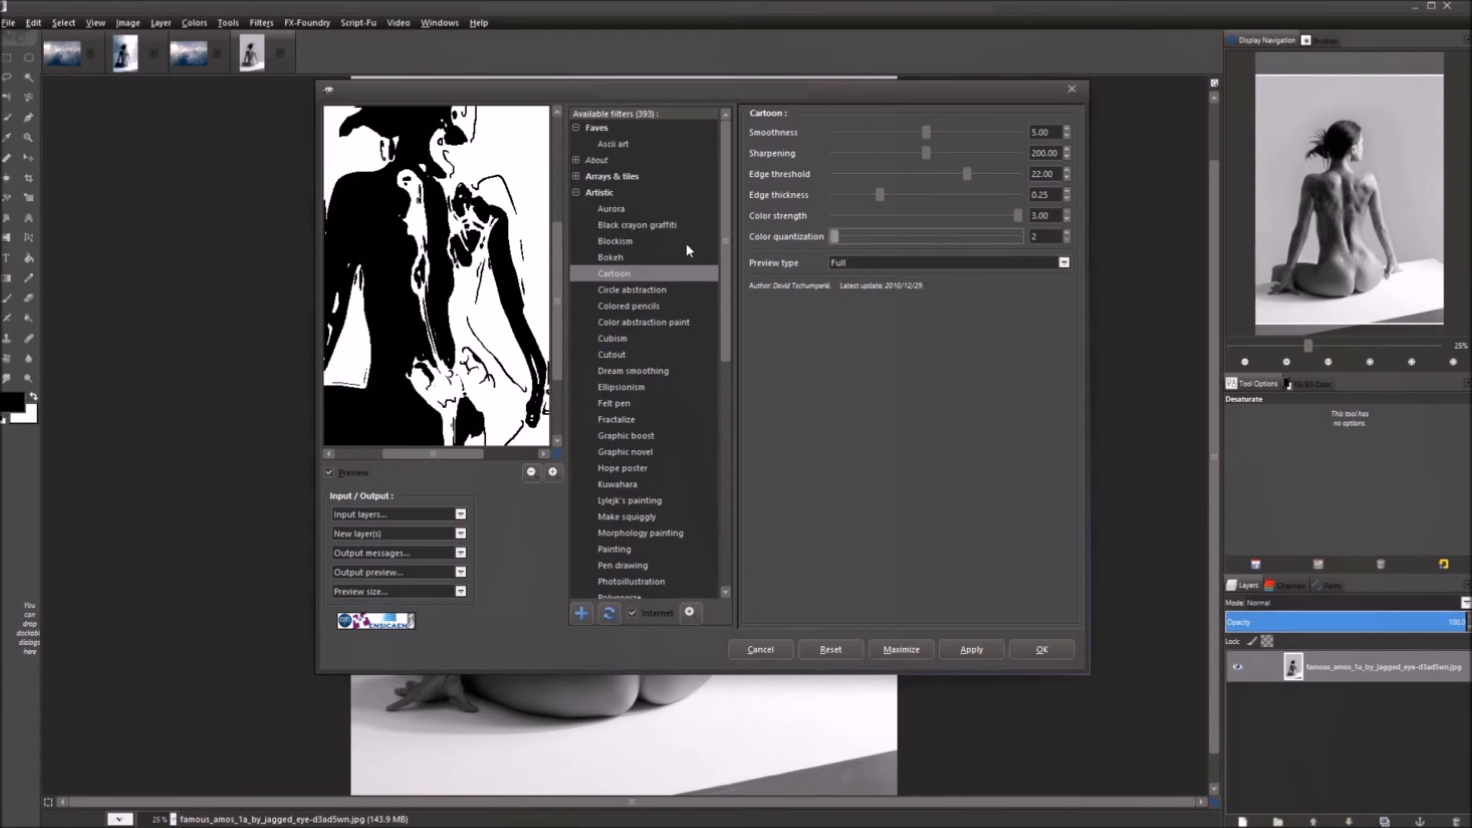
Pan the preview to the model's head and set Color quantization to 12.
{"action": "left_click_drag", "start_coordinate": [437, 184], "coordinate": [464, 243]}
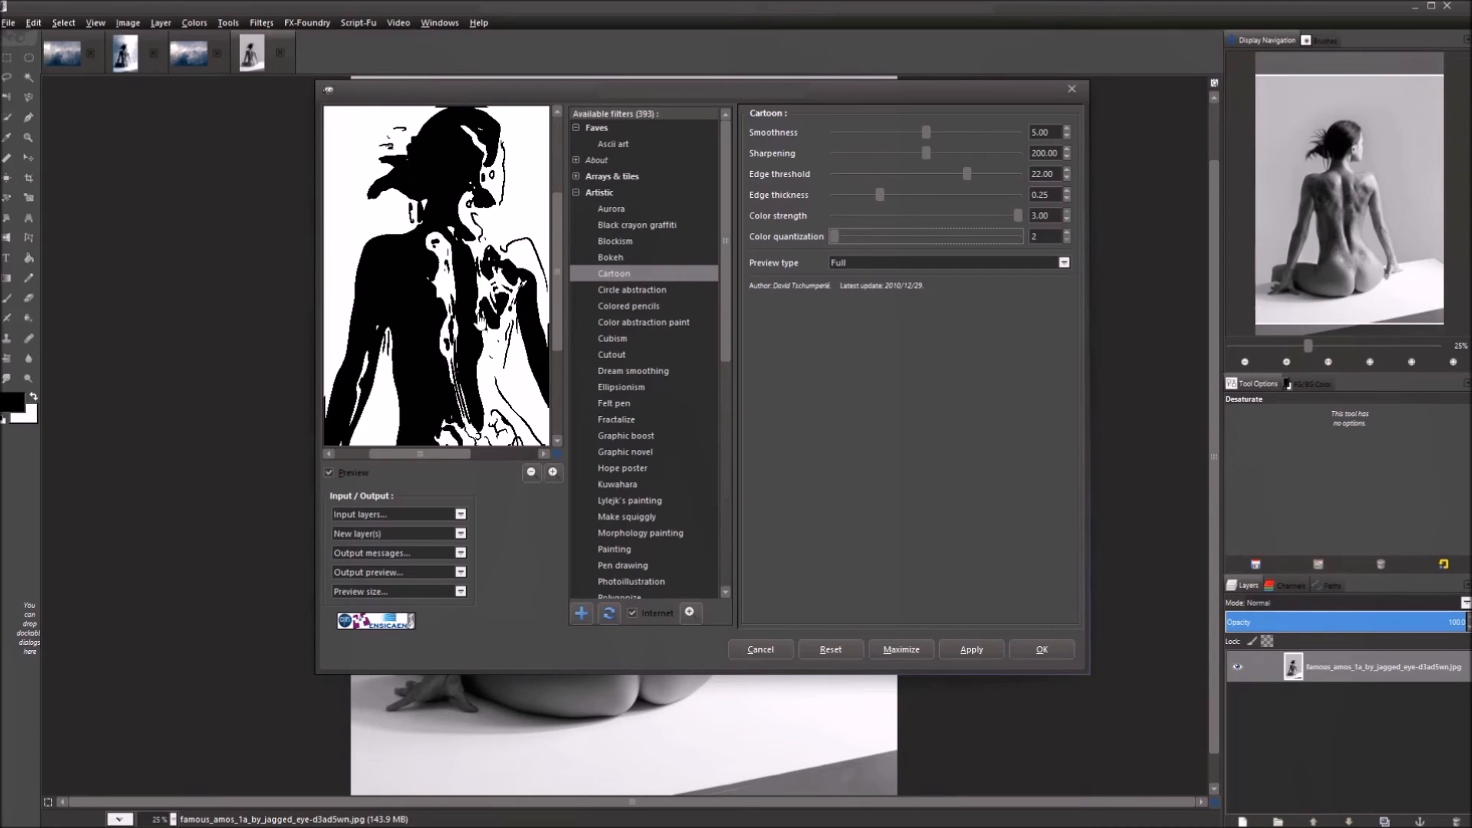
{"action": "left_click_drag", "start_coordinate": [461, 333], "coordinate": [442, 276]}
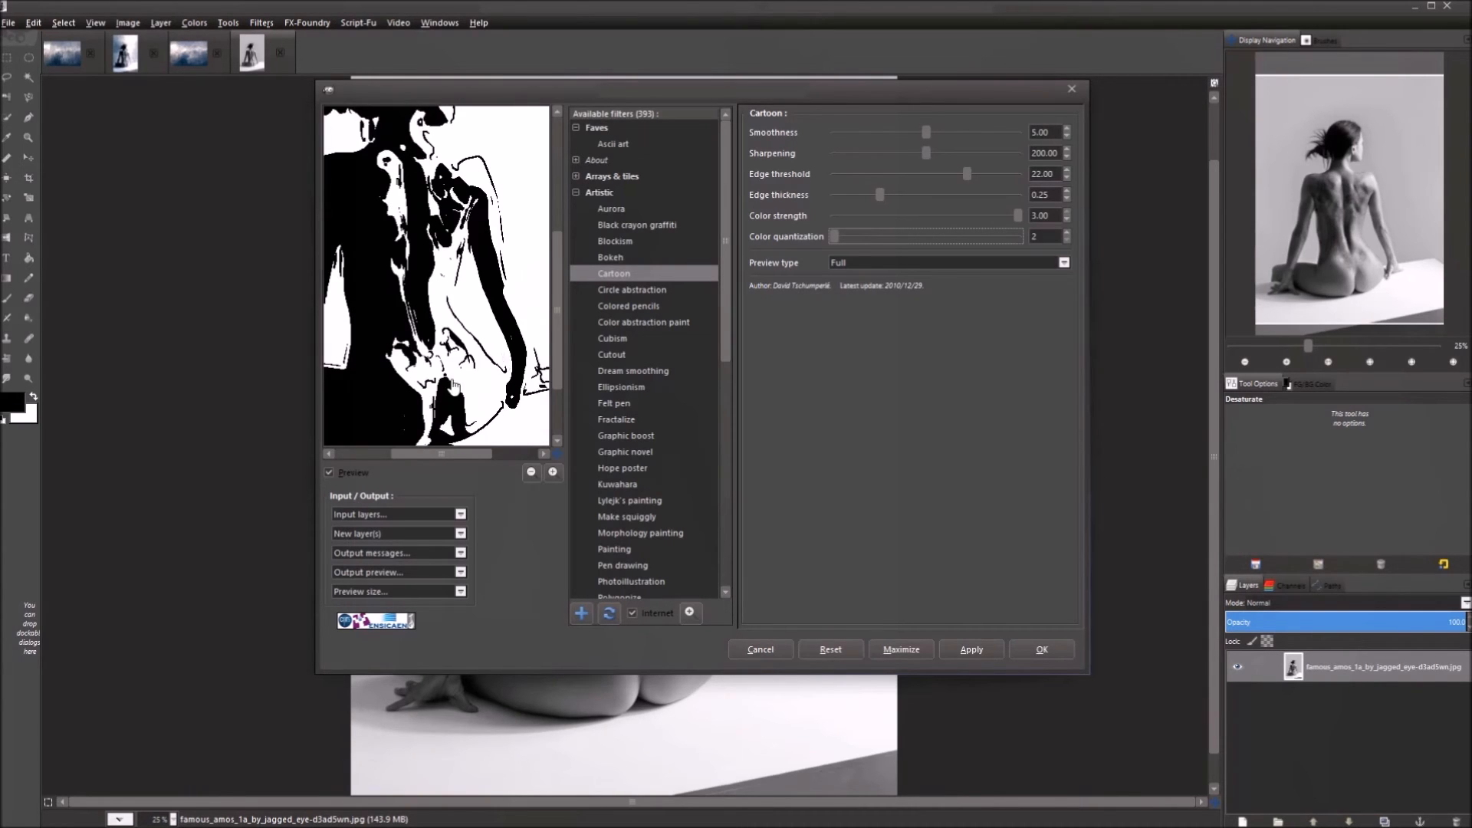
{"action": "left_click_drag", "start_coordinate": [484, 367], "coordinate": [450, 298]}
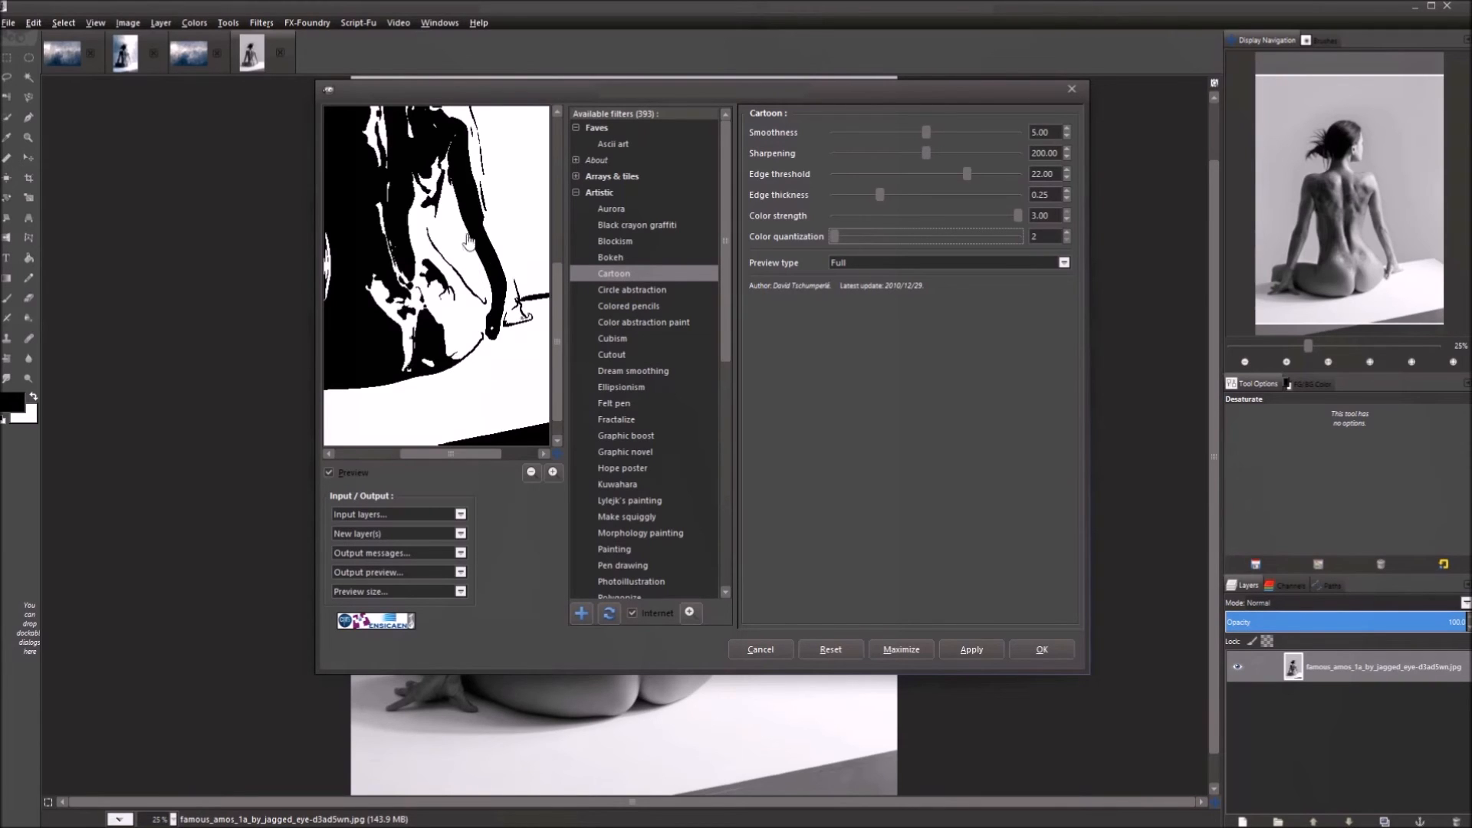
{"action": "left_click_drag", "start_coordinate": [471, 280], "coordinate": [463, 351]}
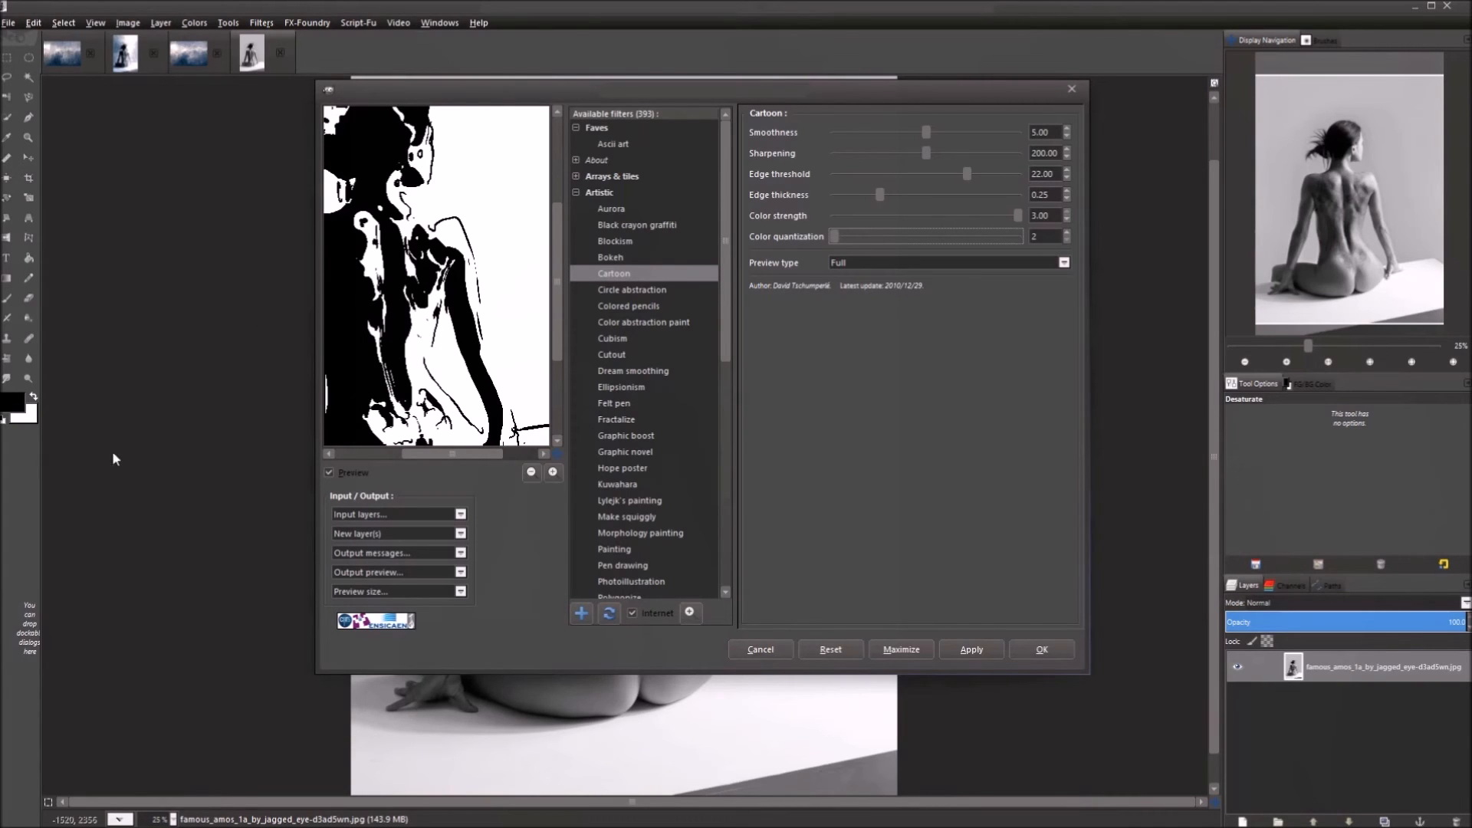
{"action": "double_click", "coordinate": [1052, 234]}
{"action": "type", "text": "12"}
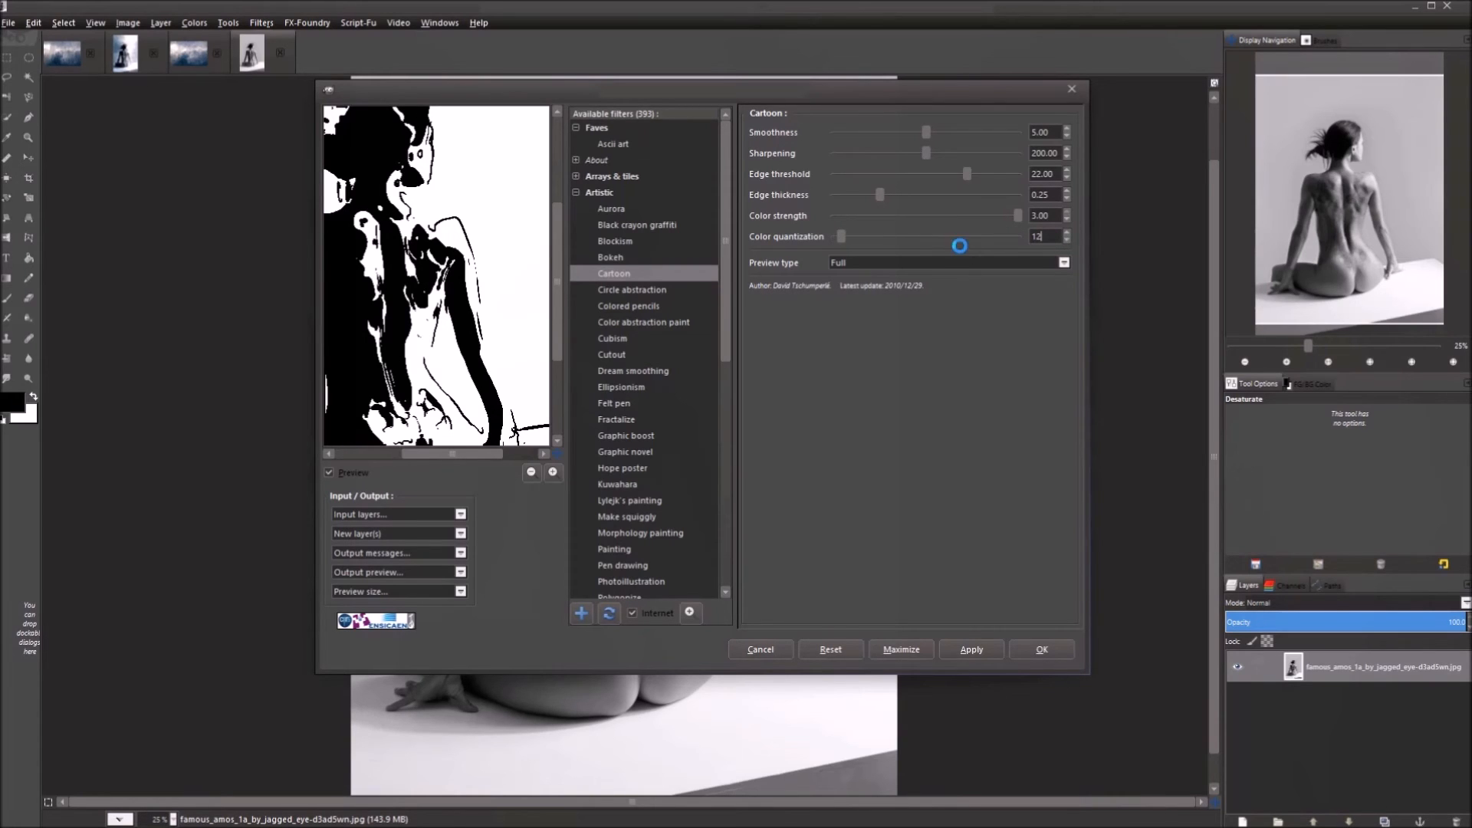
{"action": "key", "text": "Return"}
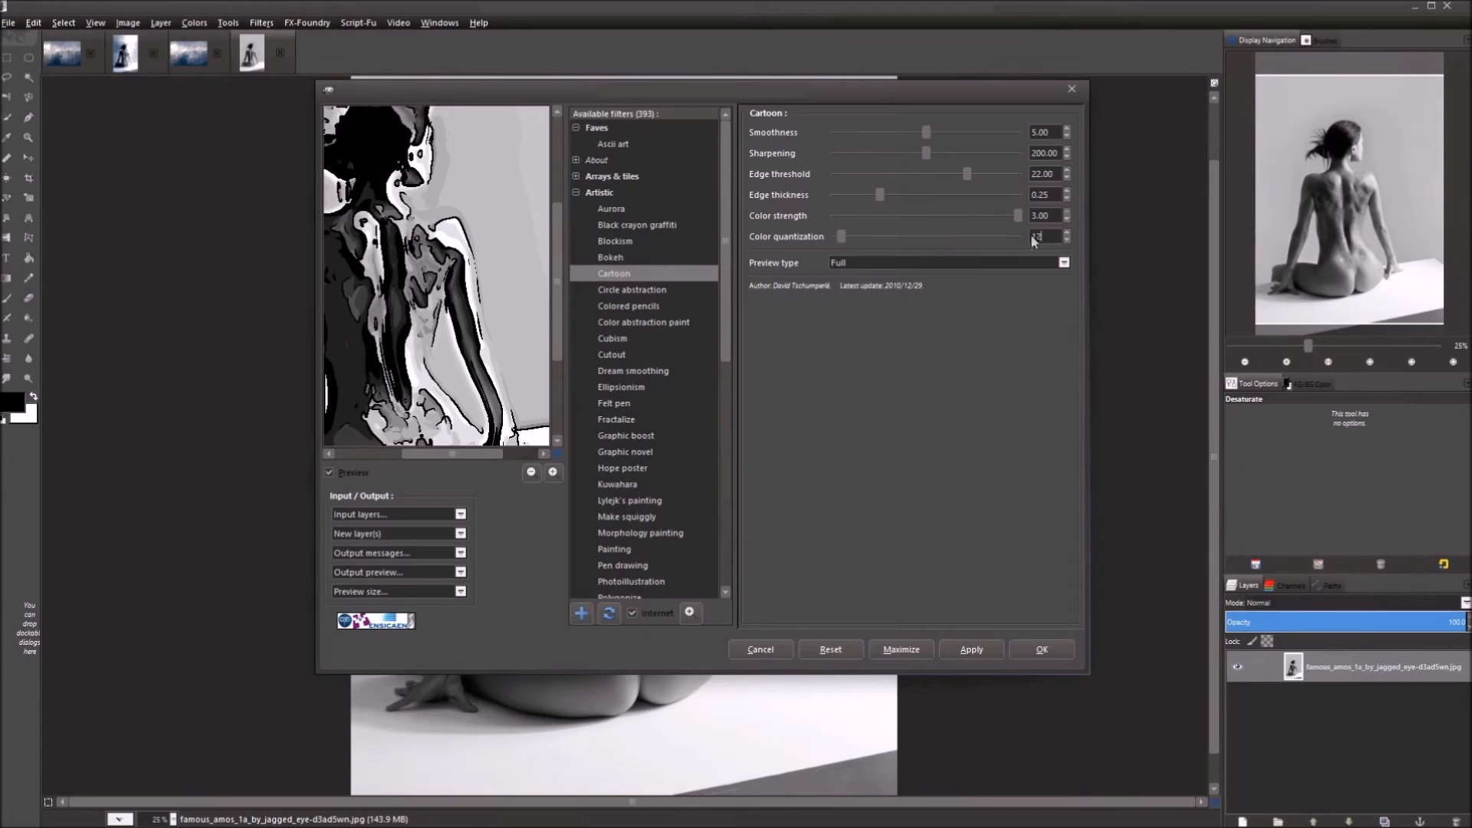
Try Color quantization values of 20, 25 and 100.
{"action": "type", "text": "20"}
{"action": "left_click_drag", "start_coordinate": [401, 263], "coordinate": [456, 281]}
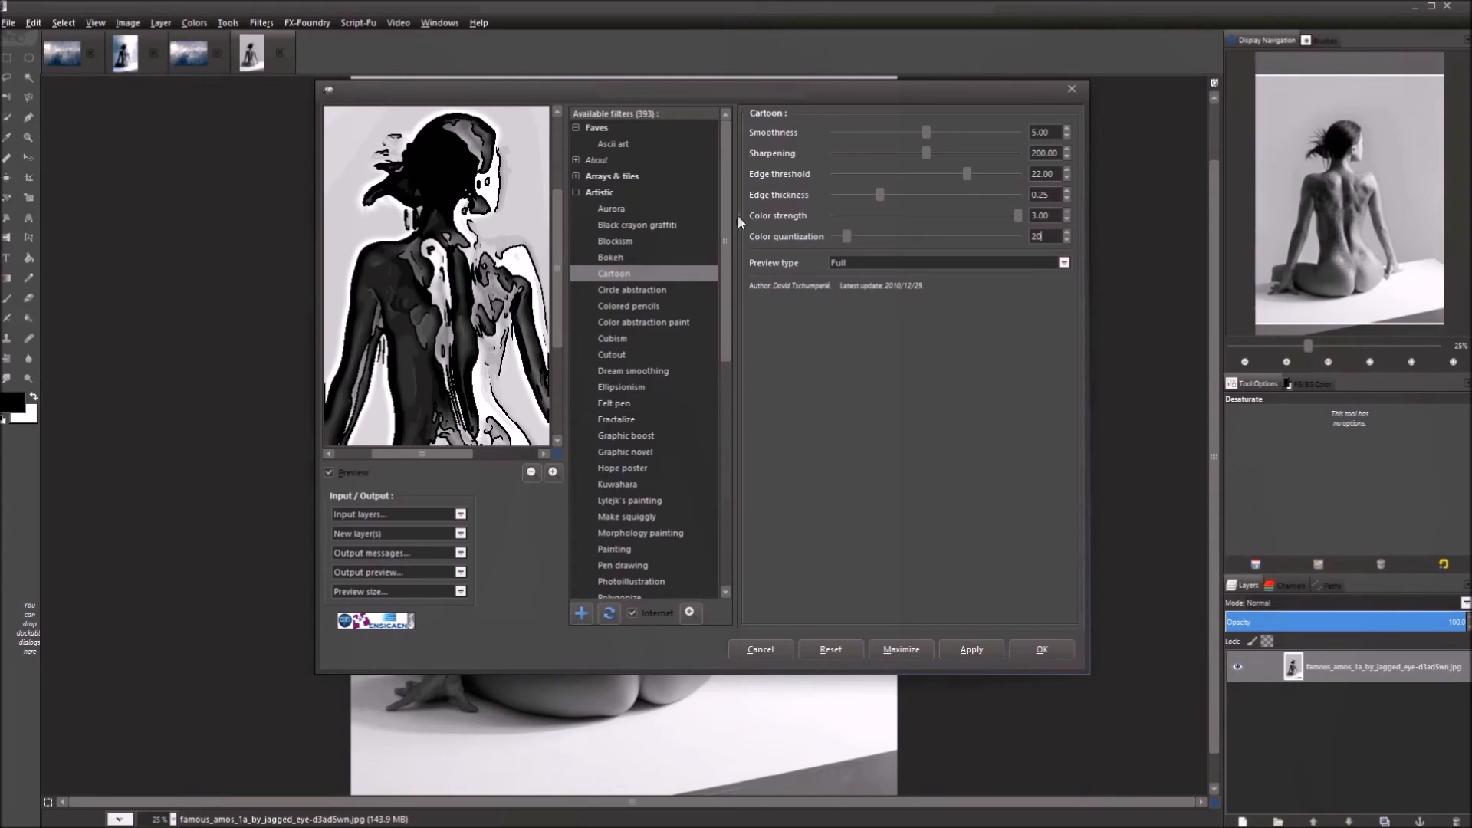
{"action": "double_click", "coordinate": [1039, 236]}
{"action": "type", "text": "25"}
{"action": "left_click_drag", "start_coordinate": [1057, 239], "coordinate": [1025, 239]}
{"action": "type", "text": "100"}
Return Color quantization to 20 and pan the preview back to the head.
{"action": "left_click_drag", "start_coordinate": [450, 387], "coordinate": [430, 345]}
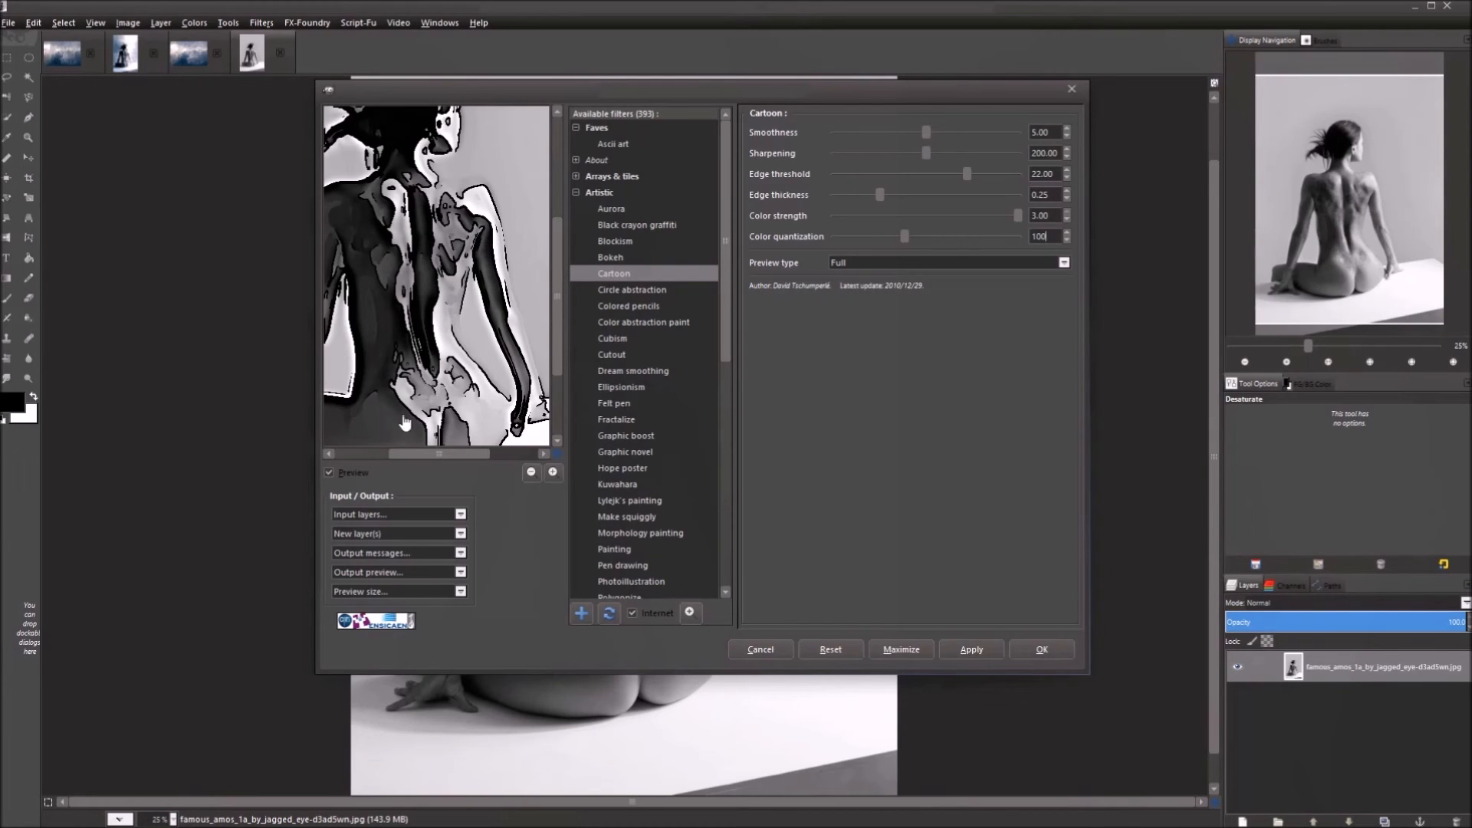
{"action": "left_click_drag", "start_coordinate": [441, 341], "coordinate": [452, 305]}
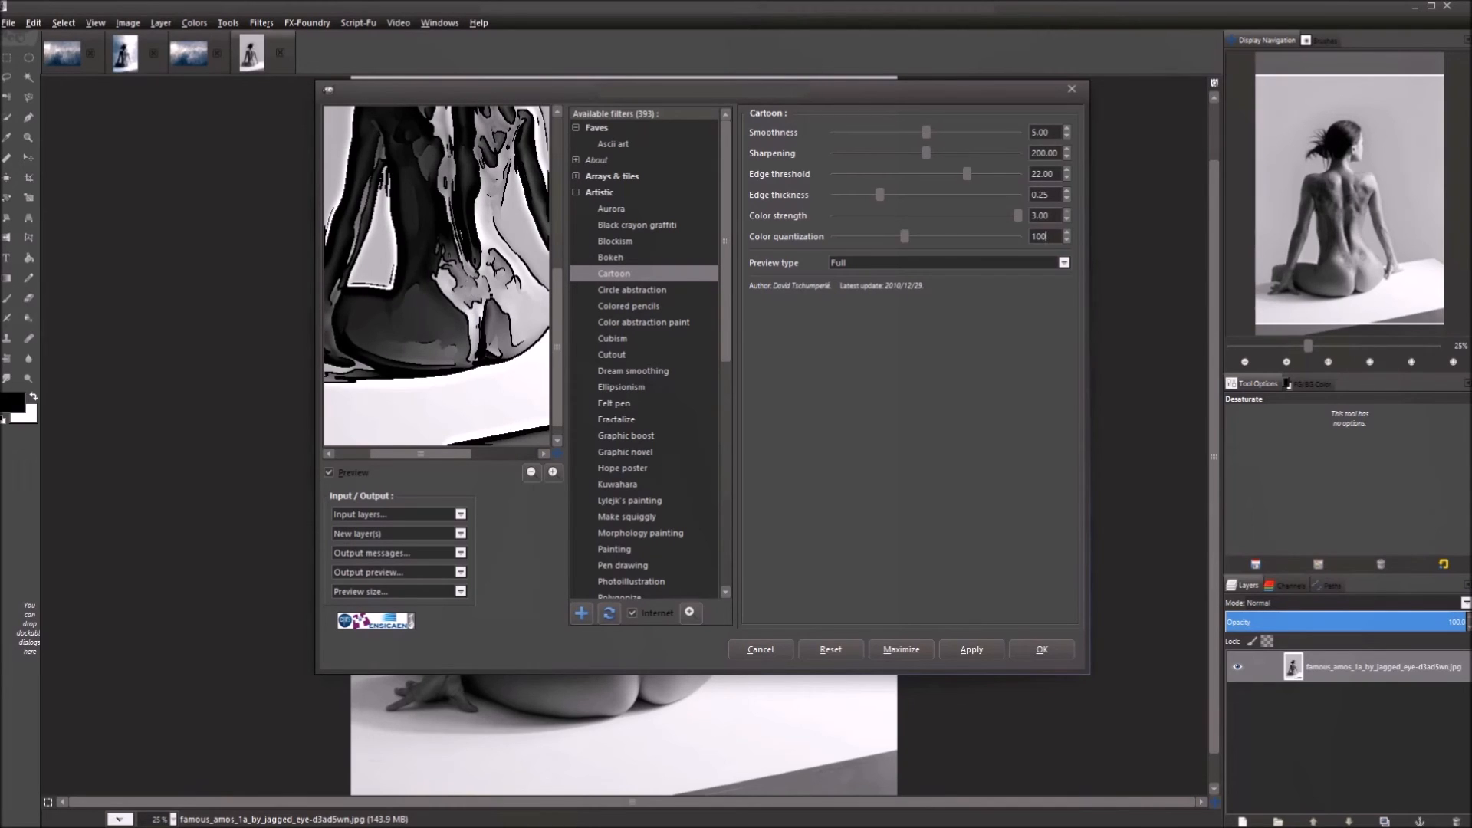
{"action": "left_click", "coordinate": [1005, 237]}
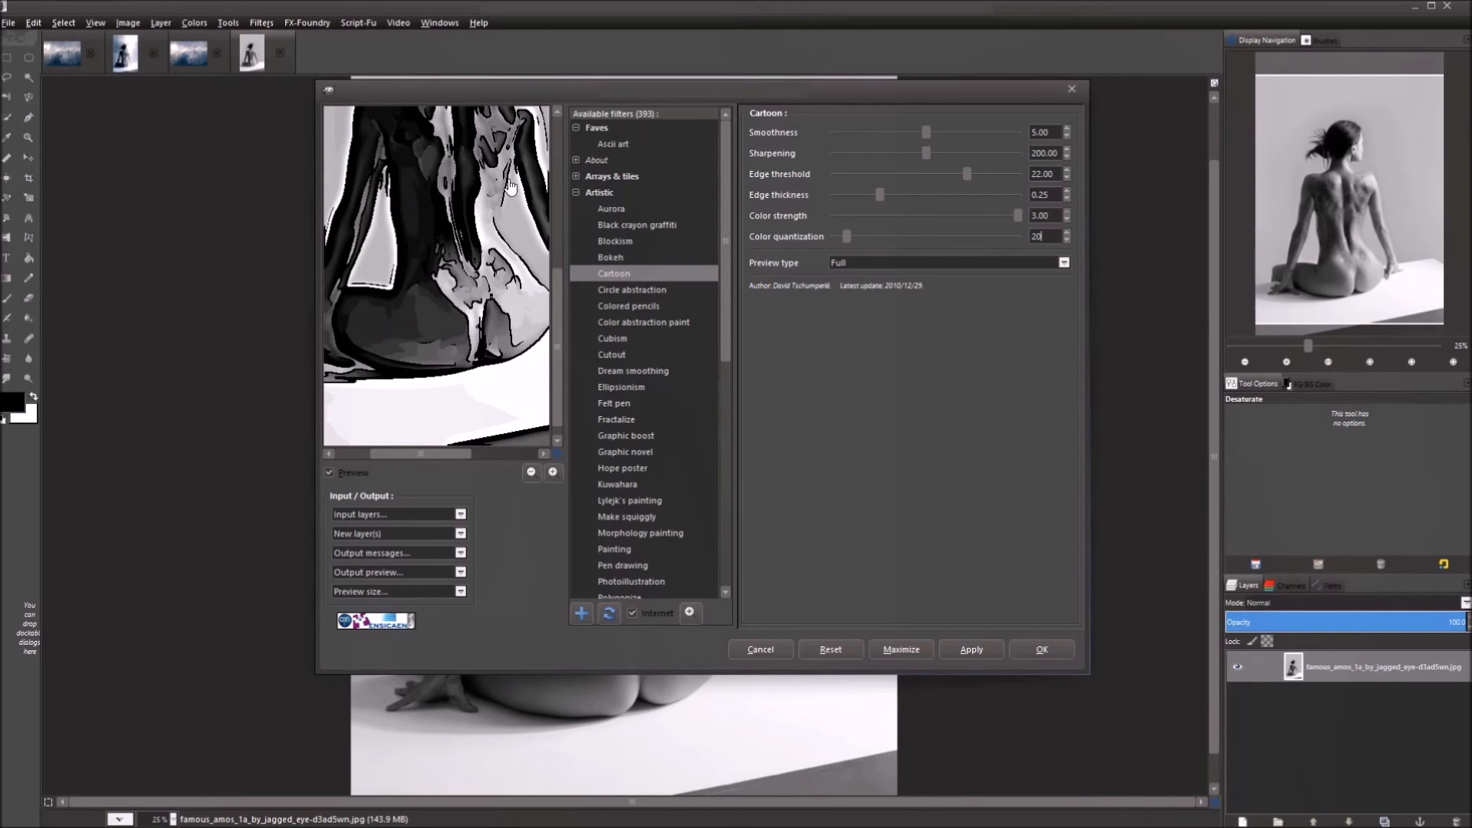
{"action": "left_click_drag", "start_coordinate": [462, 226], "coordinate": [465, 311]}
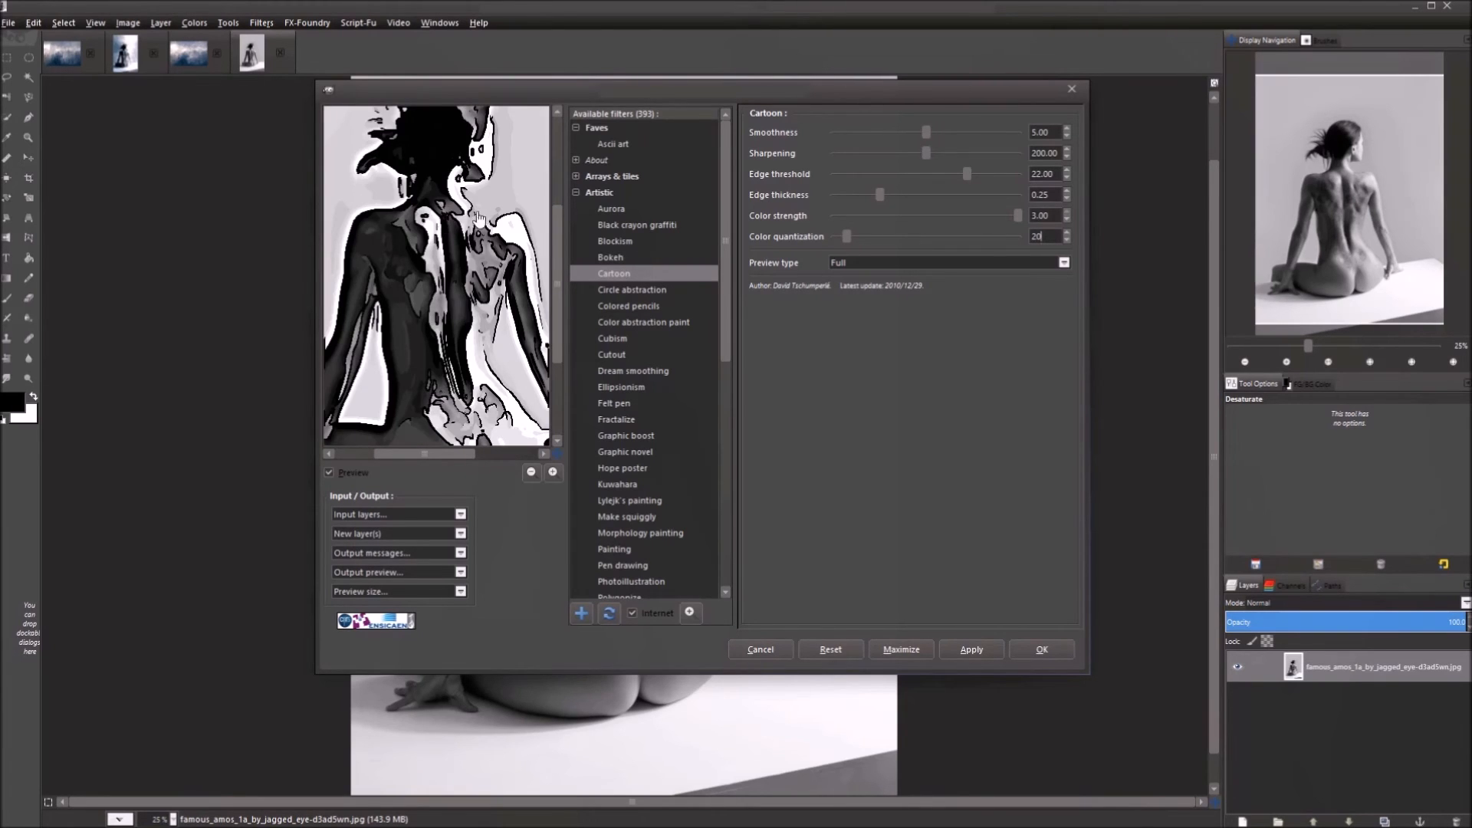
{"action": "left_click_drag", "start_coordinate": [477, 221], "coordinate": [476, 252]}
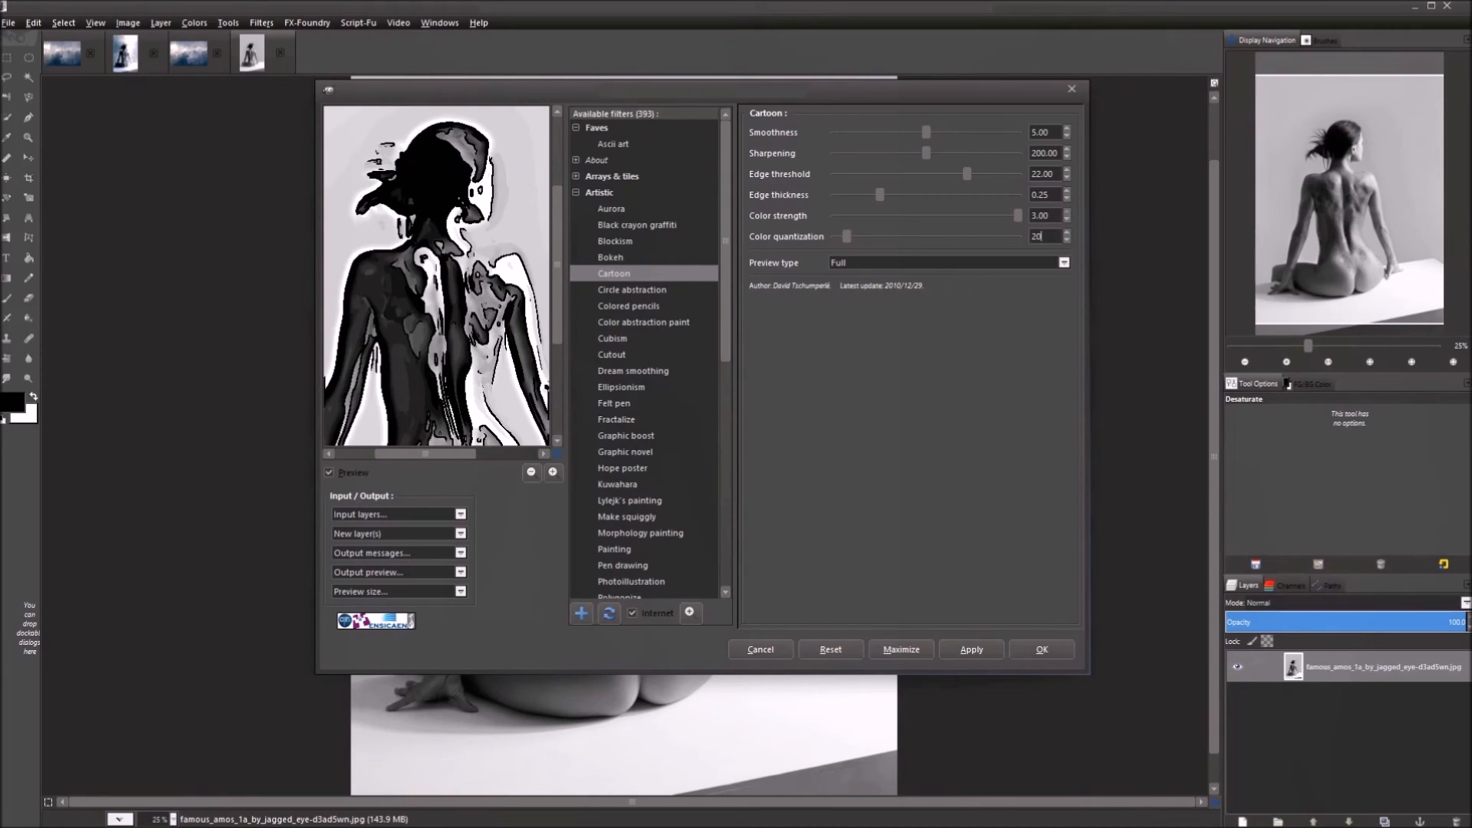
Try Sharpening at 150, then 240, enter 15 for Color quantization, and check the preview against the original.
{"action": "triple_click", "coordinate": [1061, 151]}
{"action": "type", "text": "150"}
{"action": "key", "text": "Return"}
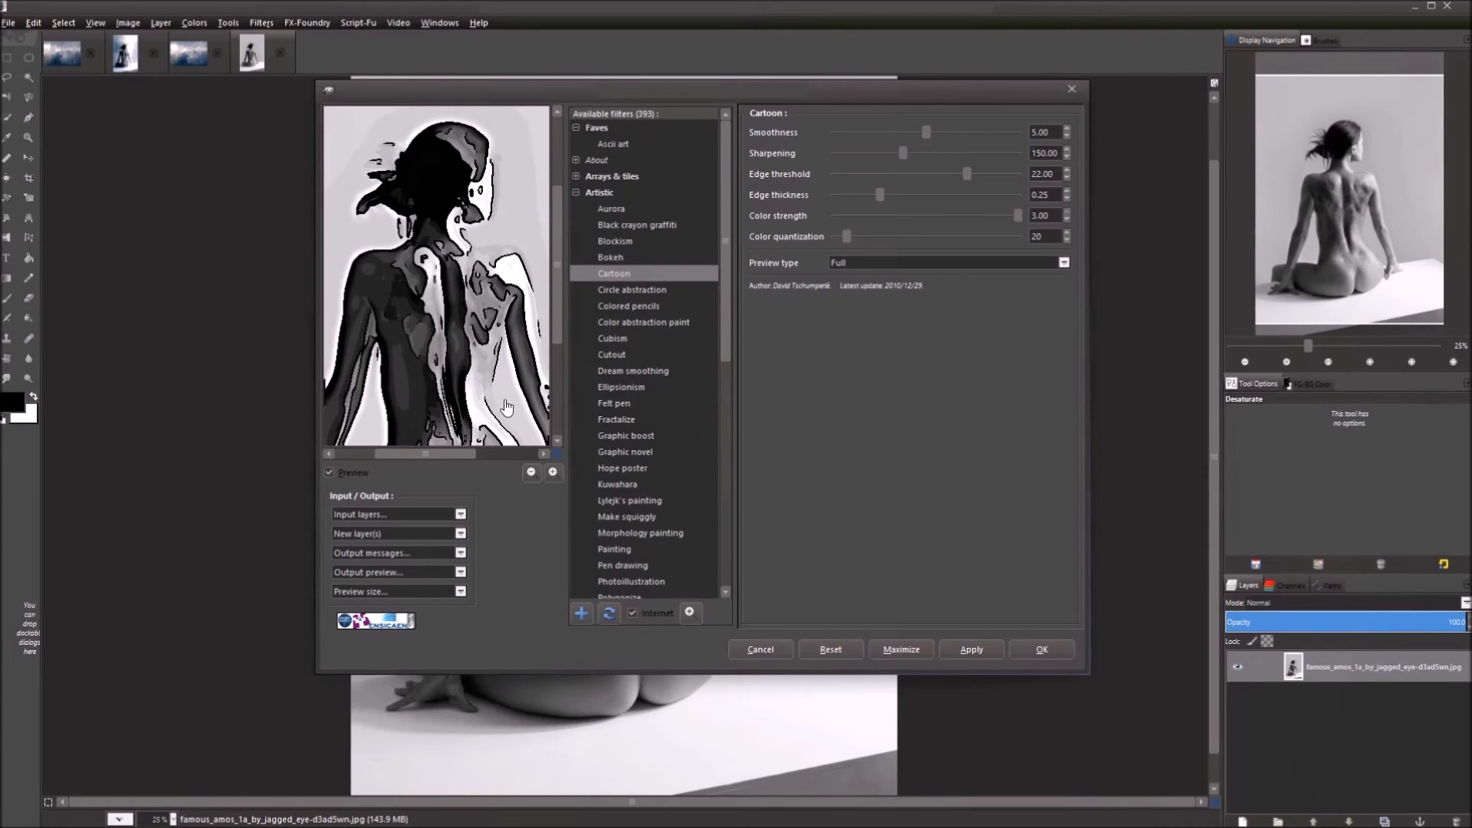
{"action": "double_click", "coordinate": [1055, 153]}
{"action": "type", "text": "240"}
{"action": "key", "text": "Return"}
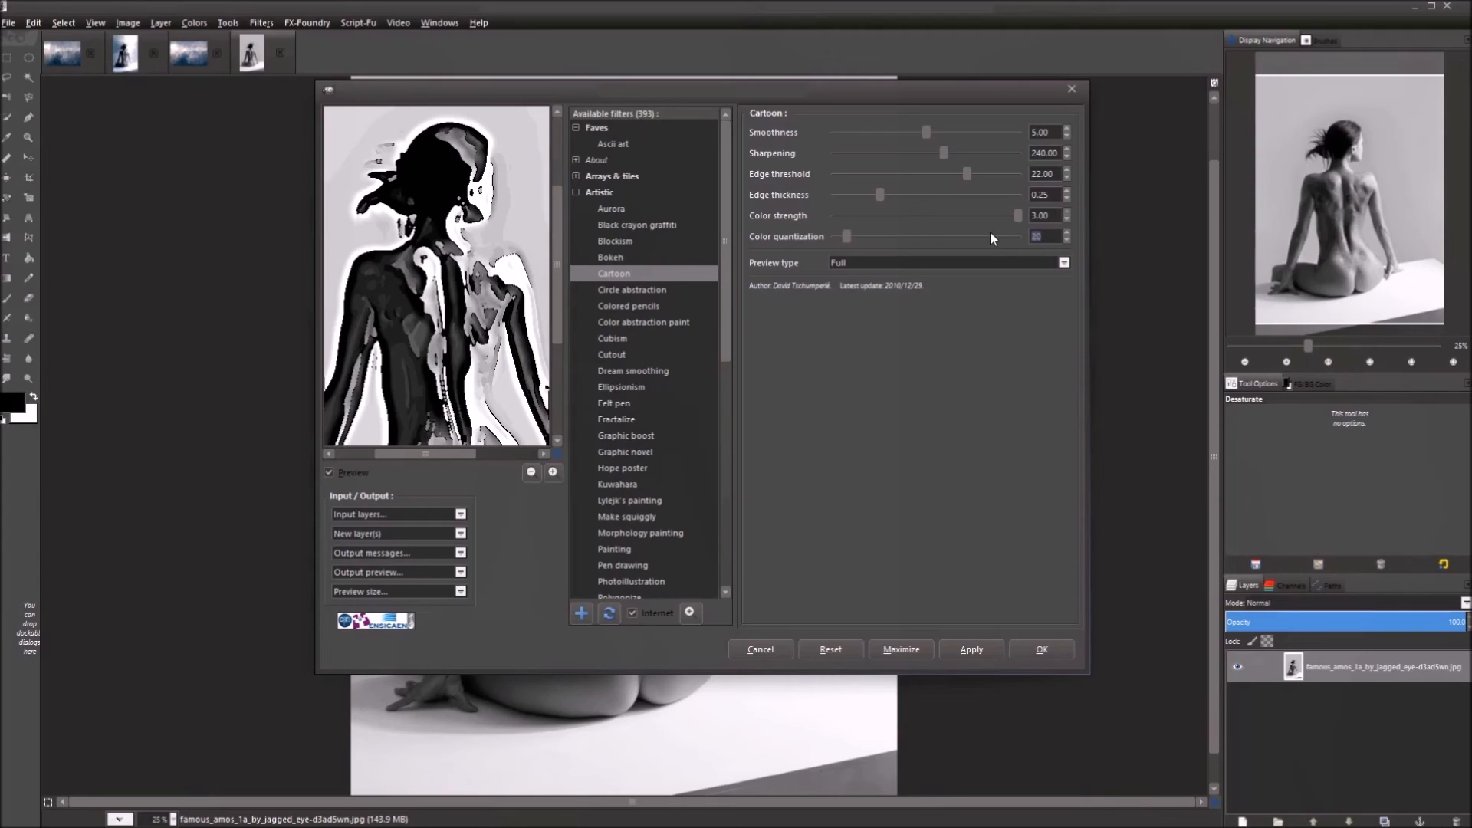
{"action": "type", "text": "15"}
{"action": "left_click", "coordinate": [455, 370]}
{"action": "left_click_drag", "start_coordinate": [454, 369], "coordinate": [446, 290]}
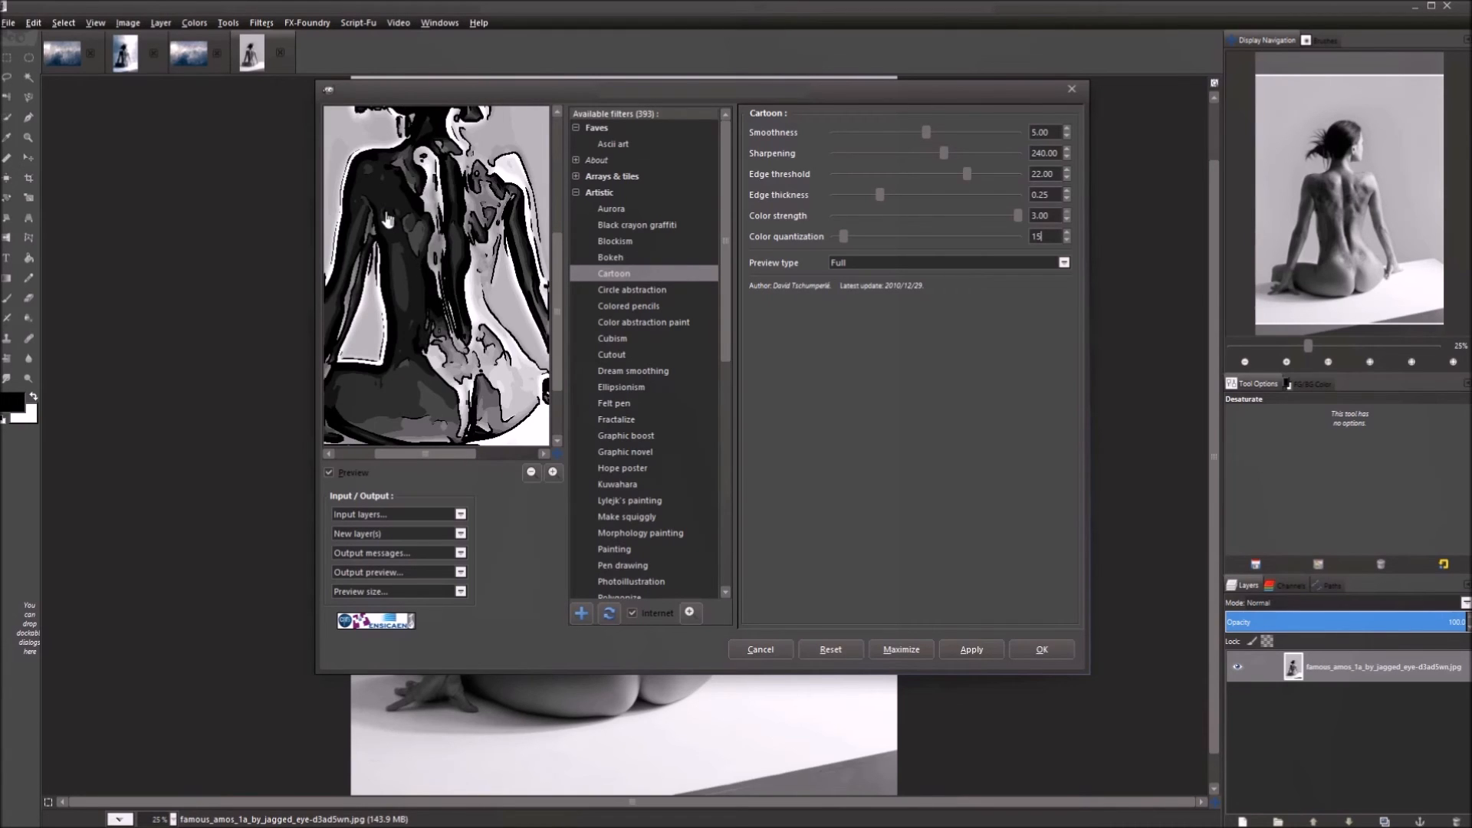
Set Smoothness to 4.50 and Edge threshold to 25, testing Sharpening at 225 before returning it to 240.
{"action": "double_click", "coordinate": [1040, 133]}
{"action": "type", "text": "4.50"}
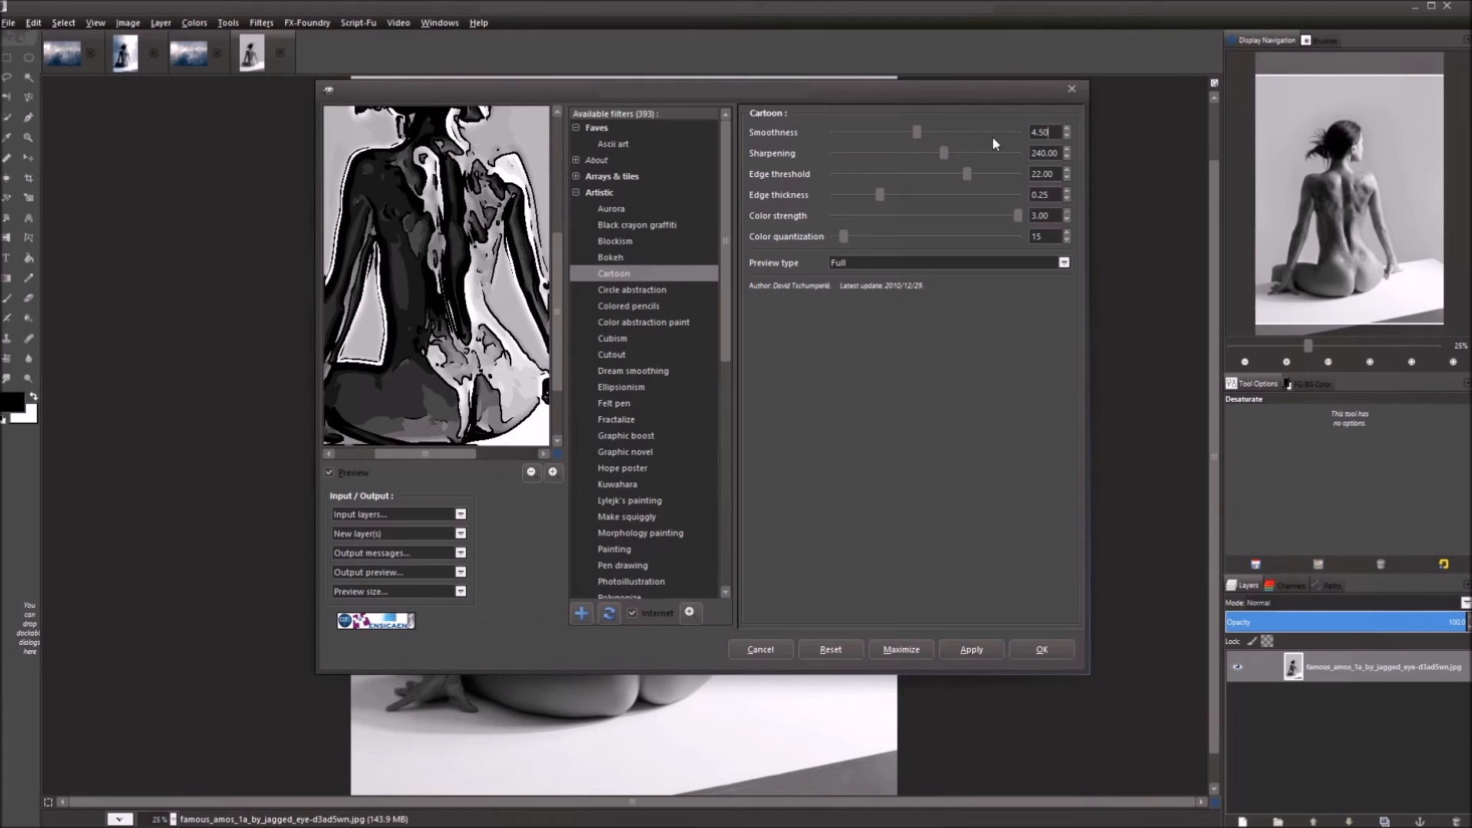
{"action": "double_click", "coordinate": [1043, 153]}
{"action": "type", "text": "225"}
{"action": "key", "text": "Return"}
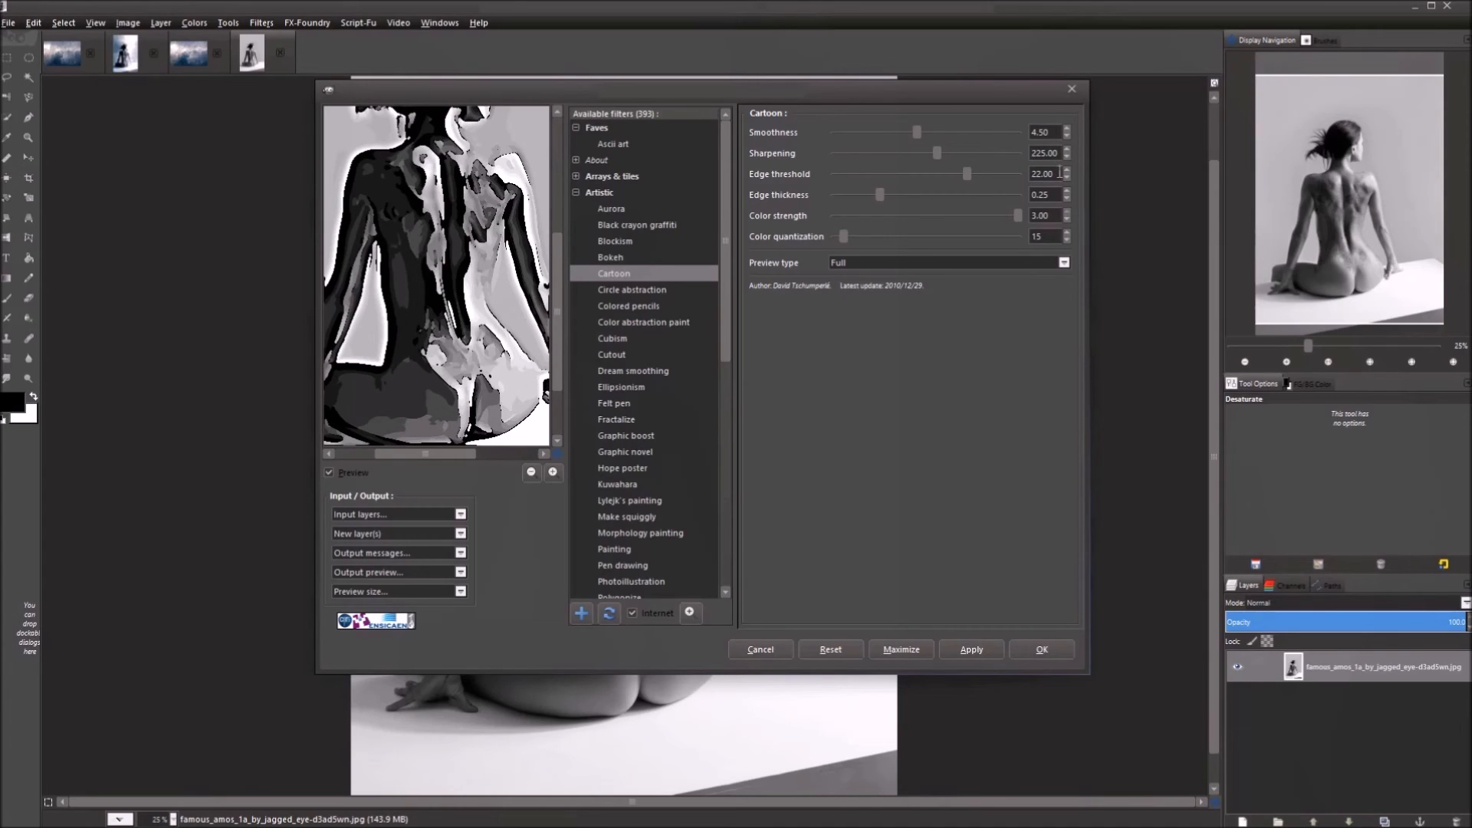
{"action": "left_click_drag", "start_coordinate": [1059, 172], "coordinate": [1029, 173]}
{"action": "type", "text": "2"}
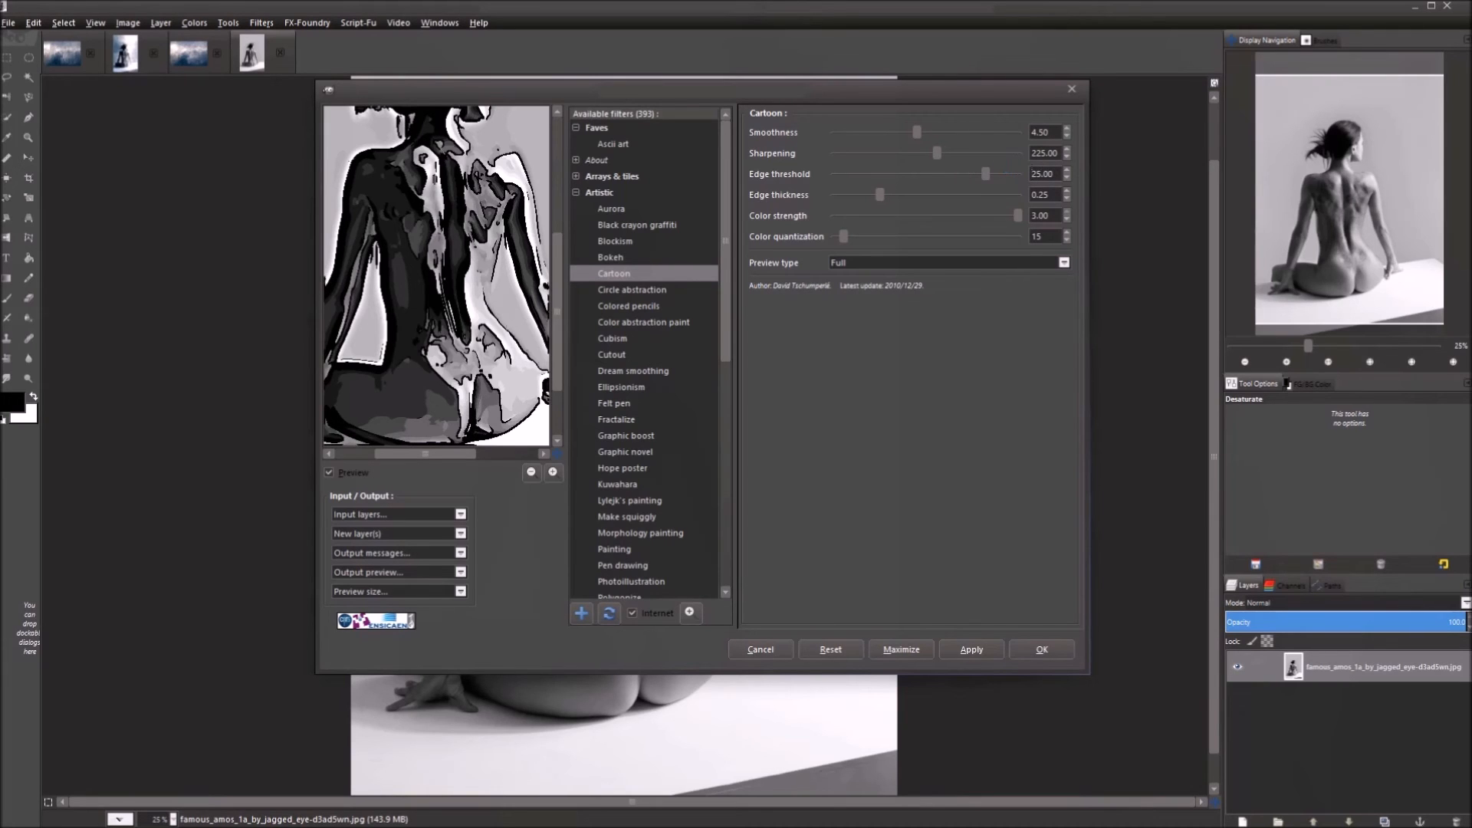
{"action": "left_click_drag", "start_coordinate": [469, 291], "coordinate": [455, 378]}
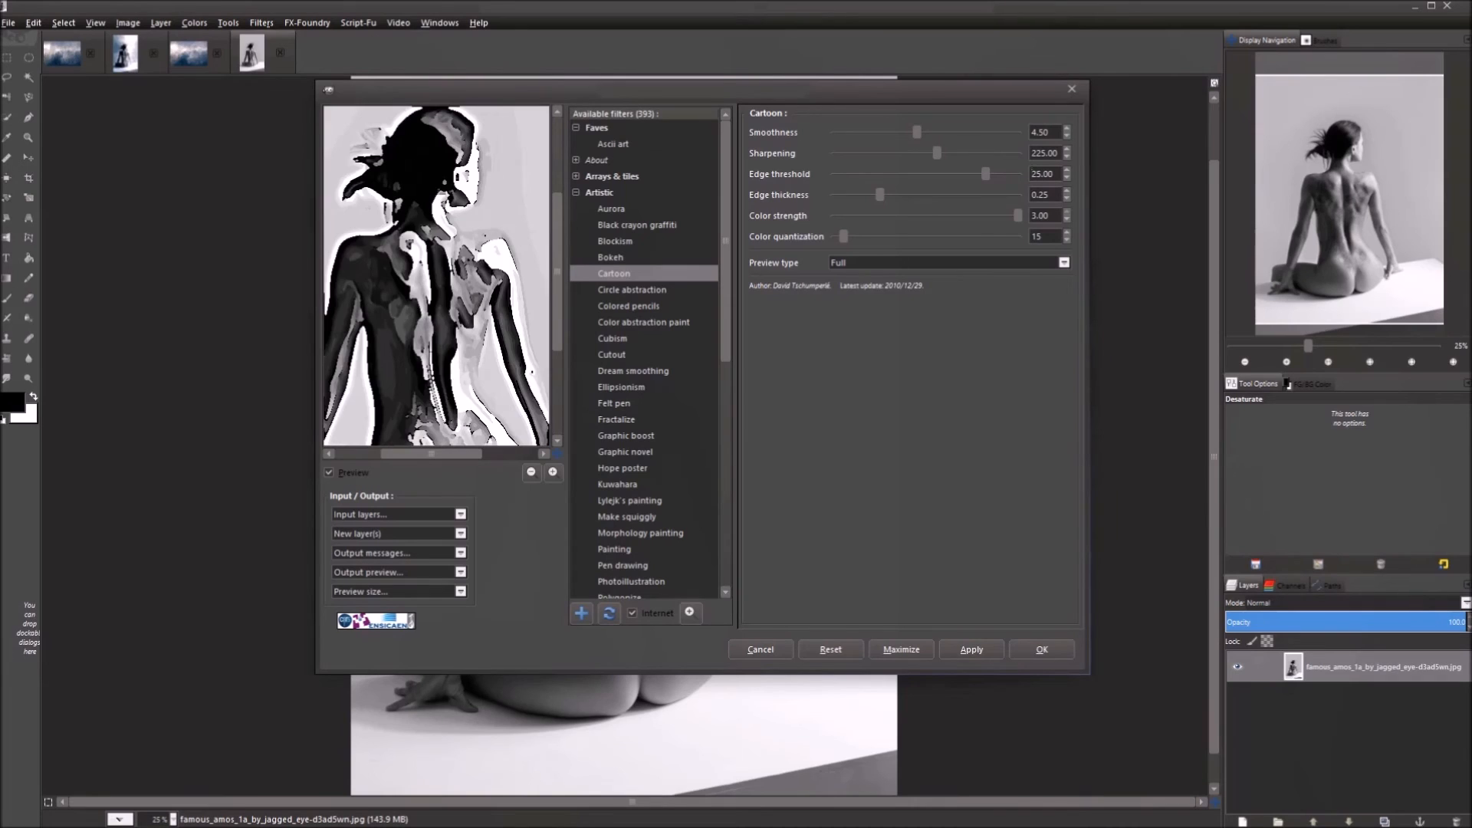
{"action": "double_click", "coordinate": [1055, 151]}
{"action": "type", "text": "240"}
{"action": "key", "text": "Return"}
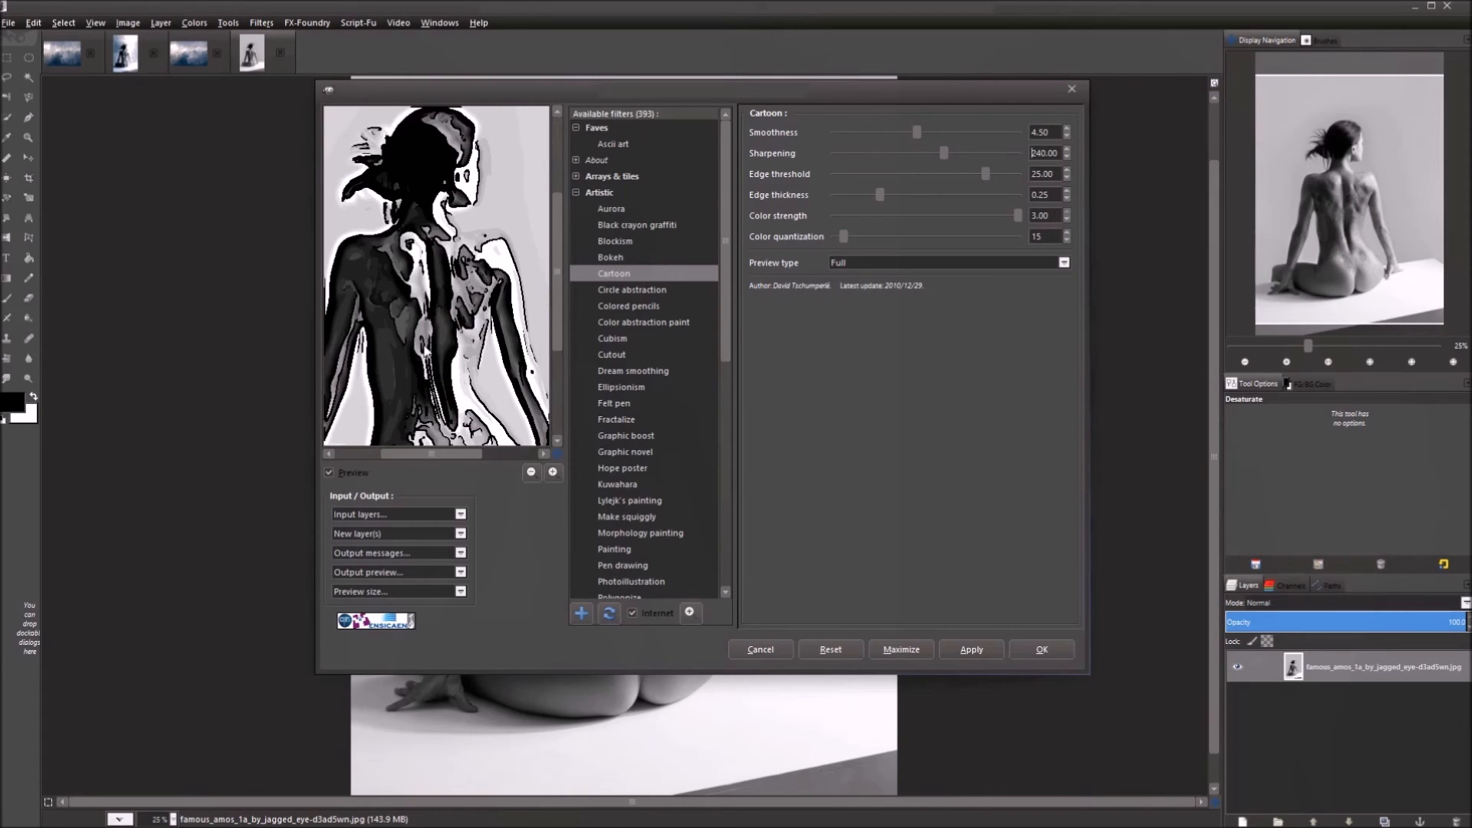
{"action": "left_click_drag", "start_coordinate": [429, 354], "coordinate": [428, 307]}
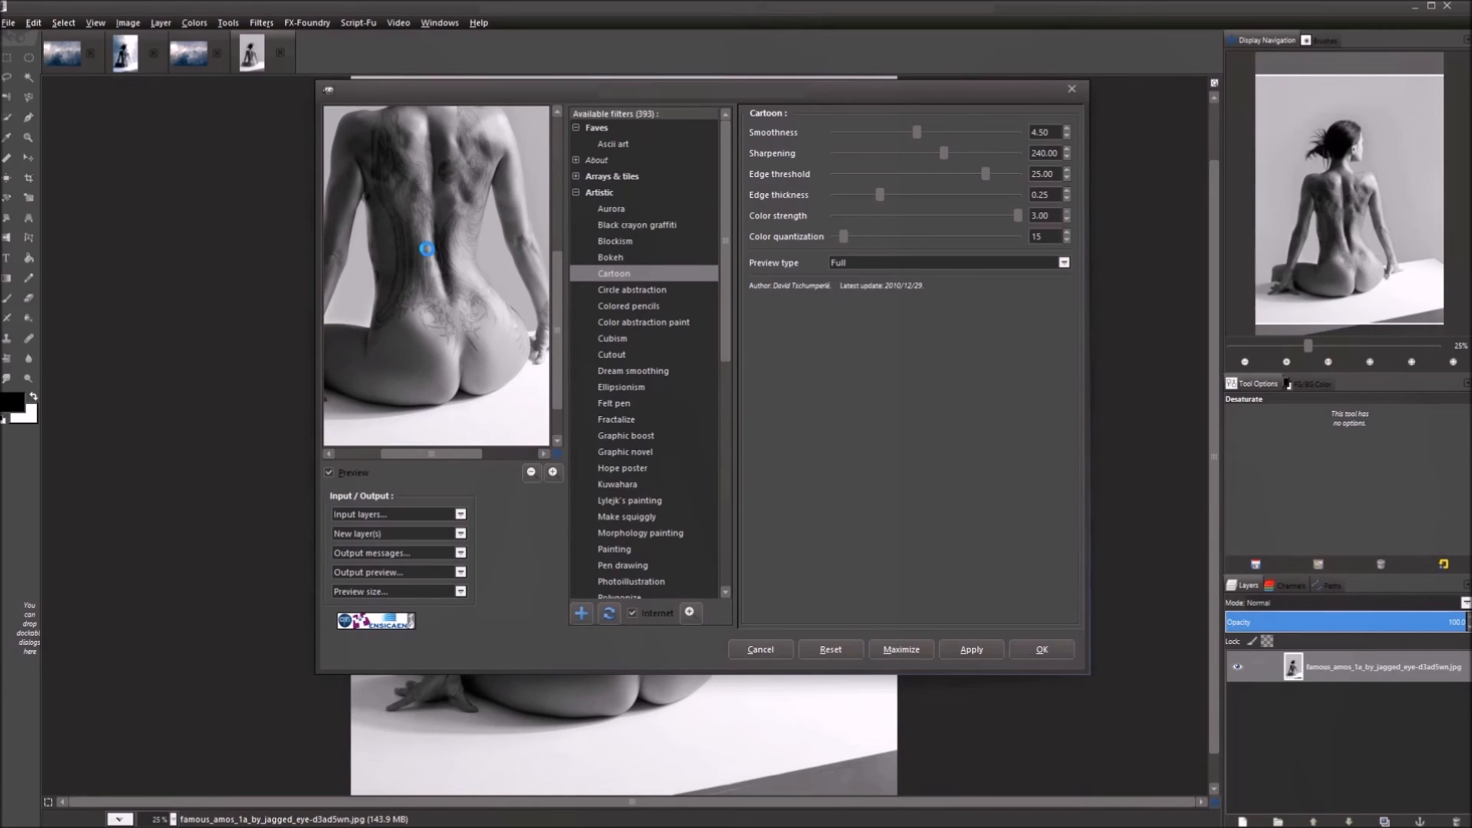
{"action": "left_click_drag", "start_coordinate": [443, 246], "coordinate": [460, 246]}
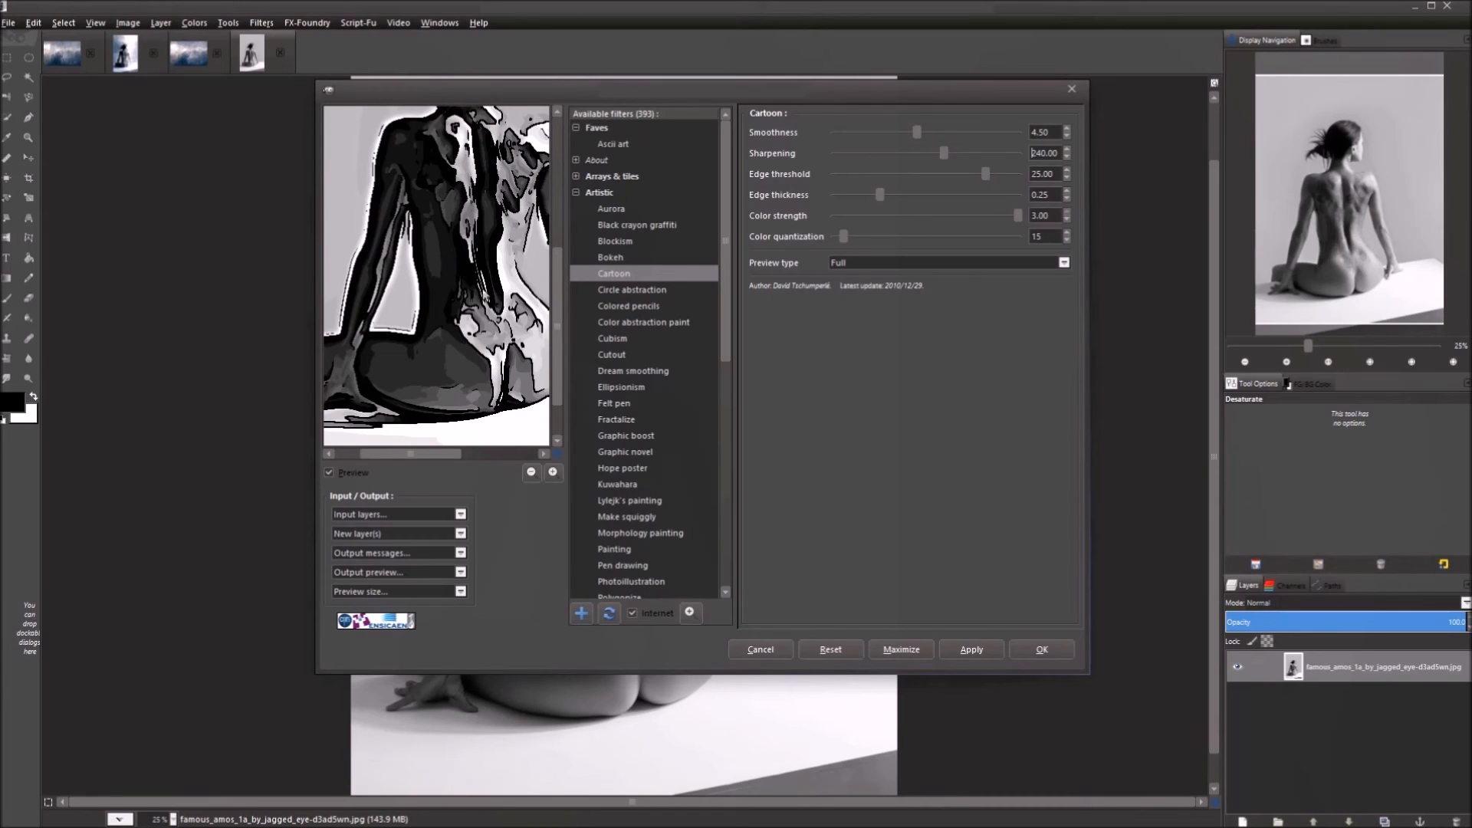
{"action": "left_click_drag", "start_coordinate": [507, 311], "coordinate": [475, 291]}
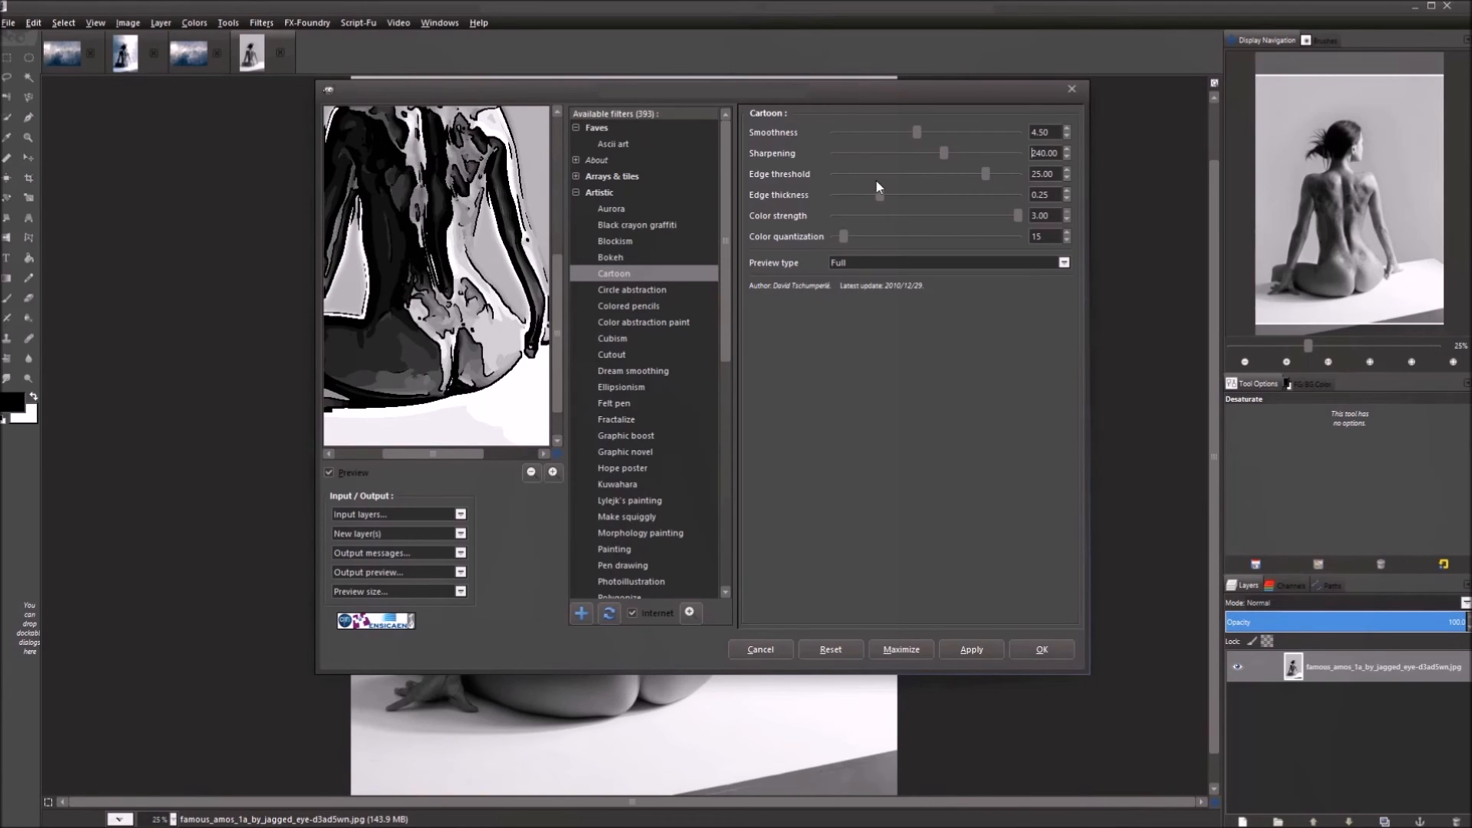
{"action": "left_click_drag", "start_coordinate": [404, 213], "coordinate": [413, 353]}
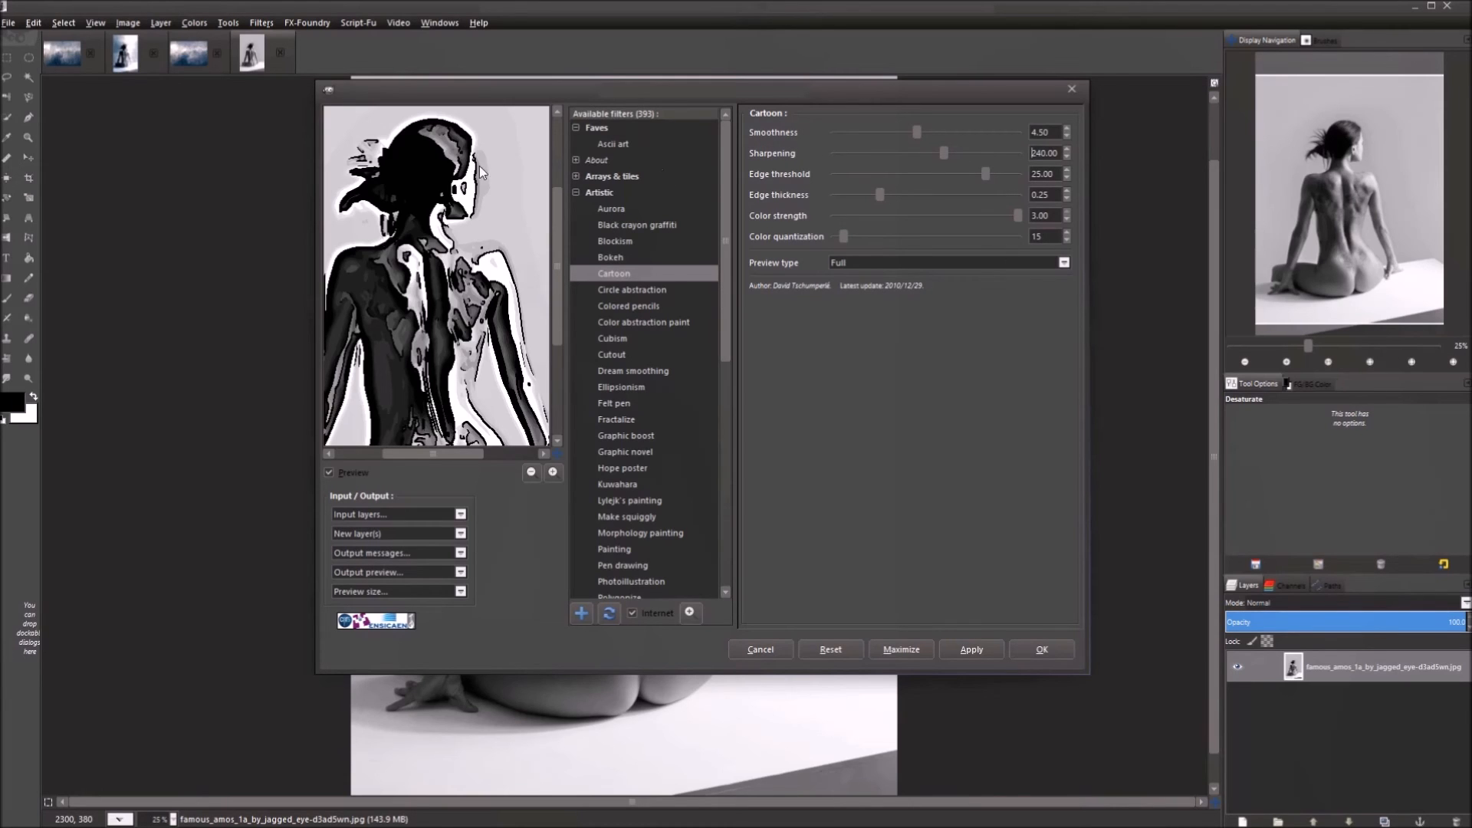
{"action": "left_click_drag", "start_coordinate": [421, 400], "coordinate": [465, 323]}
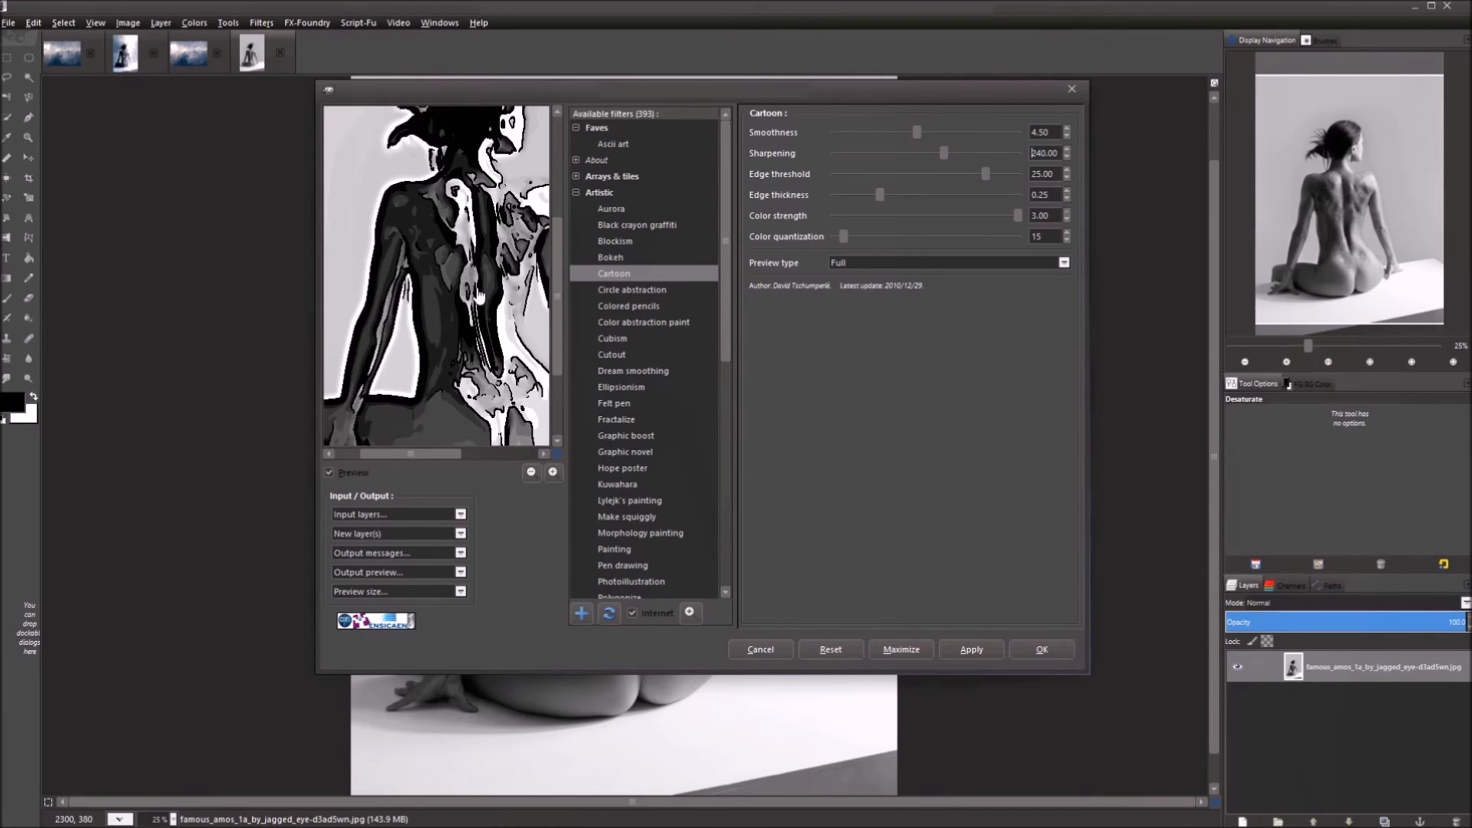
{"action": "mouse_move", "coordinate": [721, 259]}
{"action": "left_mouse_down"}
{"action": "mouse_move", "coordinate": [749, 397]}
{"action": "mouse_move", "coordinate": [744, 482]}
{"action": "mouse_move", "coordinate": [728, 214]}
{"action": "mouse_move", "coordinate": [727, 270]}
{"action": "left_mouse_up"}
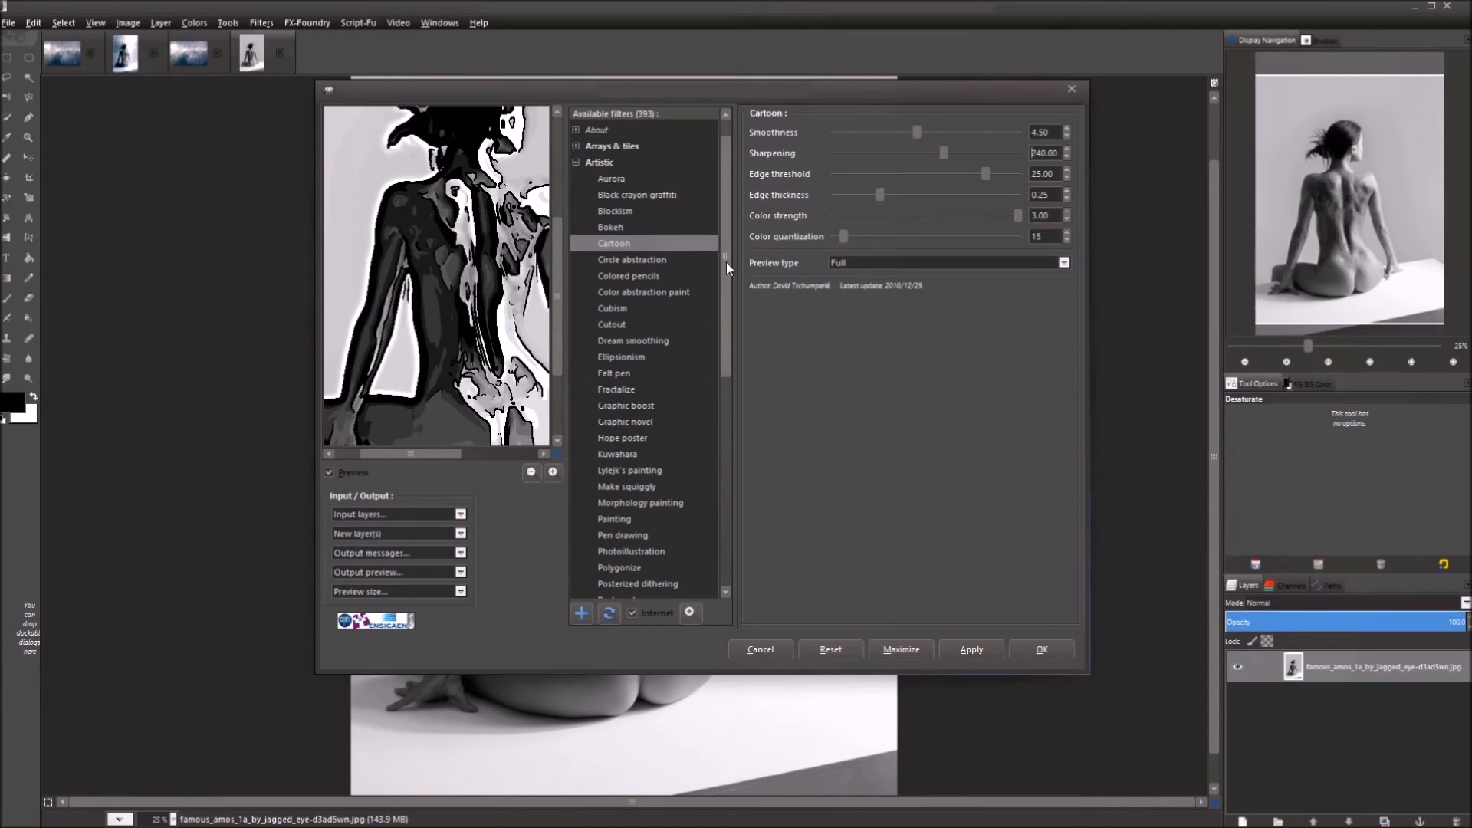
{"action": "left_click_drag", "start_coordinate": [725, 262], "coordinate": [714, 228]}
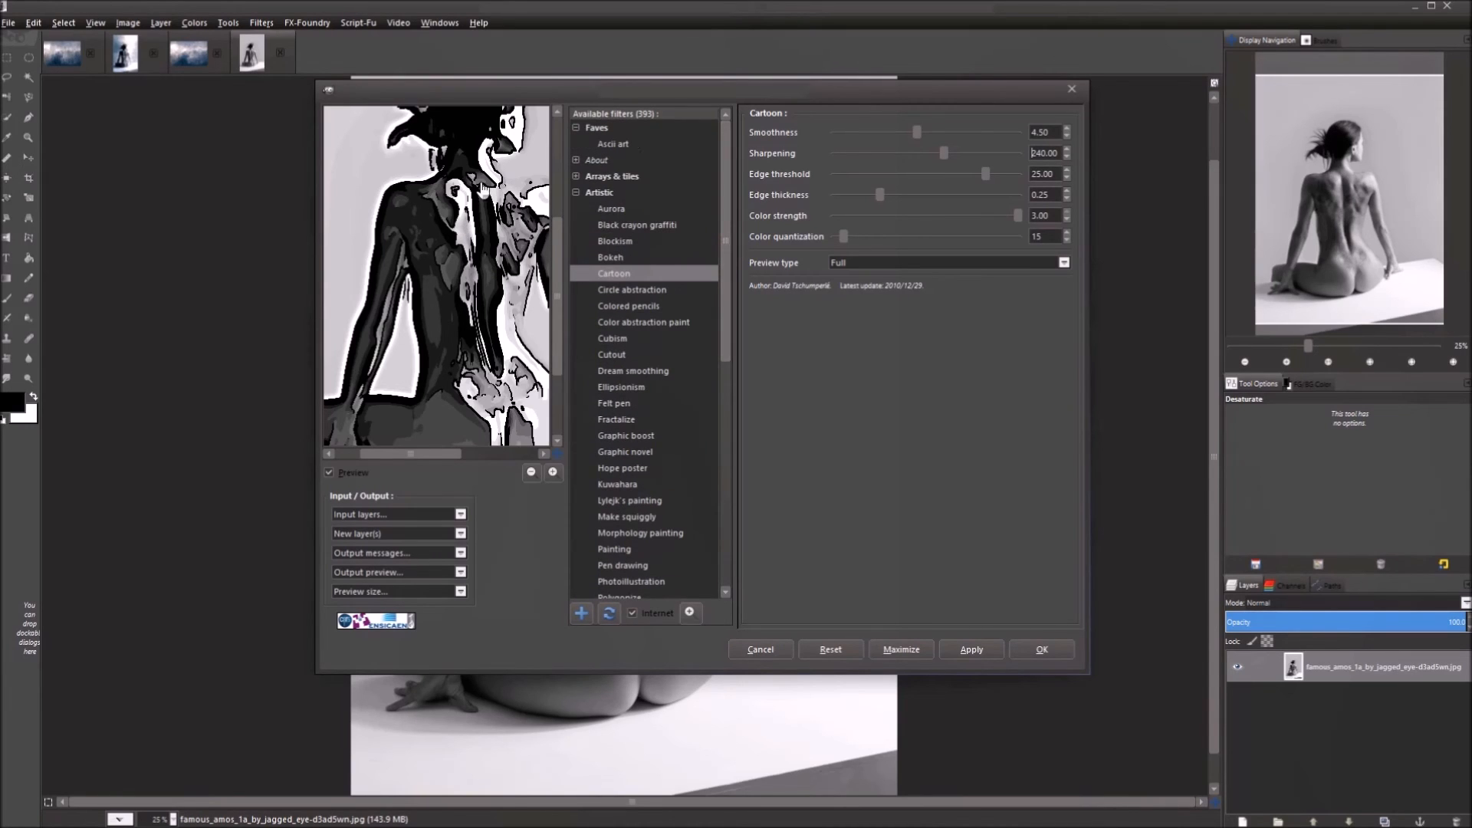
{"action": "left_click_drag", "start_coordinate": [504, 196], "coordinate": [442, 288]}
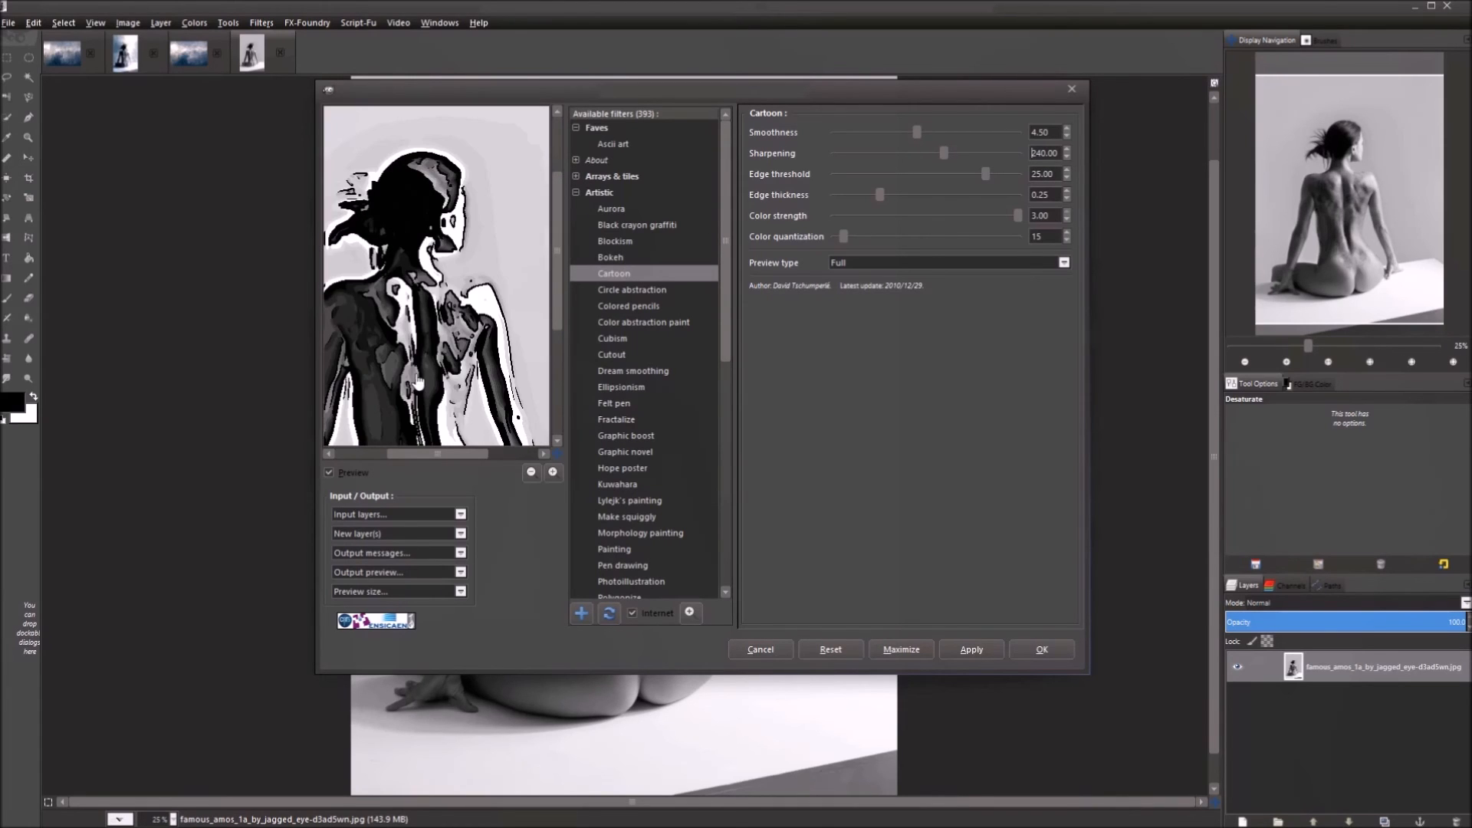
{"action": "left_click_drag", "start_coordinate": [415, 381], "coordinate": [451, 279]}
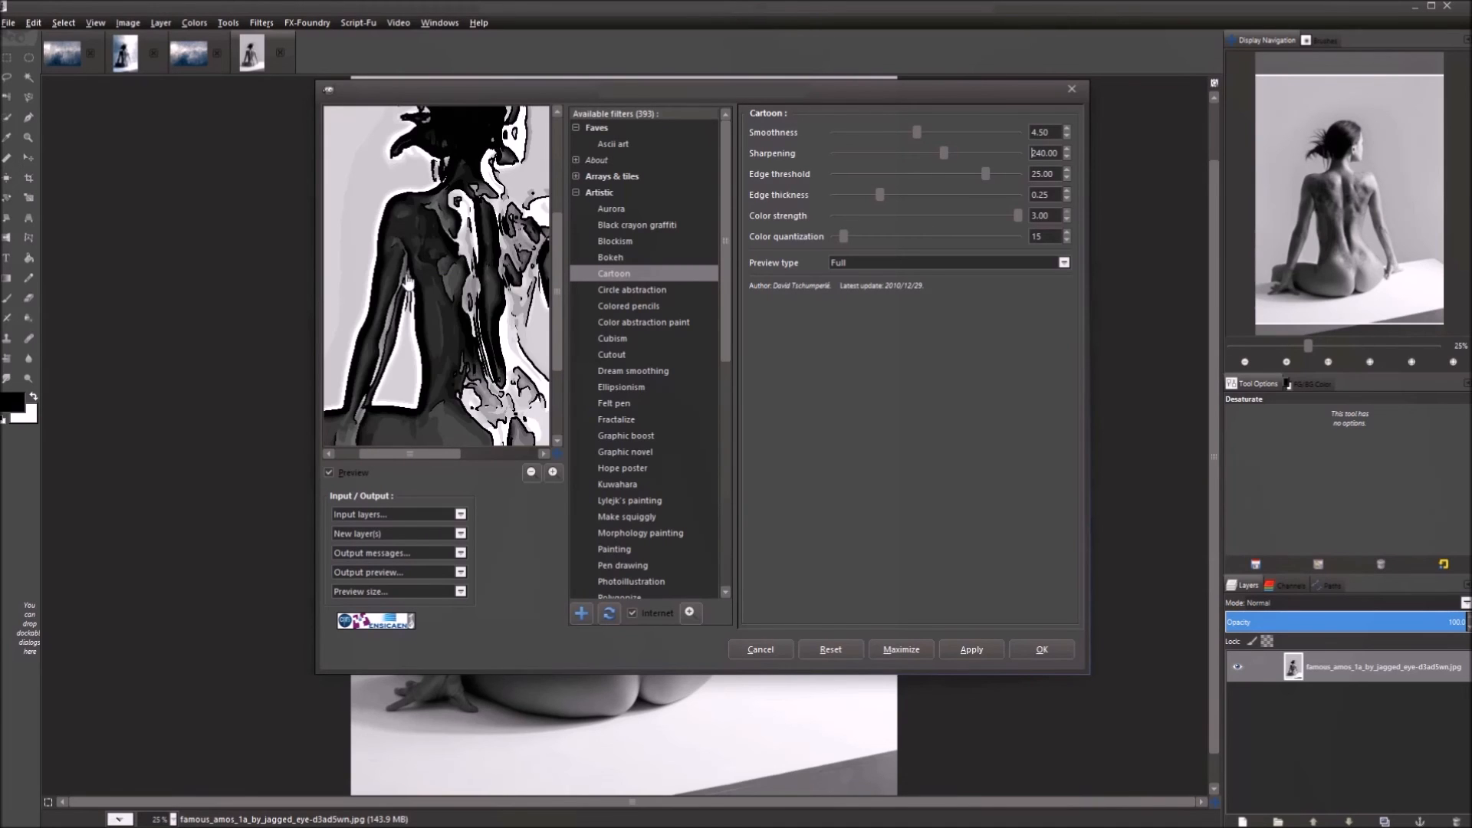
{"action": "left_click_drag", "start_coordinate": [460, 330], "coordinate": [461, 257]}
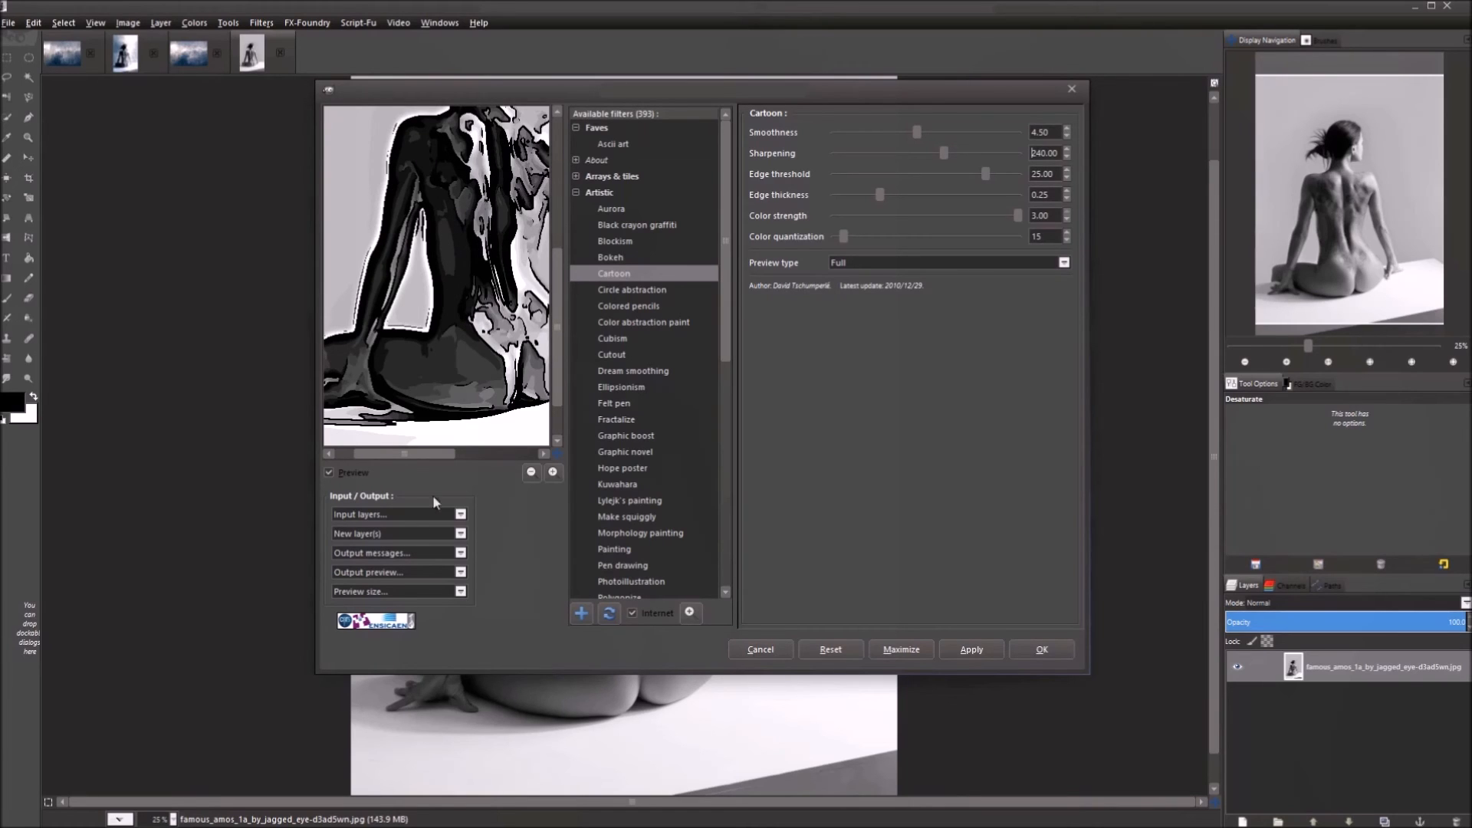
Apply the Cartoon filter with Output mode New layer(s), close G'MIC, and select the [G'MIC] Cartoon layer.
{"action": "left_click", "coordinate": [412, 531]}
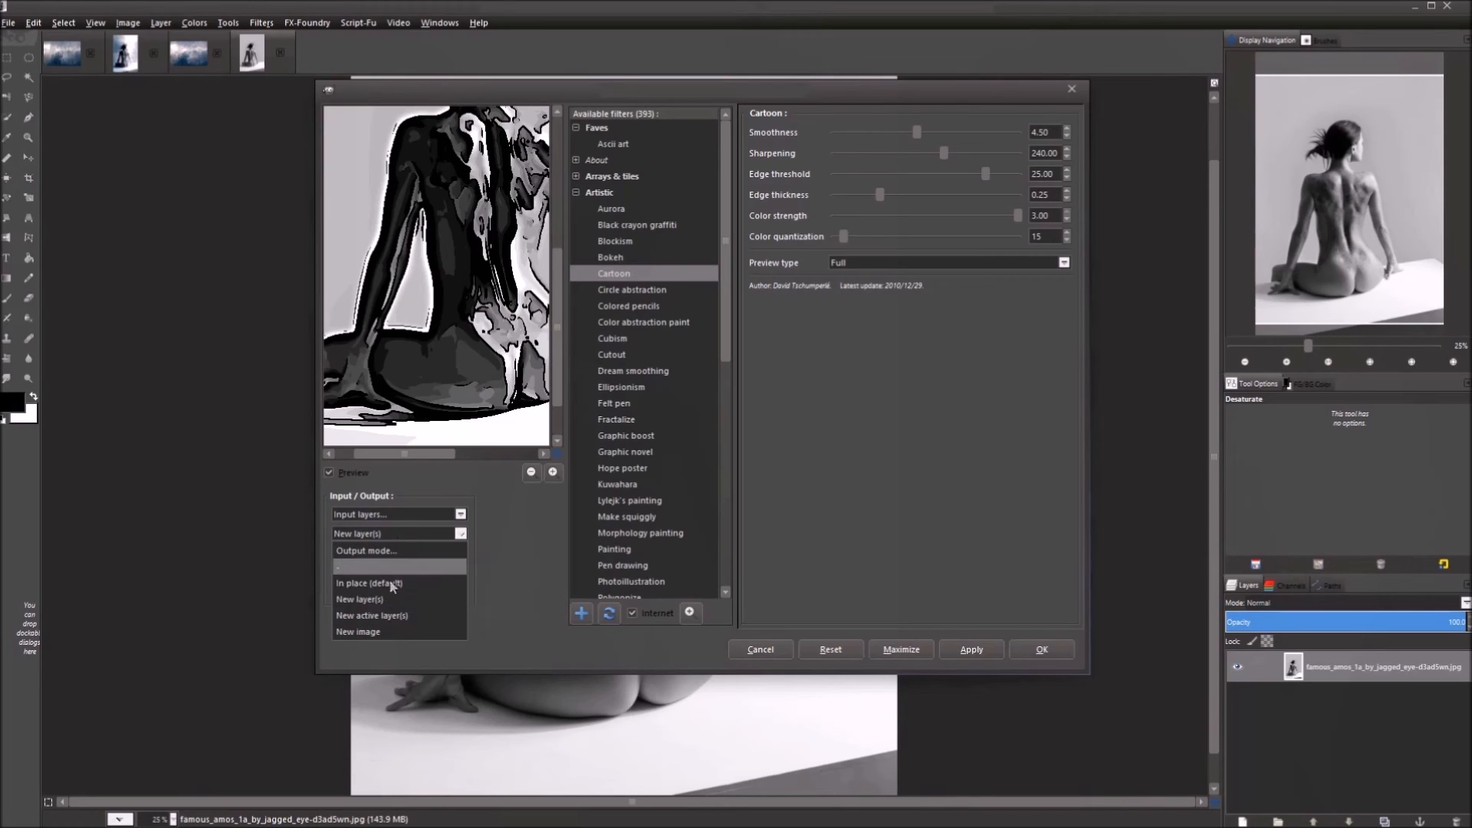
{"action": "left_click", "coordinate": [391, 599]}
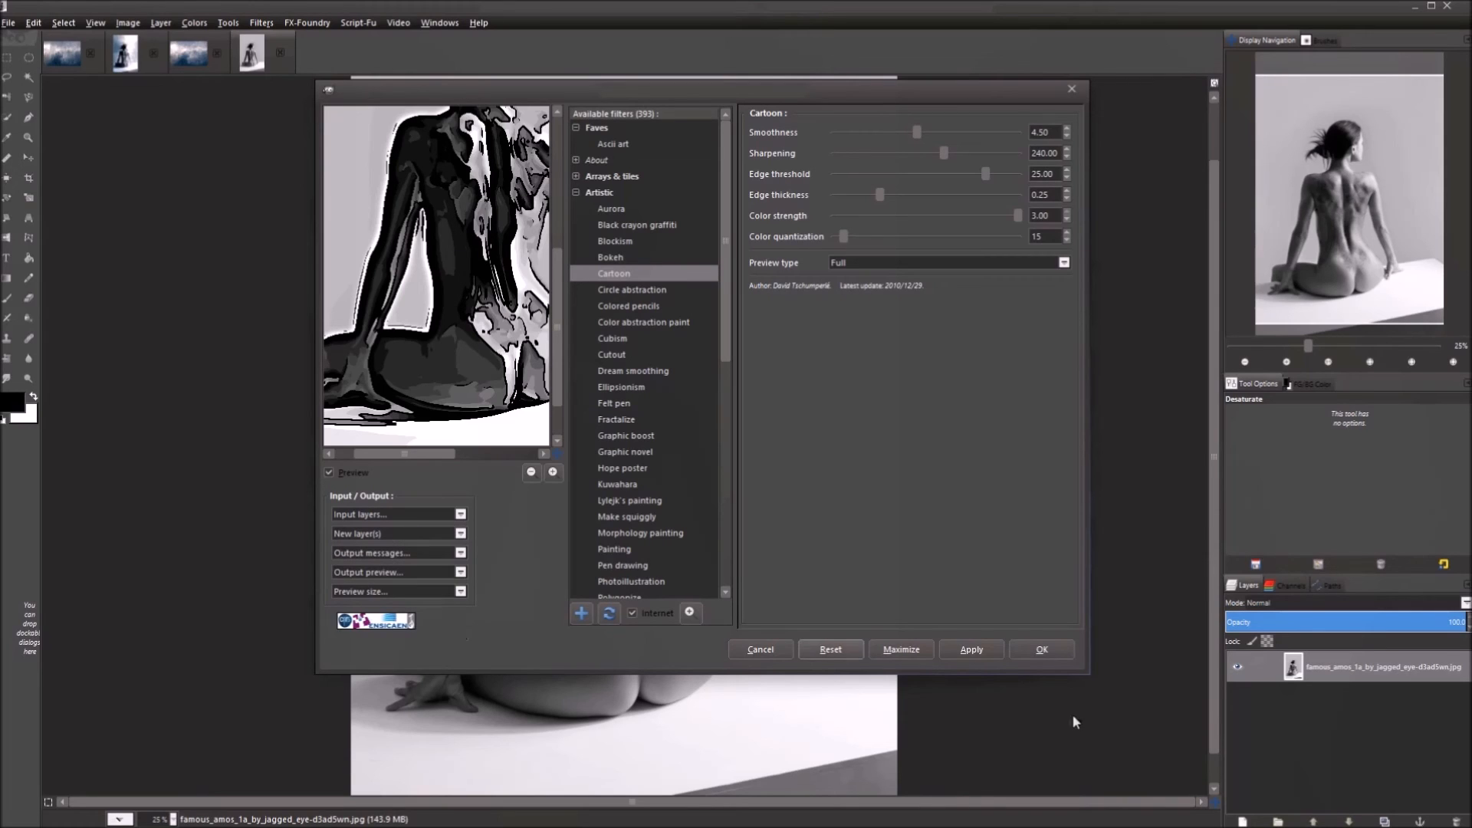
{"action": "left_click", "coordinate": [970, 648]}
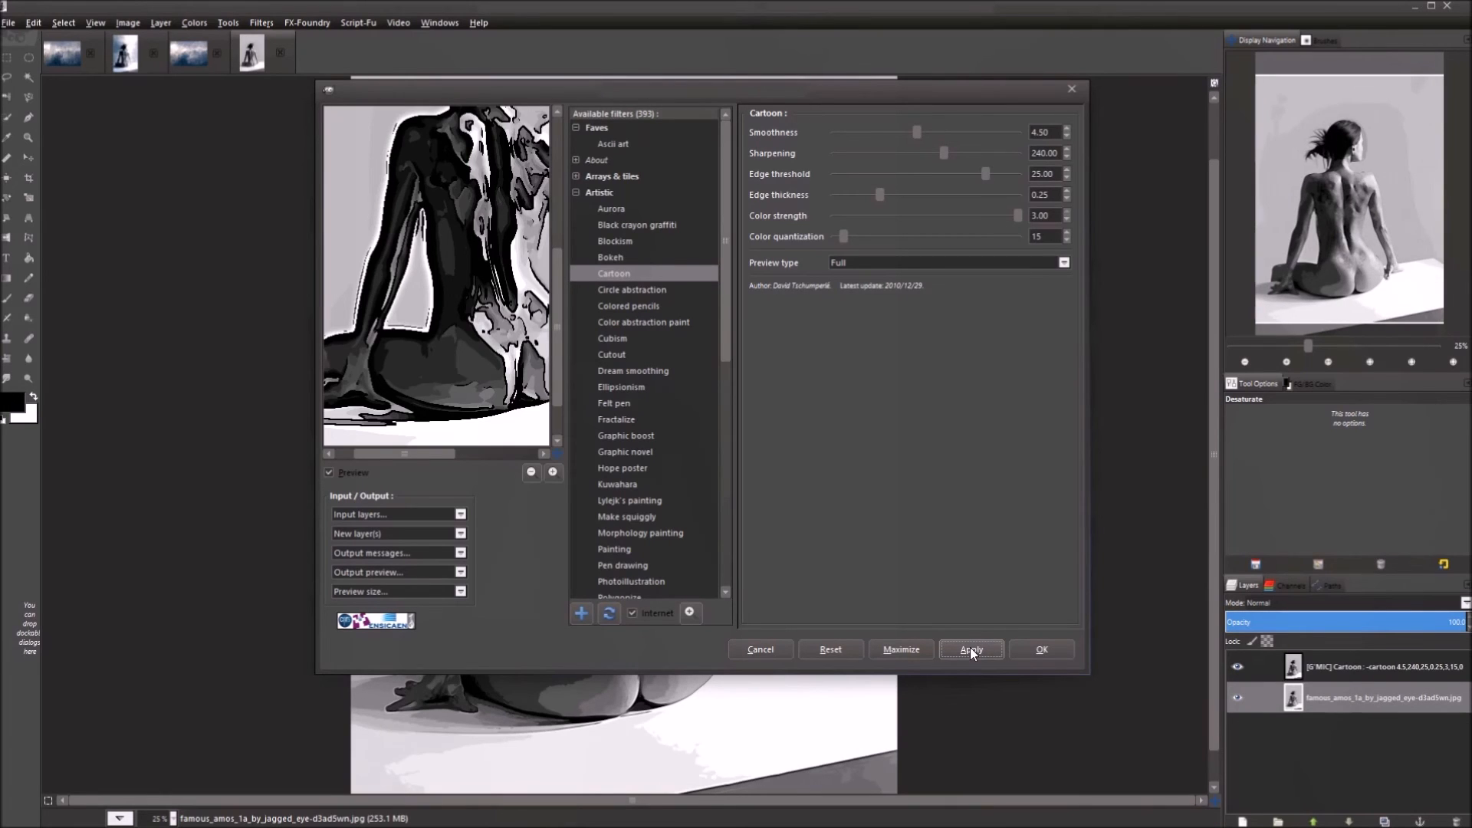
{"action": "left_click", "coordinate": [775, 654]}
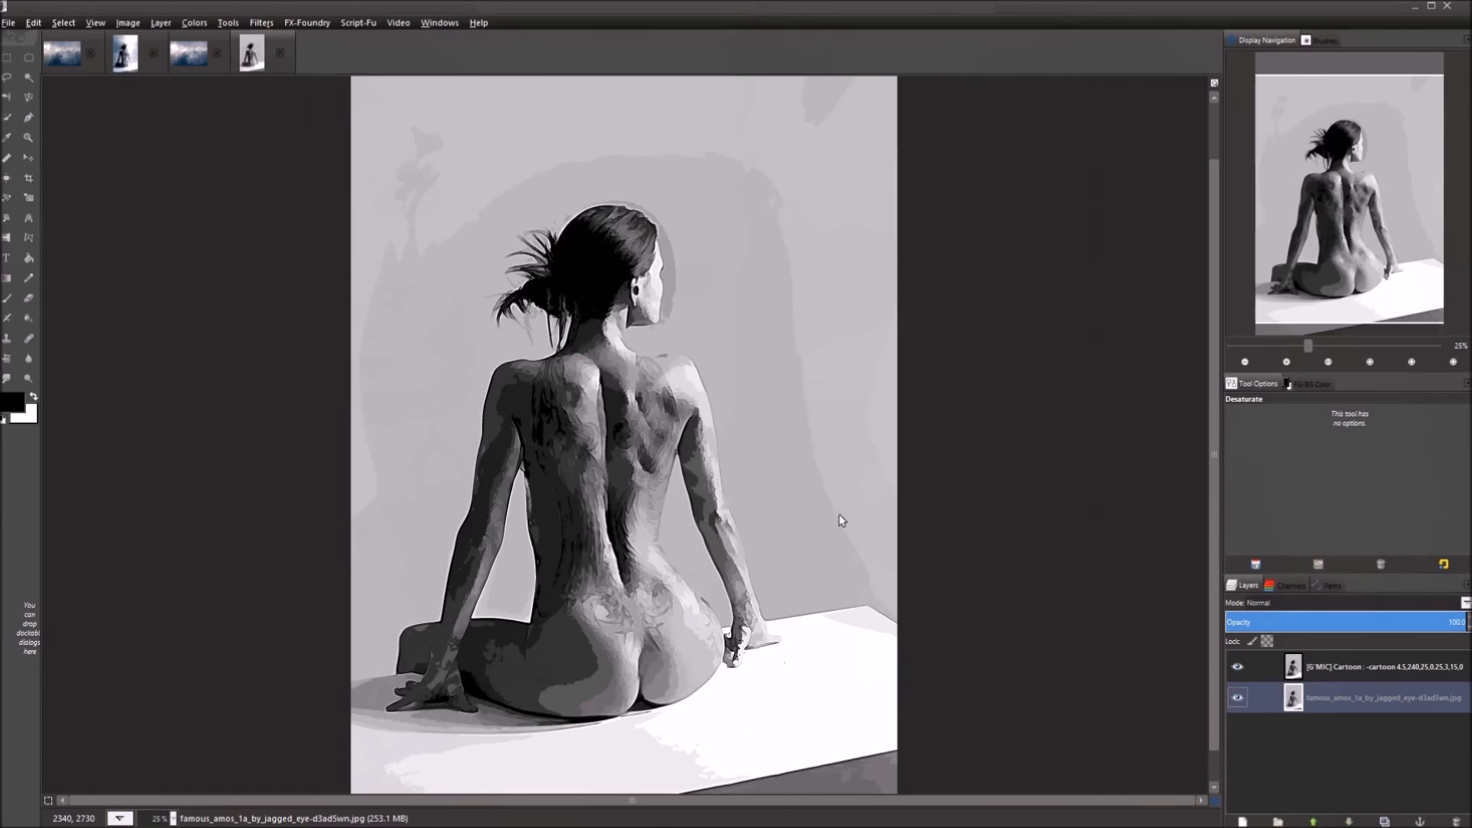
{"action": "left_click", "coordinate": [1360, 666]}
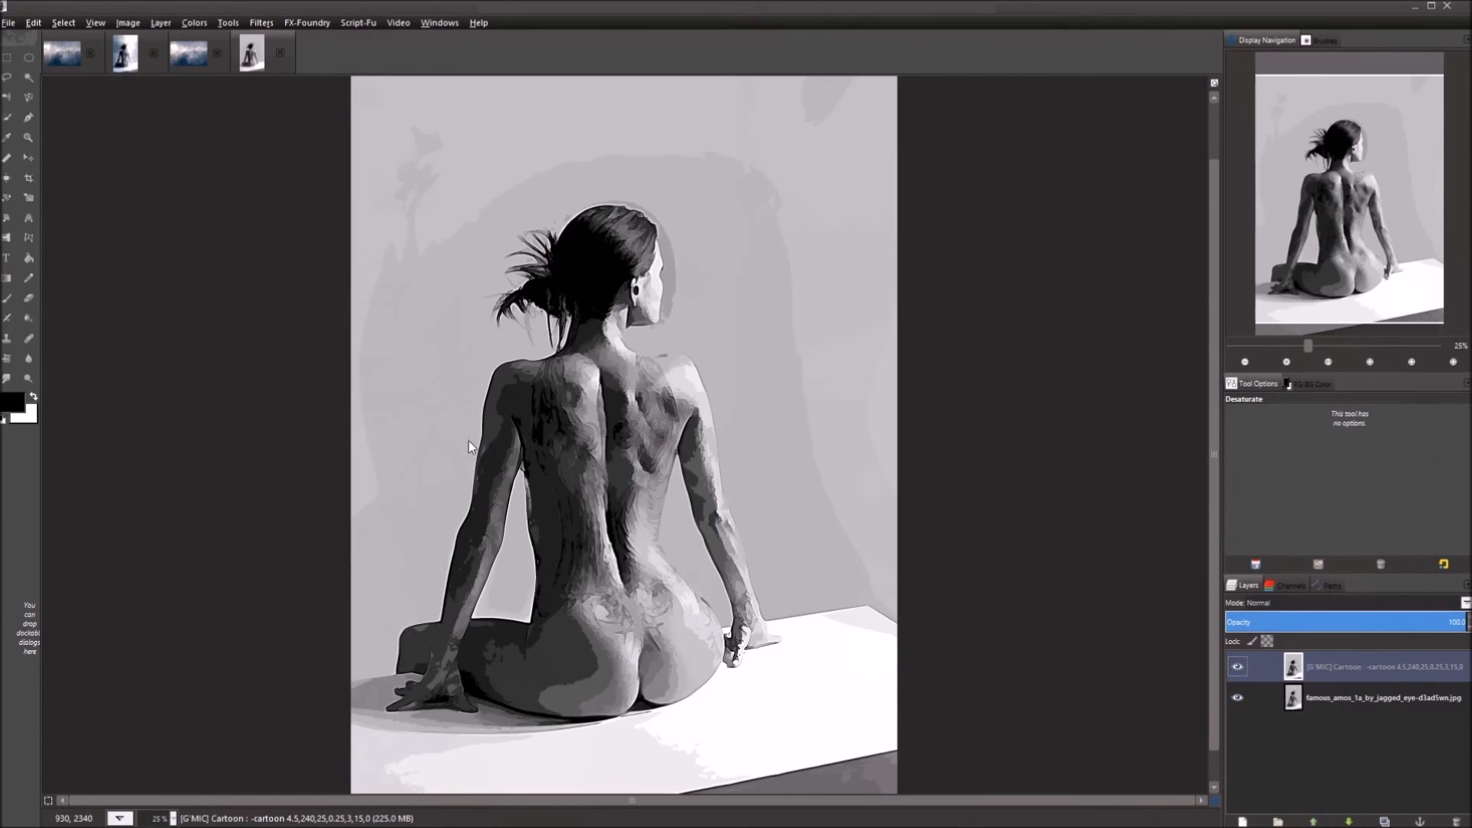
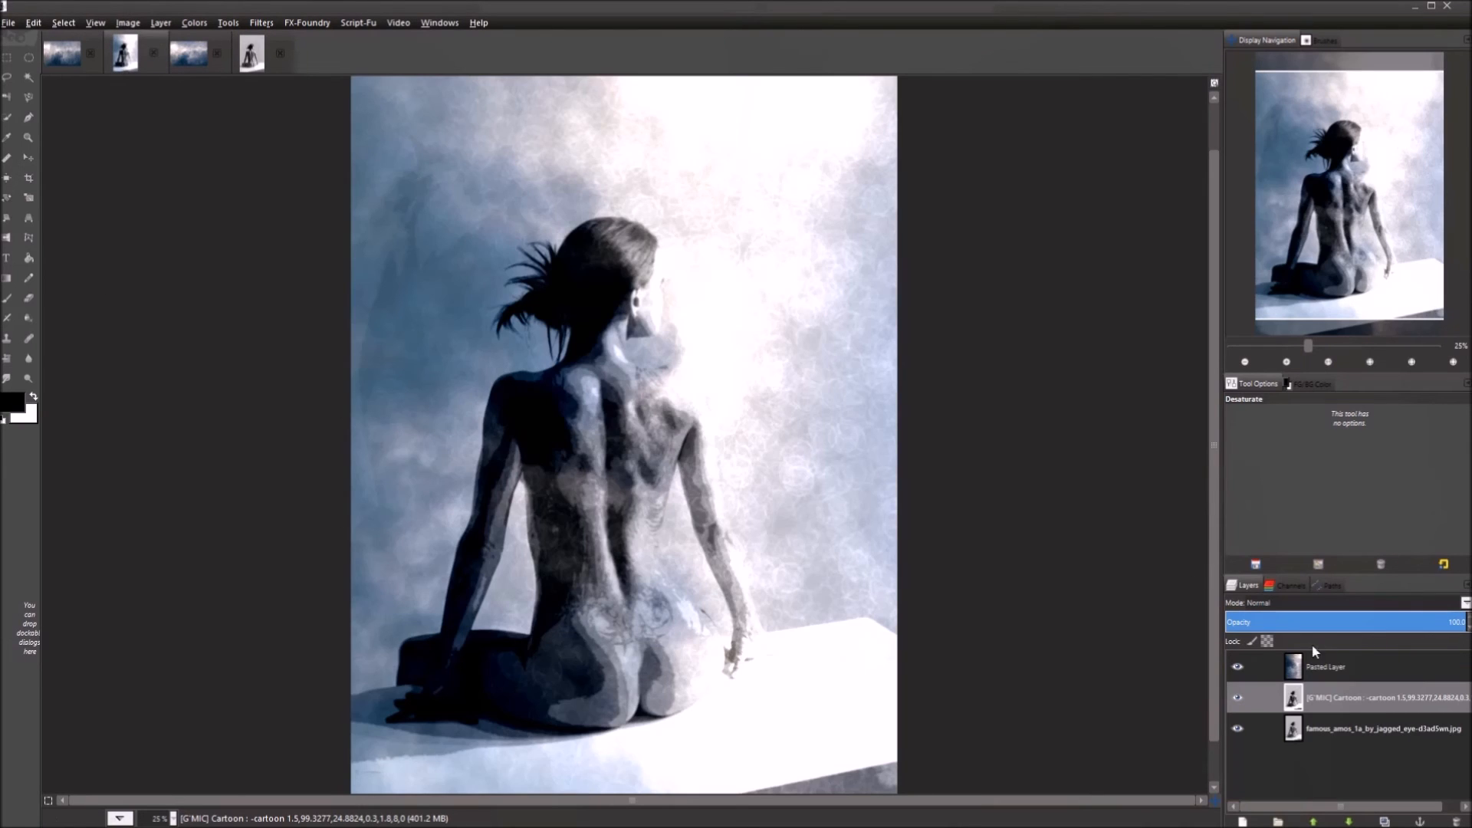
Toggle the Pasted Layer off and on to compare, then switch to the grey cartoon image.
{"action": "left_click", "coordinate": [1239, 668]}
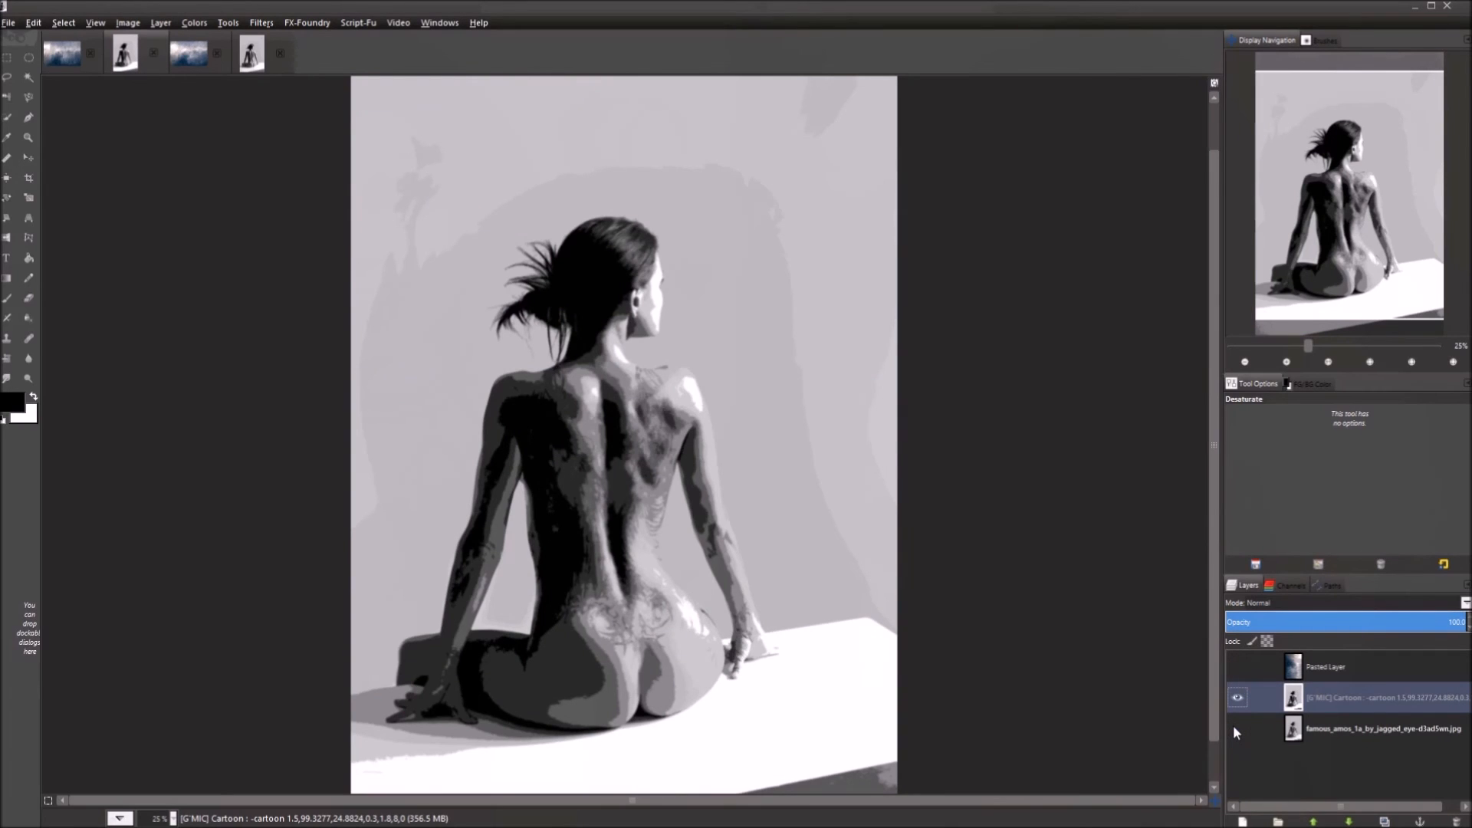
{"action": "left_click", "coordinate": [1237, 667]}
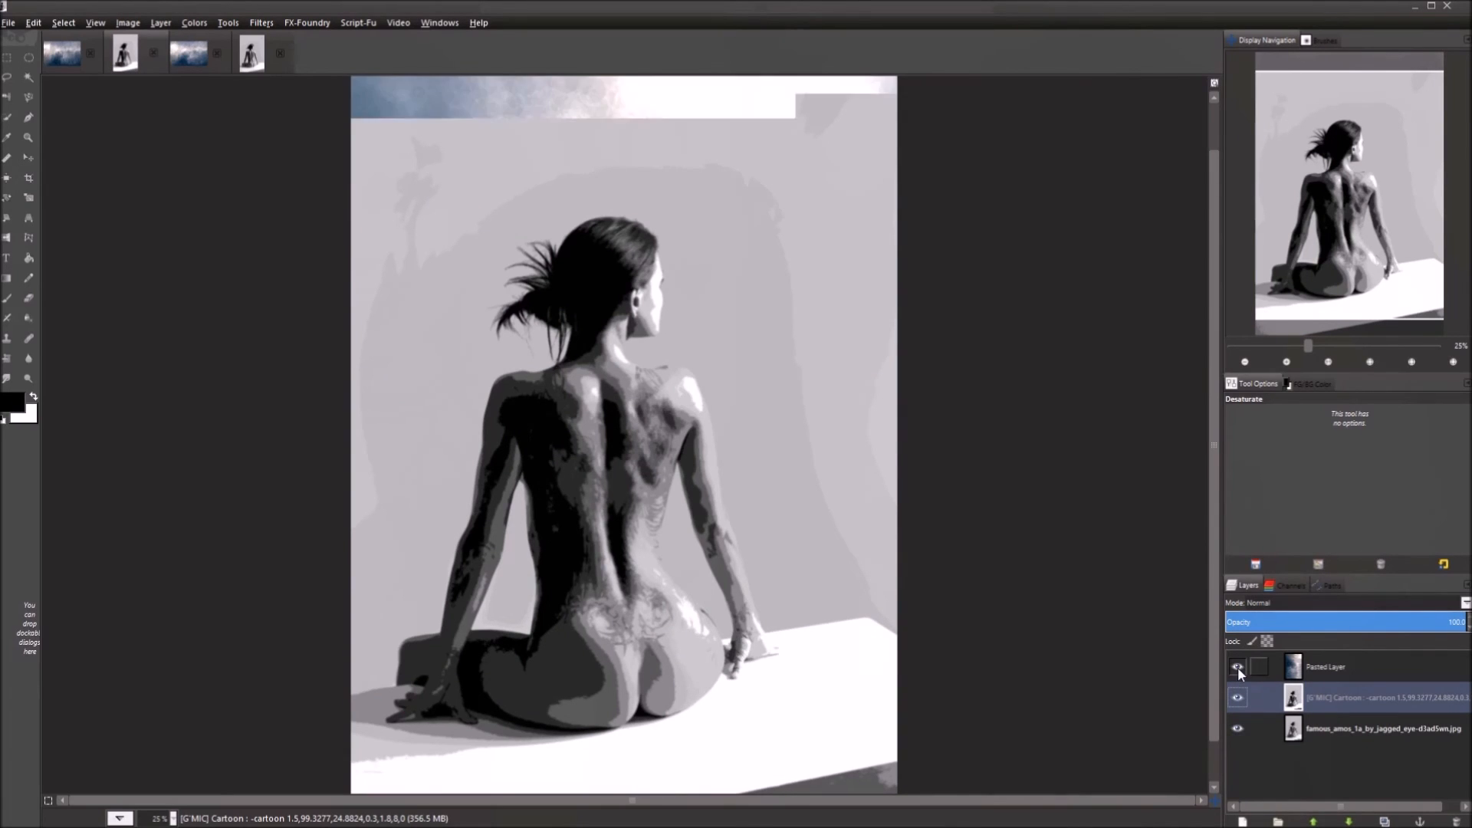
{"action": "left_click", "coordinate": [253, 66]}
{"action": "scroll", "coordinate": [1099, 601], "scroll_direction": "down", "scroll_amount": 1}
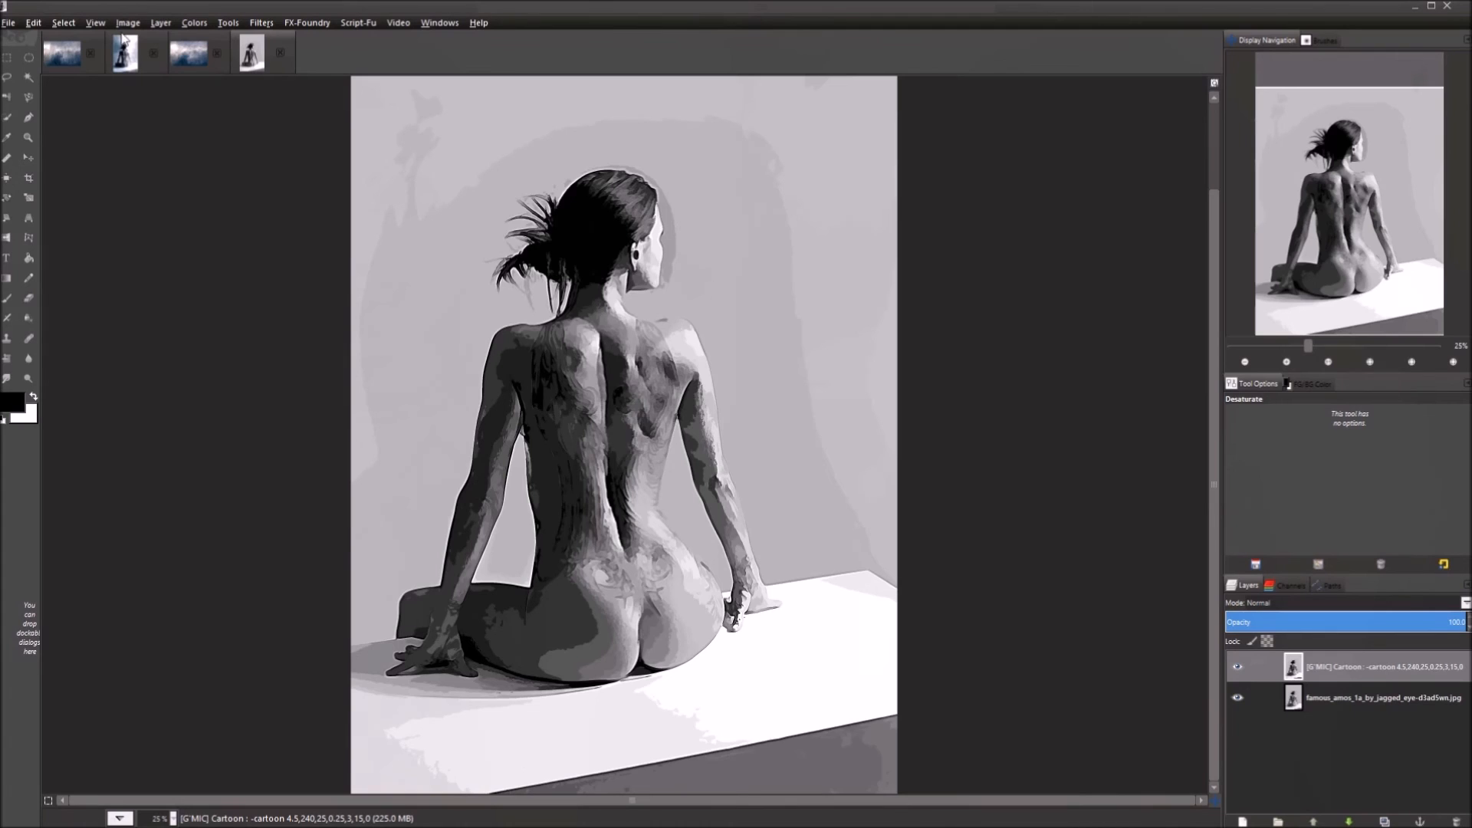
Select all of the Bokeh layer in the bokeh sky image and copy it.
{"action": "left_click", "coordinate": [190, 64]}
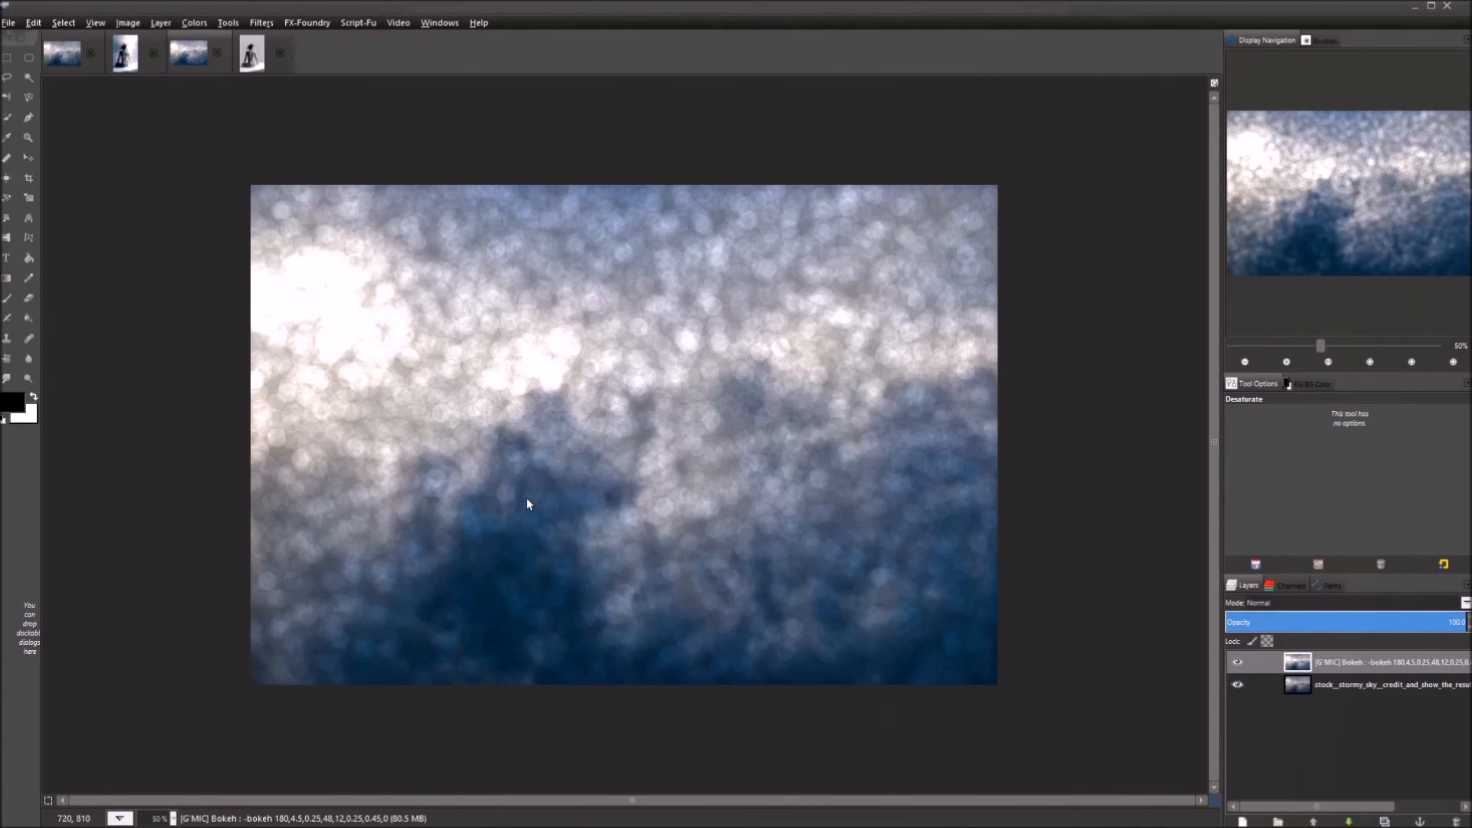
{"action": "key", "text": "ctrl+a"}
{"action": "left_click", "coordinate": [1379, 664]}
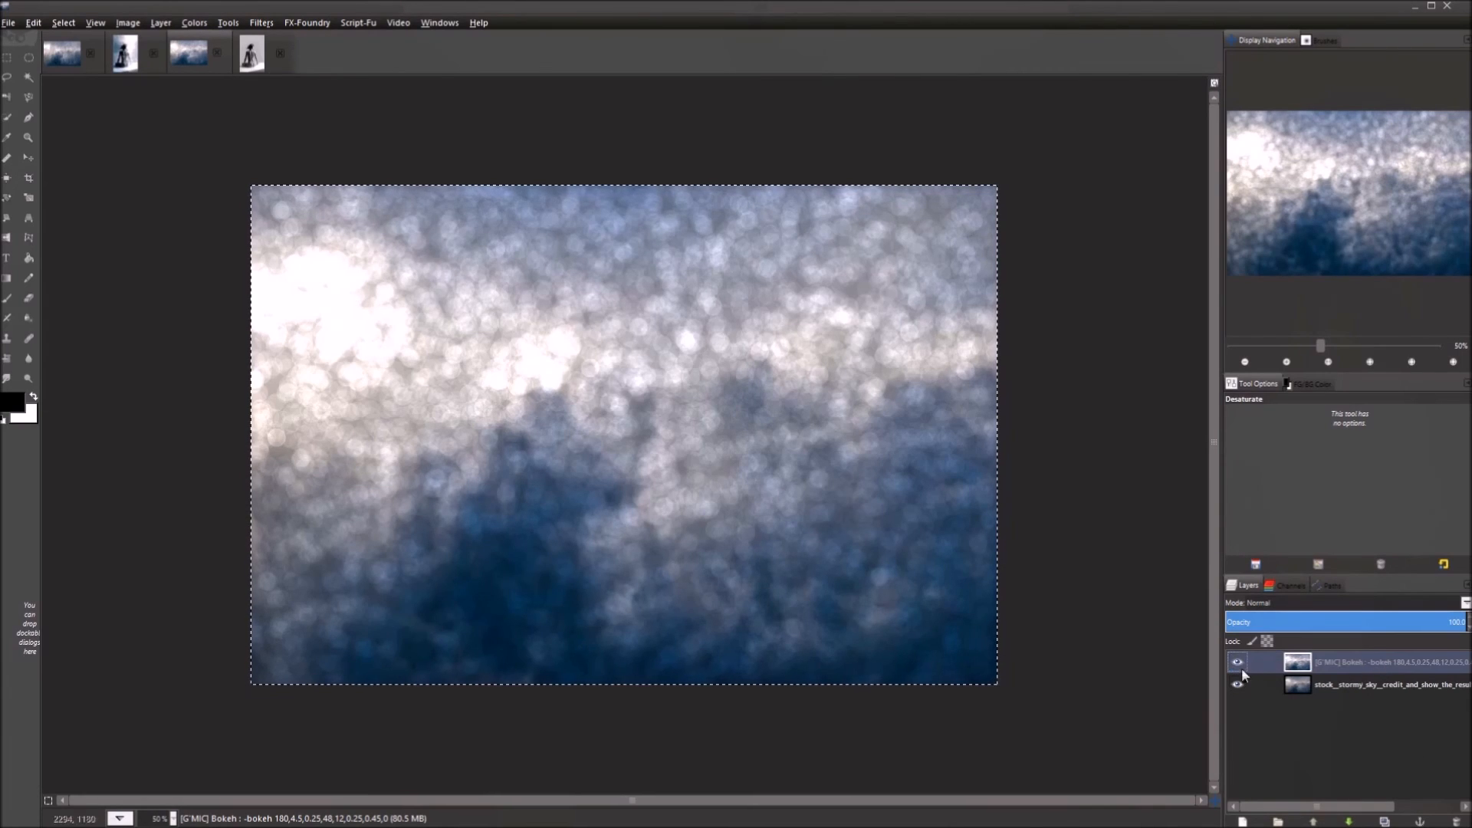
{"action": "right_click", "coordinate": [601, 407]}
{"action": "mouse_move", "coordinate": [644, 440]}
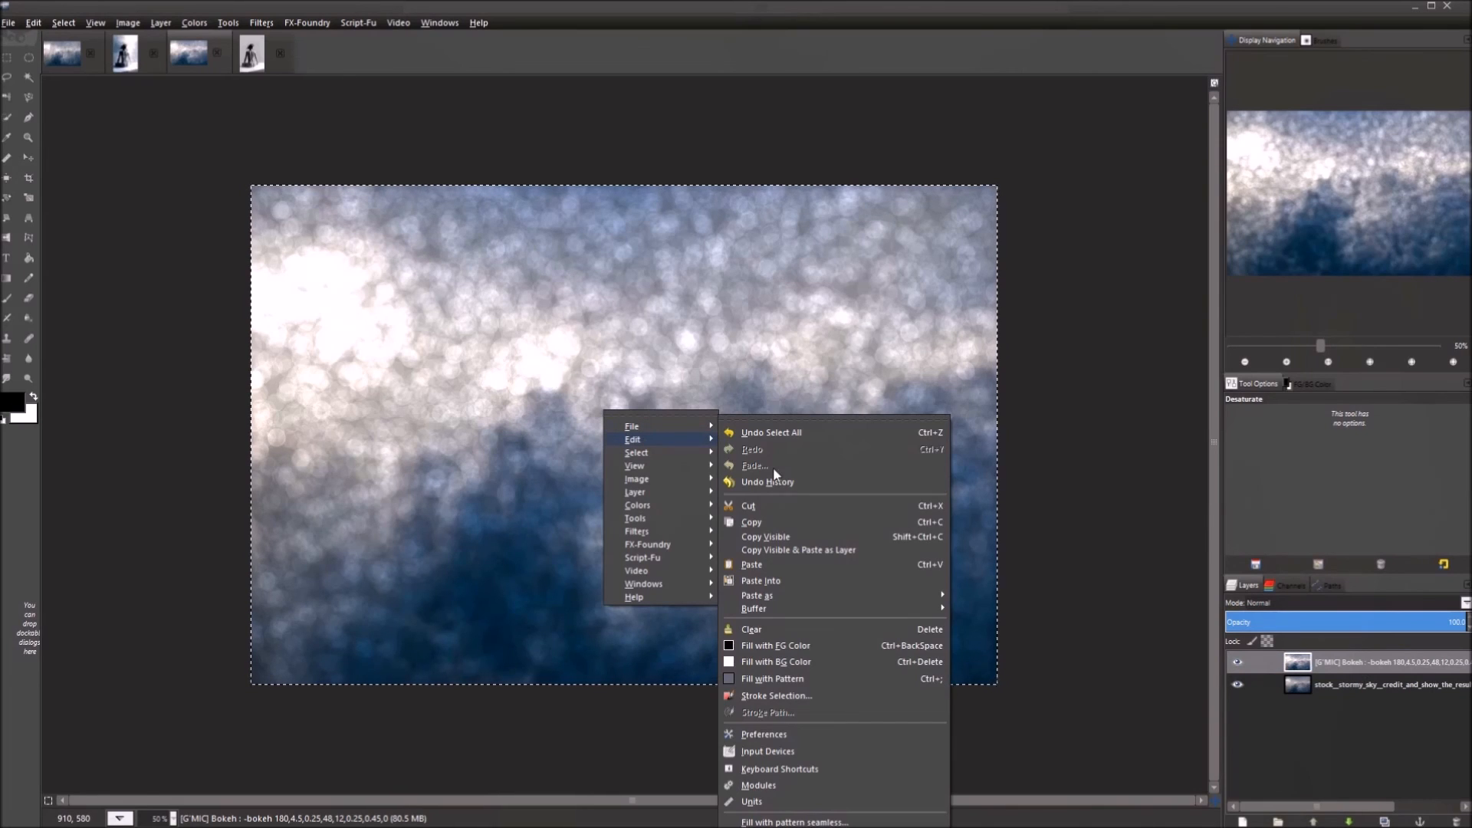
{"action": "left_click", "coordinate": [799, 519]}
Paste the bokeh sky into the cartoon figure image as a new layer.
{"action": "left_click", "coordinate": [256, 60]}
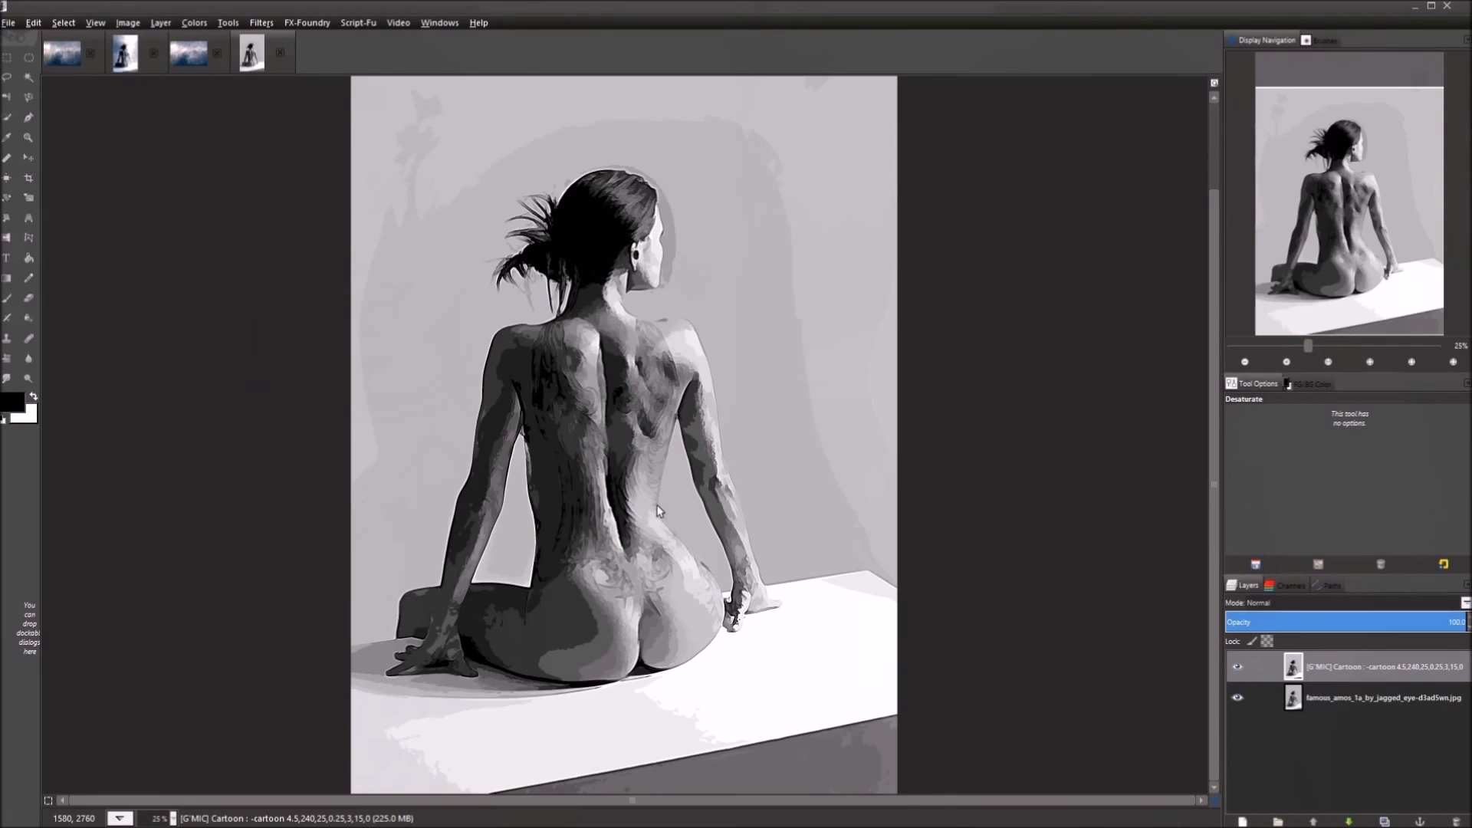
{"action": "key", "text": "ctrl+v"}
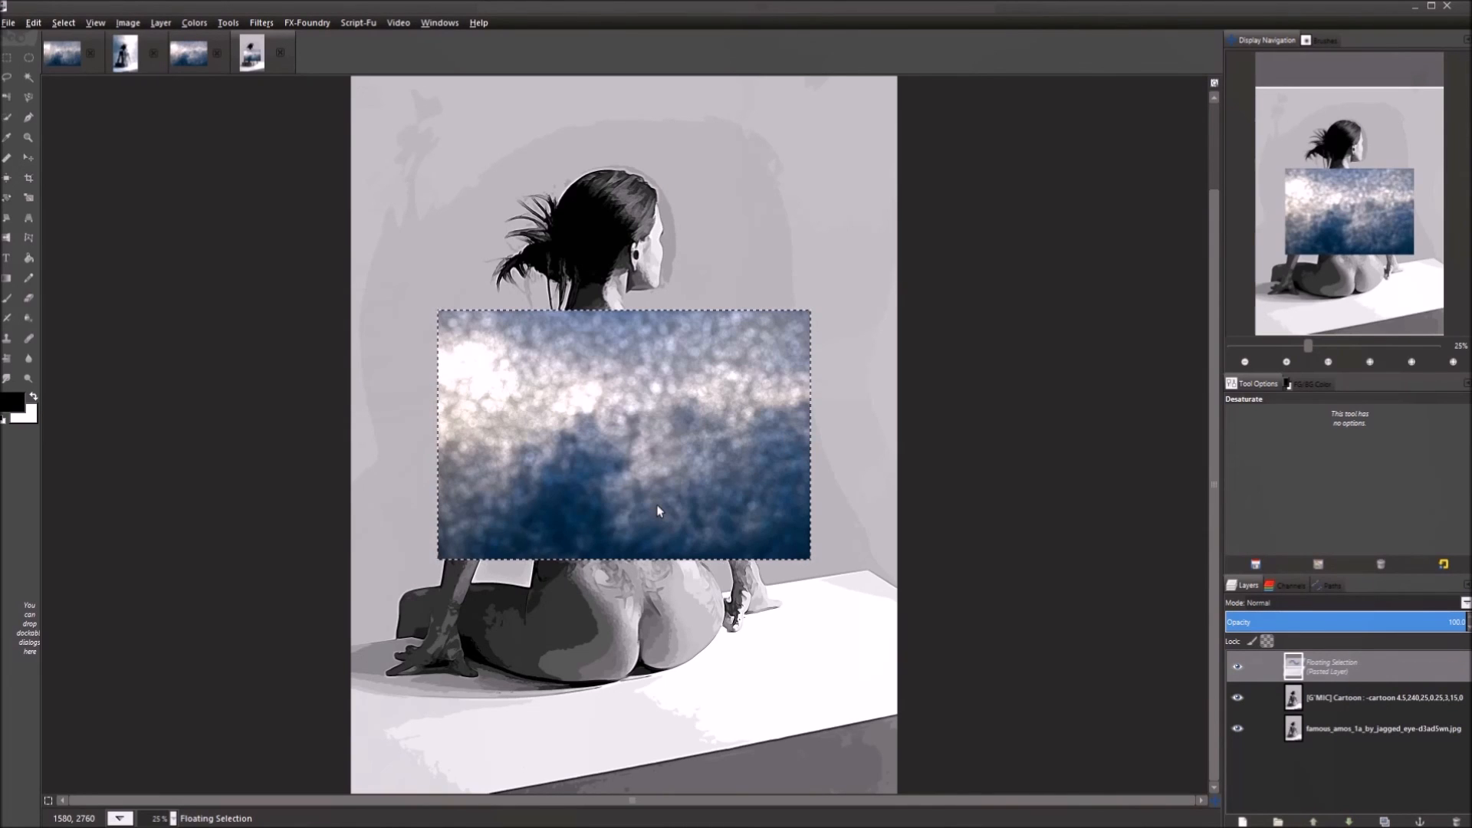
{"action": "left_click", "coordinate": [1242, 821]}
{"action": "scroll", "coordinate": [621, 475], "scroll_direction": "down", "scroll_amount": 2}
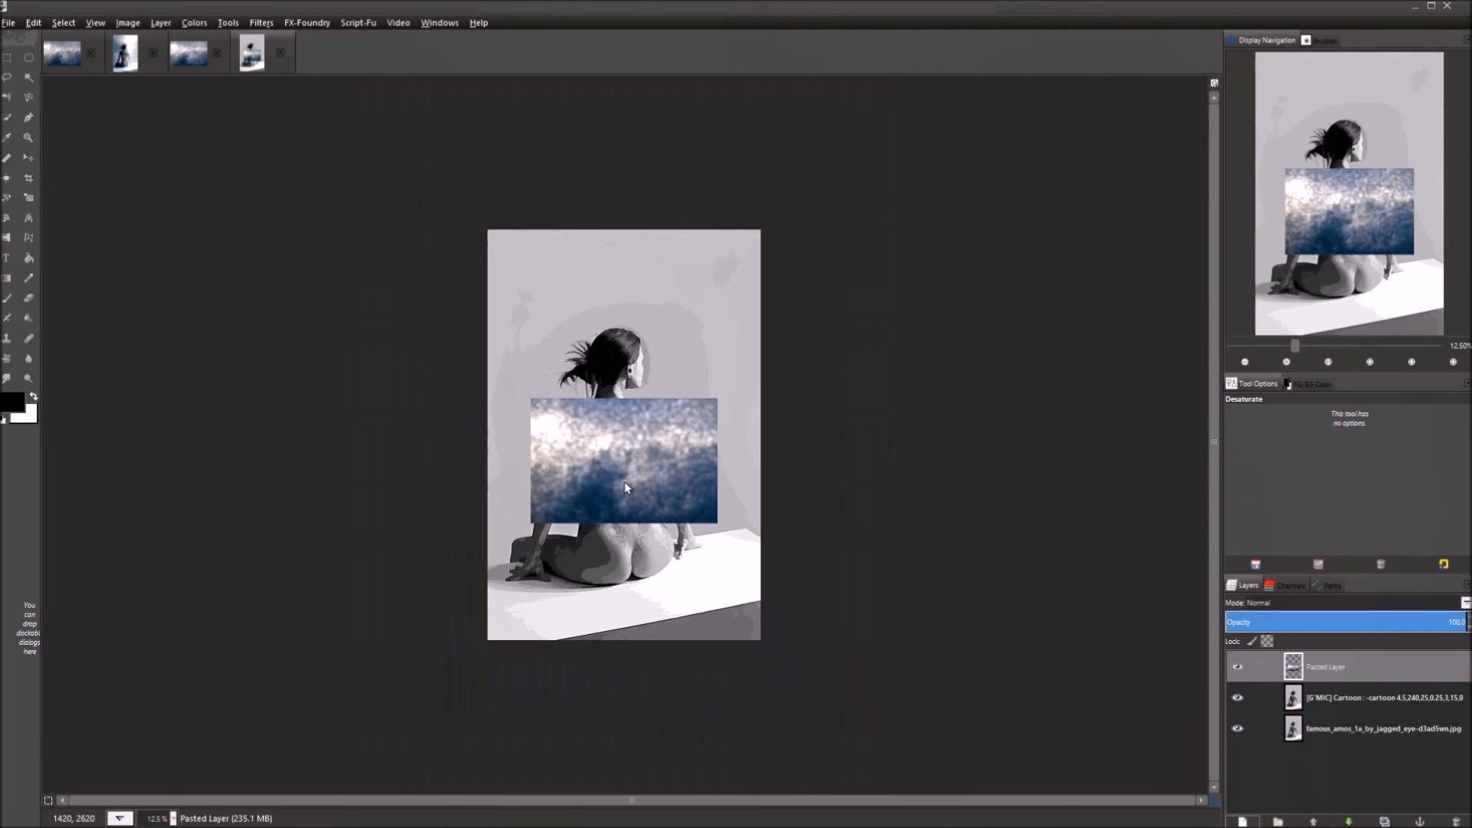
{"action": "key", "text": "shift+s"}
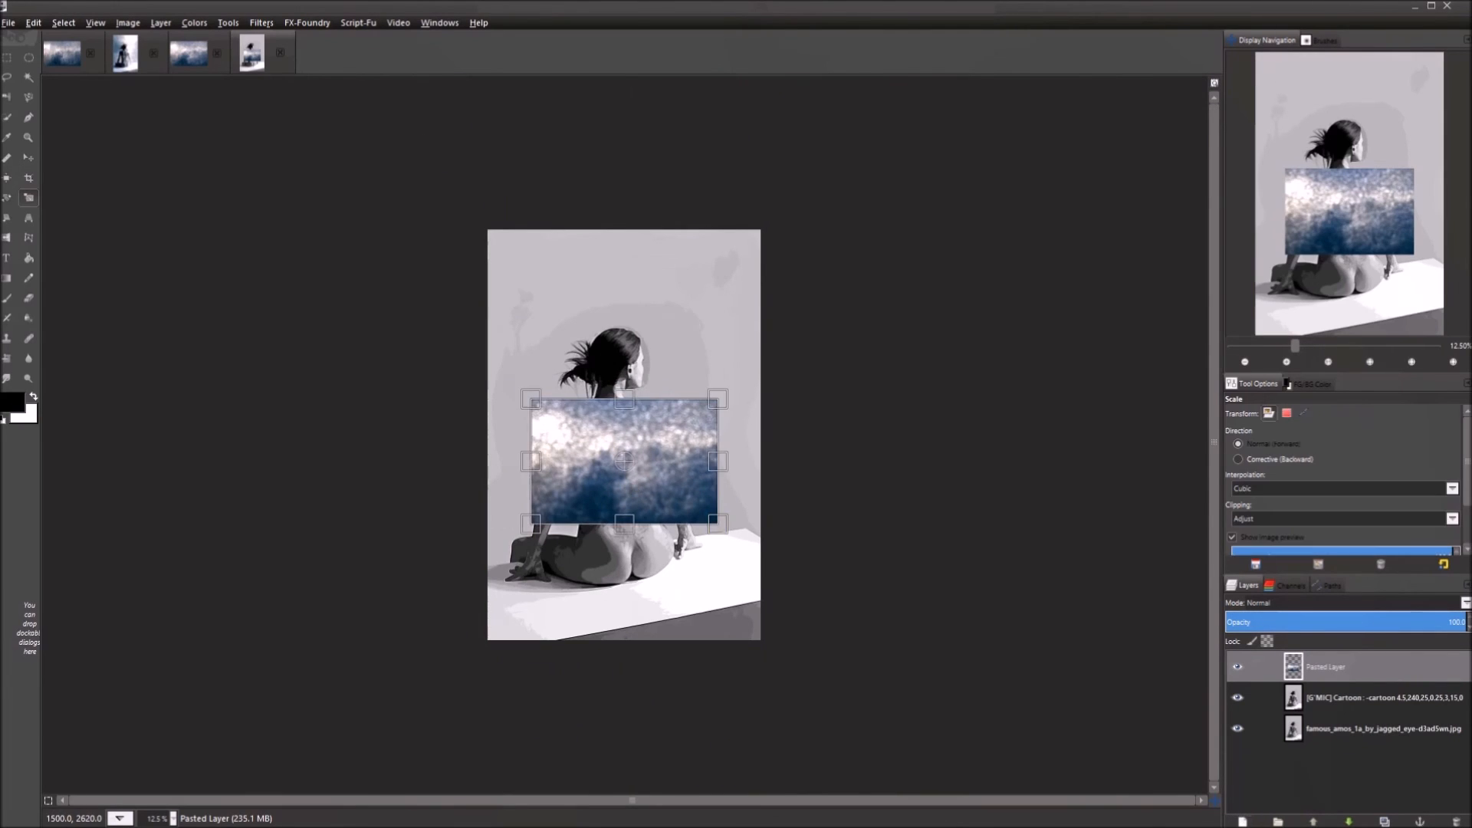
Scale the pasted bokeh layer larger toward the upper right, then move it to the left edge.
{"action": "left_click", "coordinate": [631, 481]}
{"action": "left_click_drag", "start_coordinate": [723, 402], "coordinate": [1039, 194]}
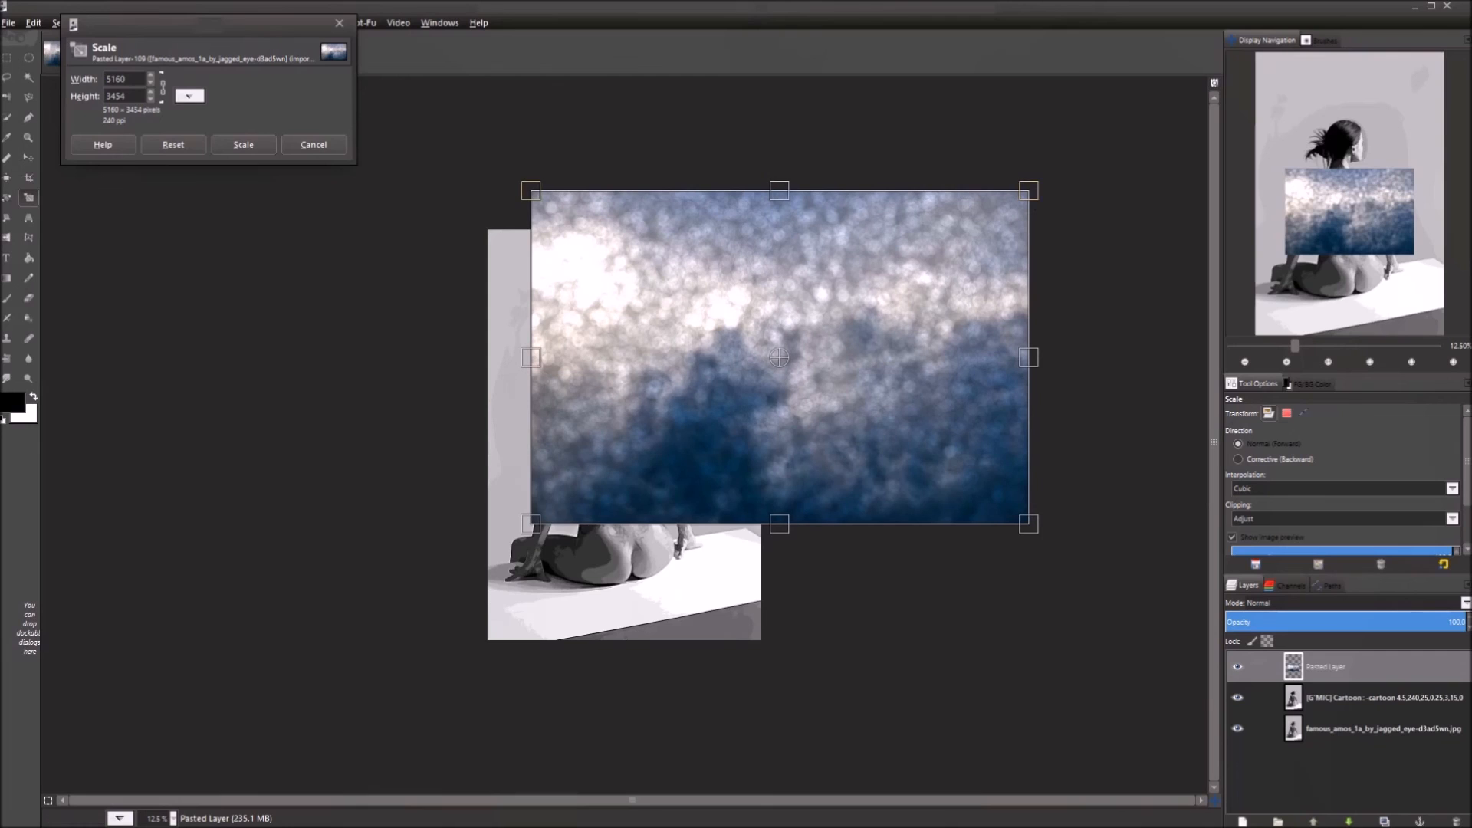
{"action": "left_click", "coordinate": [245, 145]}
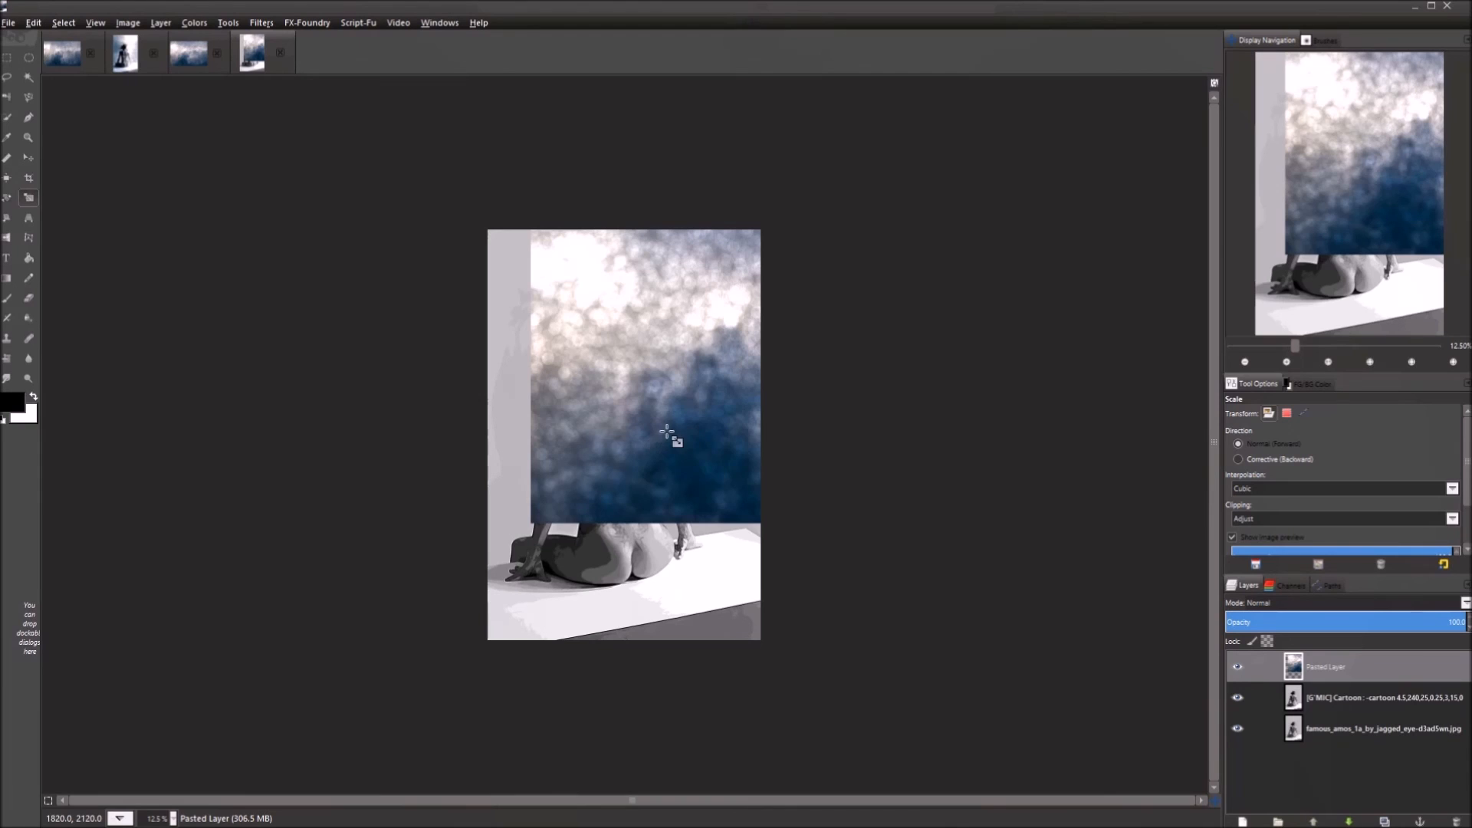
{"action": "key", "text": "m"}
{"action": "left_click_drag", "start_coordinate": [725, 399], "coordinate": [563, 395]}
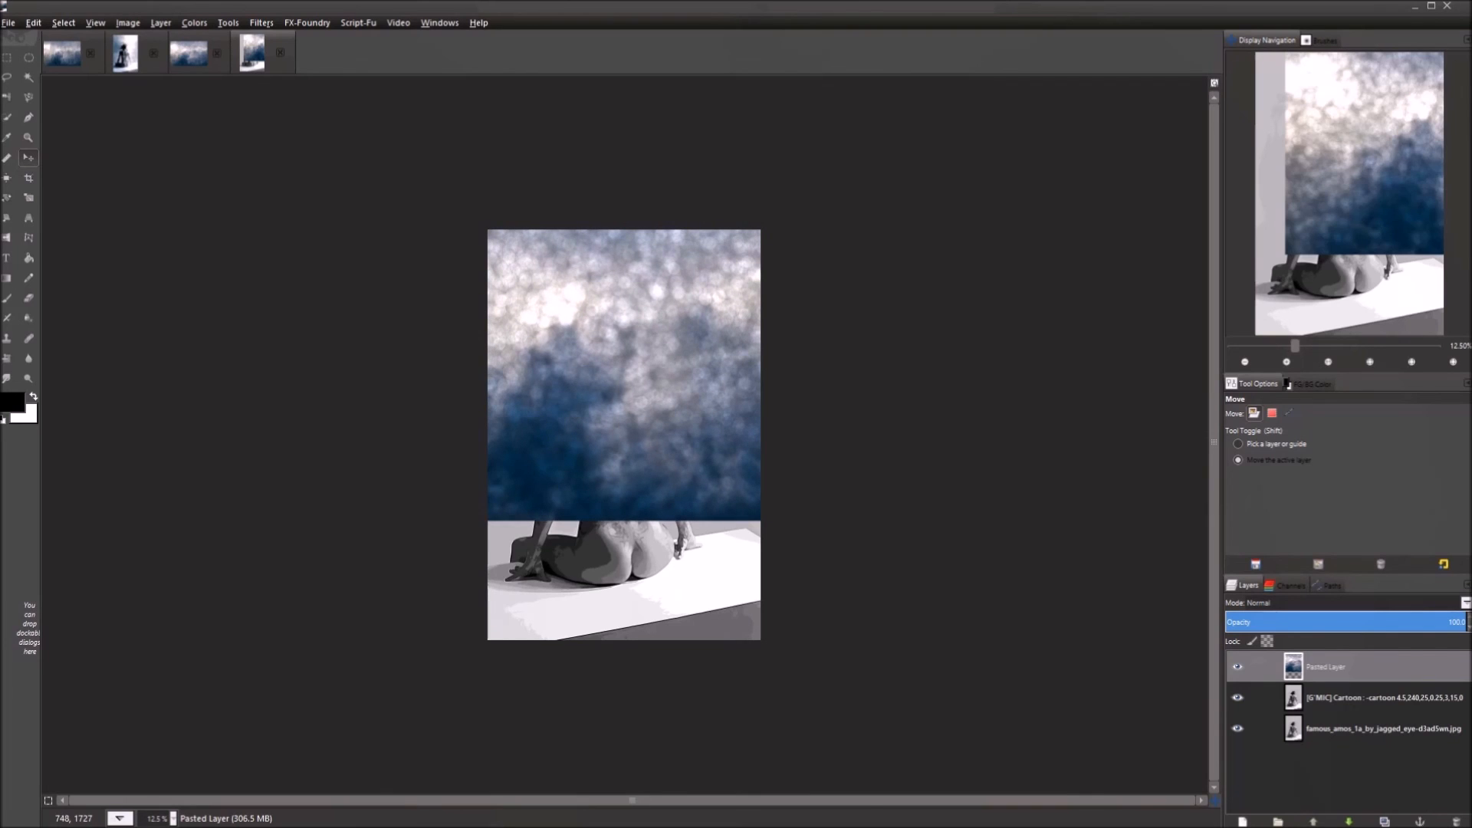
Rotate the bokeh layer by exactly 90 degrees.
{"action": "key", "text": "shift+r"}
{"action": "left_click", "coordinate": [563, 396]}
{"action": "left_click_drag", "start_coordinate": [857, 500], "coordinate": [865, 525]}
{"action": "left_click_drag", "start_coordinate": [233, 72], "coordinate": [76, 67]}
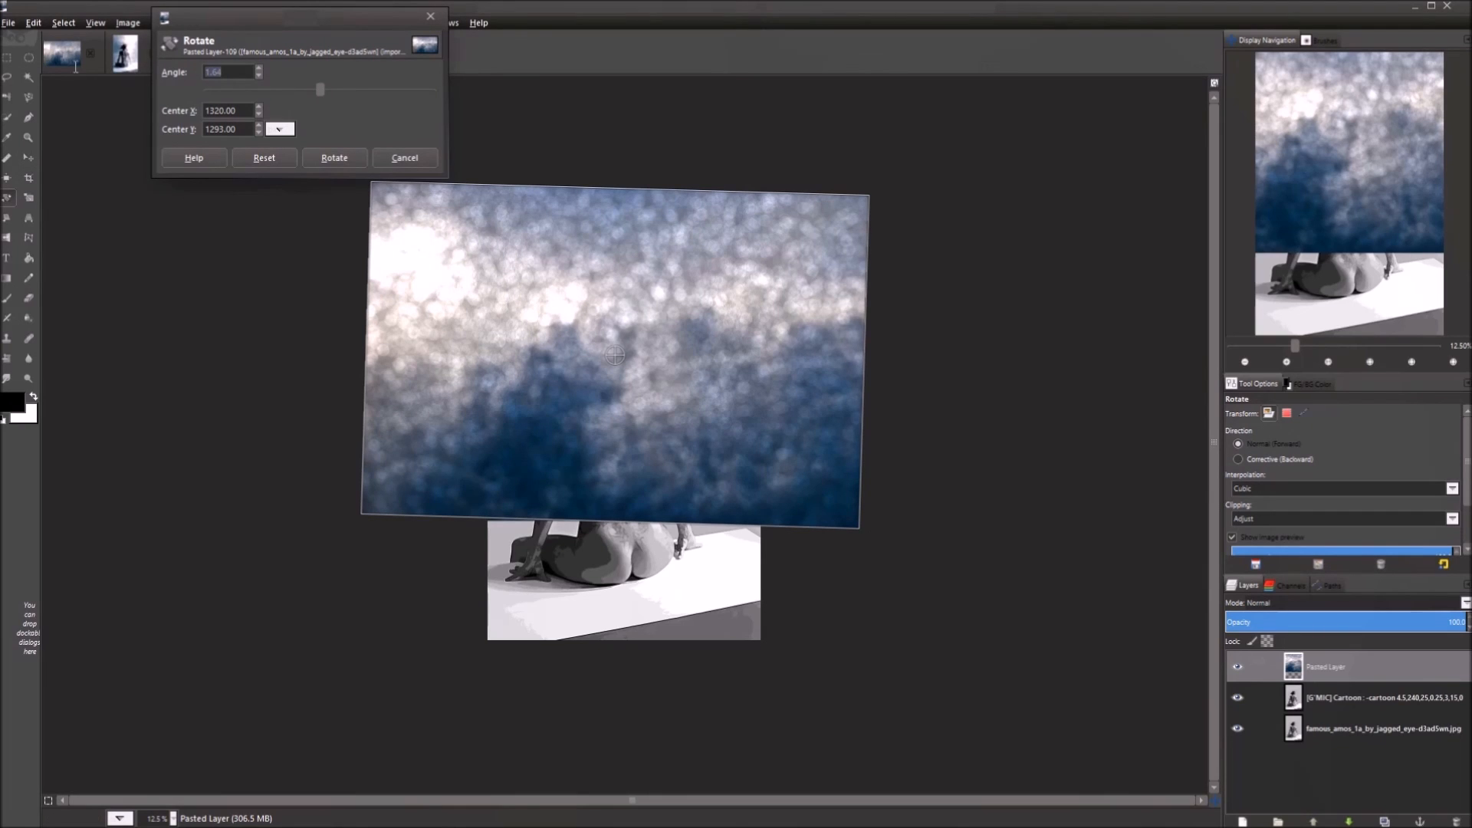
{"action": "type", "text": "90"}
{"action": "key", "text": "Return"}
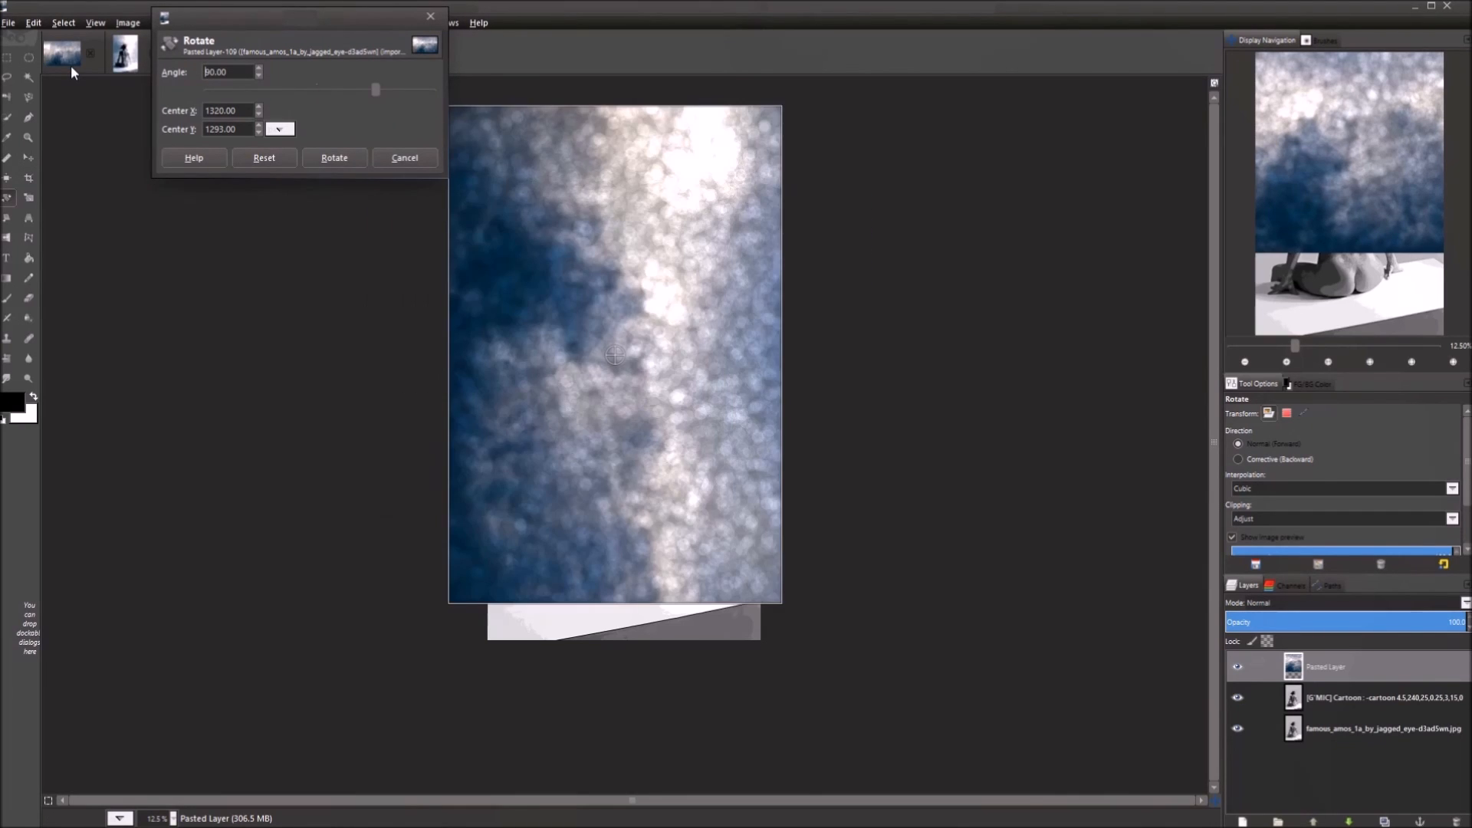
{"action": "left_click", "coordinate": [335, 158]}
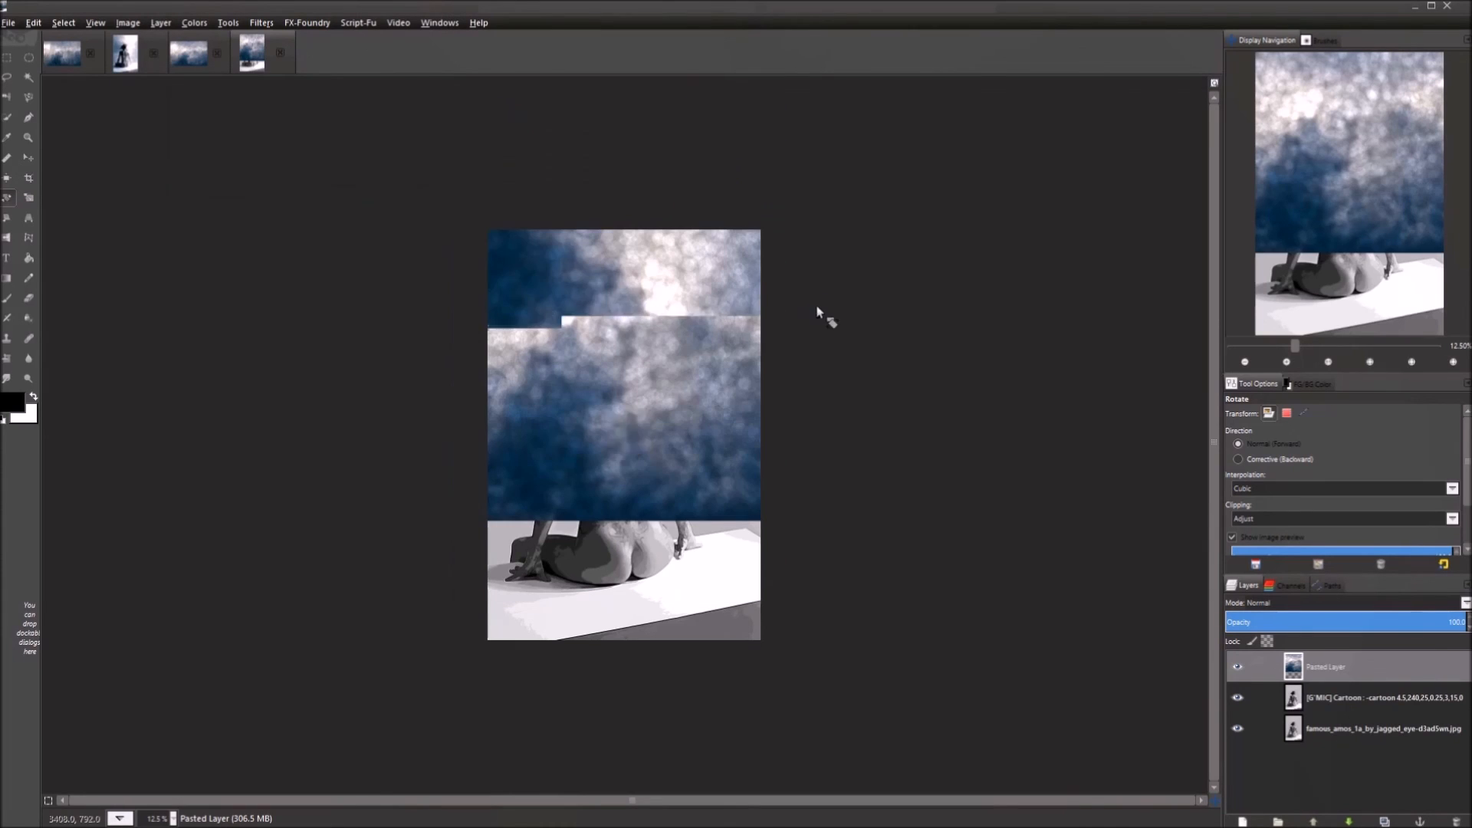
Move the rotated bokeh layer down so it fills the whole canvas.
{"action": "key", "text": "m"}
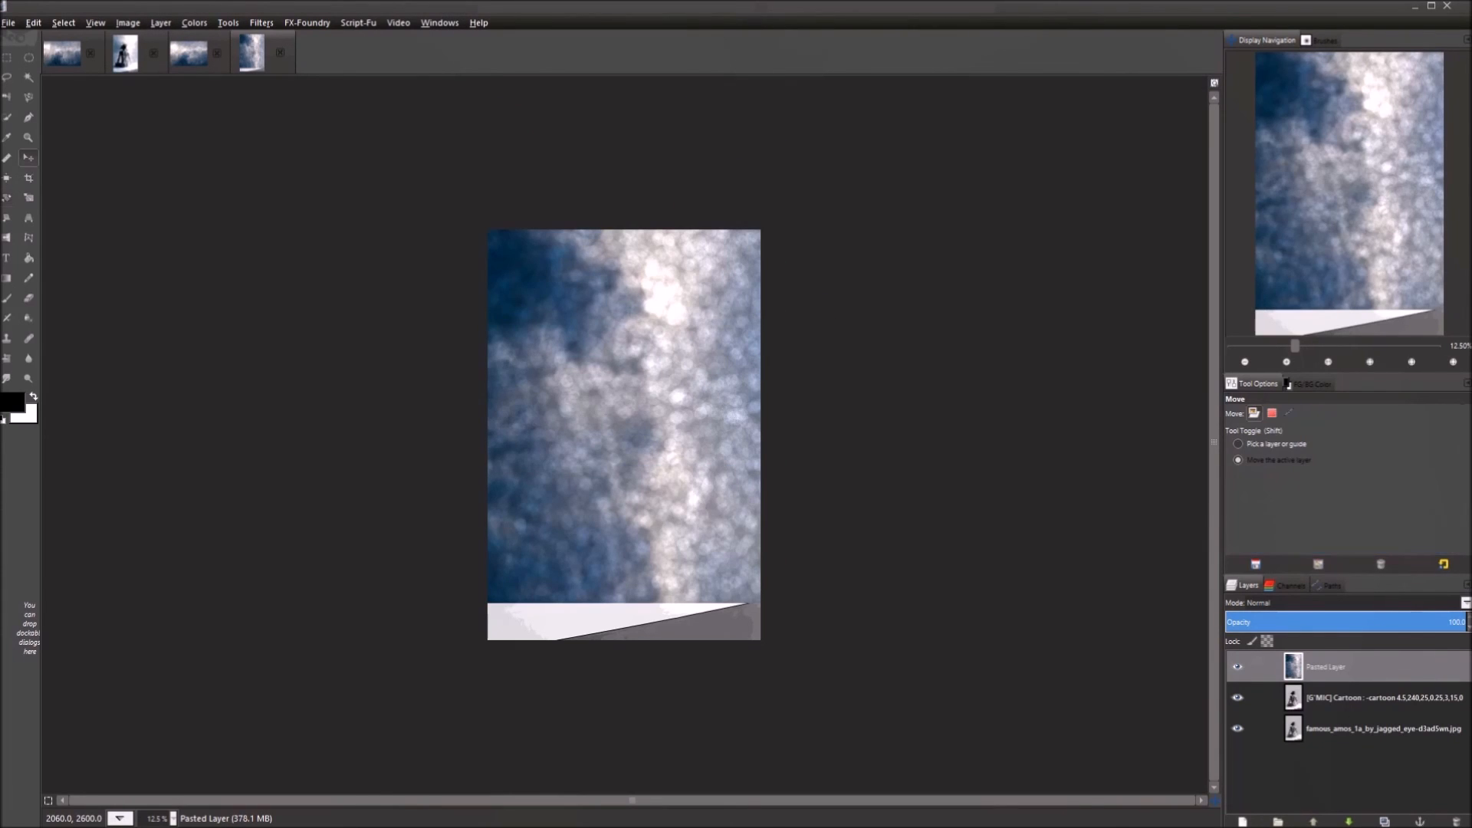
{"action": "left_click_drag", "start_coordinate": [647, 353], "coordinate": [670, 436]}
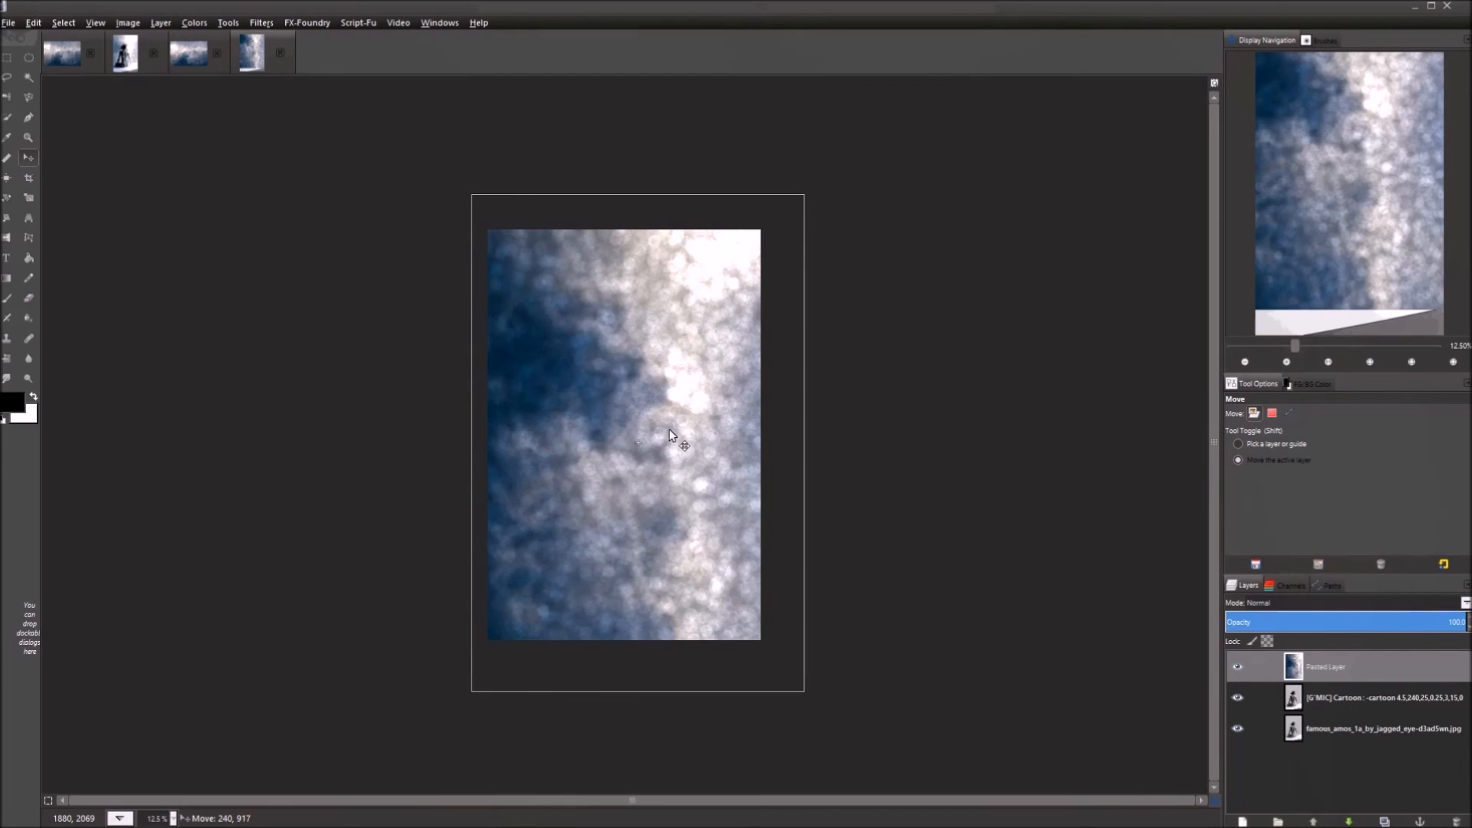
{"action": "left_click_drag", "start_coordinate": [669, 433], "coordinate": [669, 432]}
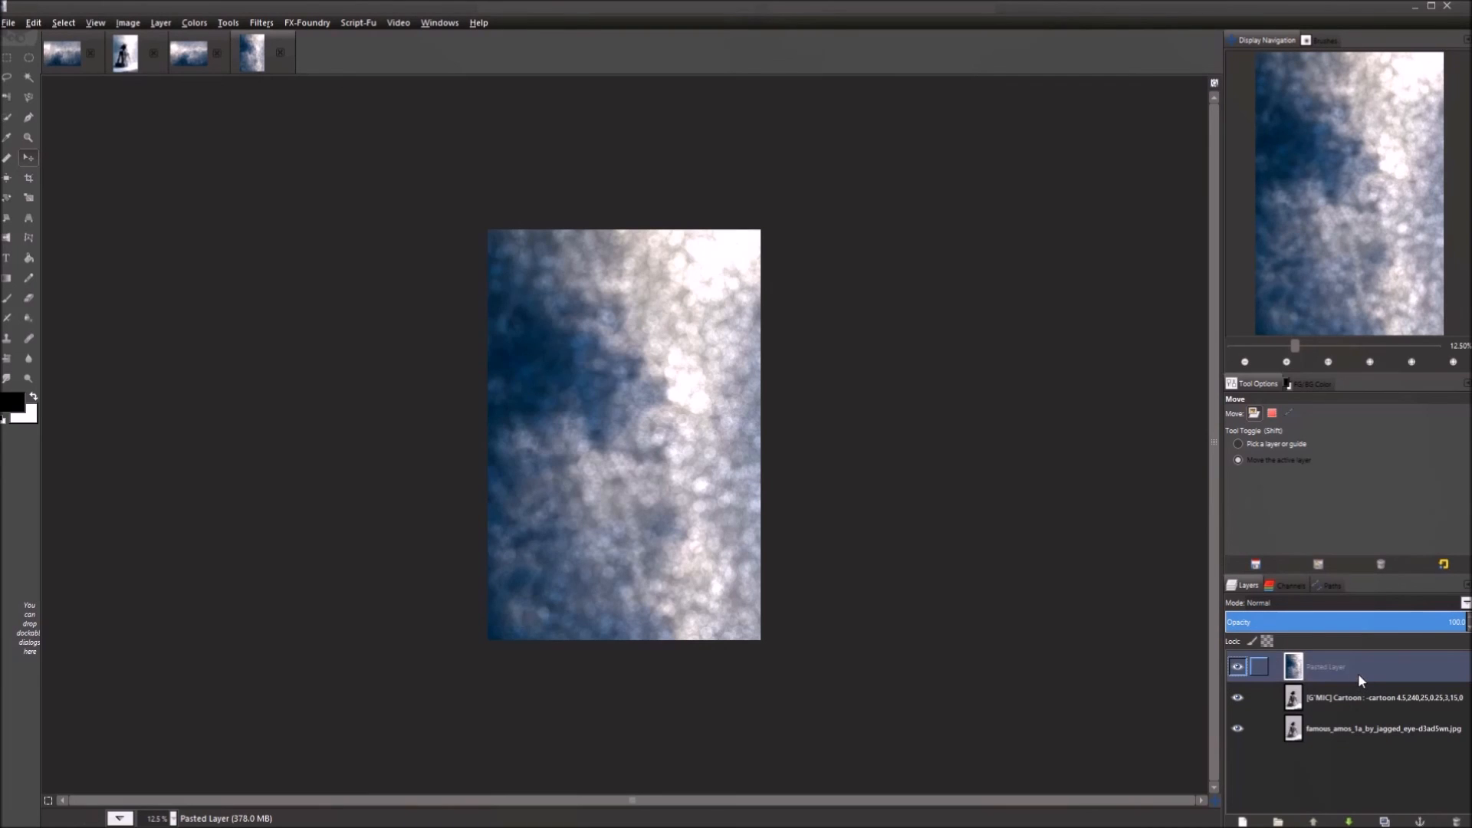
Set the bokeh layer to Grain merge, compare with the finished version, and select the G'MIC Cartoon layer.
{"action": "left_click", "coordinate": [1305, 606]}
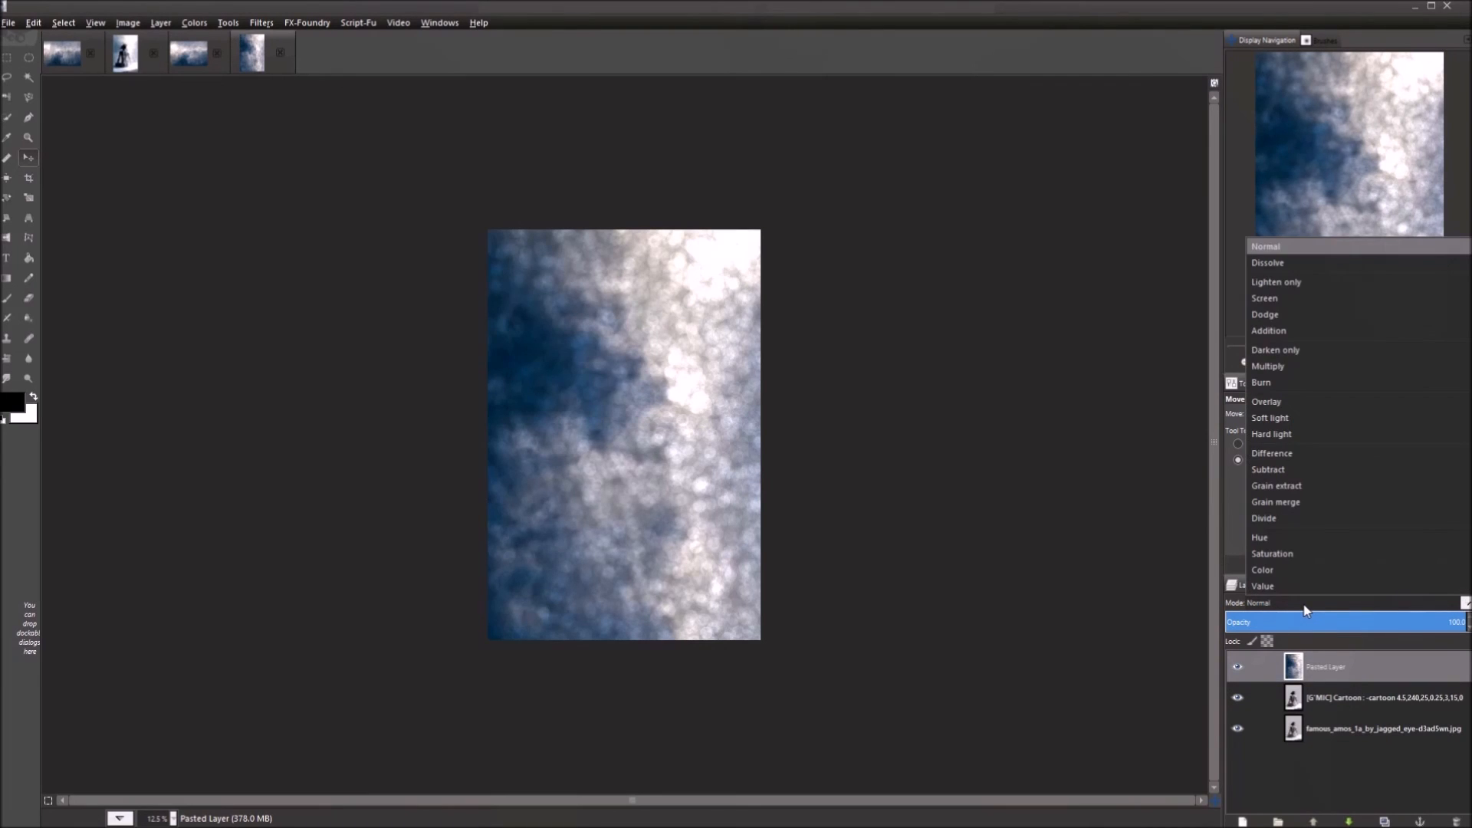
{"action": "left_click", "coordinate": [1300, 505]}
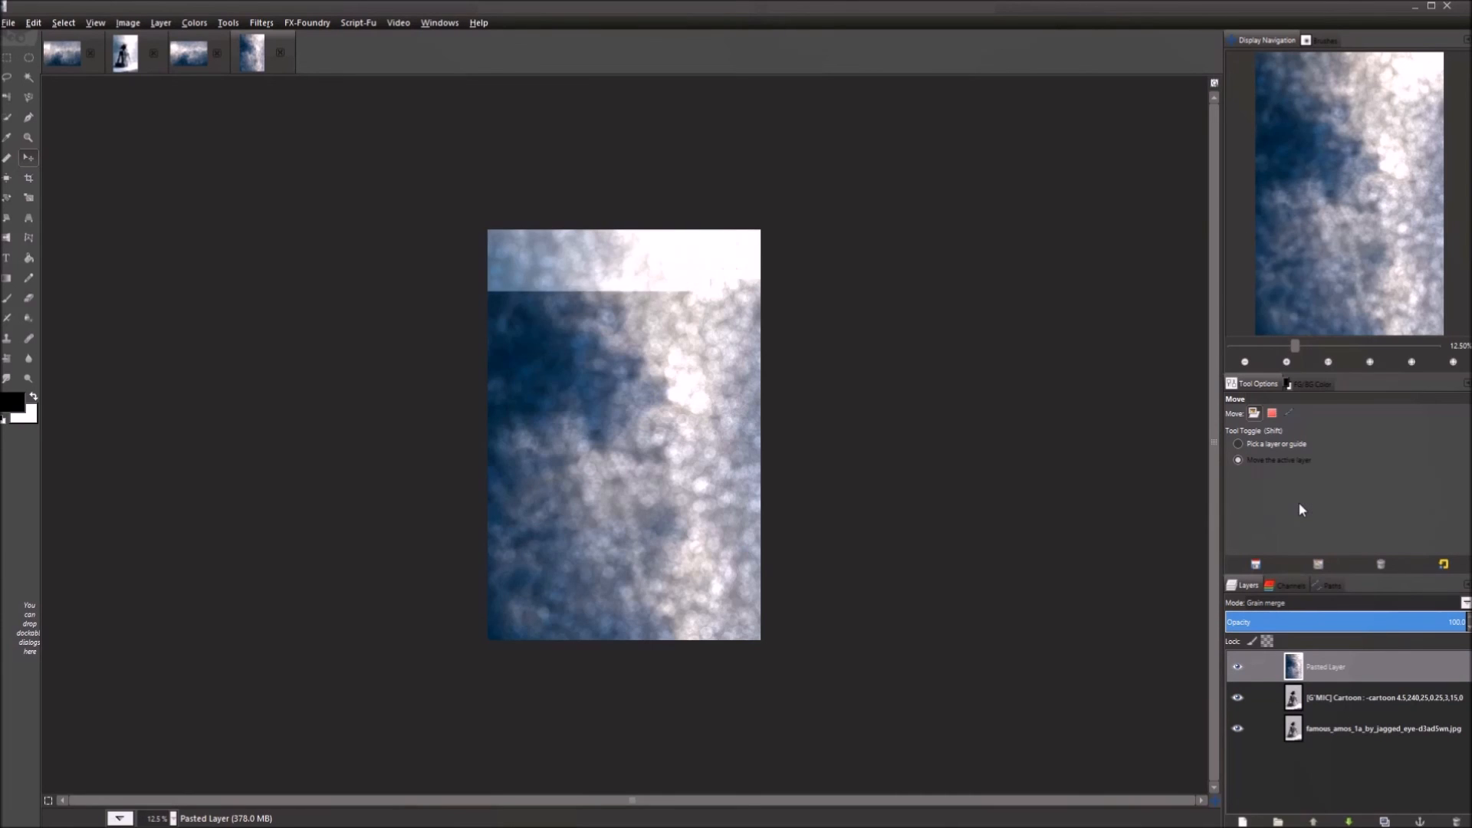
{"action": "left_click", "coordinate": [186, 61]}
{"action": "left_click", "coordinate": [1345, 659]}
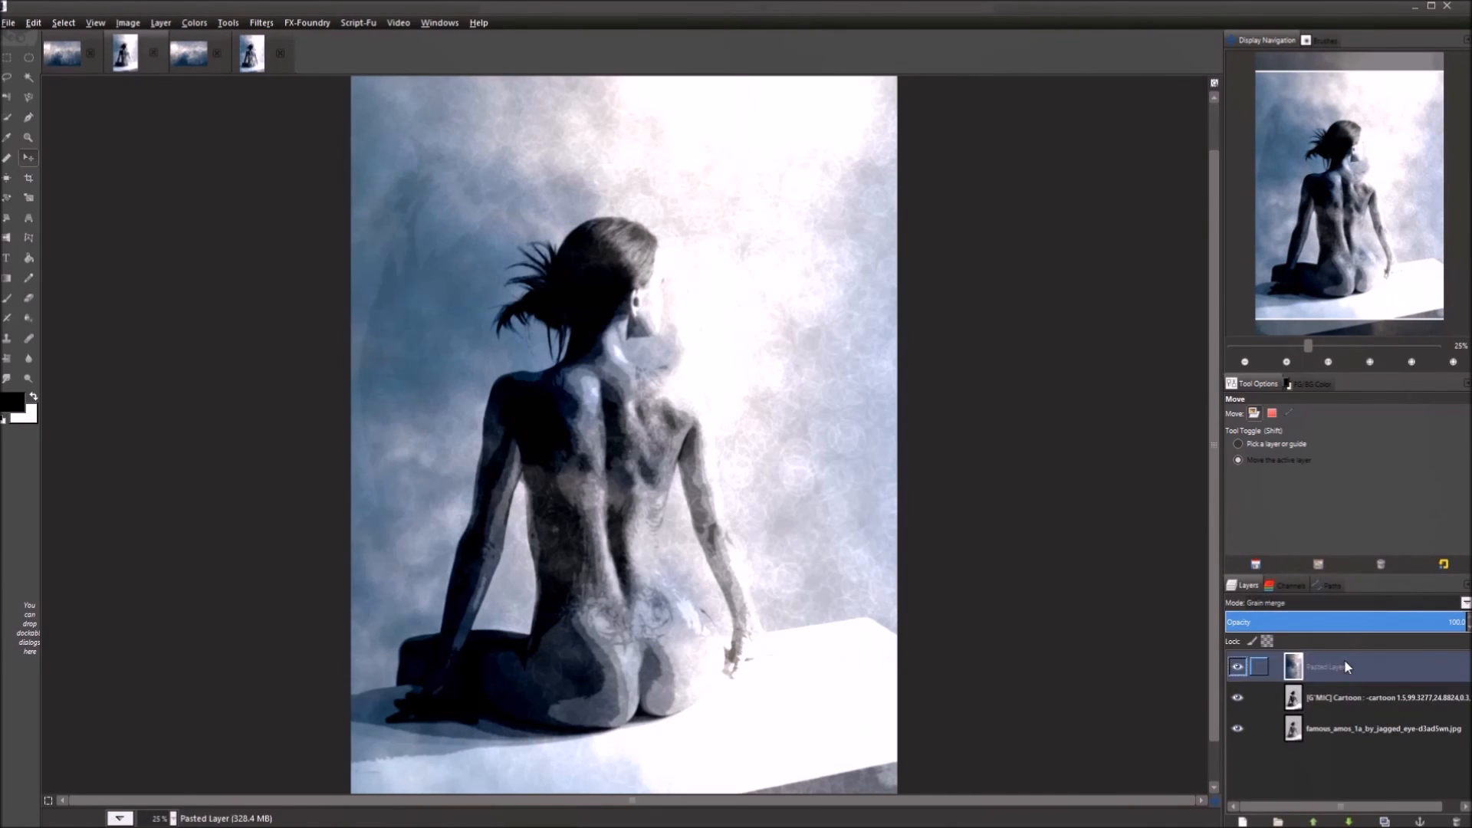
{"action": "left_click", "coordinate": [264, 53]}
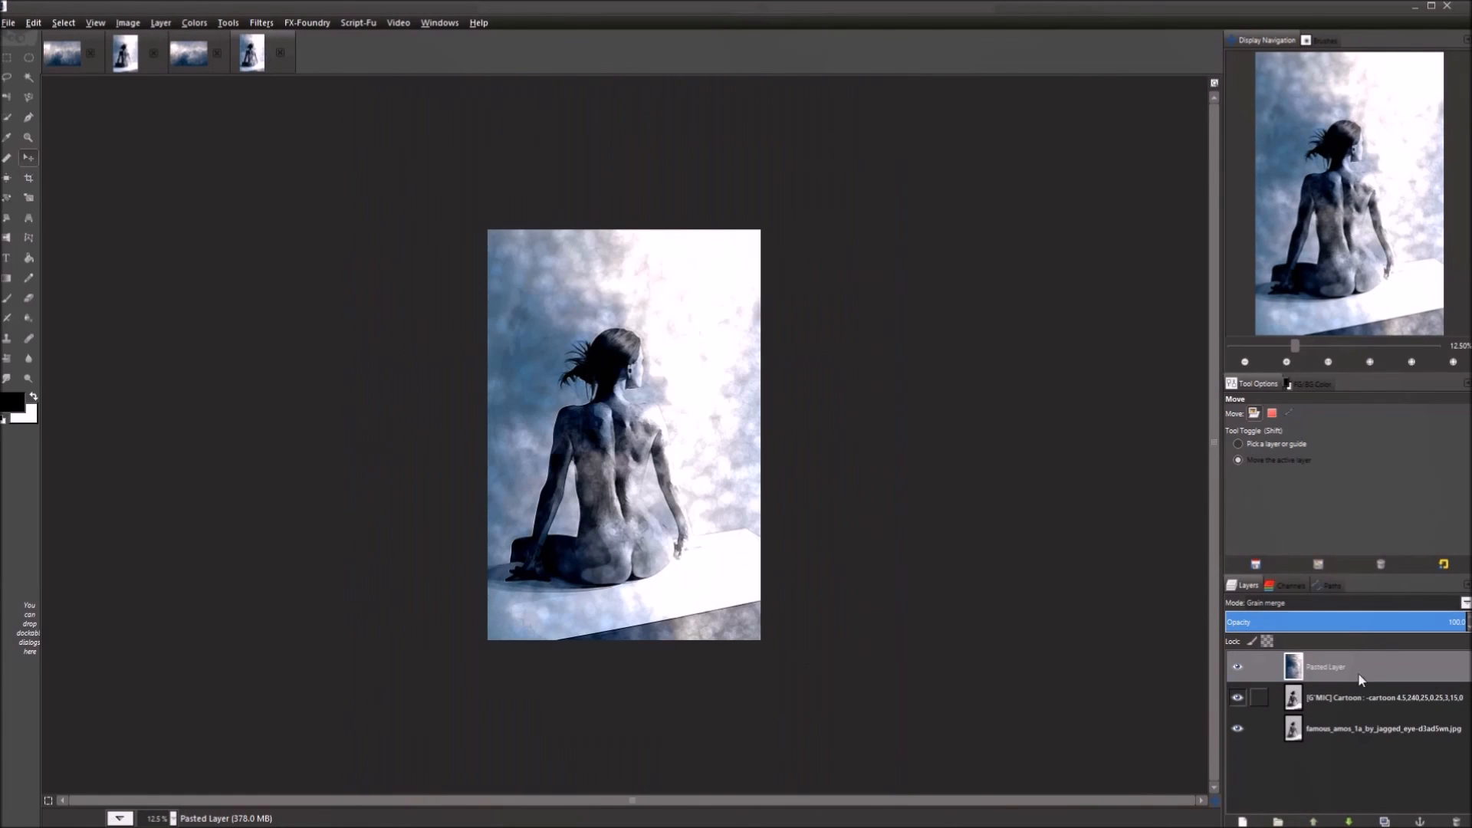
{"action": "left_click", "coordinate": [1341, 700]}
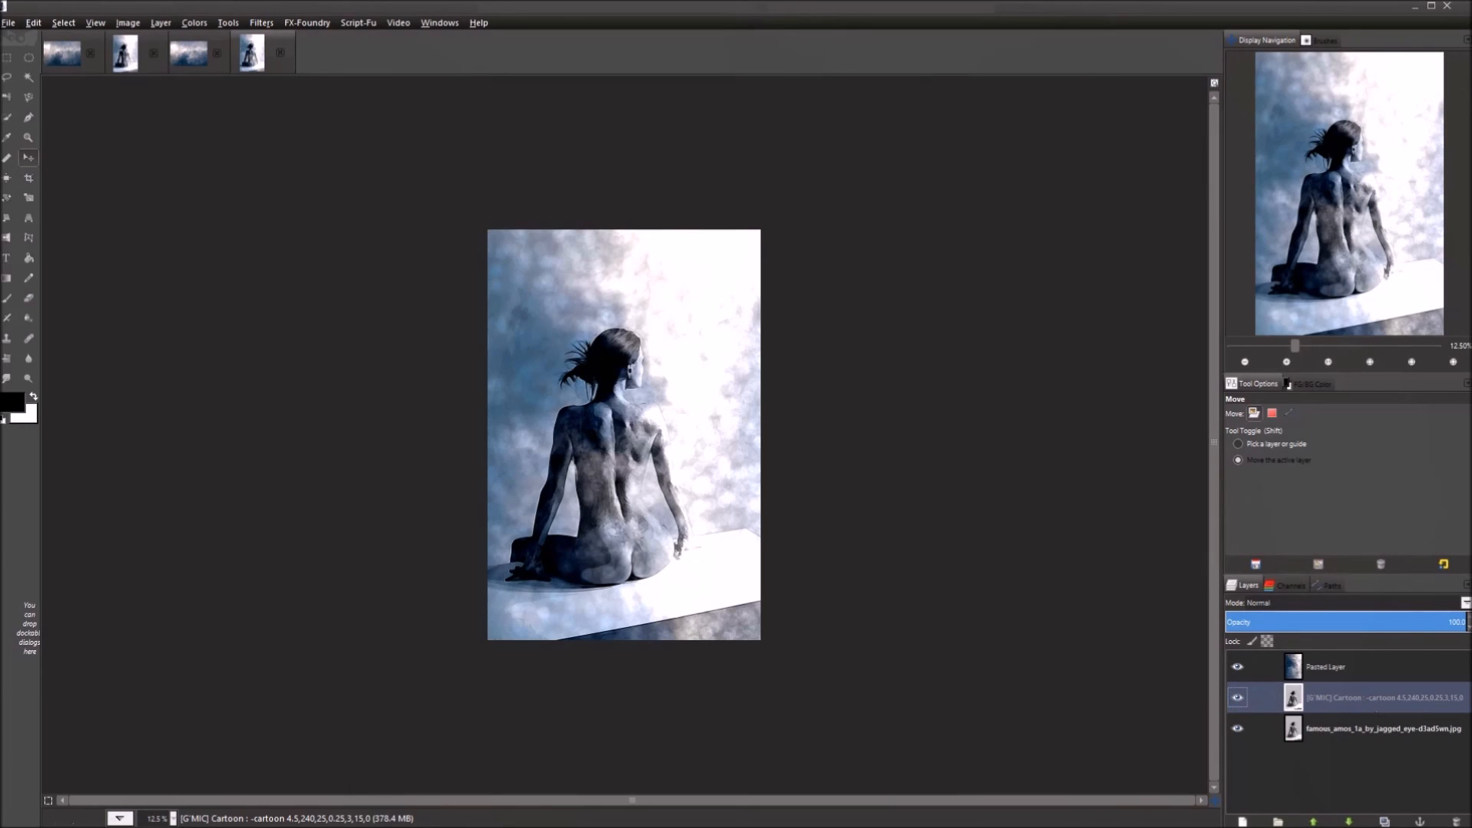
{"action": "left_click", "coordinate": [263, 24]}
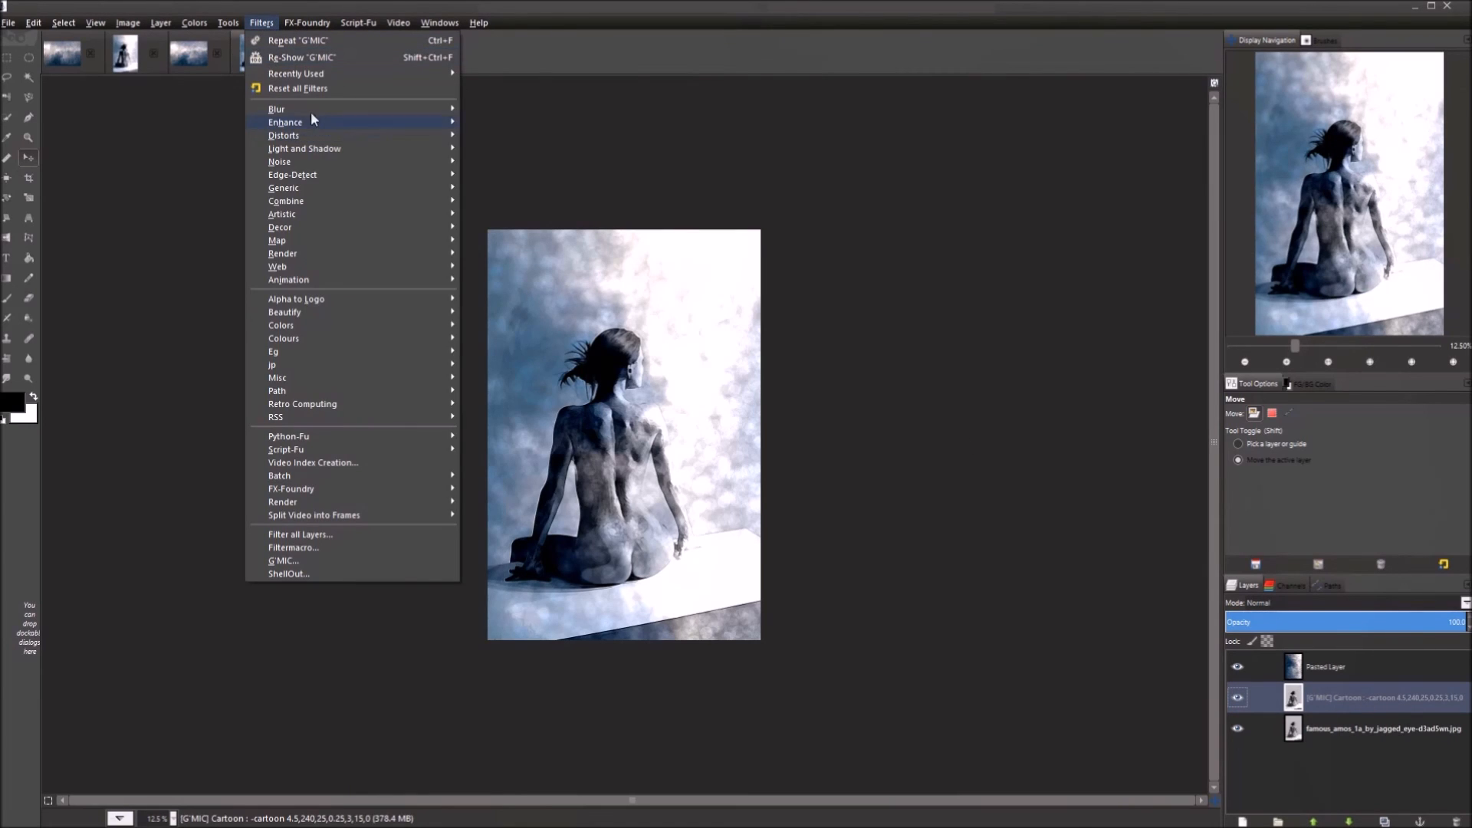
{"action": "mouse_move", "coordinate": [311, 109]}
{"action": "left_click", "coordinate": [515, 133]}
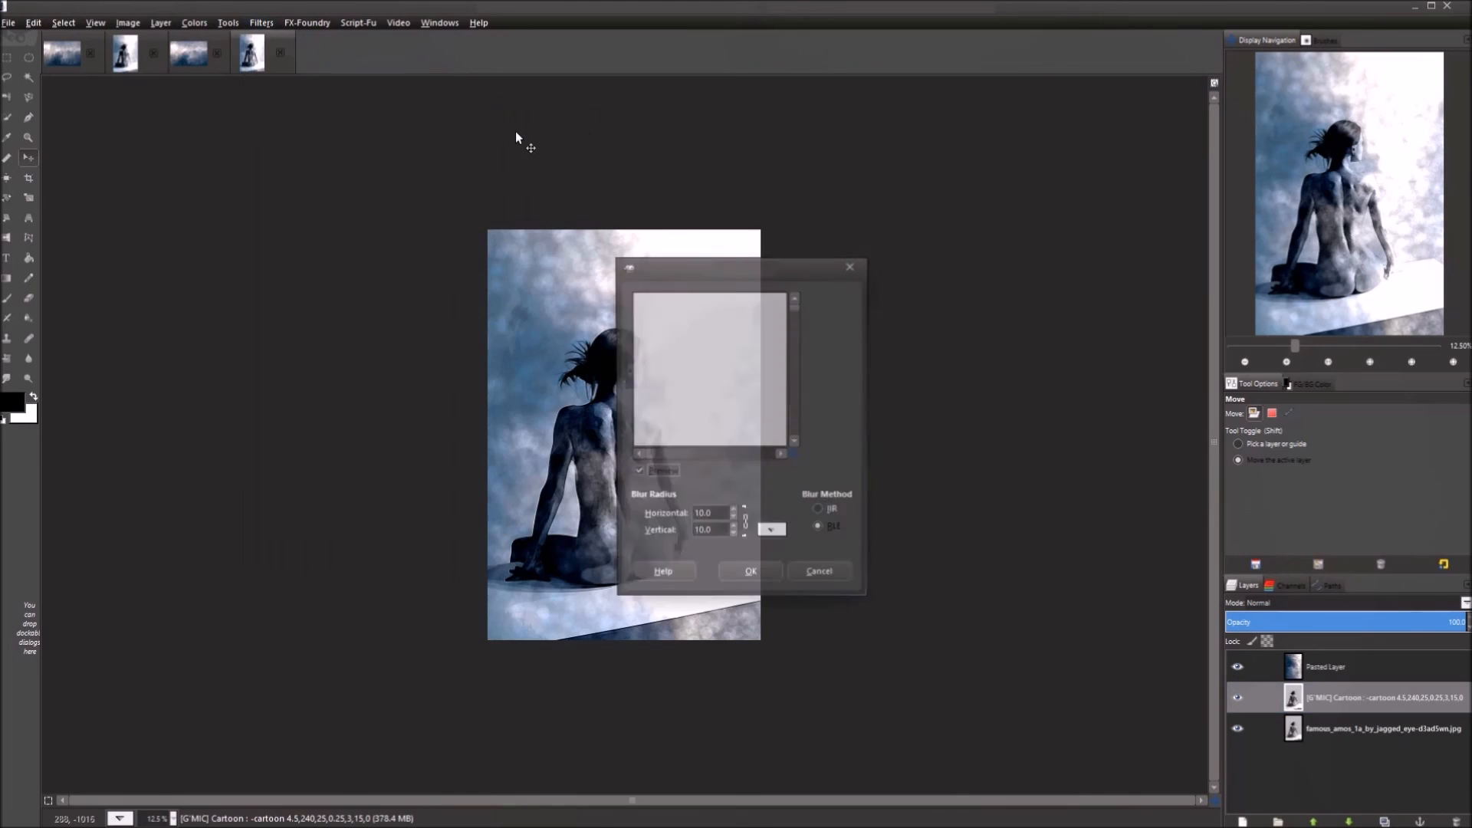
{"action": "left_click", "coordinate": [752, 575]}
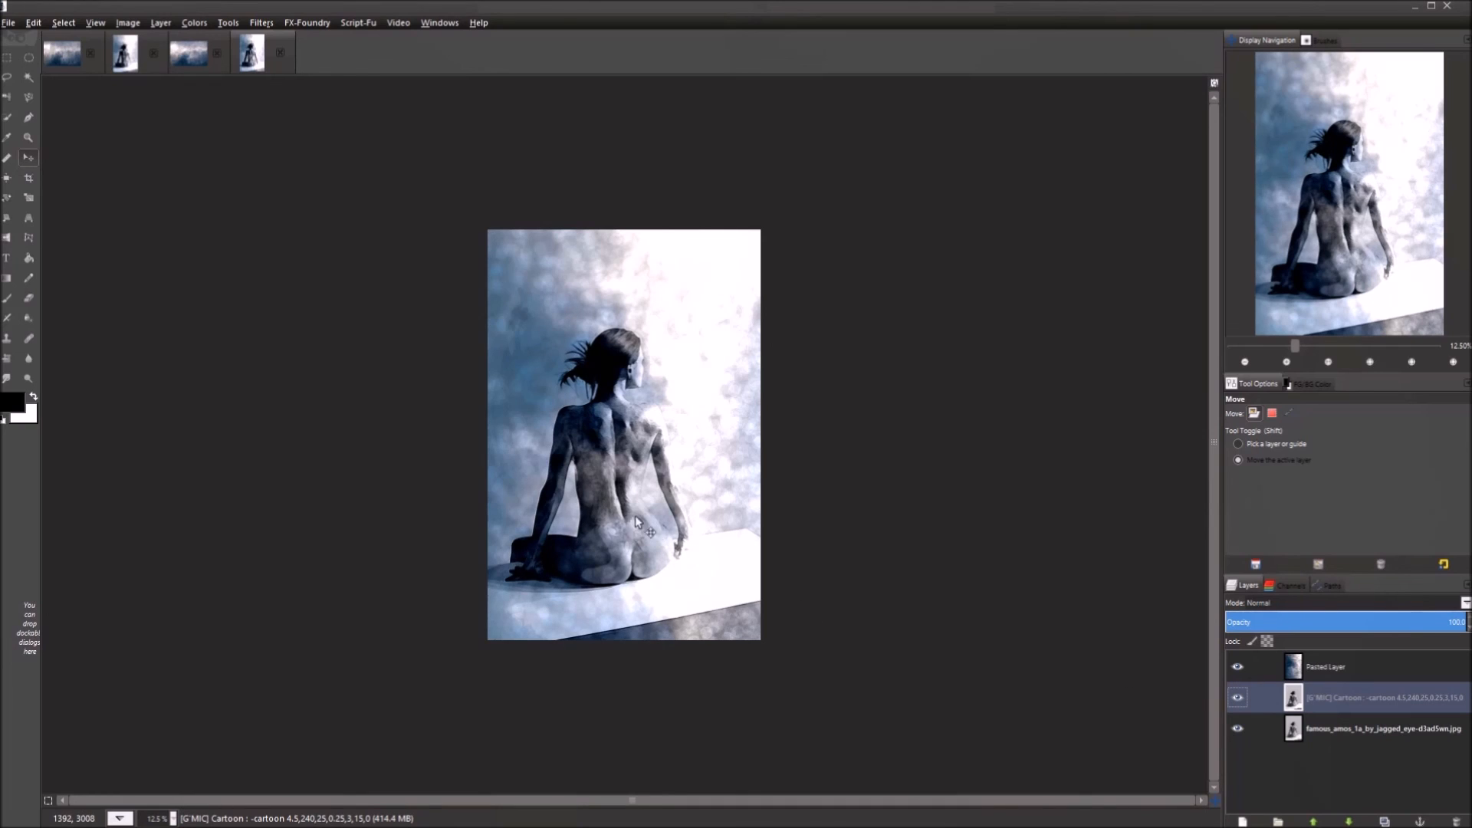
{"action": "scroll", "coordinate": [650, 506], "scroll_direction": "up", "scroll_amount": 4}
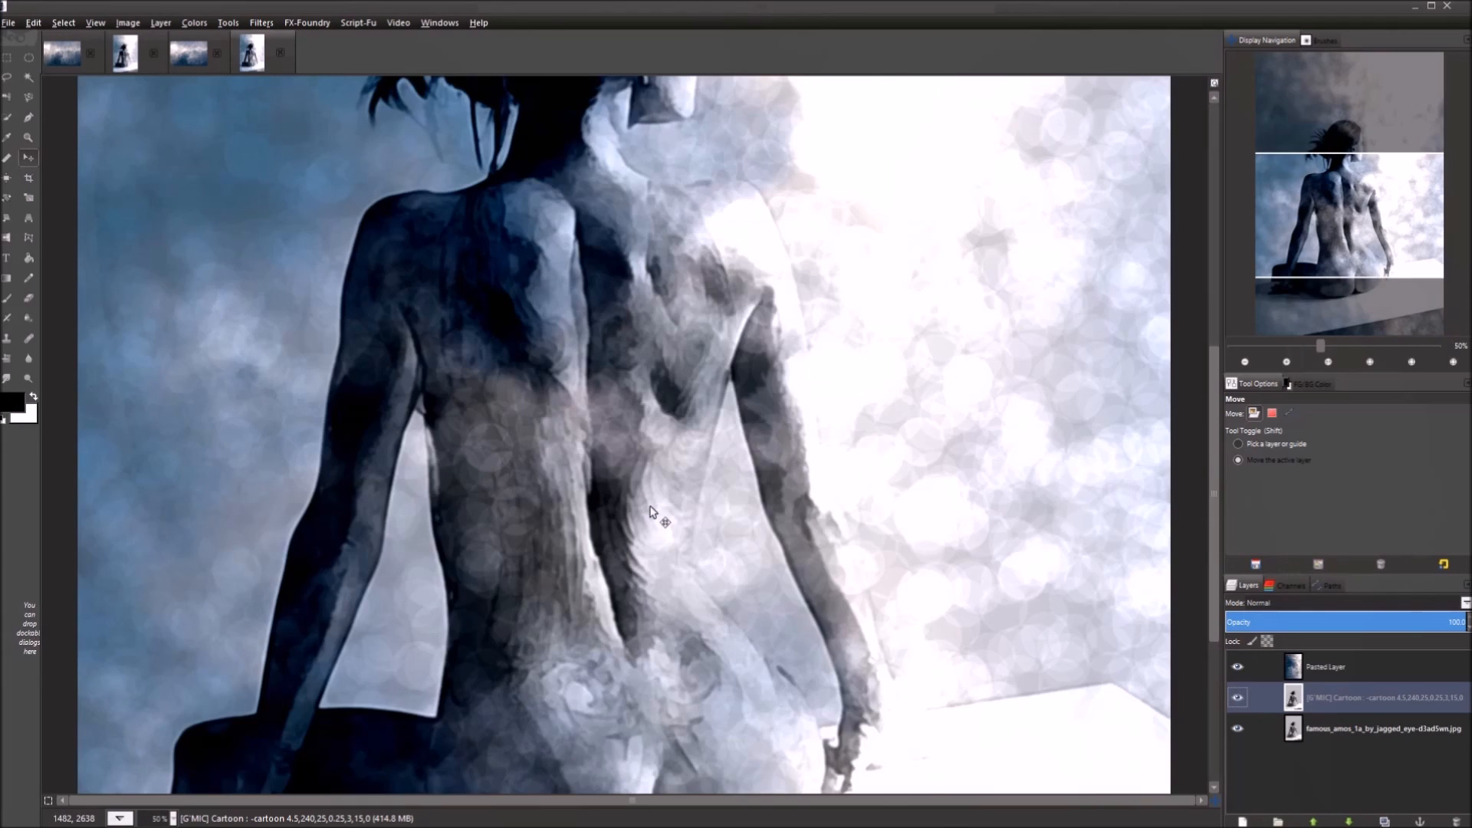
{"action": "scroll", "coordinate": [650, 506], "scroll_direction": "down", "scroll_amount": 2}
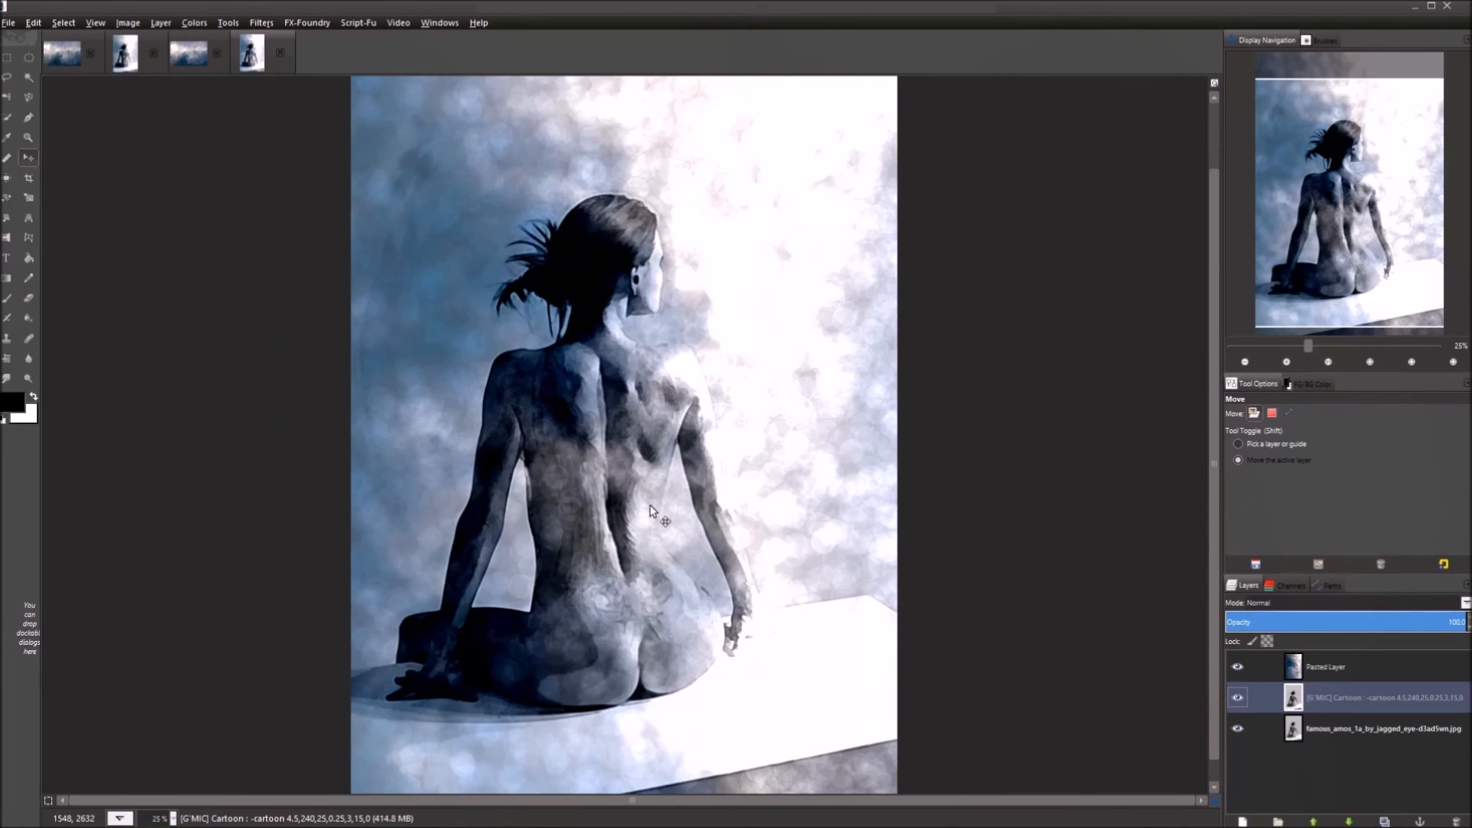
{"action": "left_click", "coordinate": [1238, 697]}
{"action": "left_click", "coordinate": [1238, 697]}
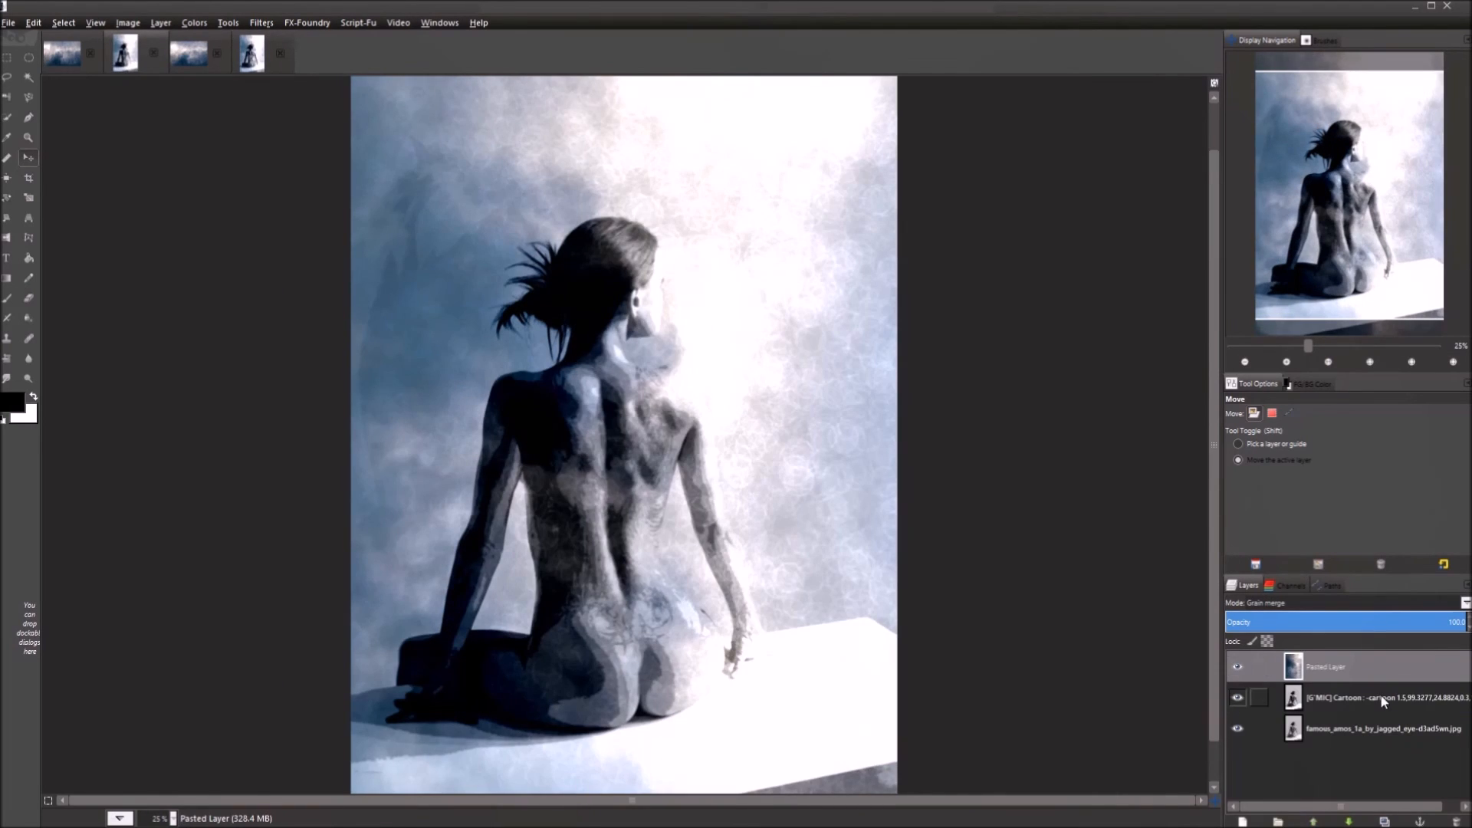
{"action": "left_click", "coordinate": [1382, 696]}
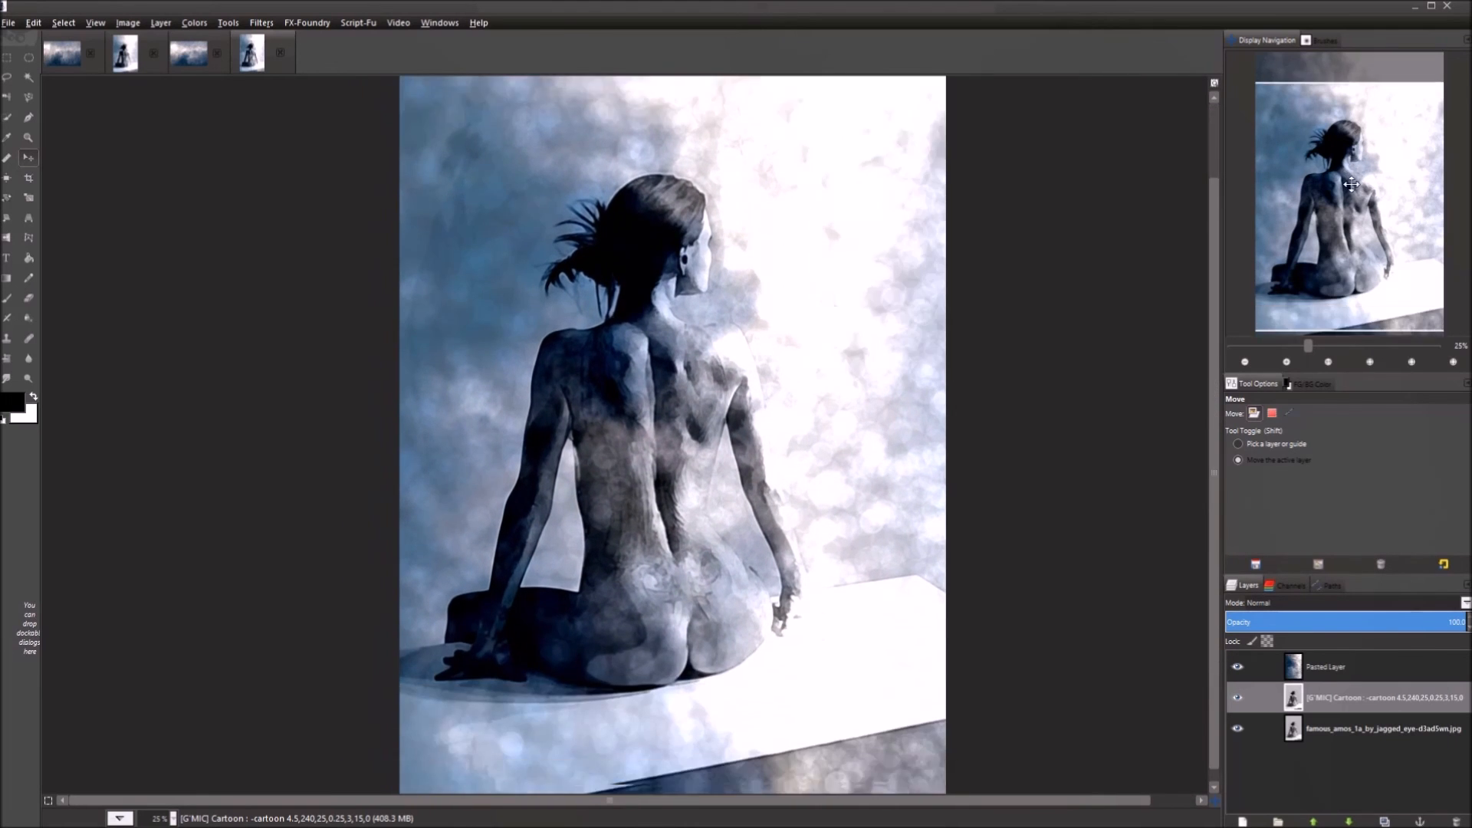
{"action": "left_click_drag", "start_coordinate": [1351, 185], "coordinate": [1351, 159]}
{"action": "scroll", "coordinate": [715, 330], "scroll_direction": "up", "scroll_amount": 2}
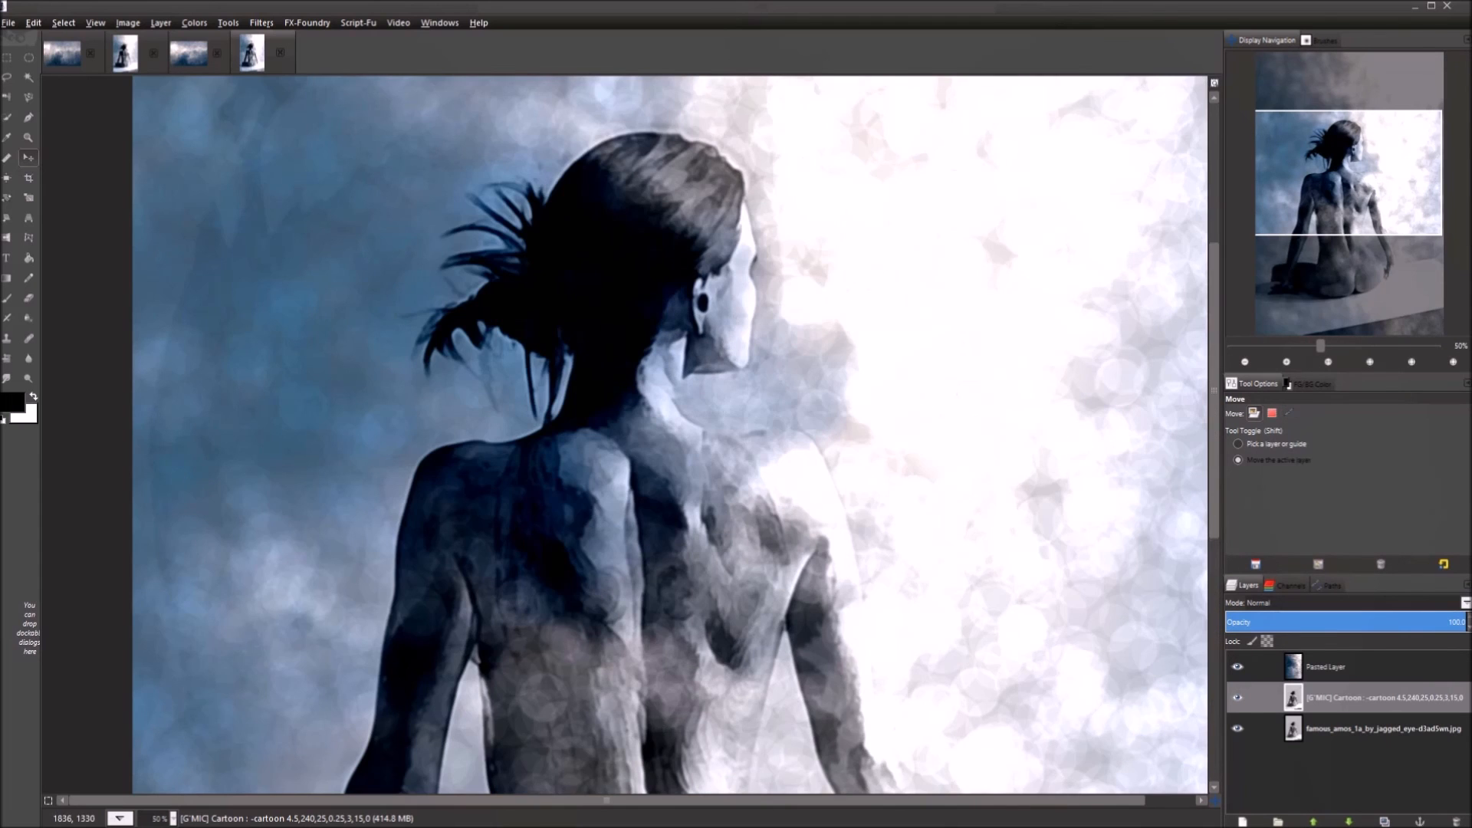
{"action": "left_click_drag", "start_coordinate": [920, 223], "coordinate": [789, 505]}
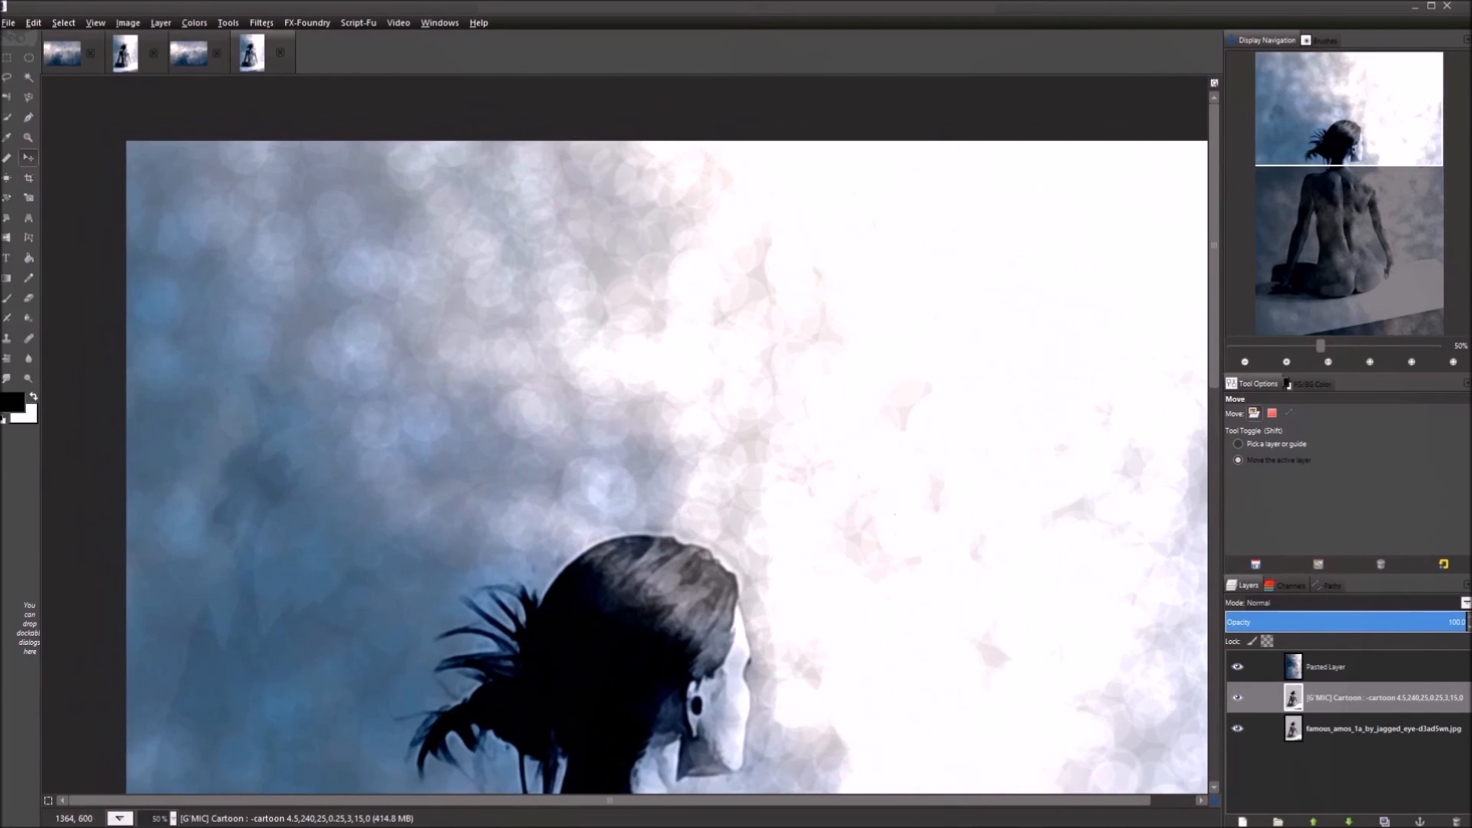
{"action": "scroll", "coordinate": [636, 378], "scroll_direction": "up", "scroll_amount": 2}
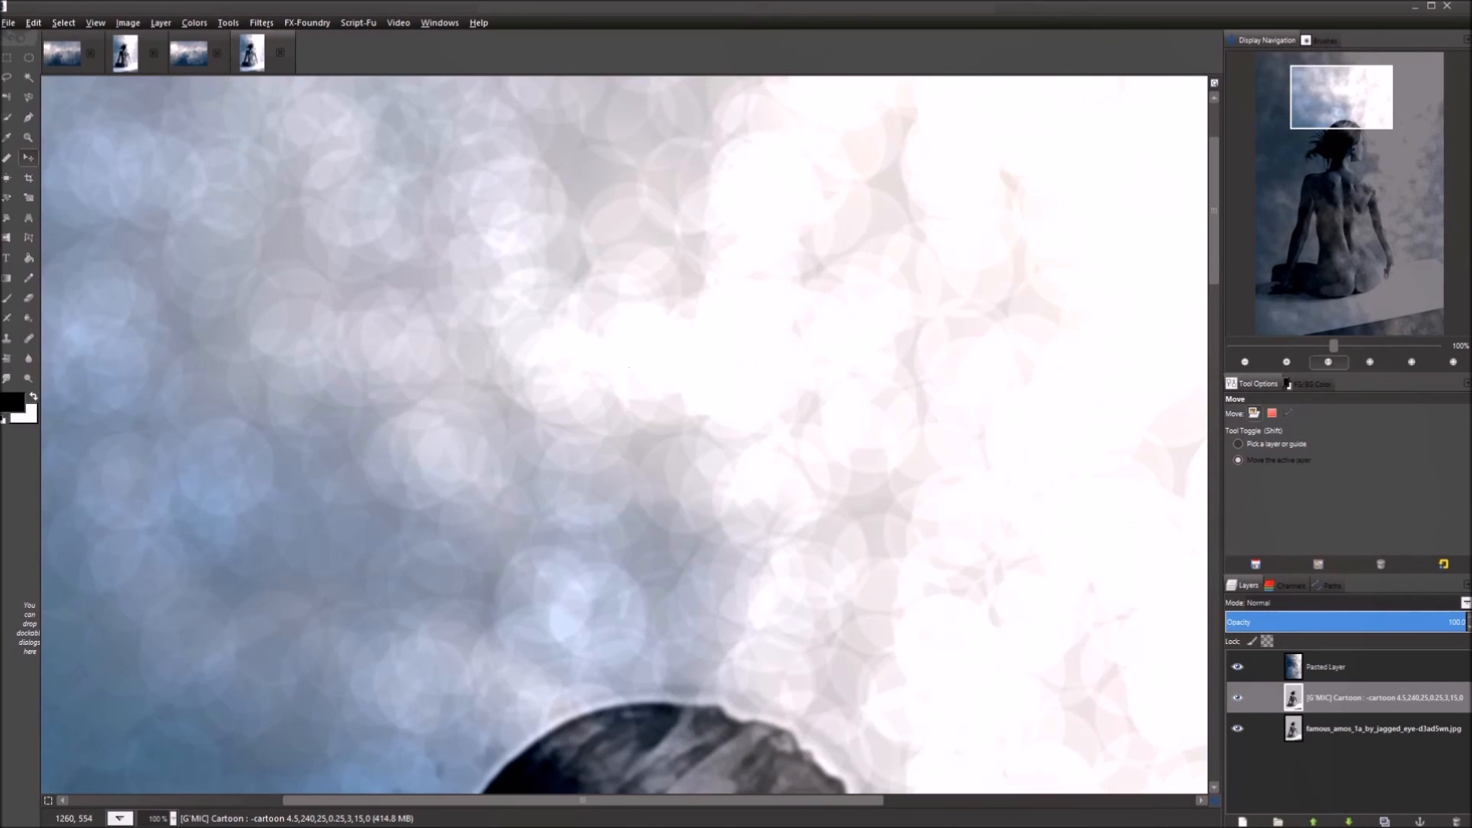
{"action": "scroll", "coordinate": [629, 366], "scroll_direction": "up", "scroll_amount": 1}
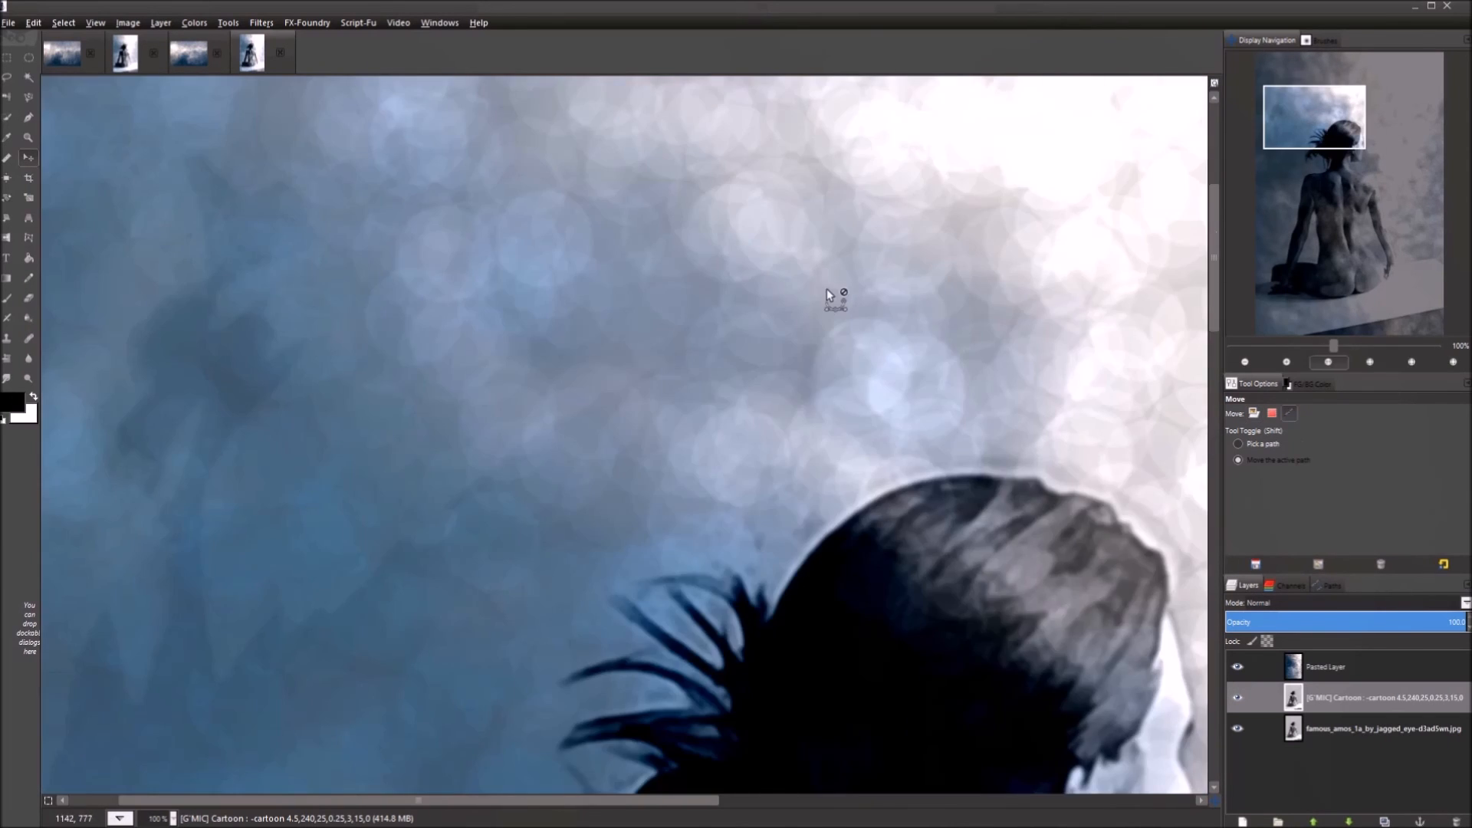
{"action": "scroll", "coordinate": [826, 288], "scroll_direction": "down", "scroll_amount": 6}
{"action": "scroll", "coordinate": [709, 464], "scroll_direction": "up", "scroll_amount": 1}
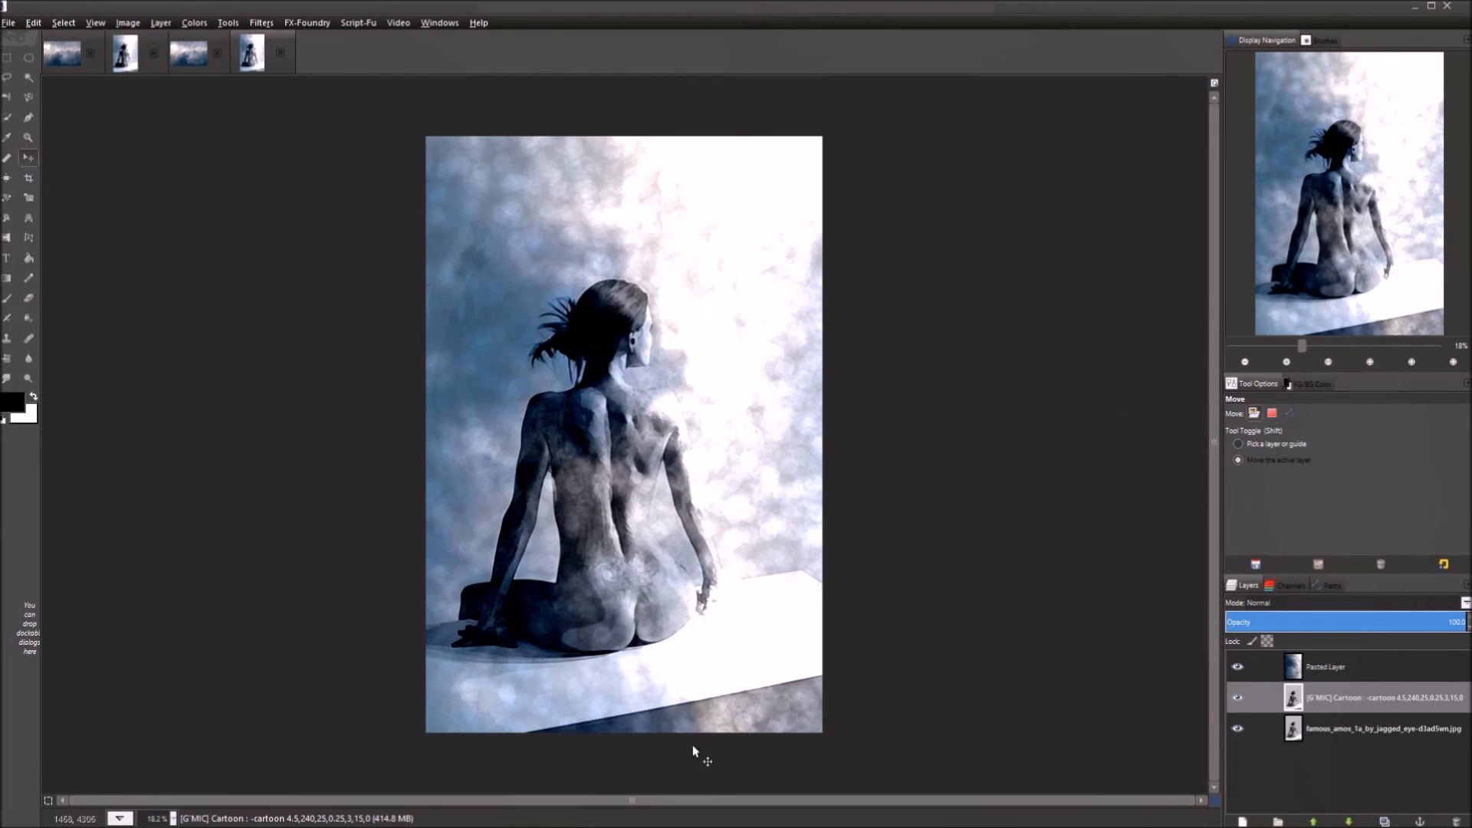
{"action": "left_click", "coordinate": [127, 60]}
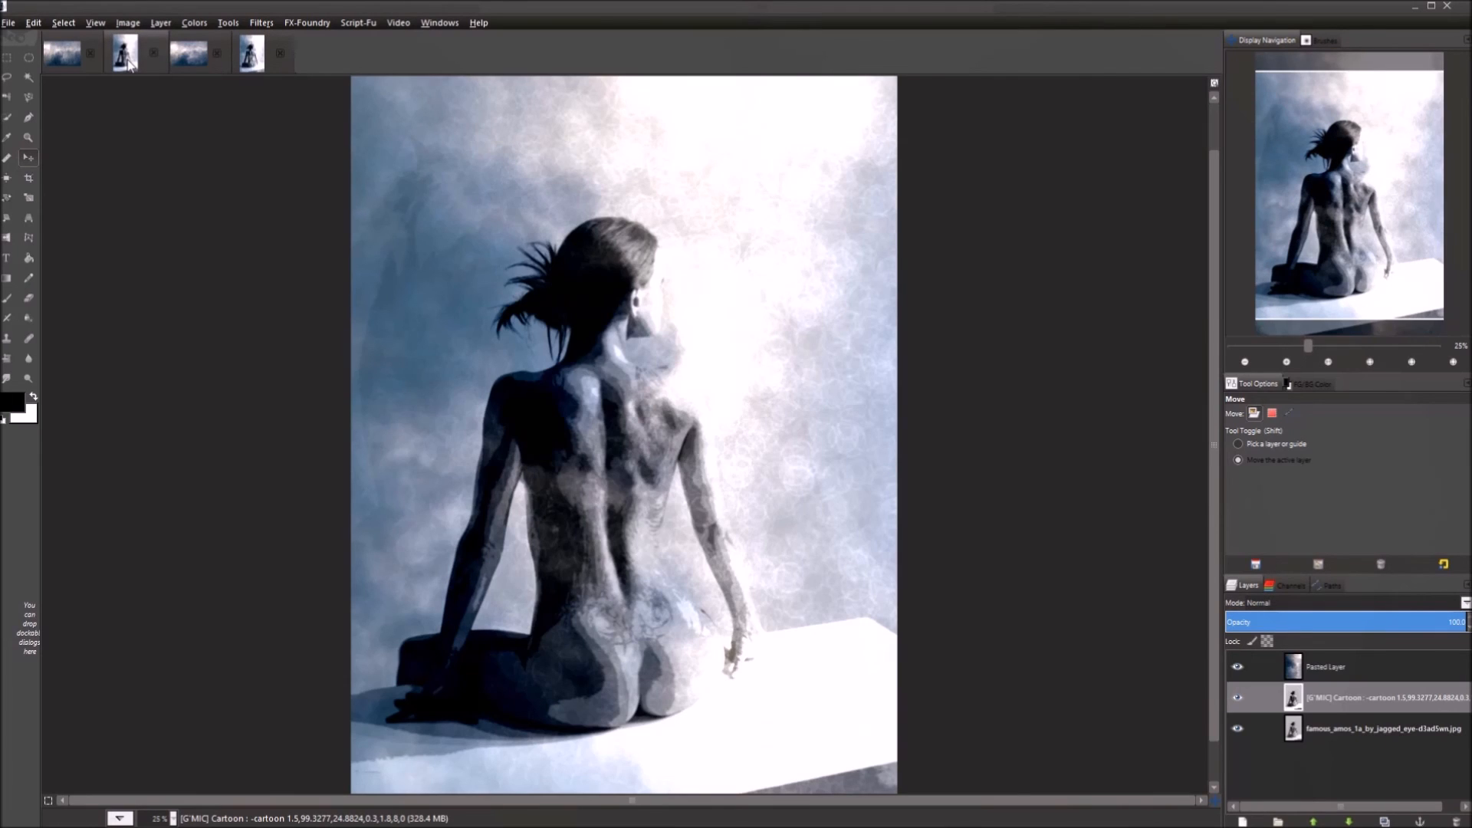
{"action": "left_click", "coordinate": [253, 63]}
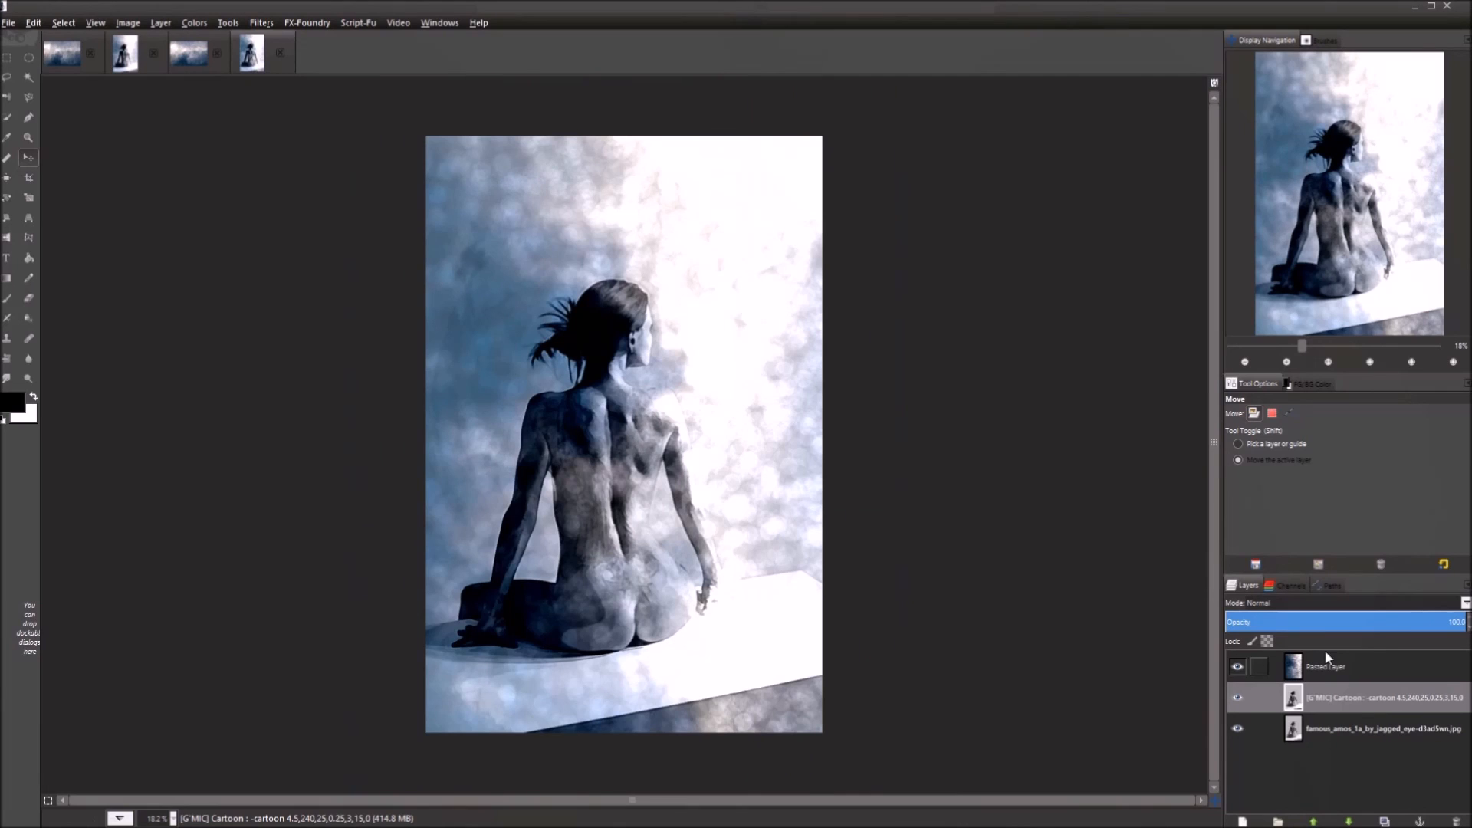
{"action": "left_click", "coordinate": [1359, 669]}
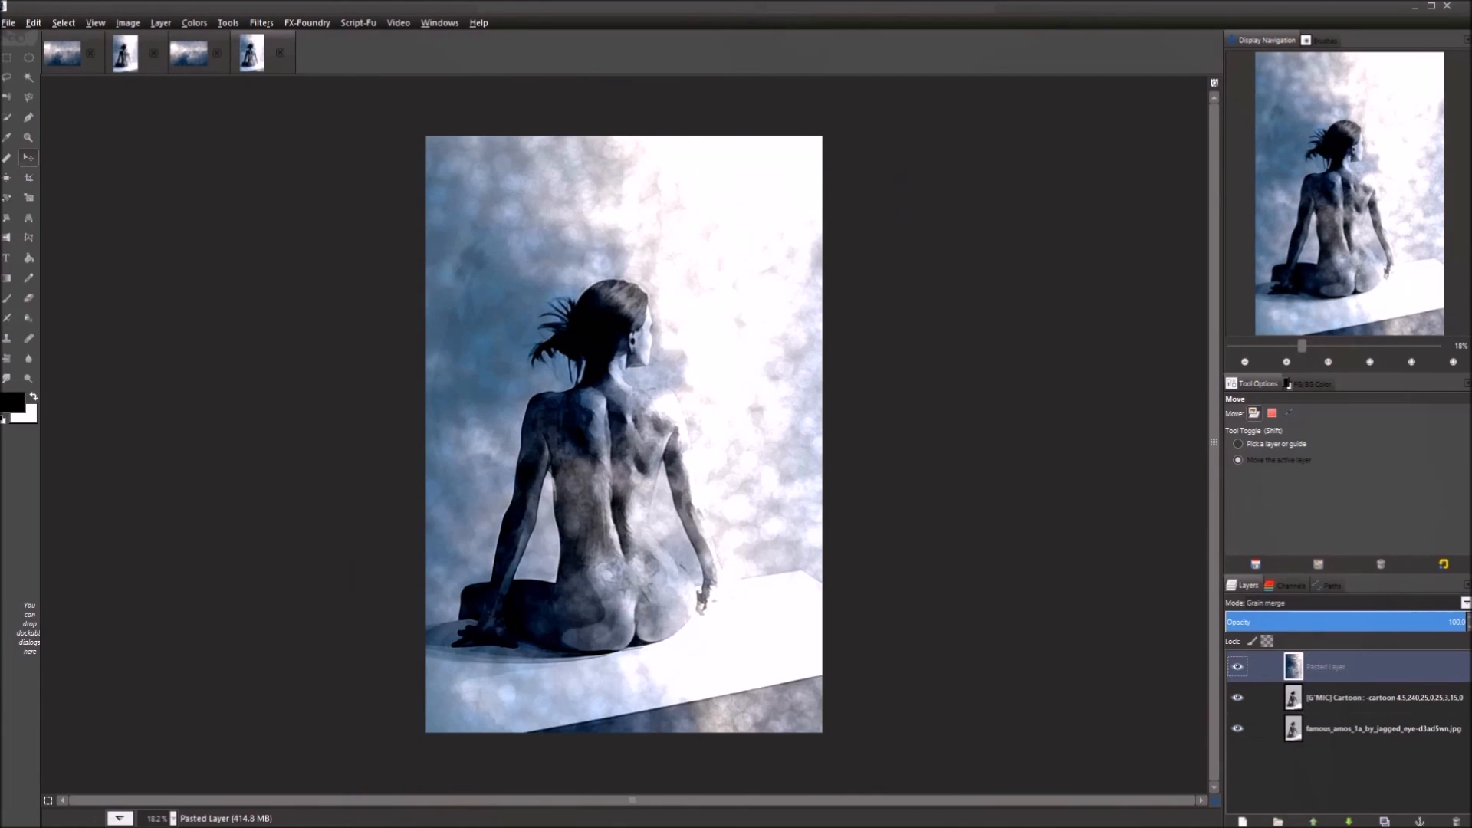
{"action": "left_click", "coordinate": [1367, 628]}
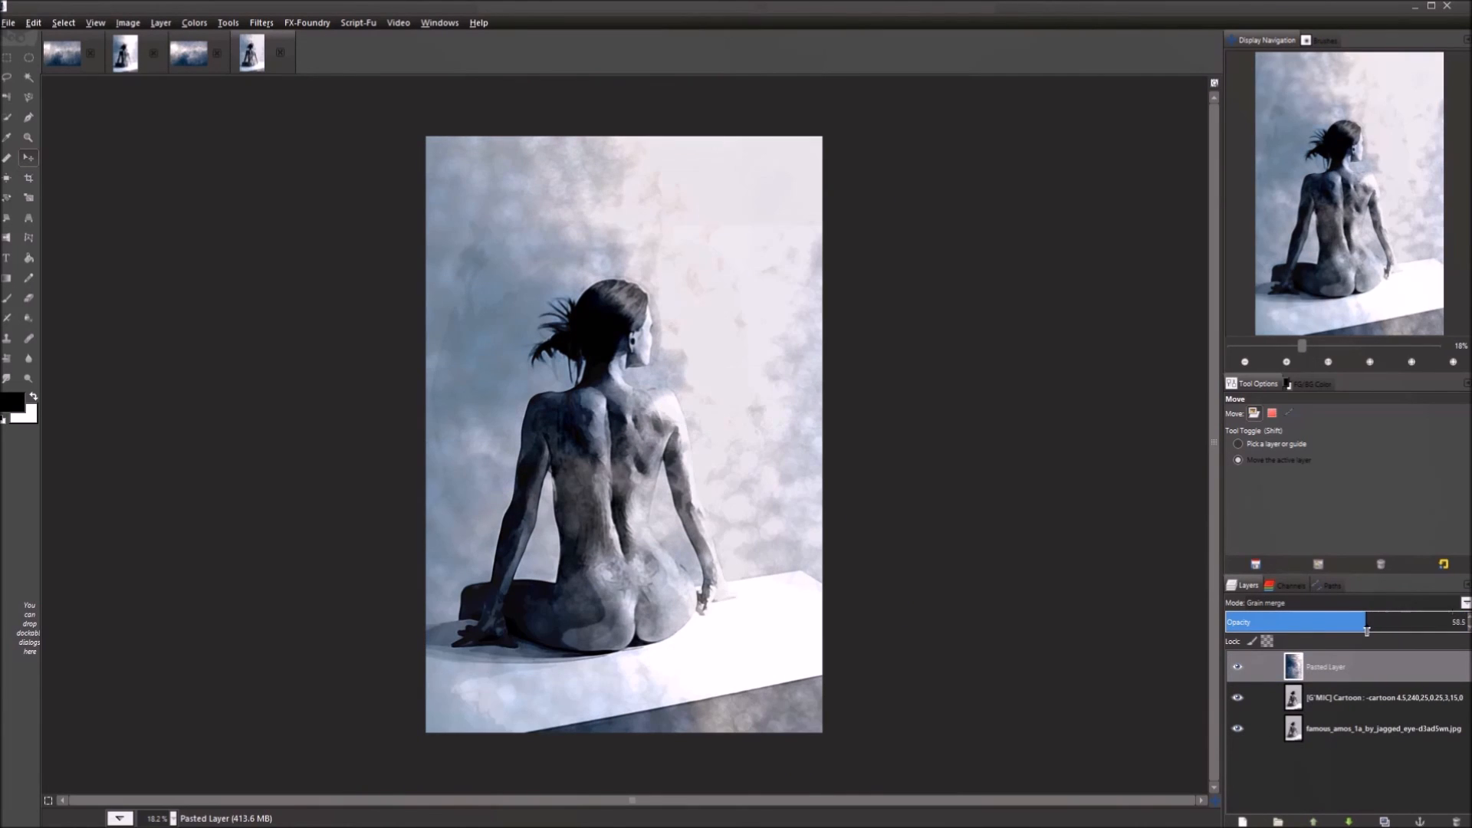
{"action": "left_click_drag", "start_coordinate": [1367, 630], "coordinate": [1449, 621]}
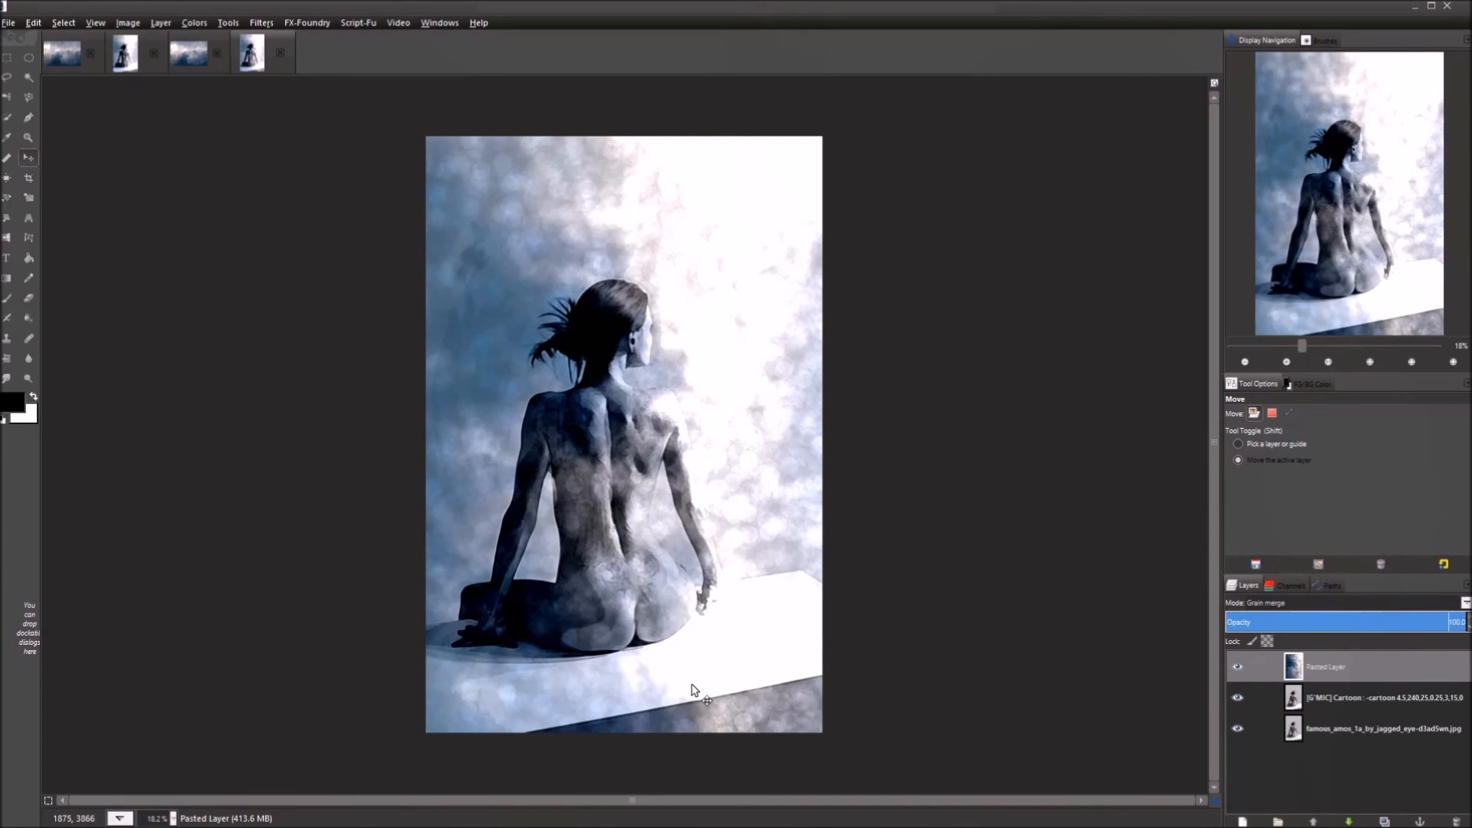
{"action": "scroll", "coordinate": [694, 690], "scroll_direction": "up", "scroll_amount": 1}
{"action": "scroll", "coordinate": [712, 690], "scroll_direction": "down", "scroll_amount": 1}
{"action": "left_click_drag", "start_coordinate": [1446, 623], "coordinate": [1413, 631]}
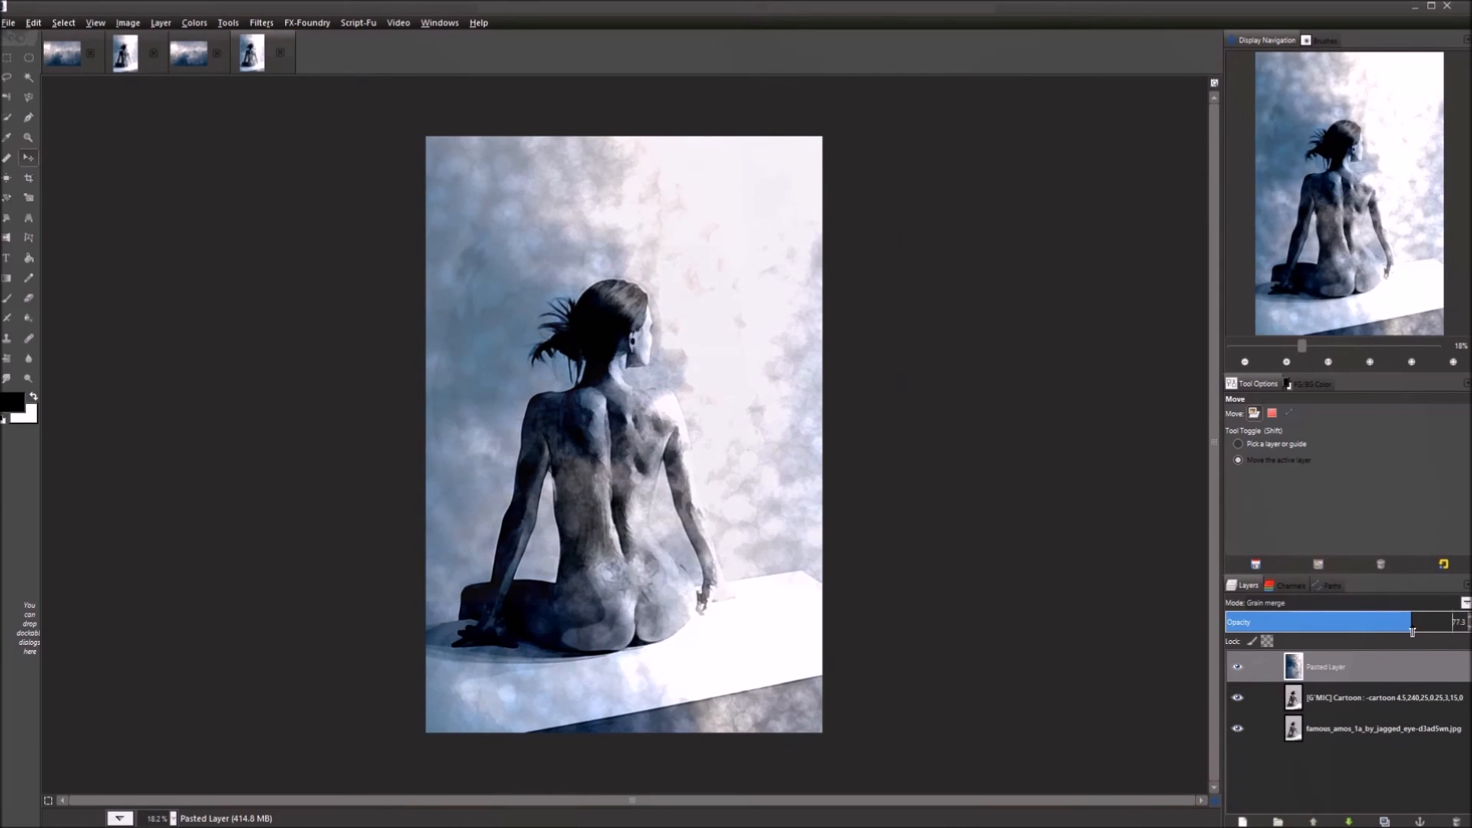
{"action": "left_click_drag", "start_coordinate": [1412, 631], "coordinate": [1464, 624]}
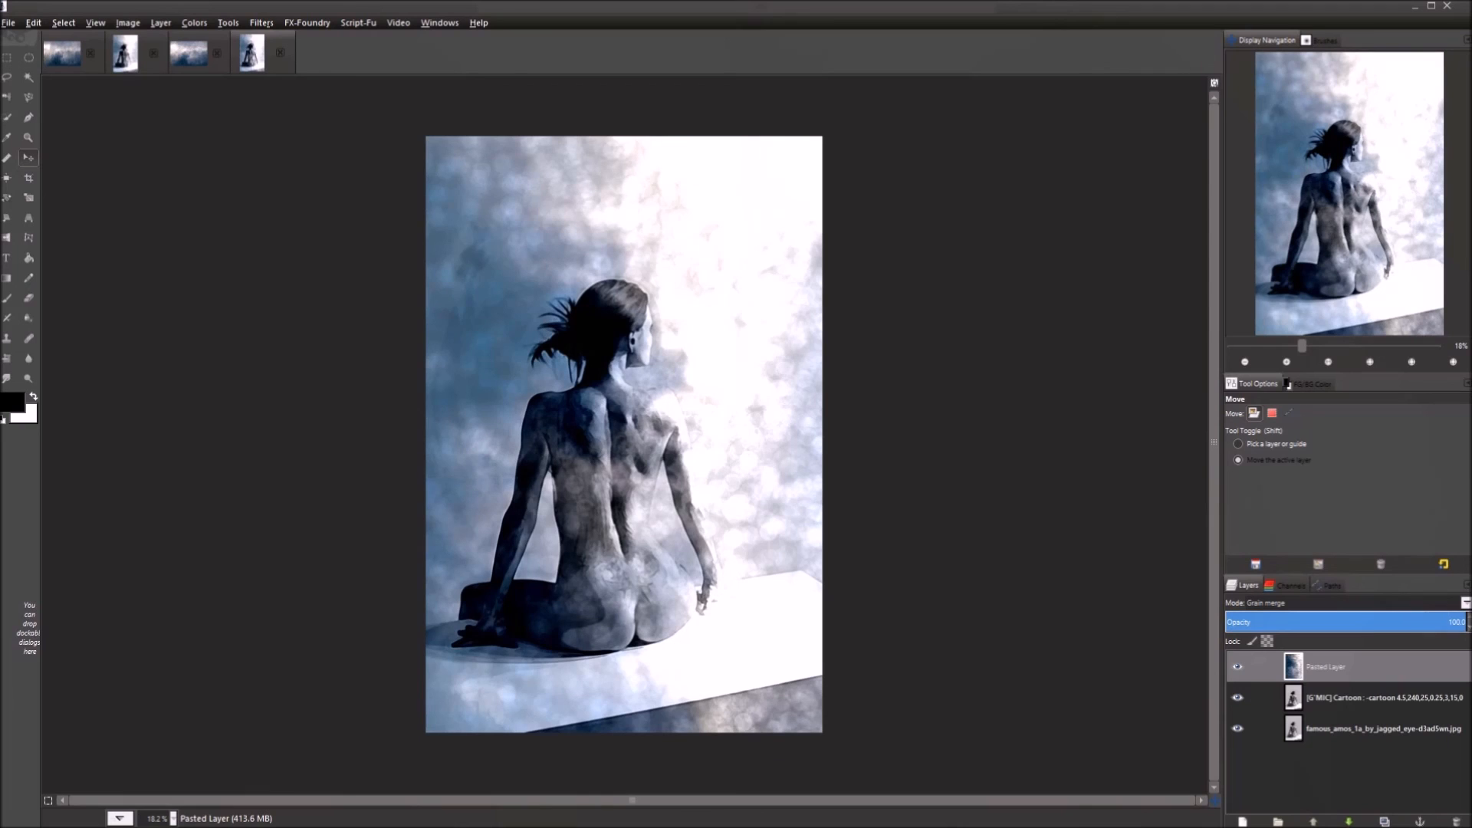
{"action": "left_click", "coordinate": [1349, 666]}
Re-apply the Gaussian blur at radius 10.0 to the Pasted Layer.
{"action": "left_click", "coordinate": [263, 24]}
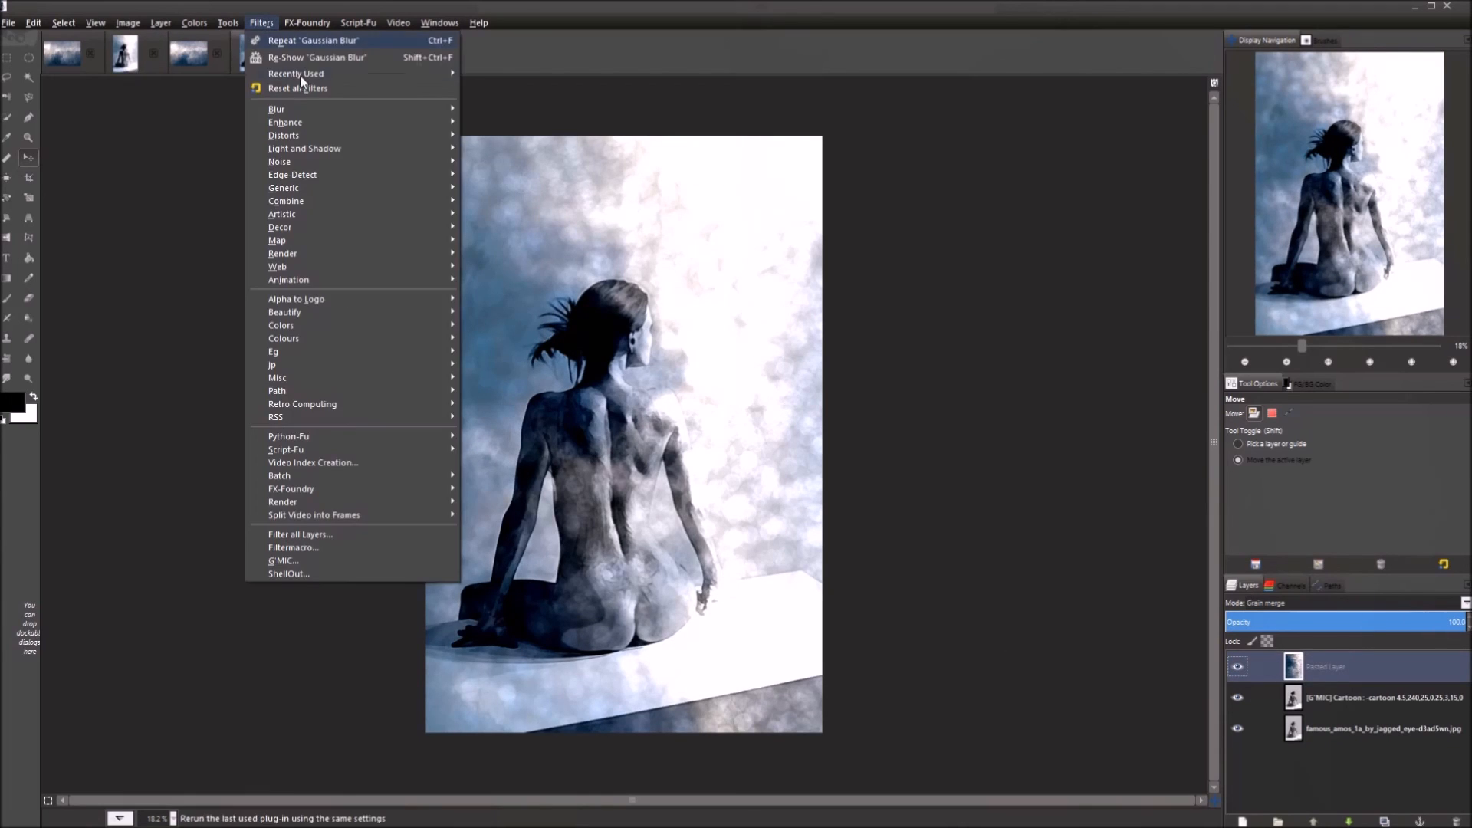
{"action": "left_click", "coordinate": [310, 57]}
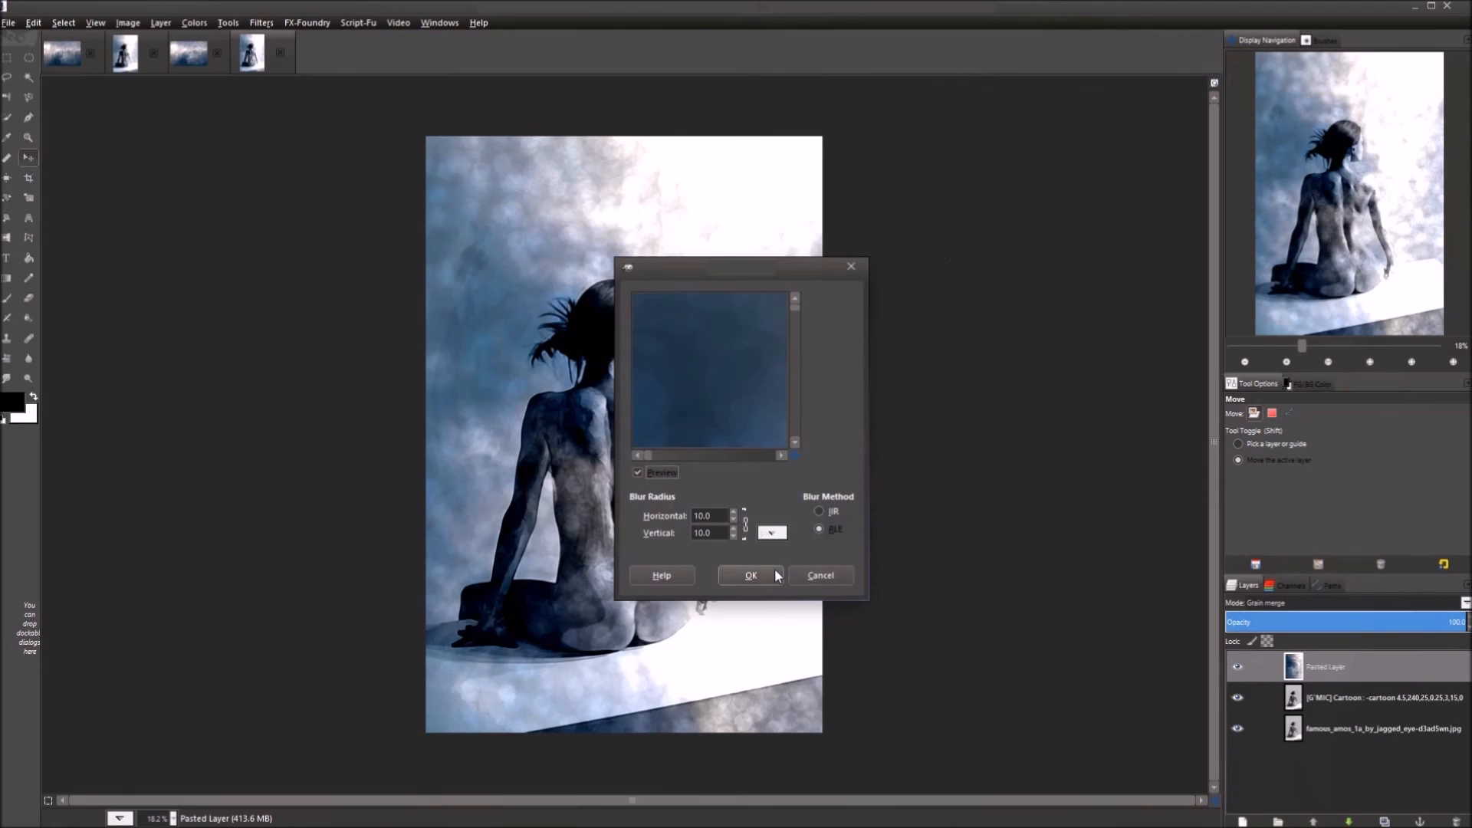
{"action": "left_click", "coordinate": [775, 575]}
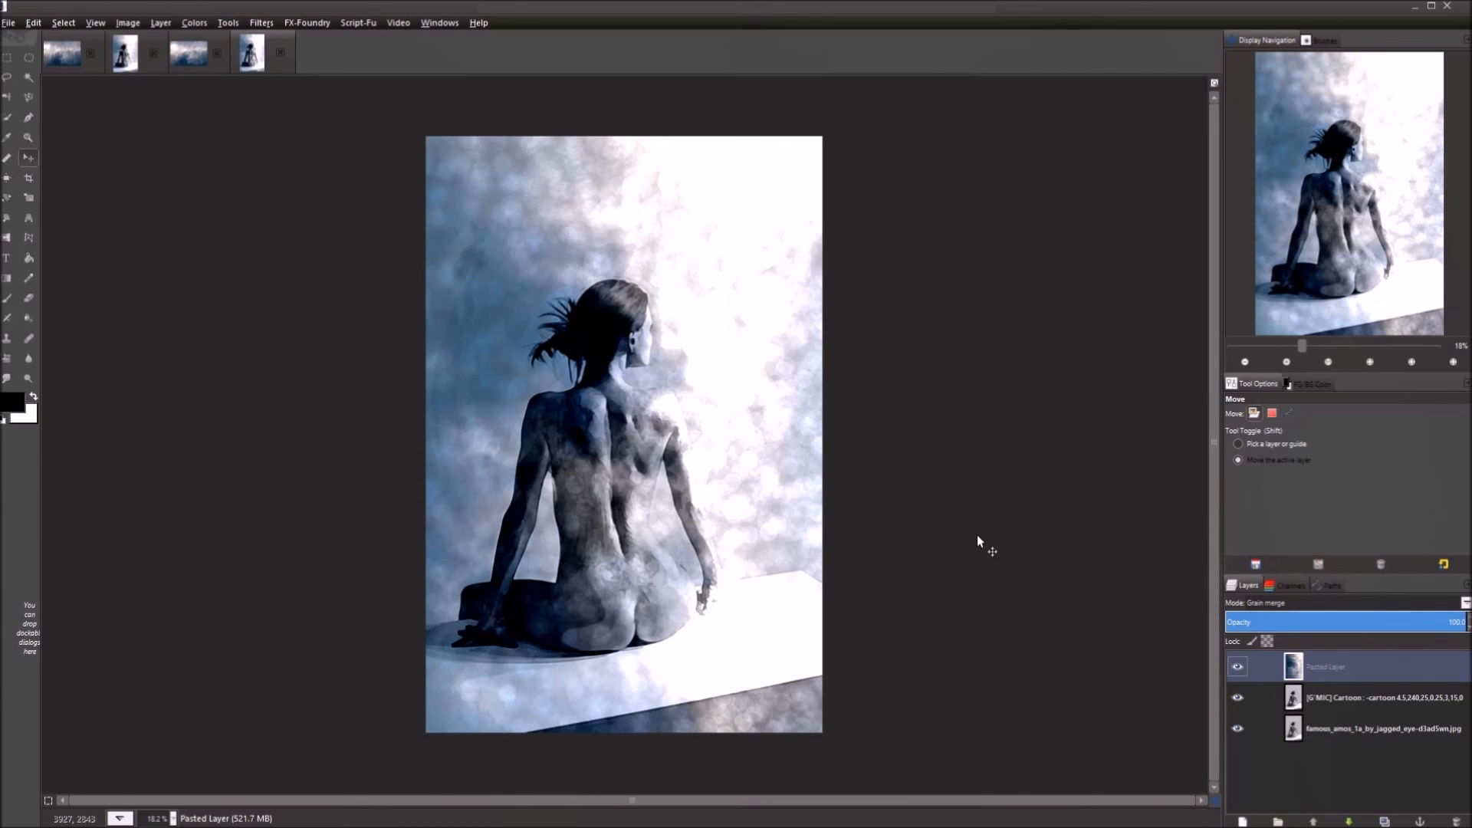
{"action": "scroll", "coordinate": [683, 415], "scroll_direction": "up", "scroll_amount": 2}
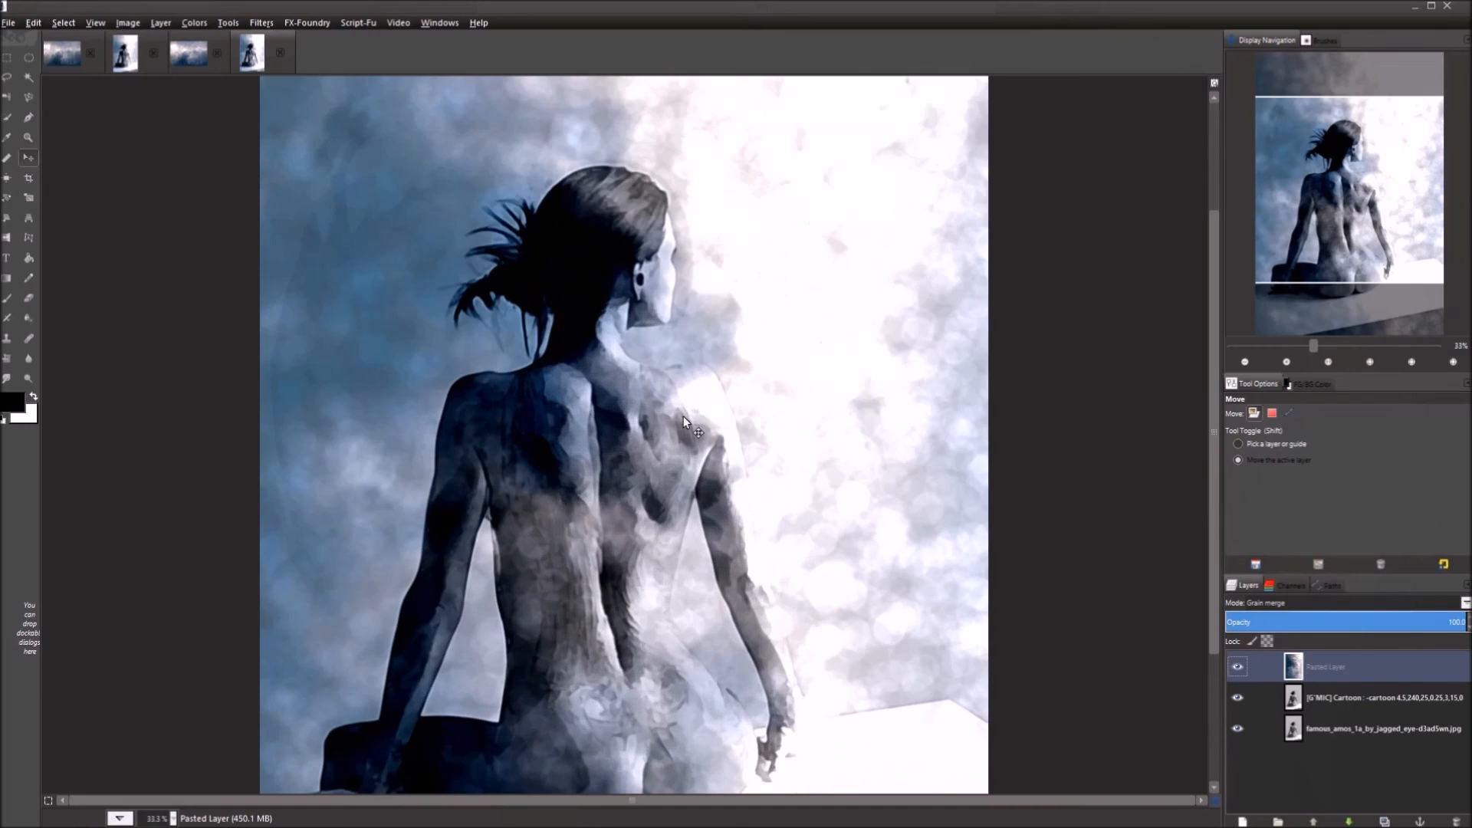
{"action": "scroll", "coordinate": [683, 413], "scroll_direction": "up", "scroll_amount": 3}
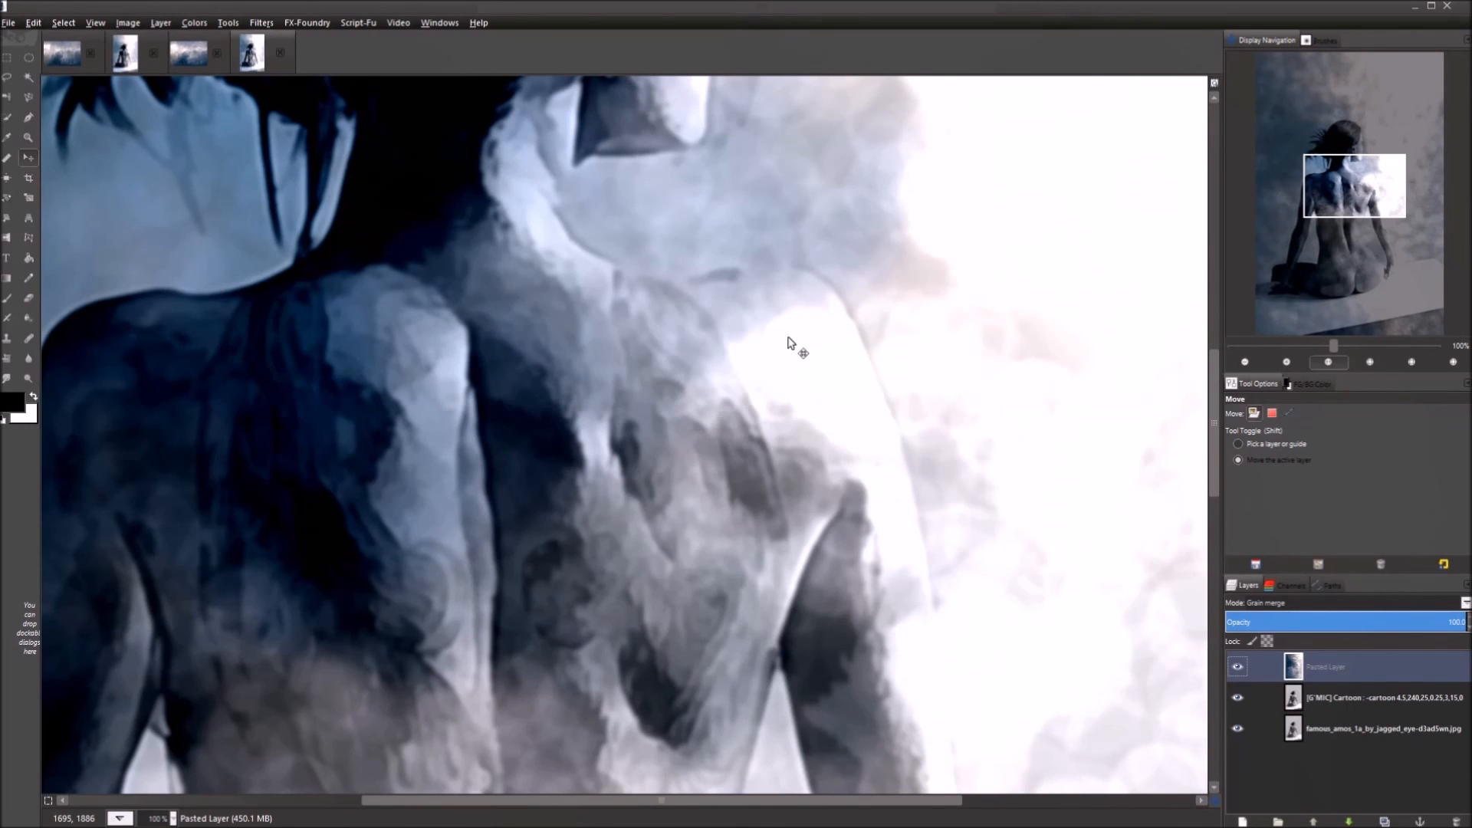
{"action": "scroll", "coordinate": [787, 344], "scroll_direction": "down", "scroll_amount": 5}
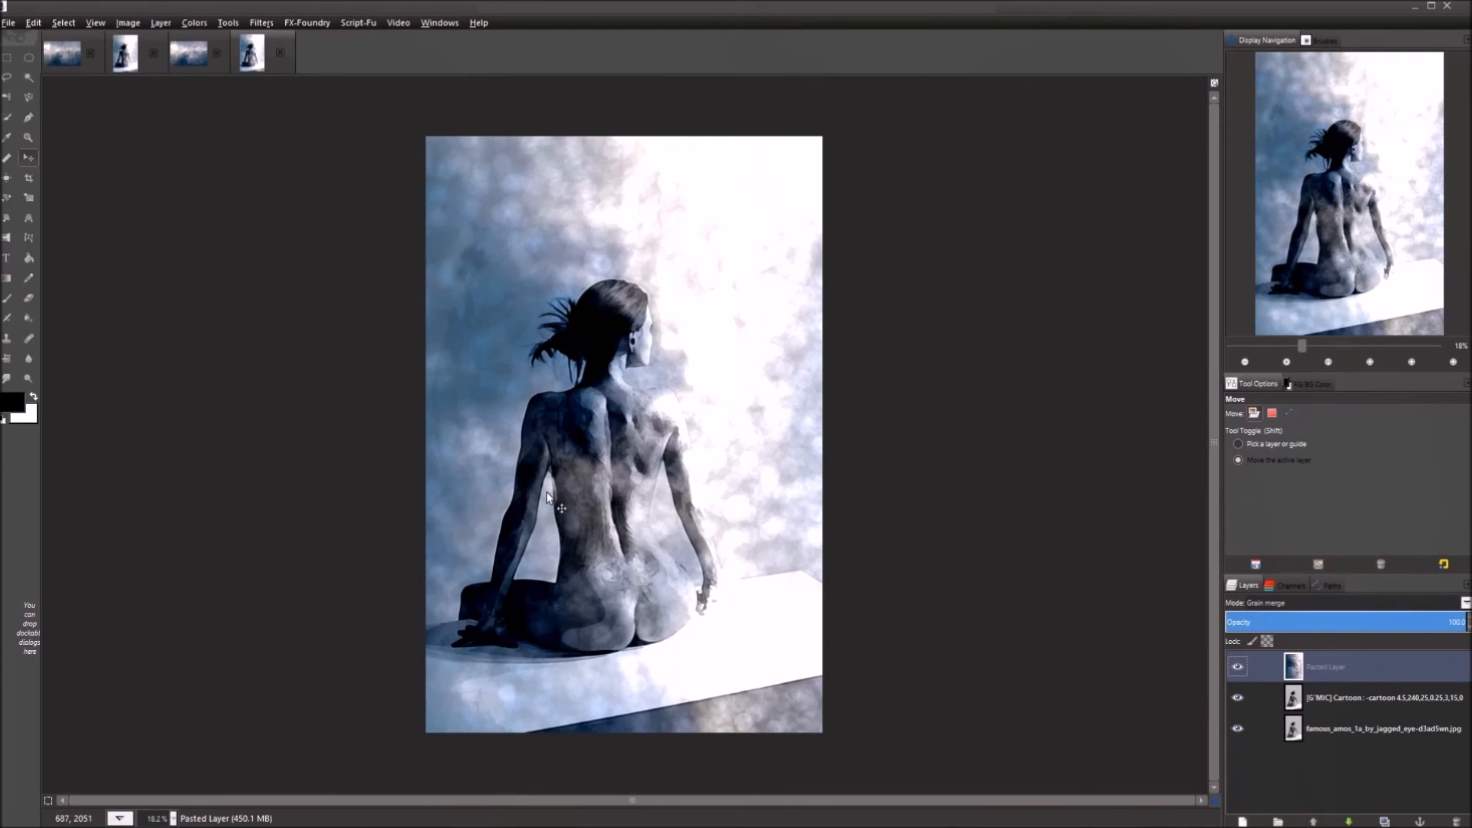
{"action": "scroll", "coordinate": [668, 539], "scroll_direction": "up", "scroll_amount": 1}
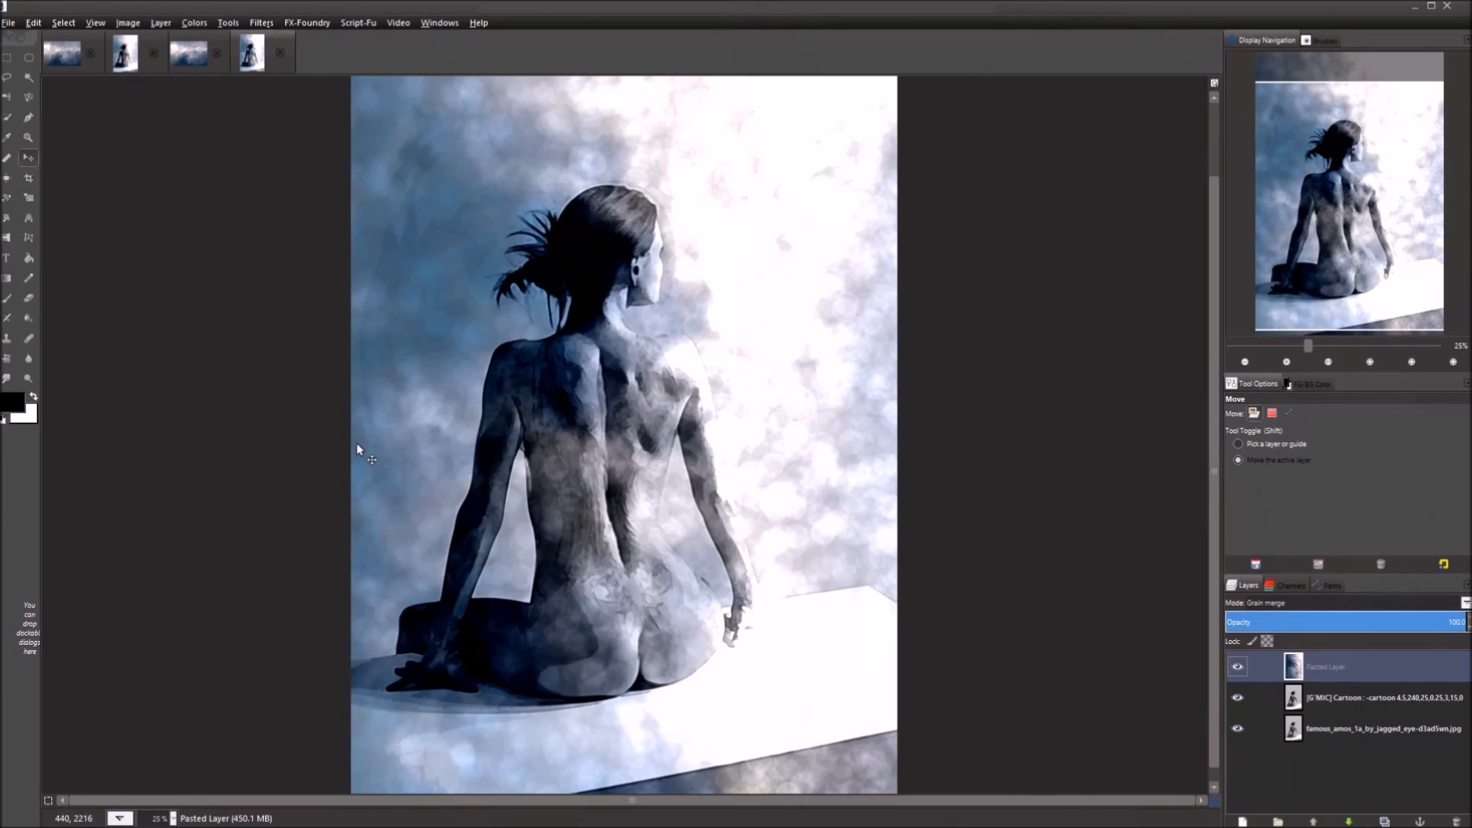
{"action": "scroll", "coordinate": [672, 492], "scroll_direction": "down", "scroll_amount": 1}
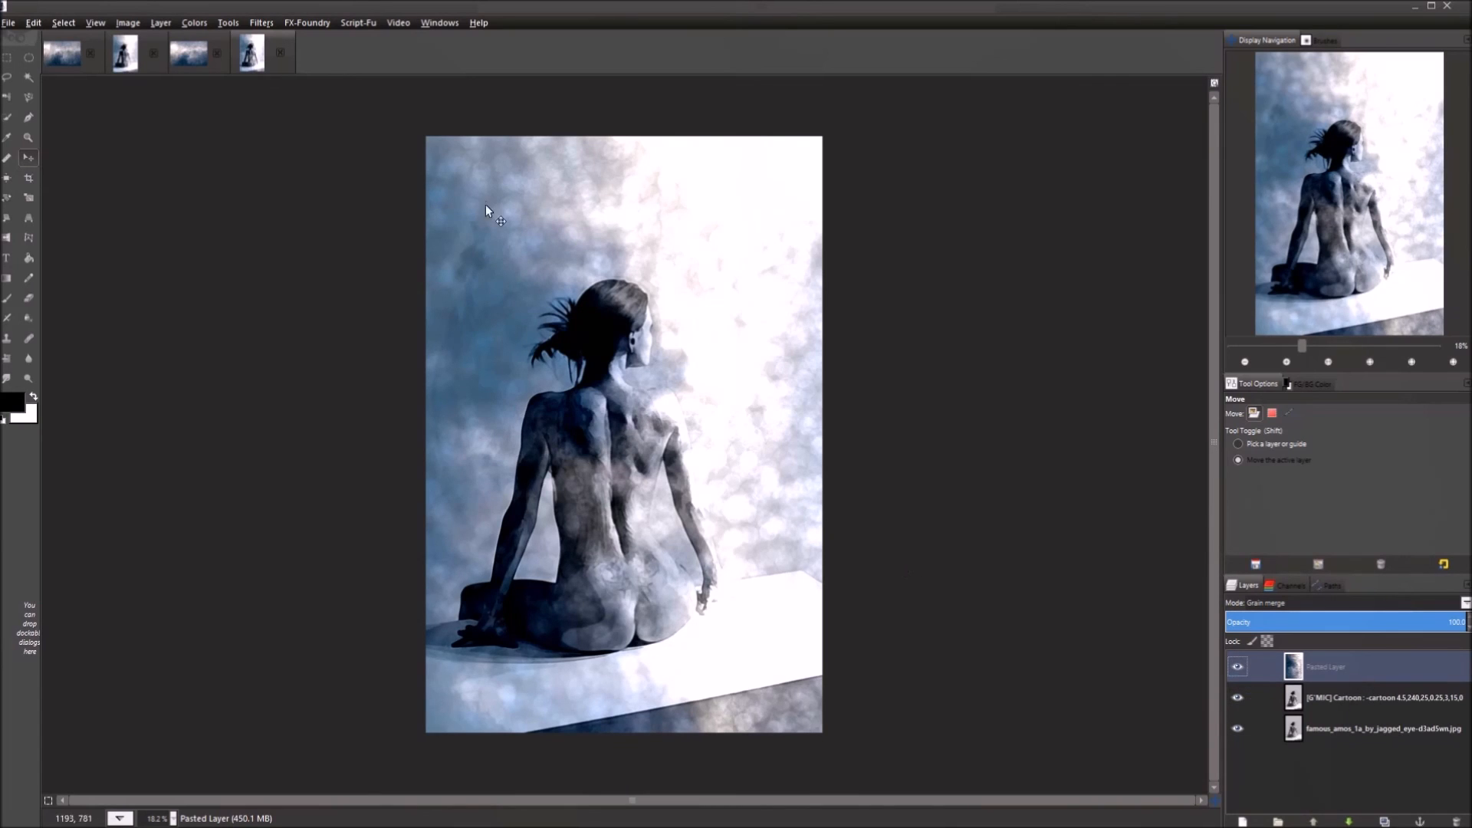
{"action": "scroll", "coordinate": [604, 397], "scroll_direction": "up", "scroll_amount": 1}
{"action": "scroll", "coordinate": [604, 397], "scroll_direction": "down", "scroll_amount": 1}
{"action": "left_click", "coordinate": [1334, 699]}
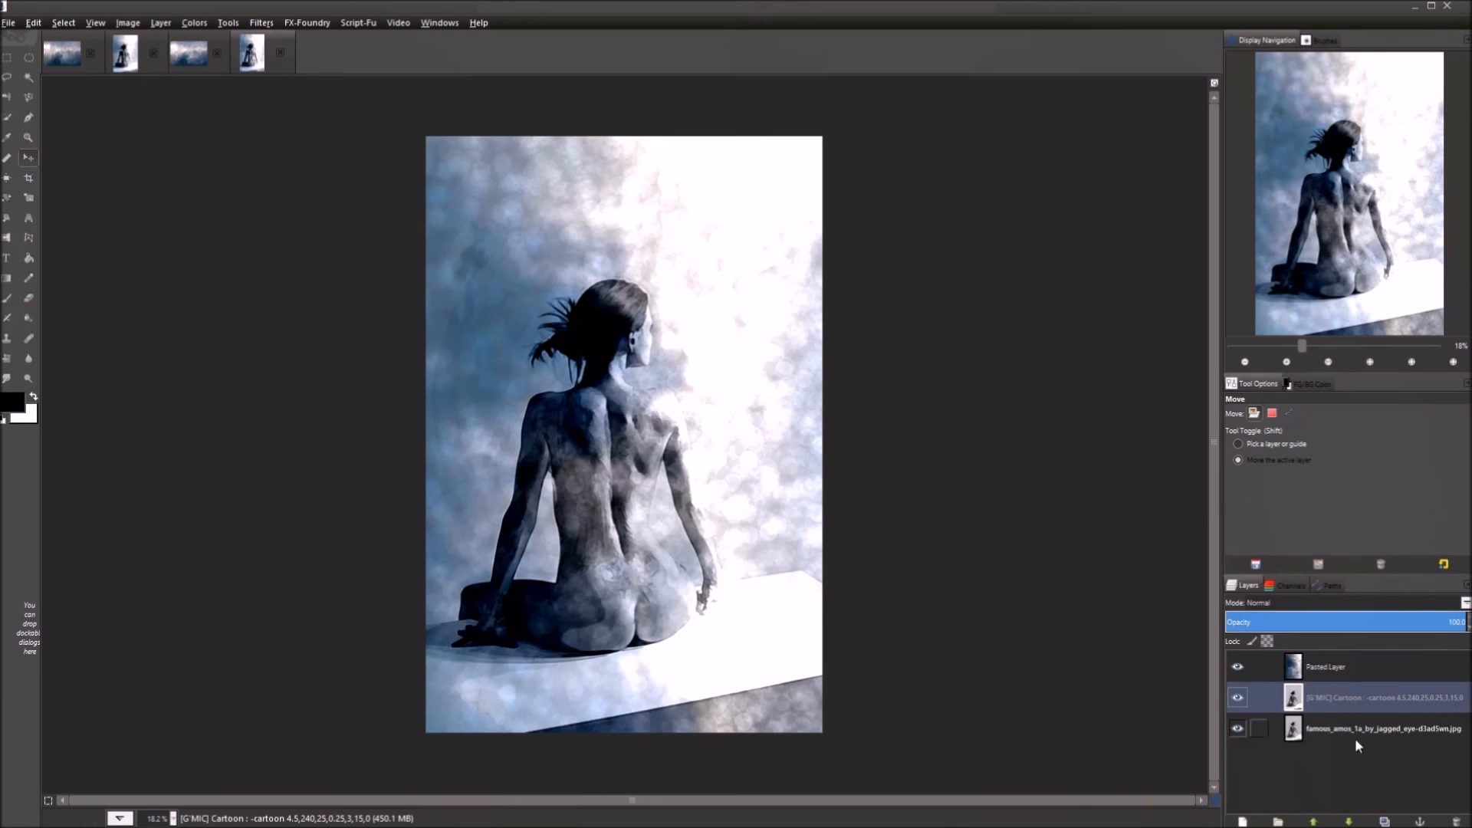
{"action": "left_click", "coordinate": [1350, 725]}
{"action": "left_click", "coordinate": [1347, 702]}
{"action": "left_click", "coordinate": [1334, 673]}
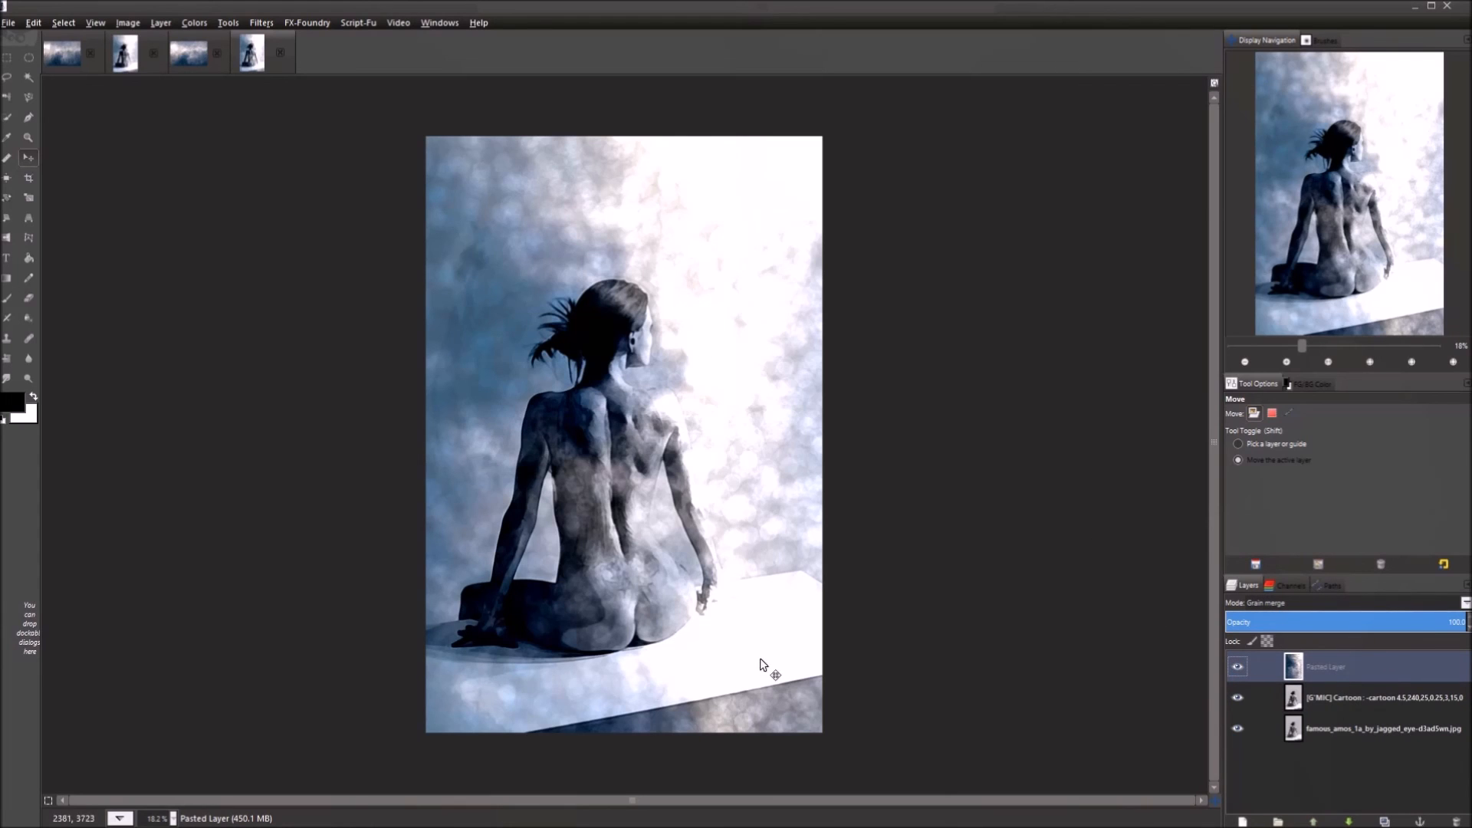
{"action": "scroll", "coordinate": [757, 664], "scroll_direction": "up", "scroll_amount": 1}
{"action": "left_click_drag", "start_coordinate": [686, 374], "coordinate": [693, 483]}
{"action": "scroll", "coordinate": [694, 527], "scroll_direction": "up", "scroll_amount": 2}
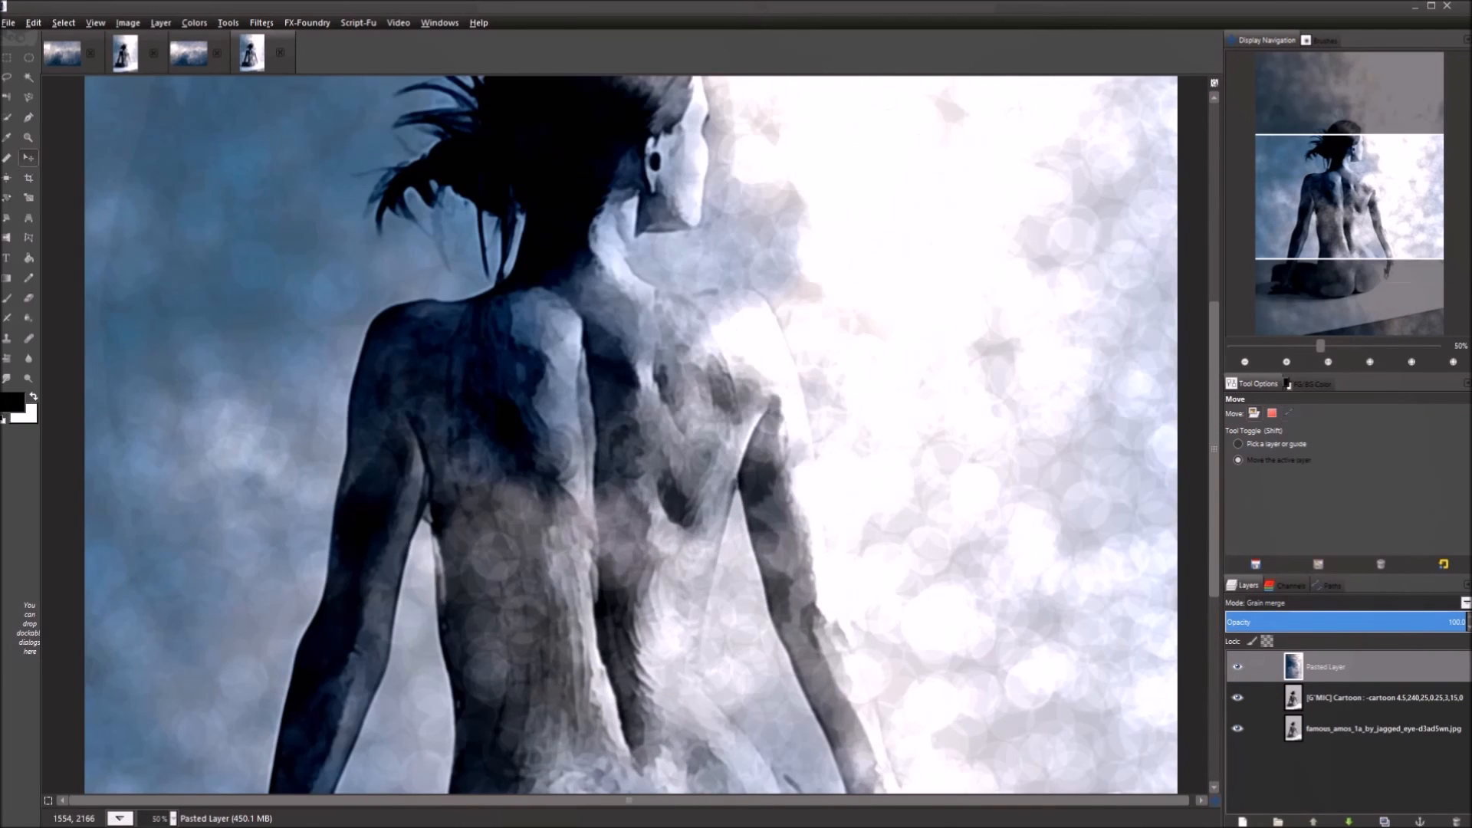
{"action": "left_click_drag", "start_coordinate": [689, 362], "coordinate": [692, 586]}
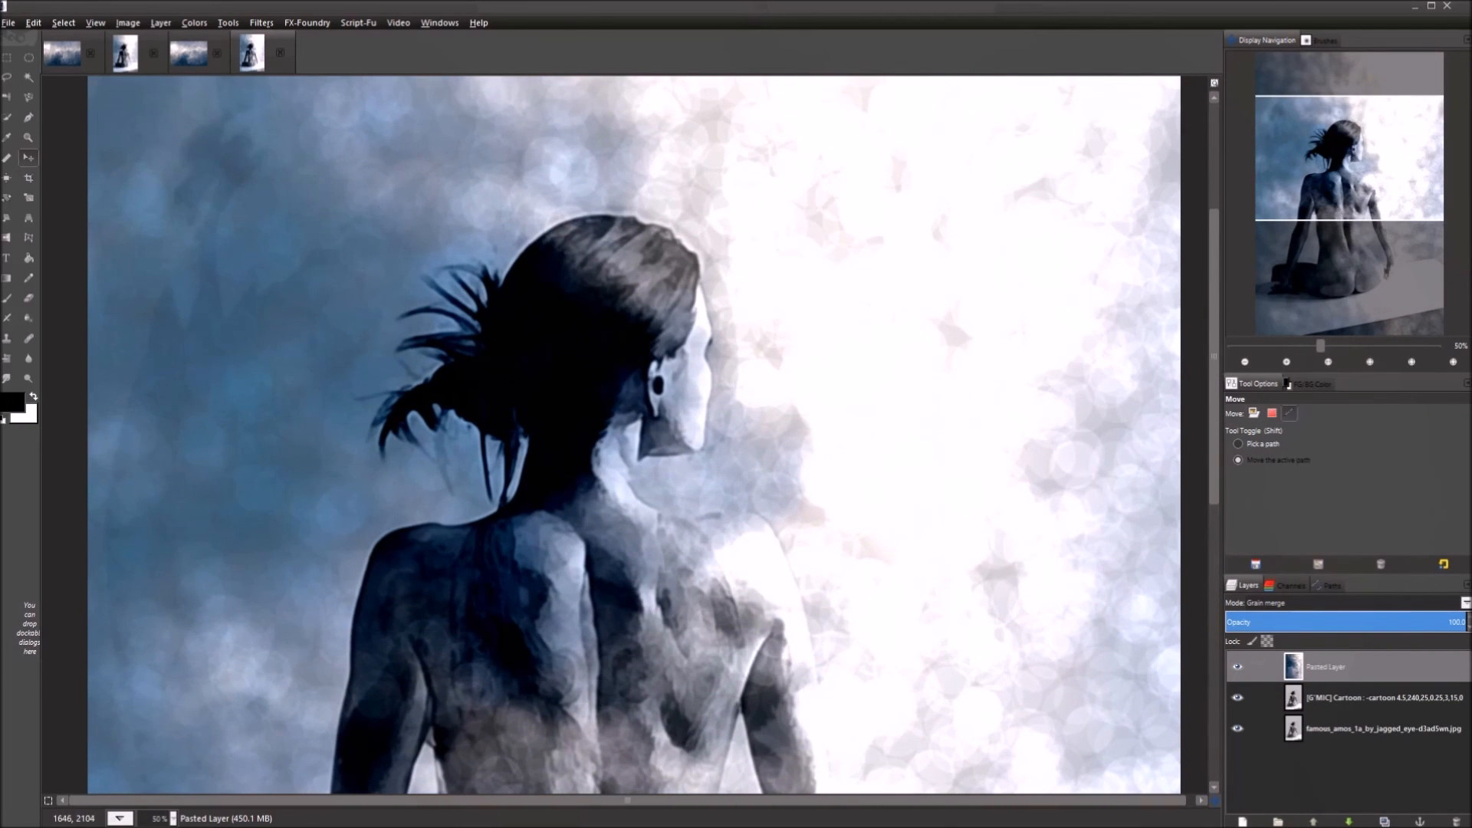
{"action": "left_click_drag", "start_coordinate": [748, 683], "coordinate": [699, 347]}
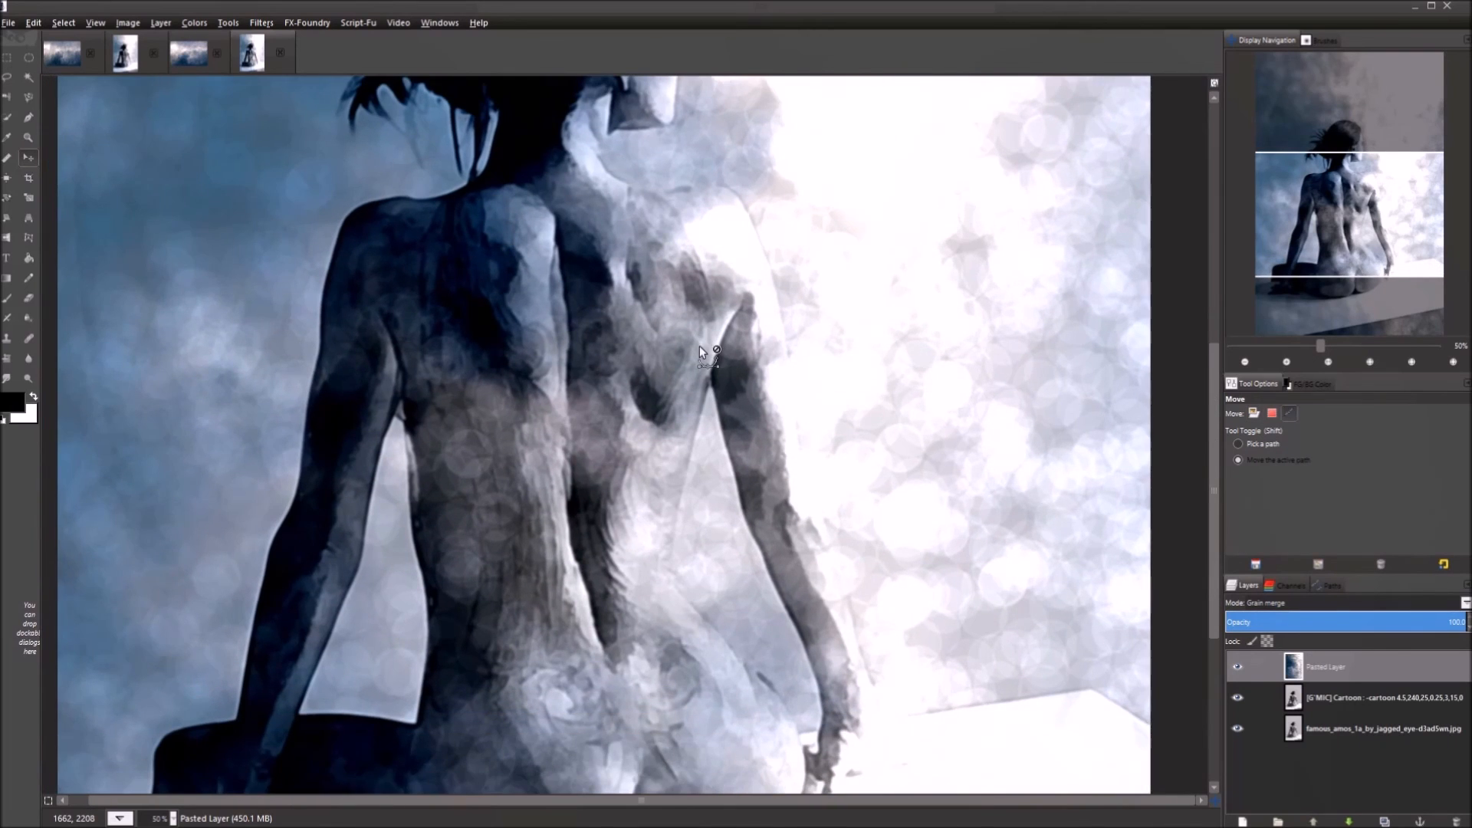
{"action": "scroll", "coordinate": [699, 351], "scroll_direction": "down", "scroll_amount": 3}
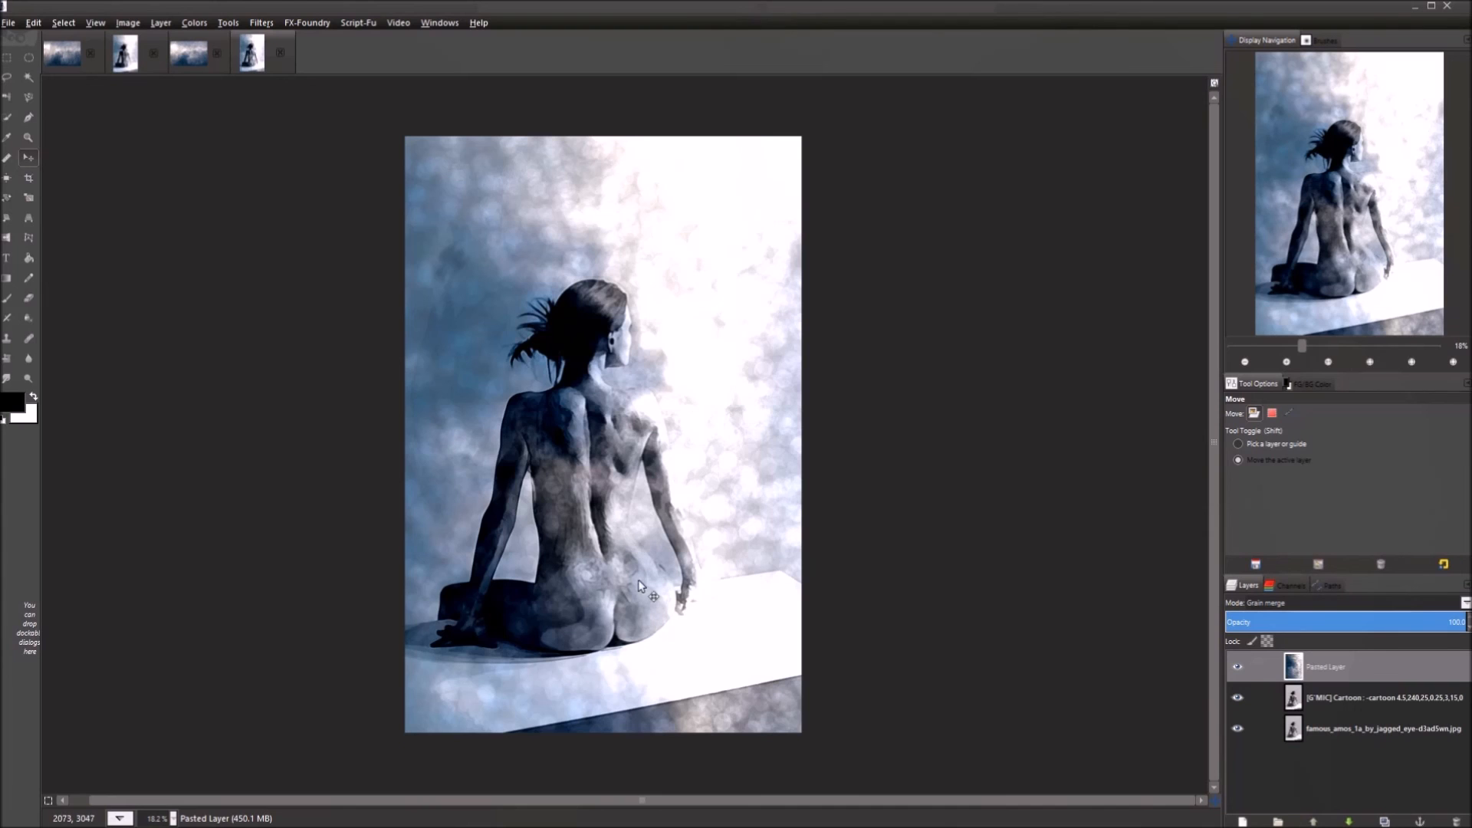
{"action": "scroll", "coordinate": [632, 582], "scroll_direction": "up", "scroll_amount": 1}
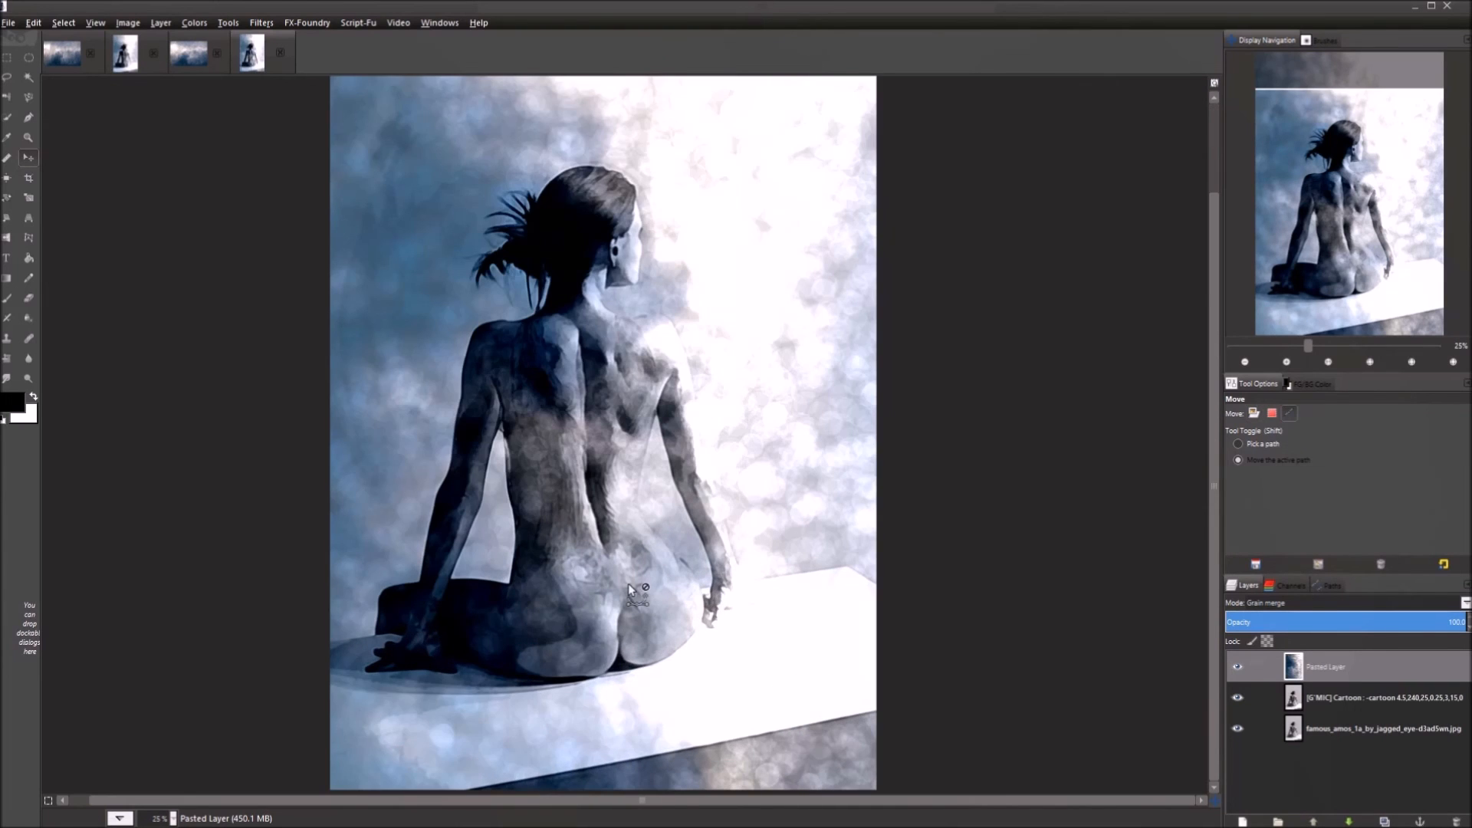
{"action": "scroll", "coordinate": [628, 583], "scroll_direction": "up", "scroll_amount": 1}
{"action": "scroll", "coordinate": [644, 537], "scroll_direction": "up", "scroll_amount": 4}
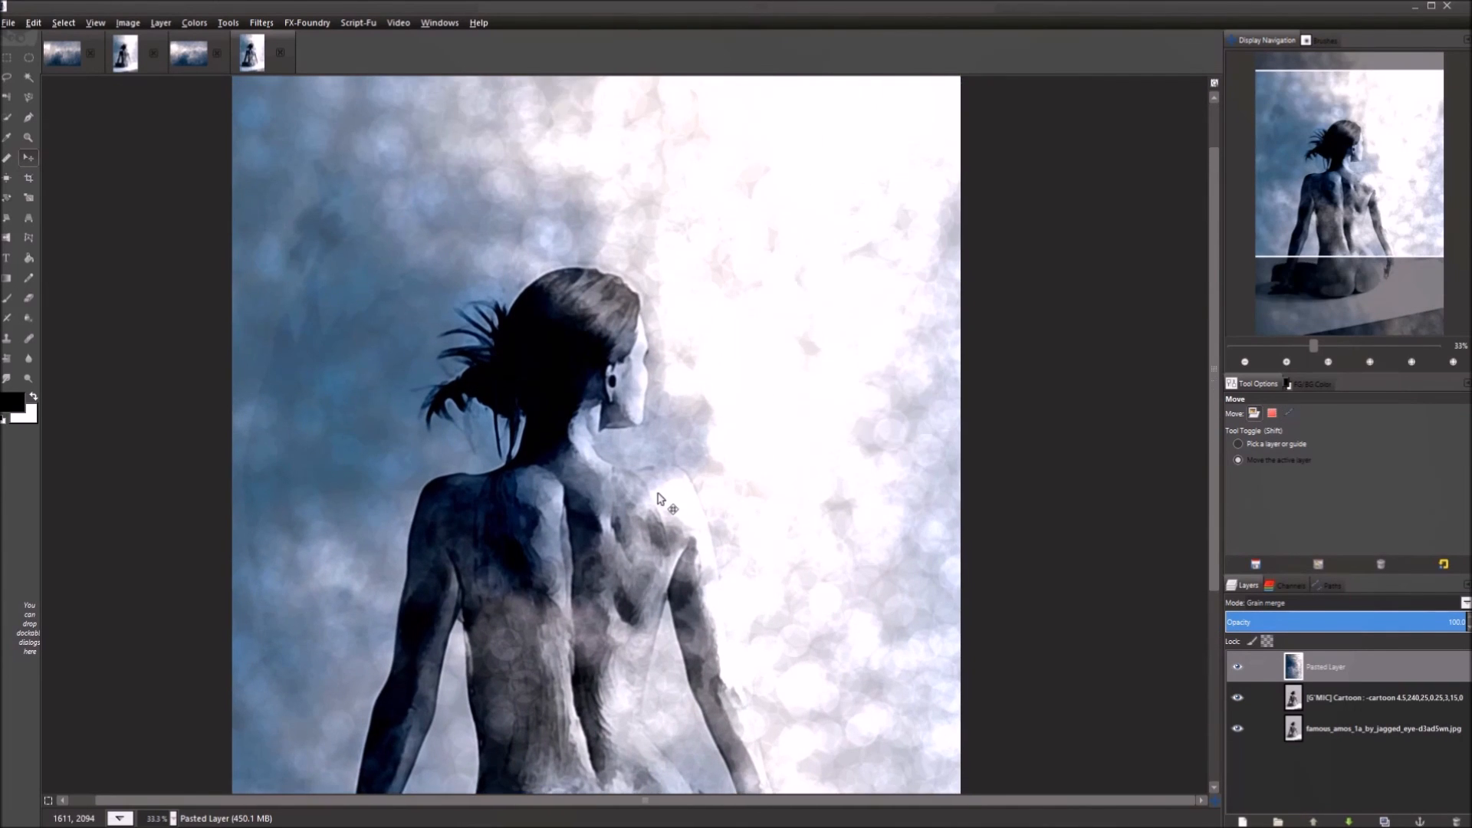
{"action": "scroll", "coordinate": [635, 325], "scroll_direction": "down", "scroll_amount": 1}
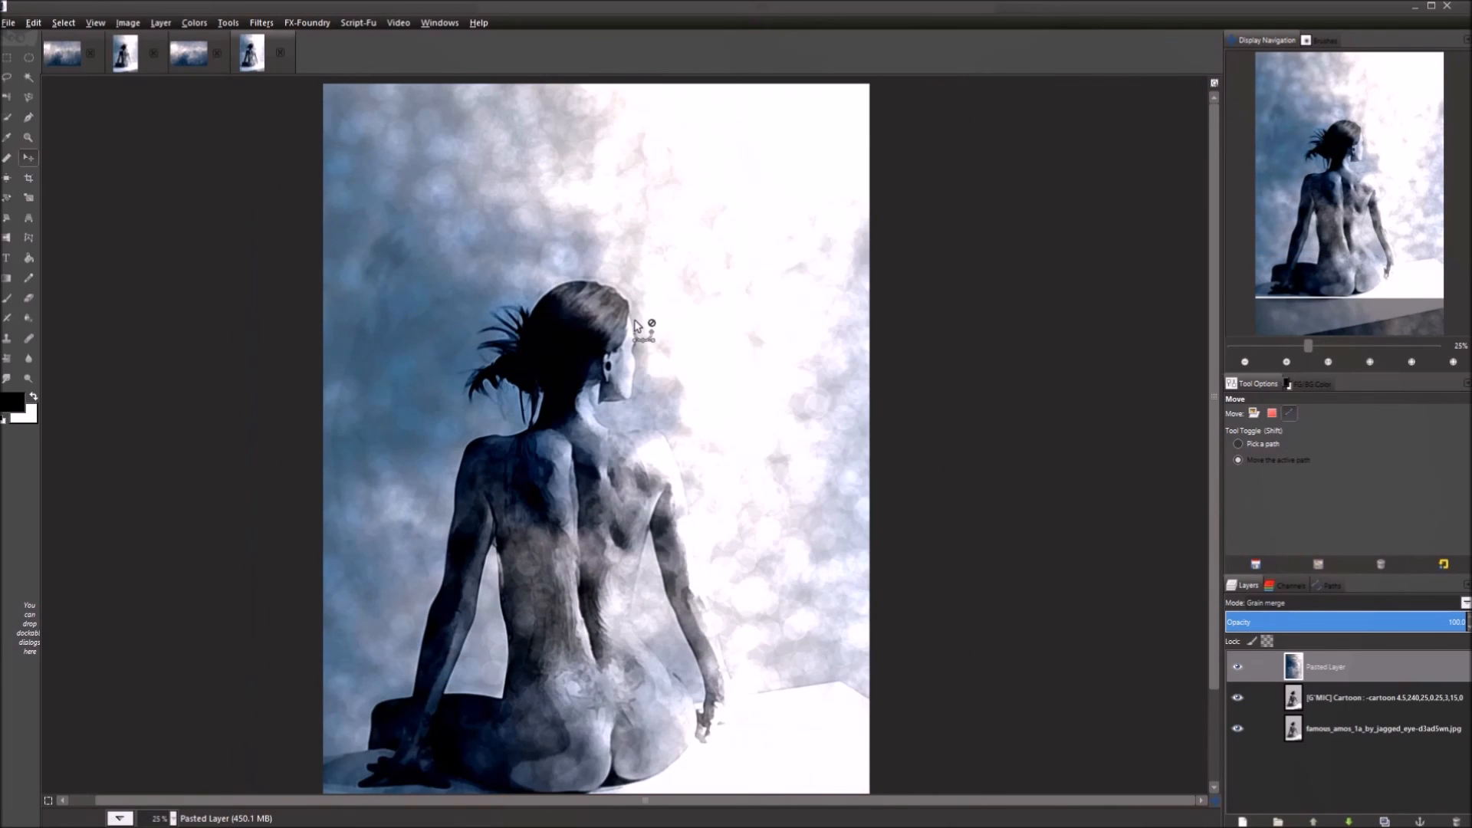
{"action": "scroll", "coordinate": [635, 325], "scroll_direction": "down", "scroll_amount": 1}
{"action": "scroll", "coordinate": [641, 330], "scroll_direction": "up", "scroll_amount": 1}
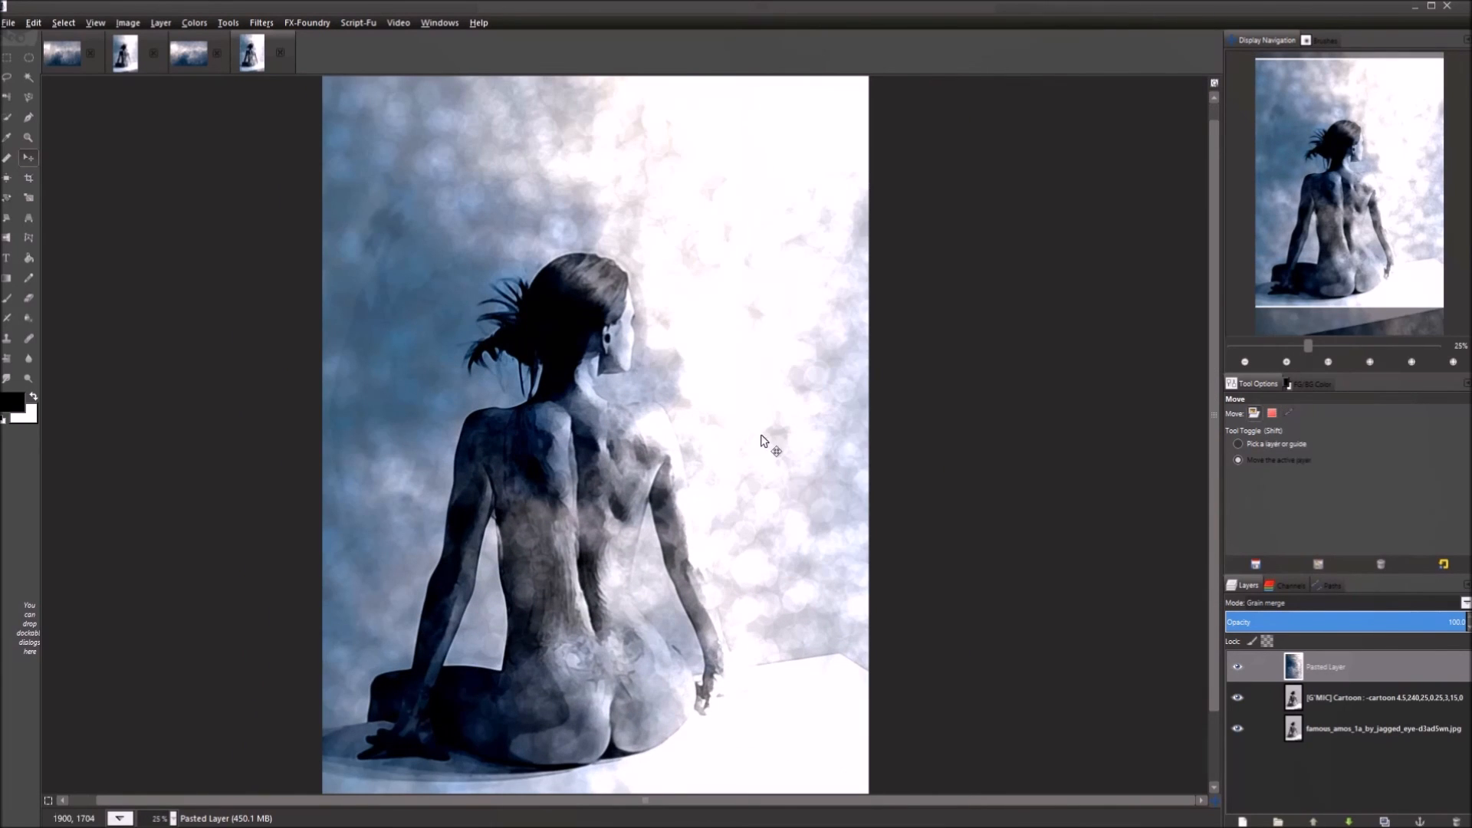